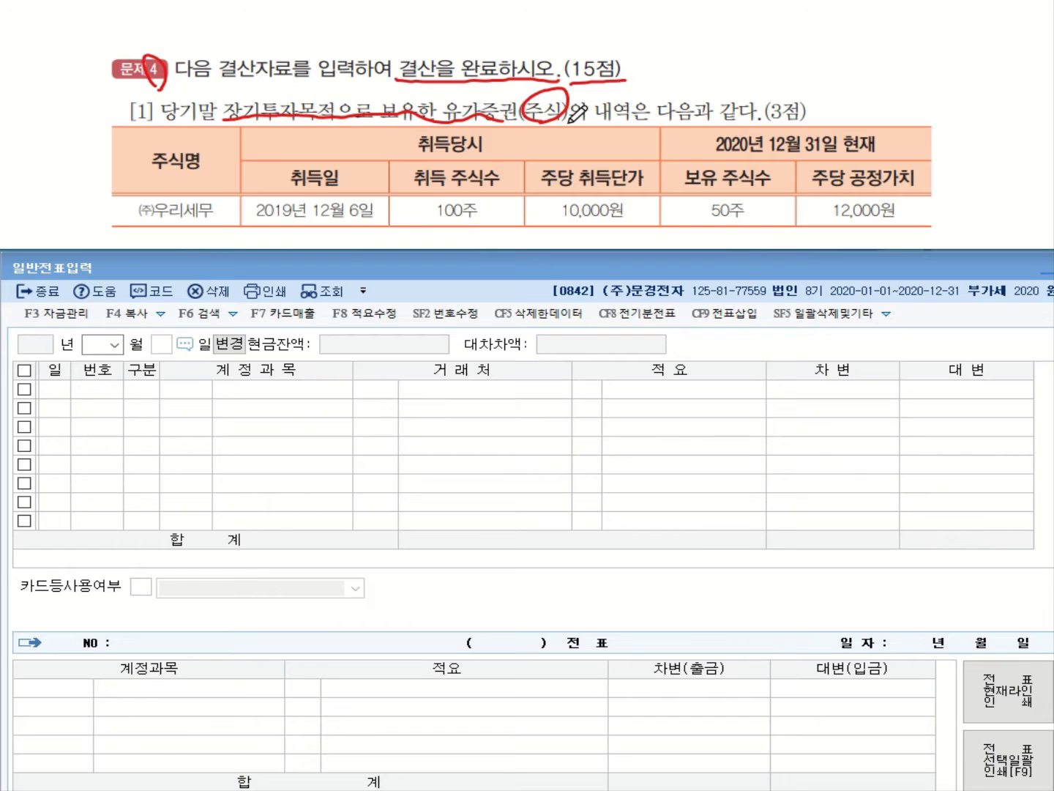
# Underline the 2019-12-06 acquisition date, 10,000원 price, 12,000원 fair value and 50 shares, noting the 2,000 per-share gain
pyautogui.moveTo(285, 218); pyautogui.dragTo(373, 219)
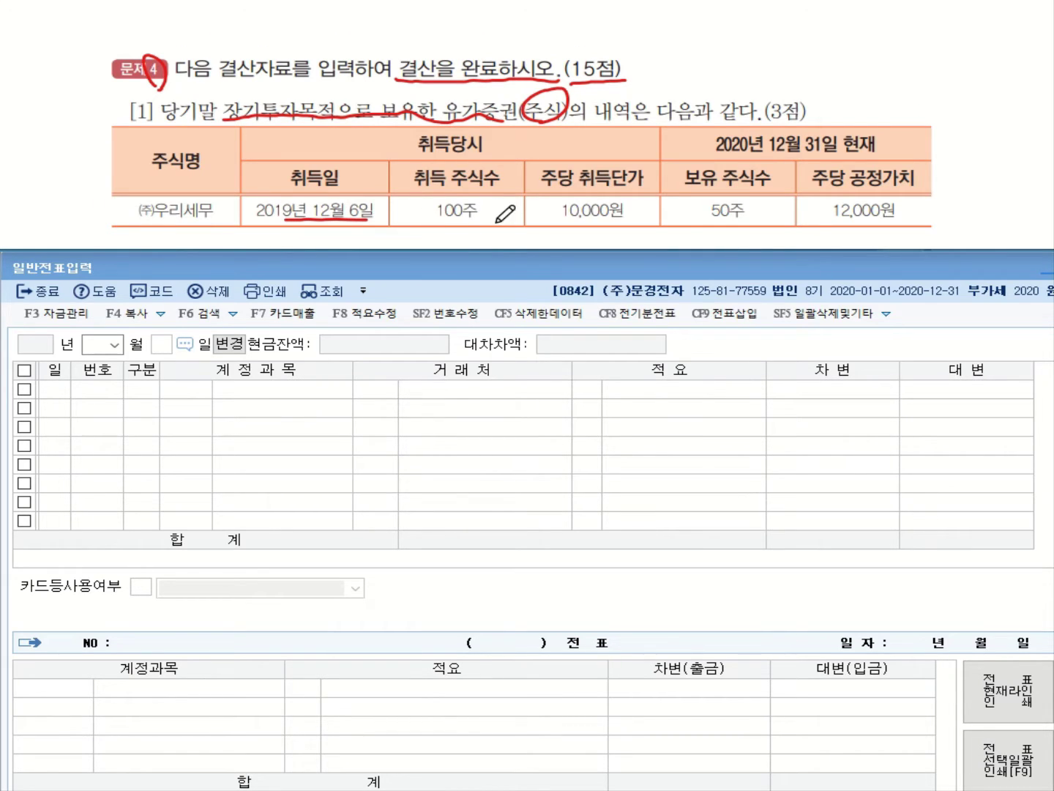
pyautogui.moveTo(562, 219); pyautogui.dragTo(621, 220)
pyautogui.moveTo(914, 217); pyautogui.dragTo(826, 224)
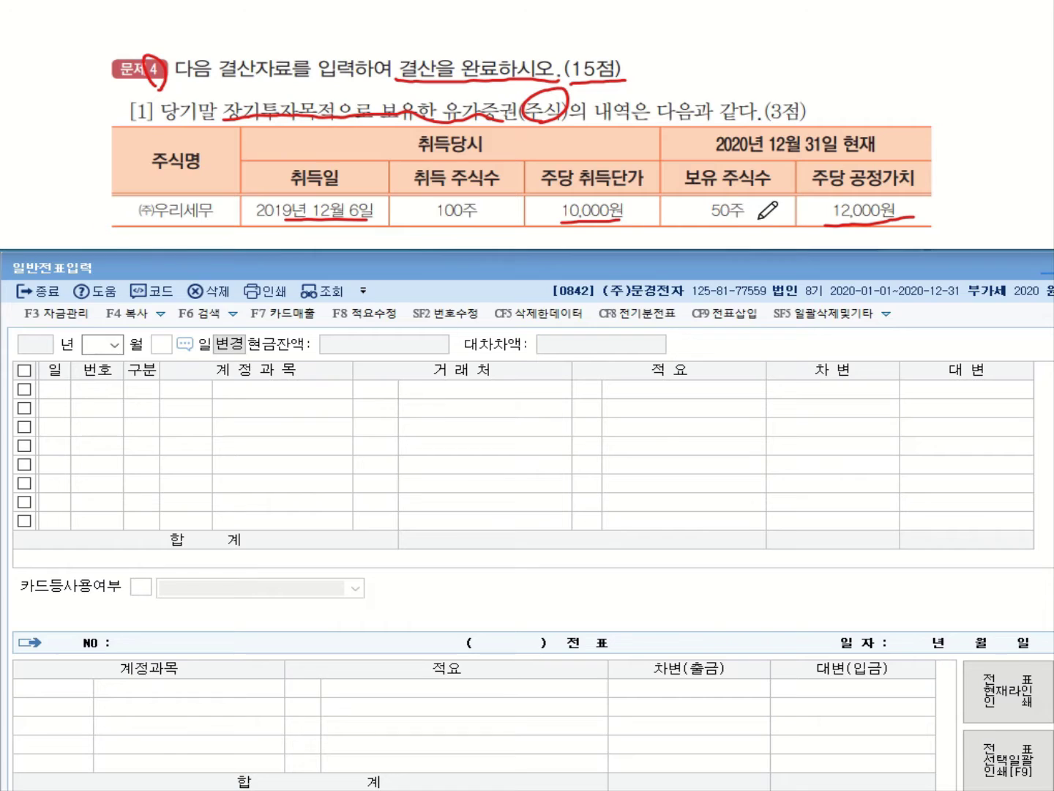
pyautogui.moveTo(759, 216); pyautogui.dragTo(710, 220)
pyautogui.moveTo(716, 205)
pyautogui.mouseDown()
pyautogui.moveTo(774, 63)
pyautogui.moveTo(882, 50)
pyautogui.moveTo(915, 68)
pyautogui.moveTo(924, 52)
pyautogui.mouseUp()
pyautogui.click(859, 64)
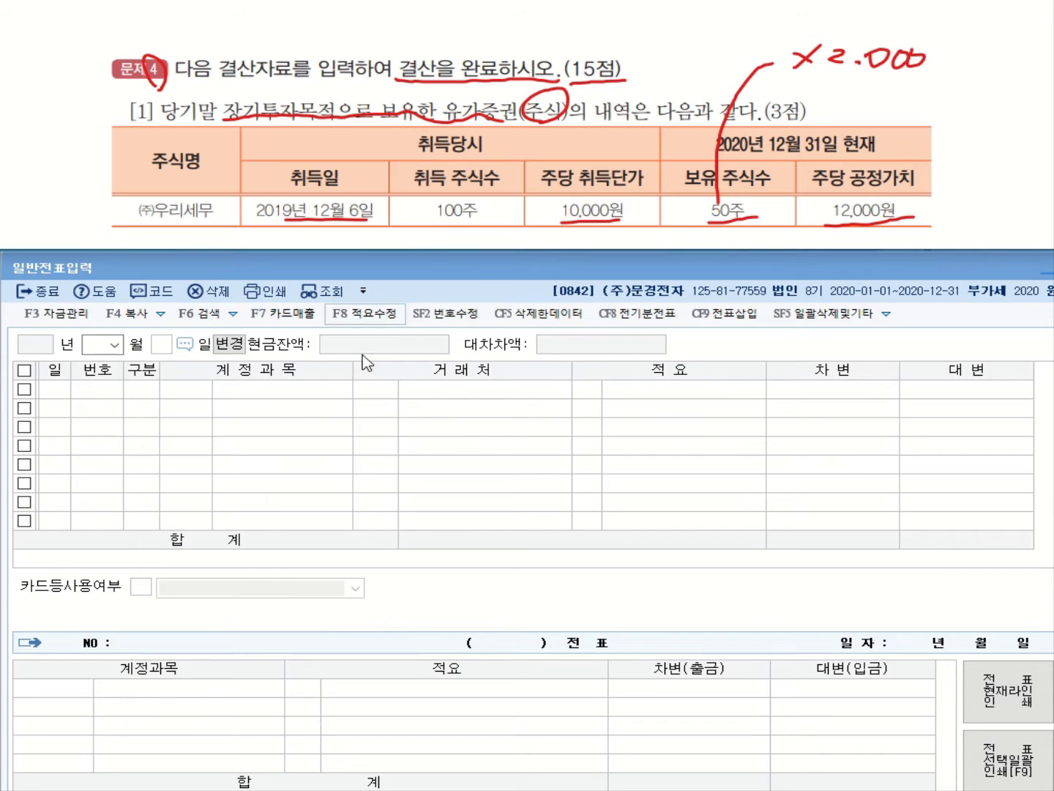
# Enter a 12/31 debit line to 0178 매도가능증권 for 100,000
pyautogui.click(114, 346)
pyautogui.click(102, 513)
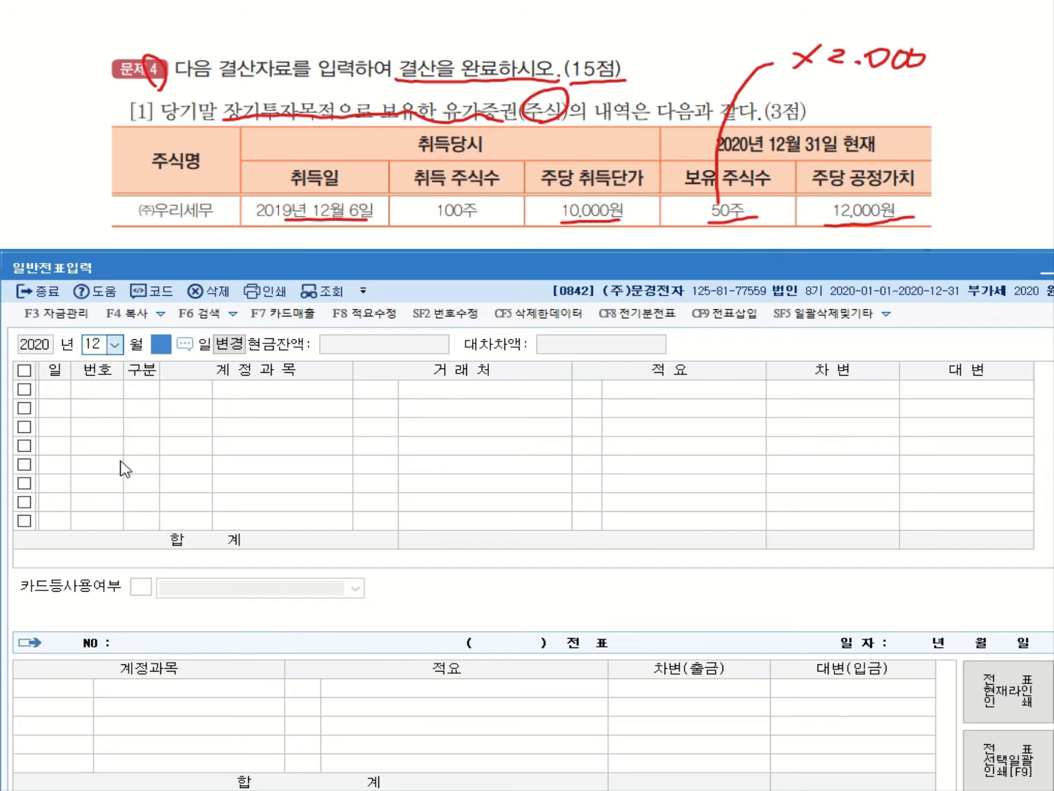
pyautogui.write('31')
pyautogui.press('Return')
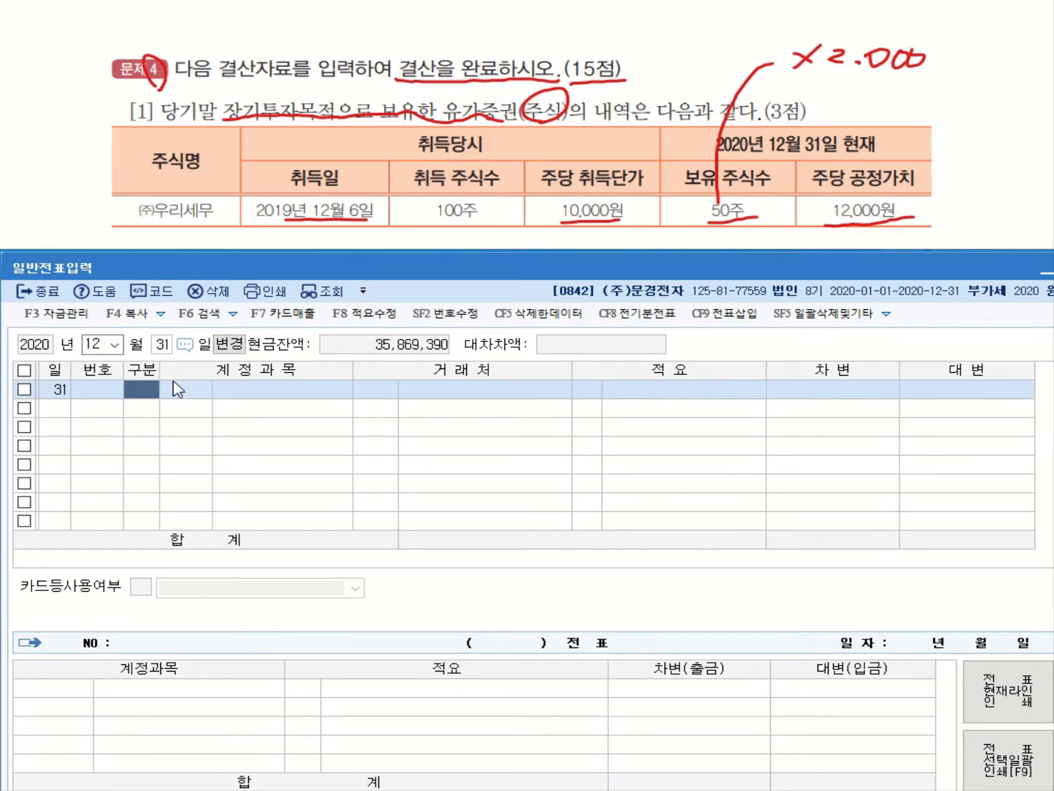
pyautogui.write('3')
pyautogui.press('Return')
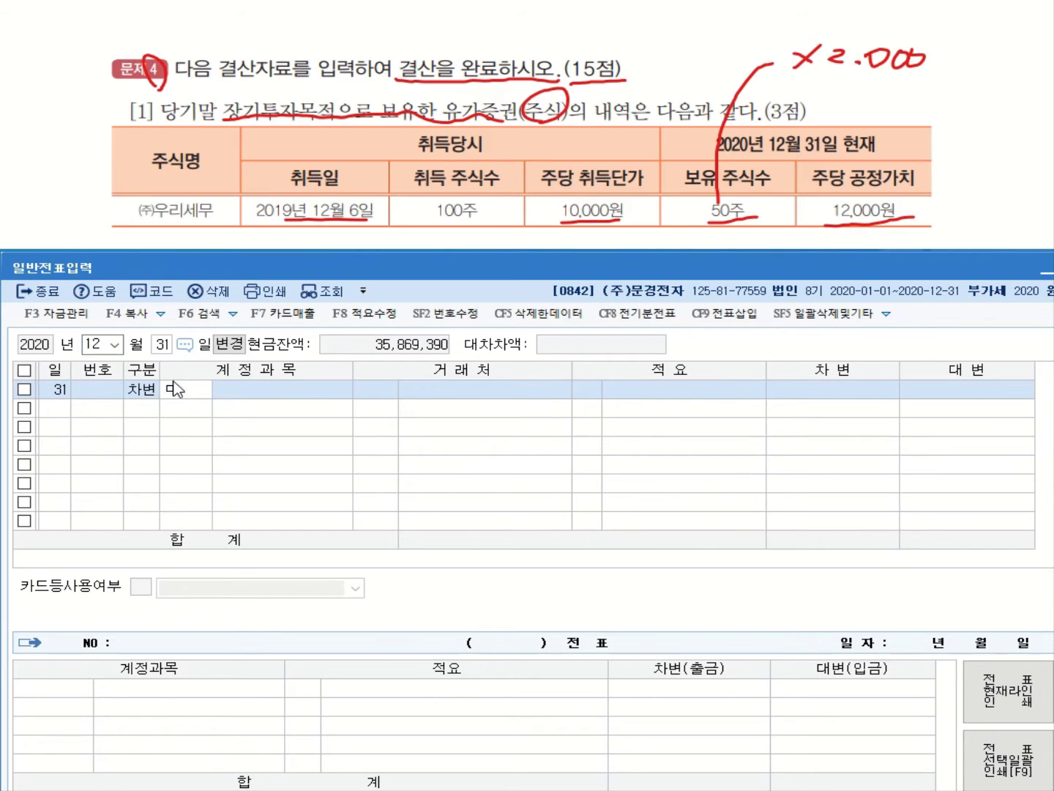
pyautogui.write('매도')
pyautogui.press('Return')
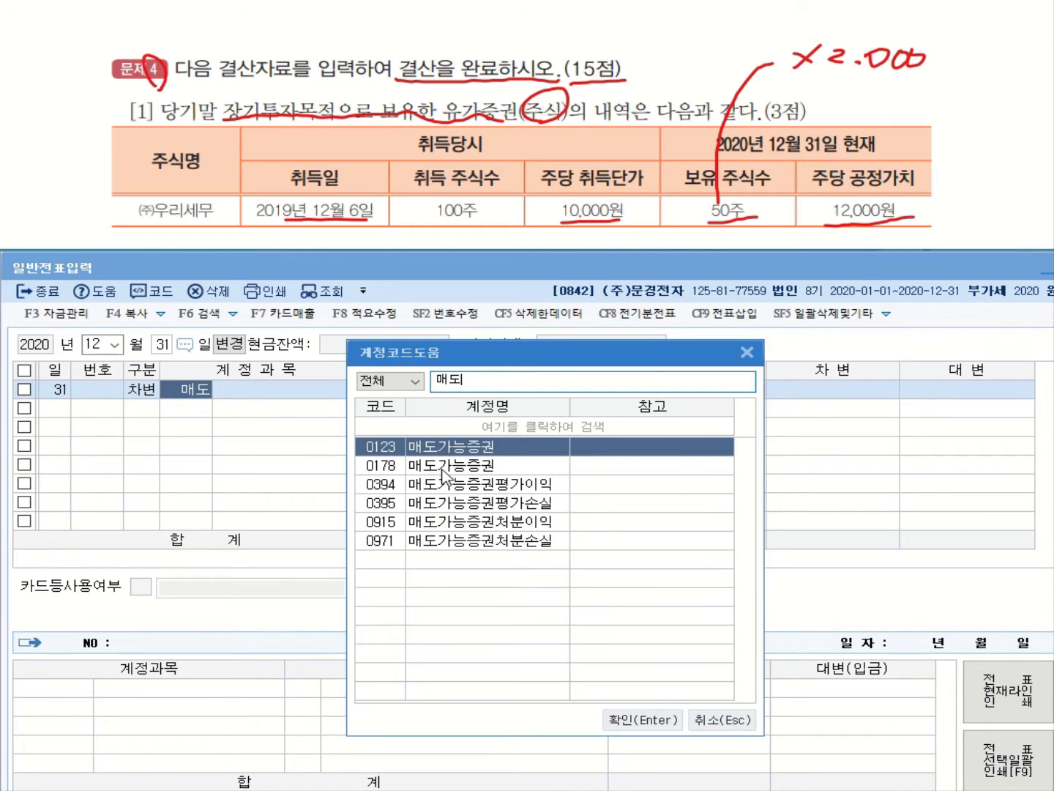
pyautogui.click(446, 468)
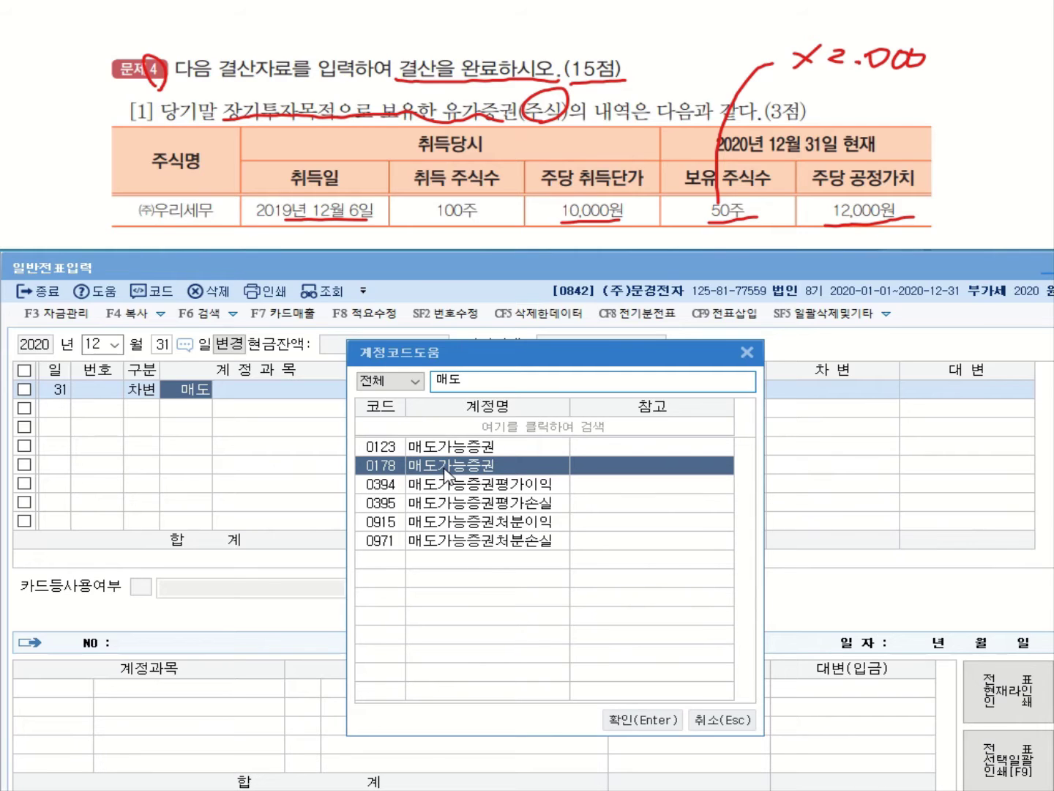
pyautogui.press('Return')
pyautogui.press('Return')
pyautogui.press('Return')
pyautogui.press('Return')
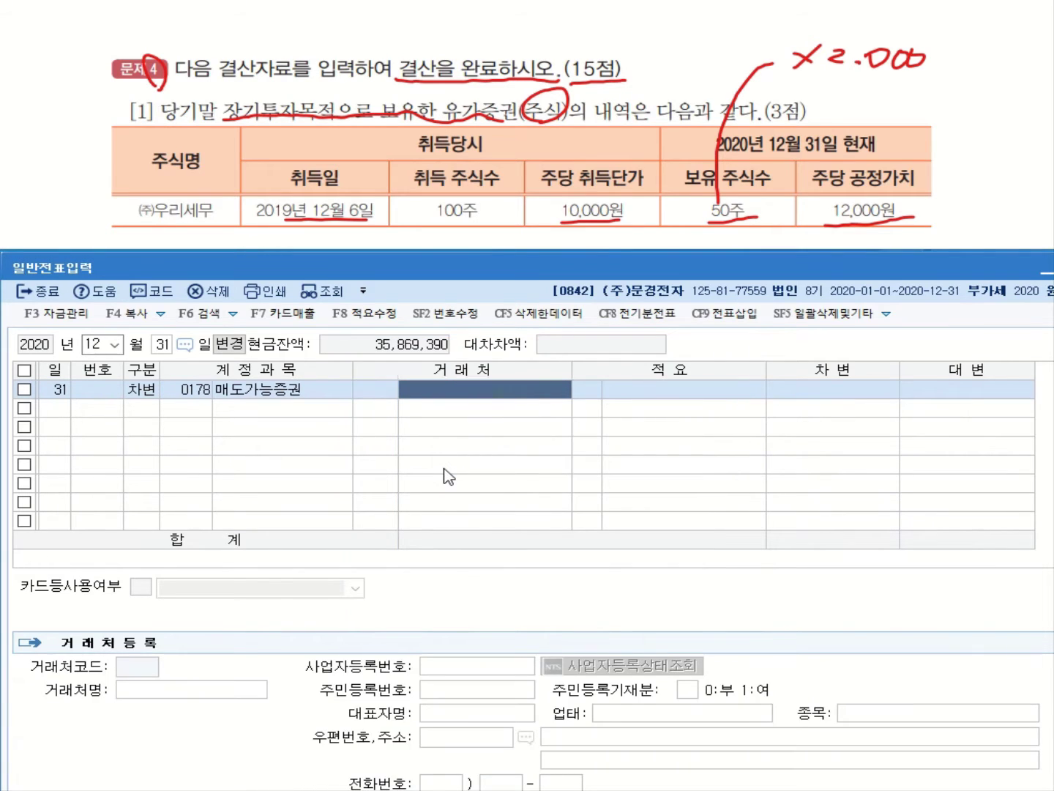
pyautogui.write('1000000')
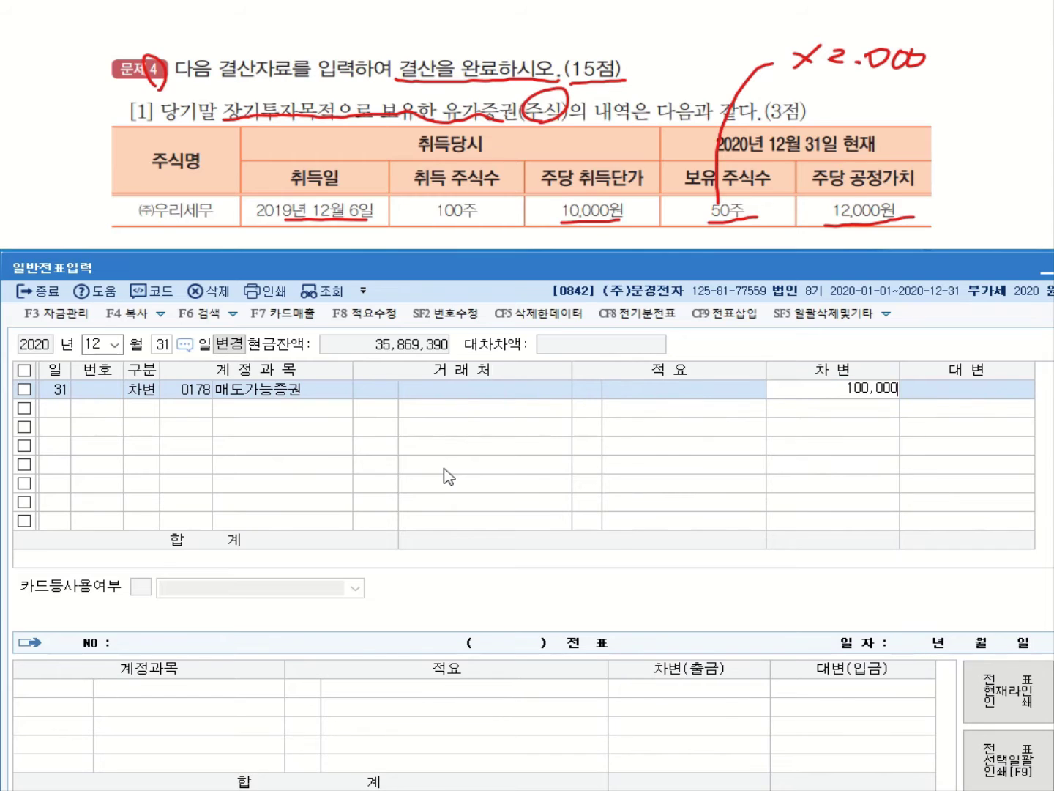
pyautogui.press('Return')
# Add the credit line to 0394 매도가능증권평가이익
pyautogui.write('4')
pyautogui.press('Return')
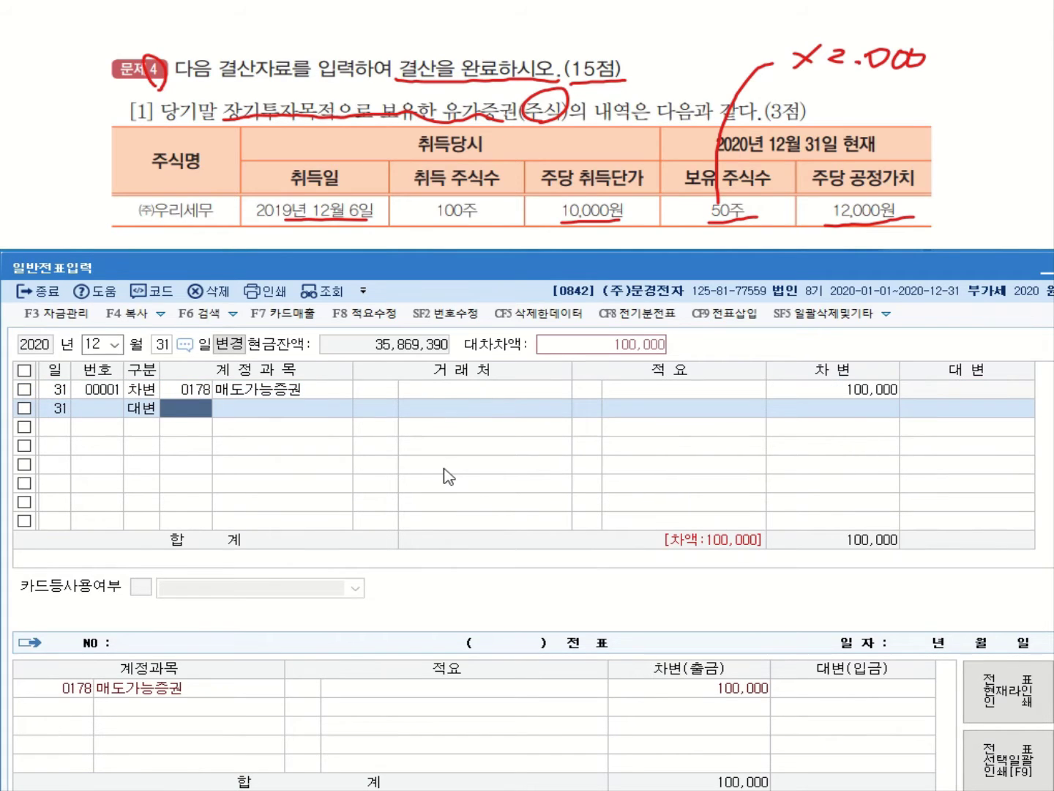
pyautogui.write('매')
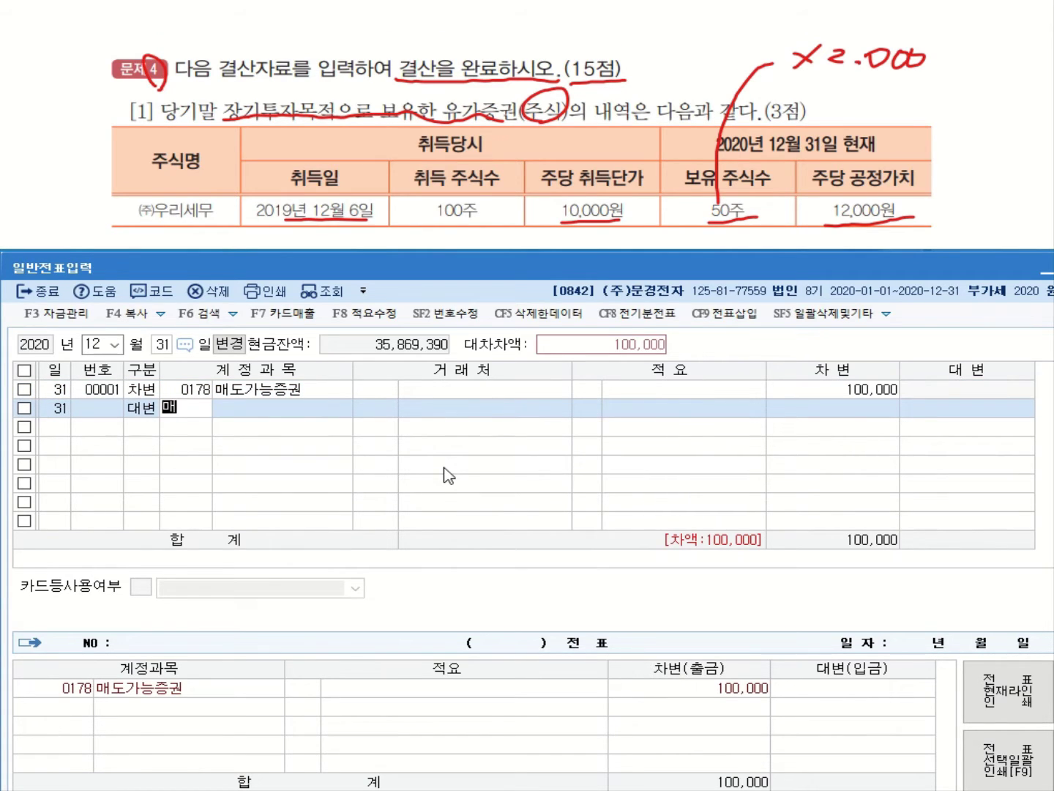
pyautogui.write('도')
pyautogui.press('Return')
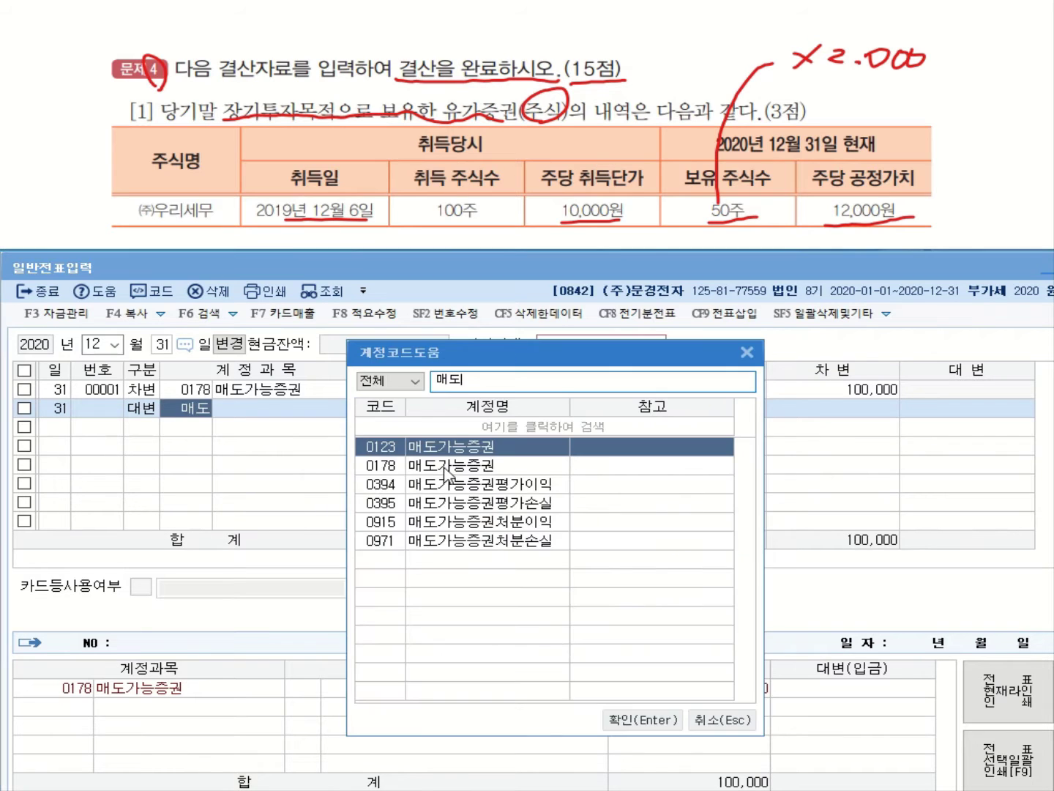
pyautogui.press('Down')
pyautogui.press('Down')
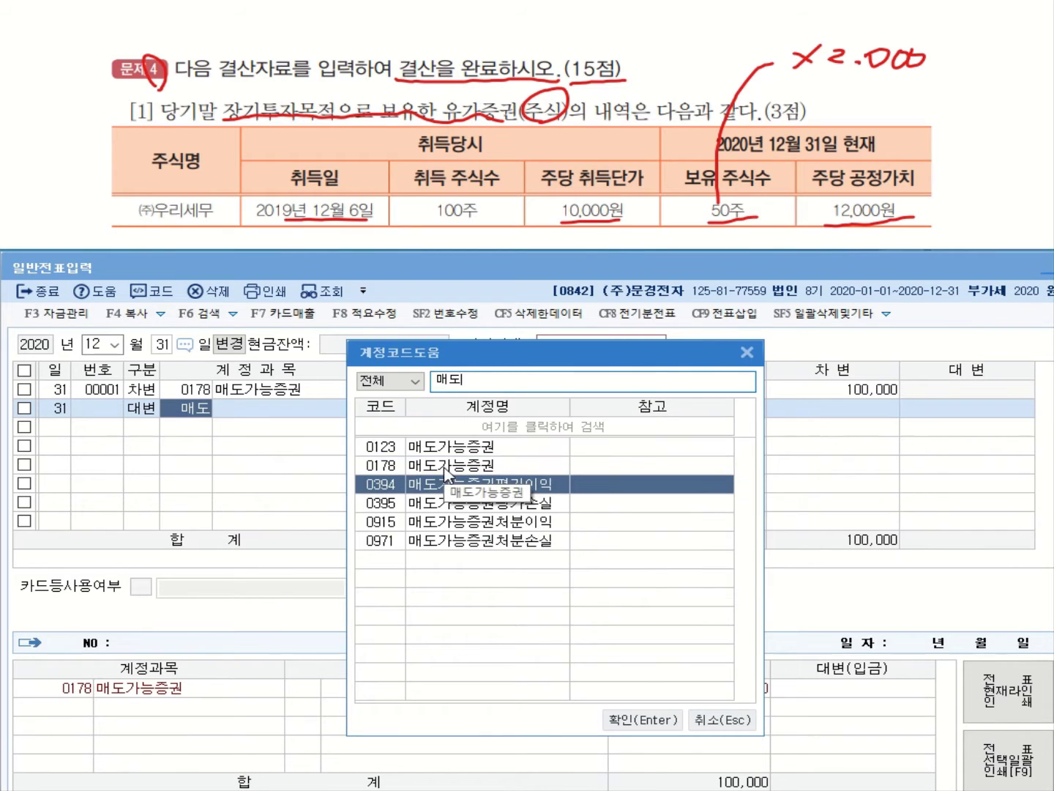
pyautogui.press('Return')
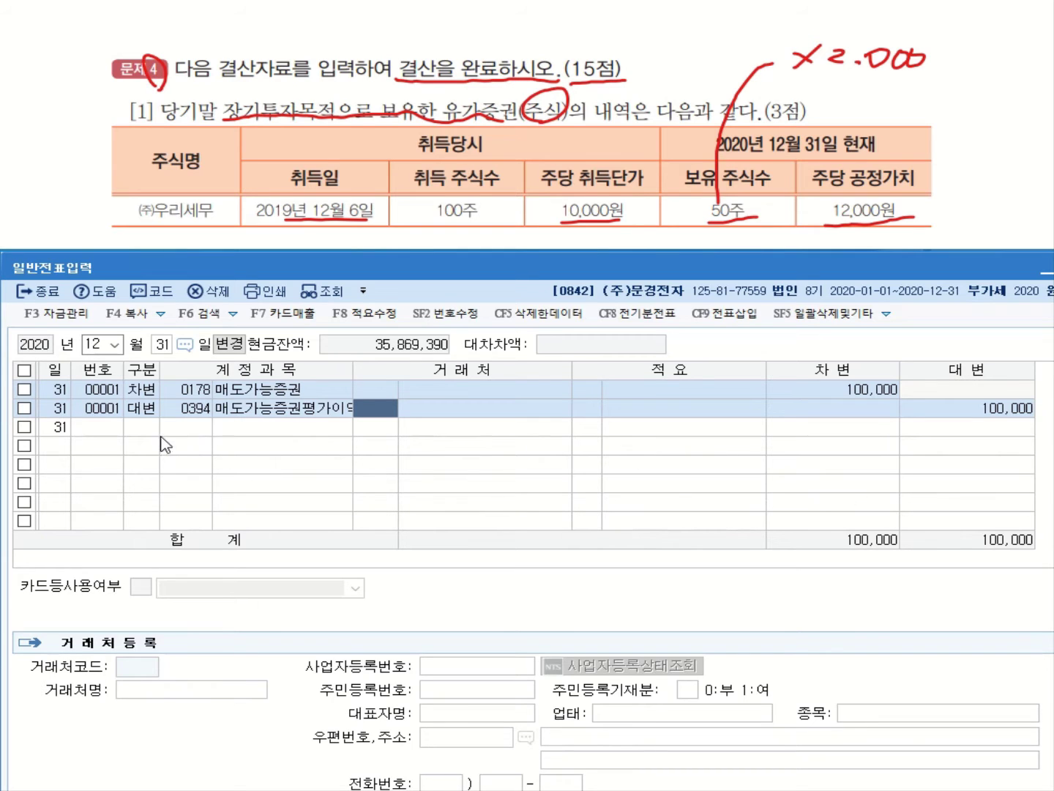
pyautogui.click(220, 414)
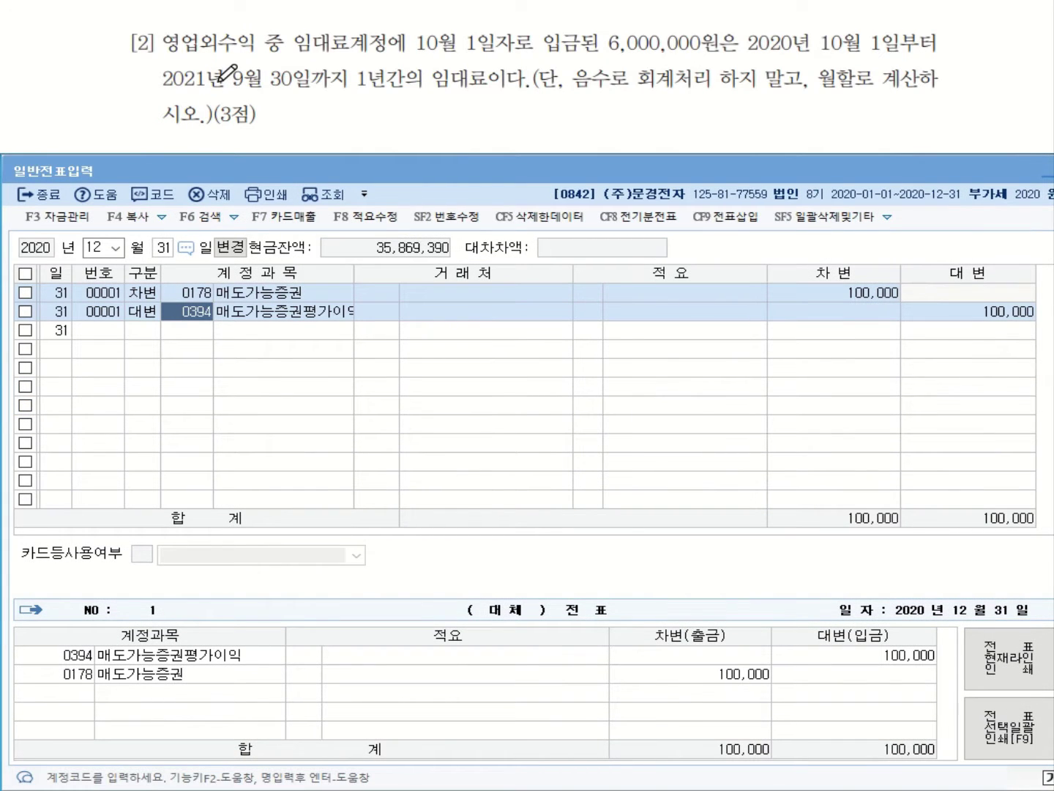
pyautogui.moveTo(295, 53); pyautogui.dragTo(379, 52)
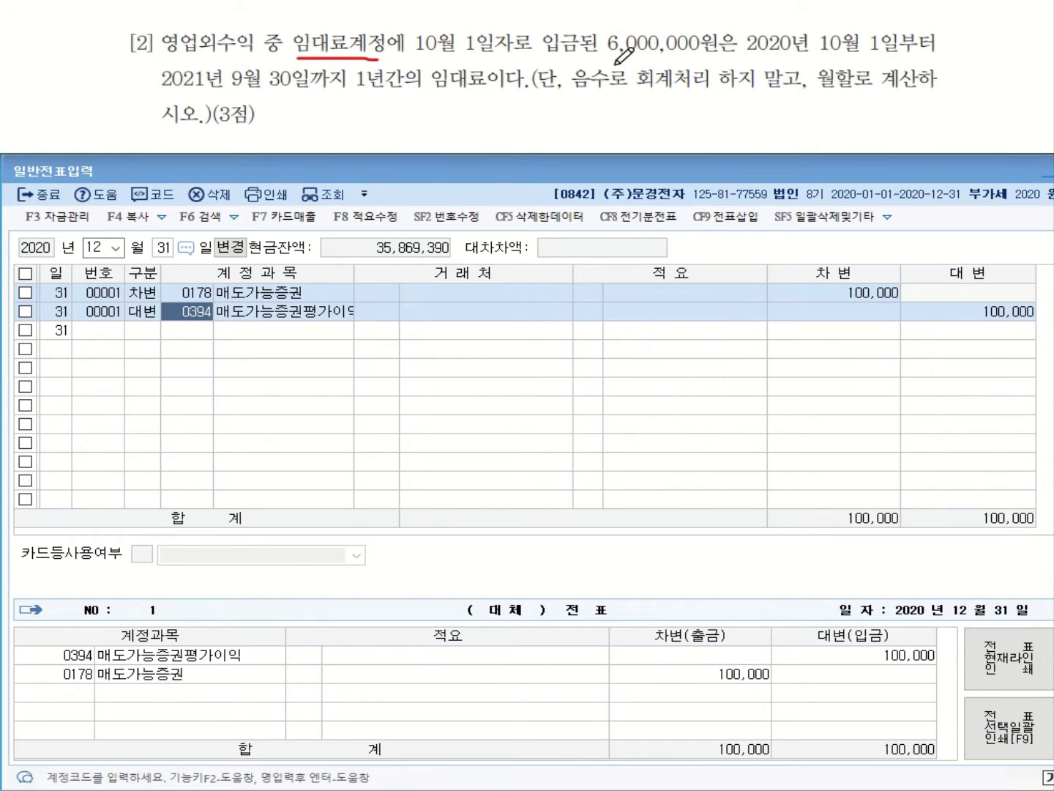
pyautogui.moveTo(609, 55); pyautogui.dragTo(704, 55)
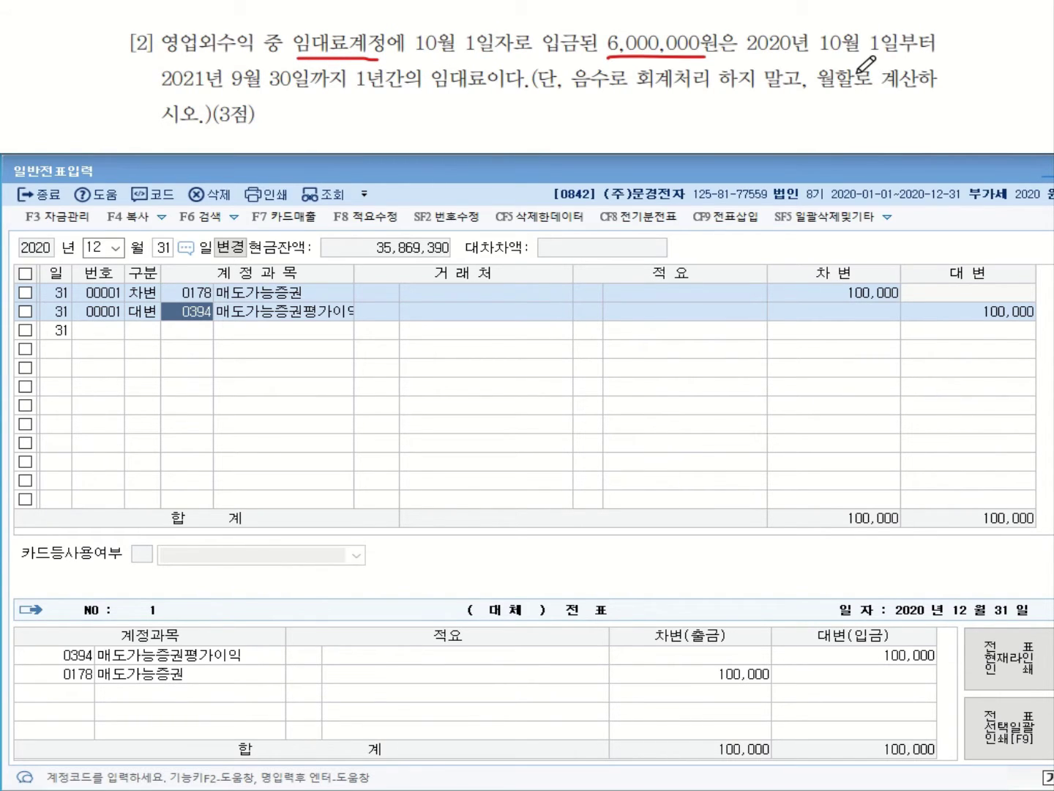
pyautogui.moveTo(821, 56); pyautogui.dragTo(937, 54)
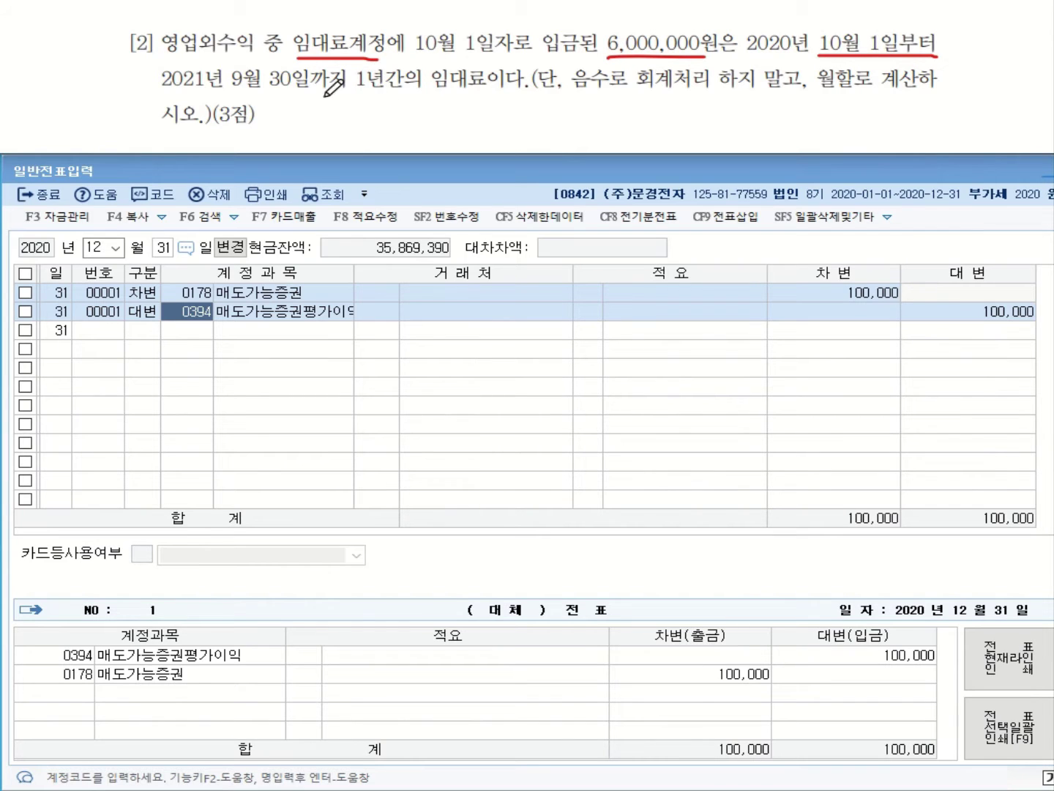
pyautogui.moveTo(226, 90); pyautogui.dragTo(473, 94)
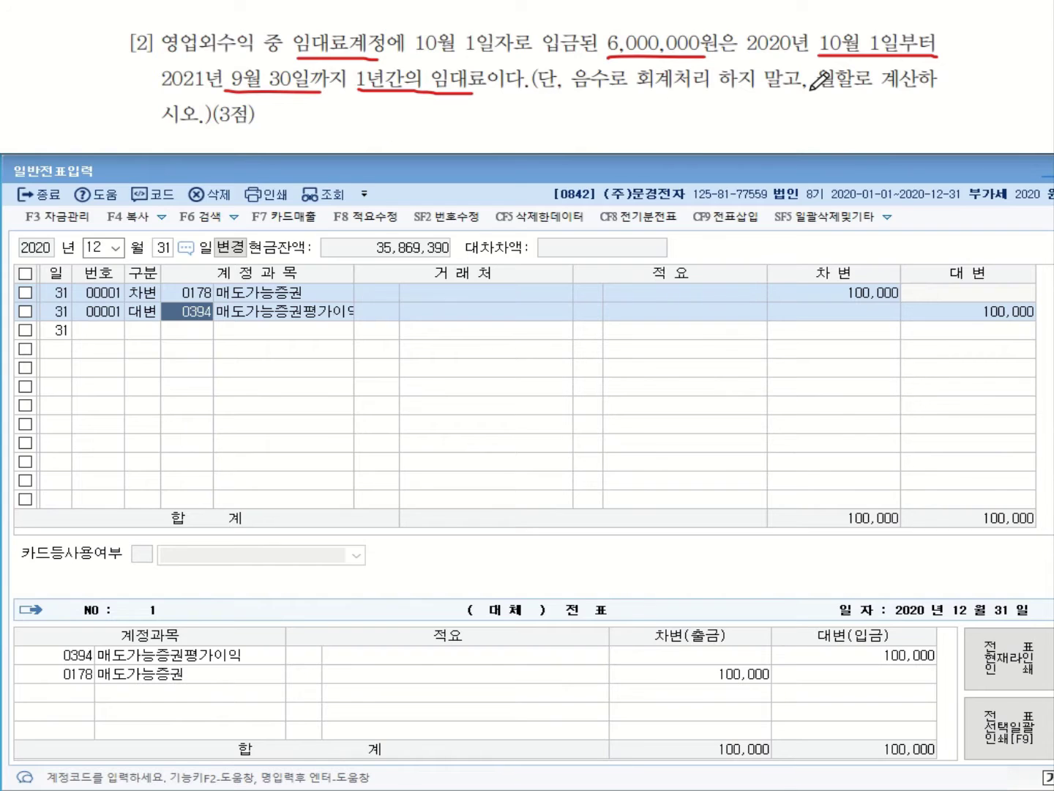
pyautogui.moveTo(842, 53)
pyautogui.mouseDown()
pyautogui.moveTo(817, 51)
pyautogui.moveTo(853, 30)
pyautogui.moveTo(848, 60)
pyautogui.mouseUp()
pyautogui.moveTo(825, 11)
pyautogui.mouseDown()
pyautogui.moveTo(826, 30)
pyautogui.moveTo(850, 31)
pyautogui.mouseUp()
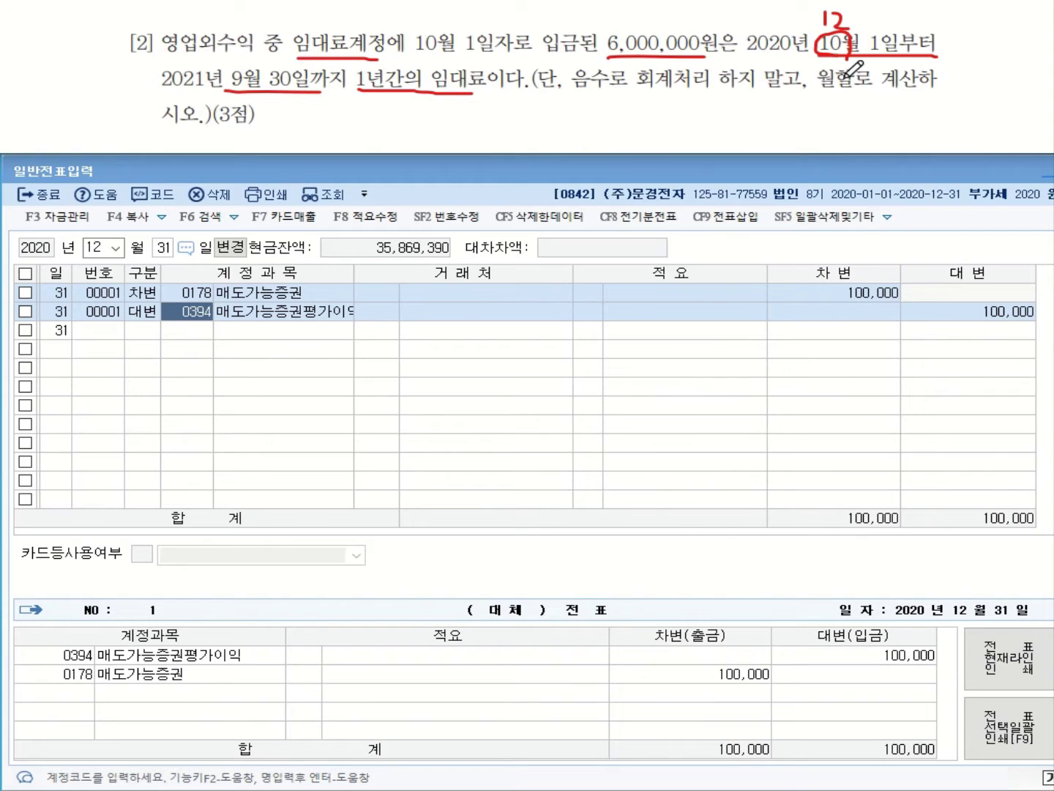
pyautogui.moveTo(313, 57)
pyautogui.mouseDown()
pyautogui.moveTo(293, 65)
pyautogui.moveTo(326, 25)
pyautogui.moveTo(378, 53)
pyautogui.mouseUp()
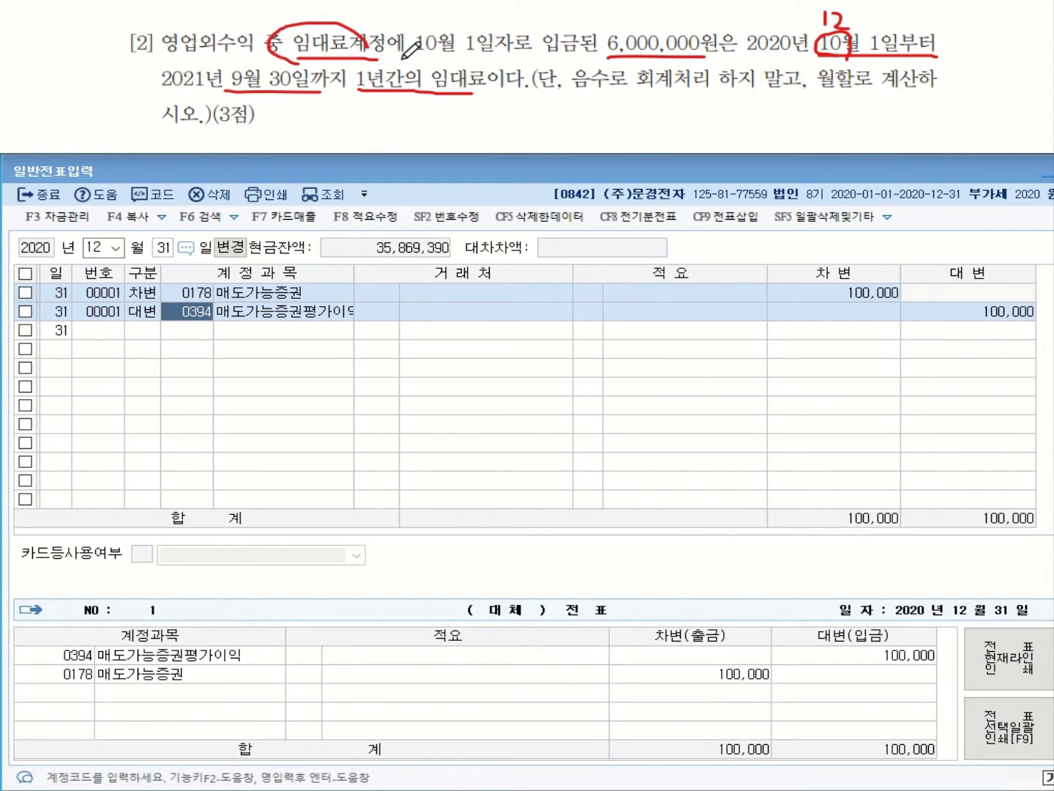
pyautogui.moveTo(482, 101)
pyautogui.mouseDown()
pyautogui.moveTo(474, 126)
pyautogui.moveTo(807, 115)
pyautogui.mouseUp()
pyautogui.click(493, 124)
pyautogui.click(603, 113)
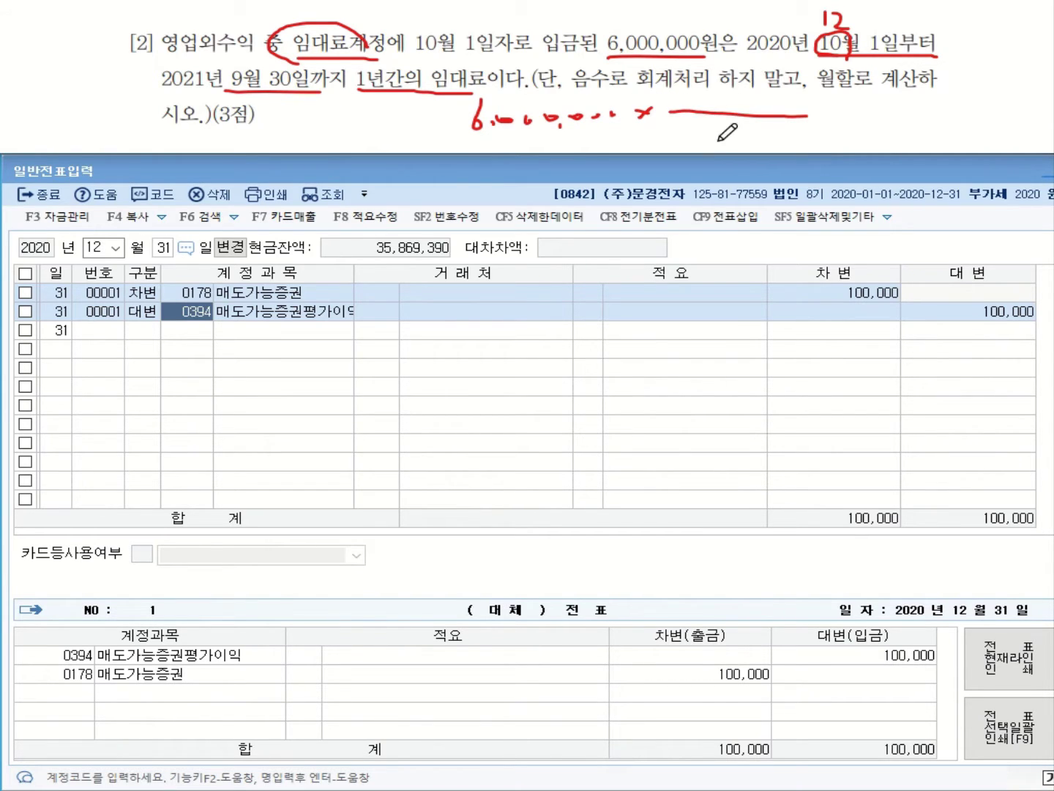
pyautogui.moveTo(715, 131)
pyautogui.mouseDown()
pyautogui.moveTo(713, 152)
pyautogui.moveTo(765, 147)
pyautogui.mouseUp()
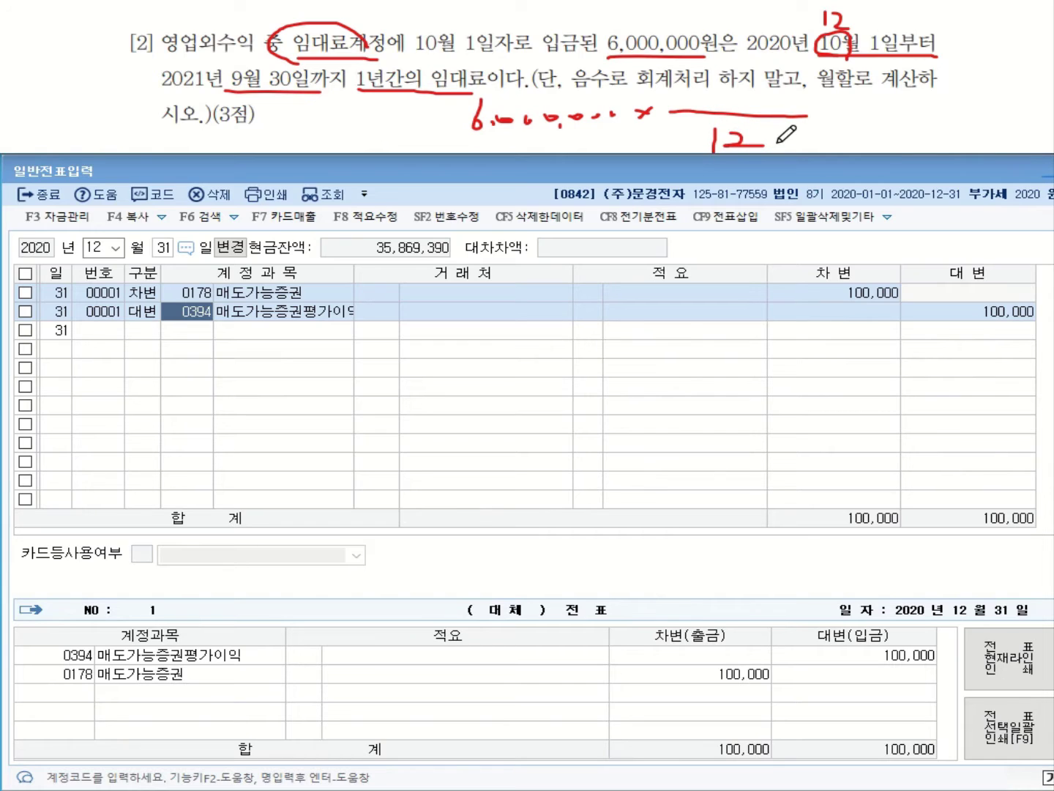
pyautogui.moveTo(209, 82)
pyautogui.mouseDown()
pyautogui.moveTo(257, 89)
pyautogui.moveTo(212, 64)
pyautogui.mouseUp()
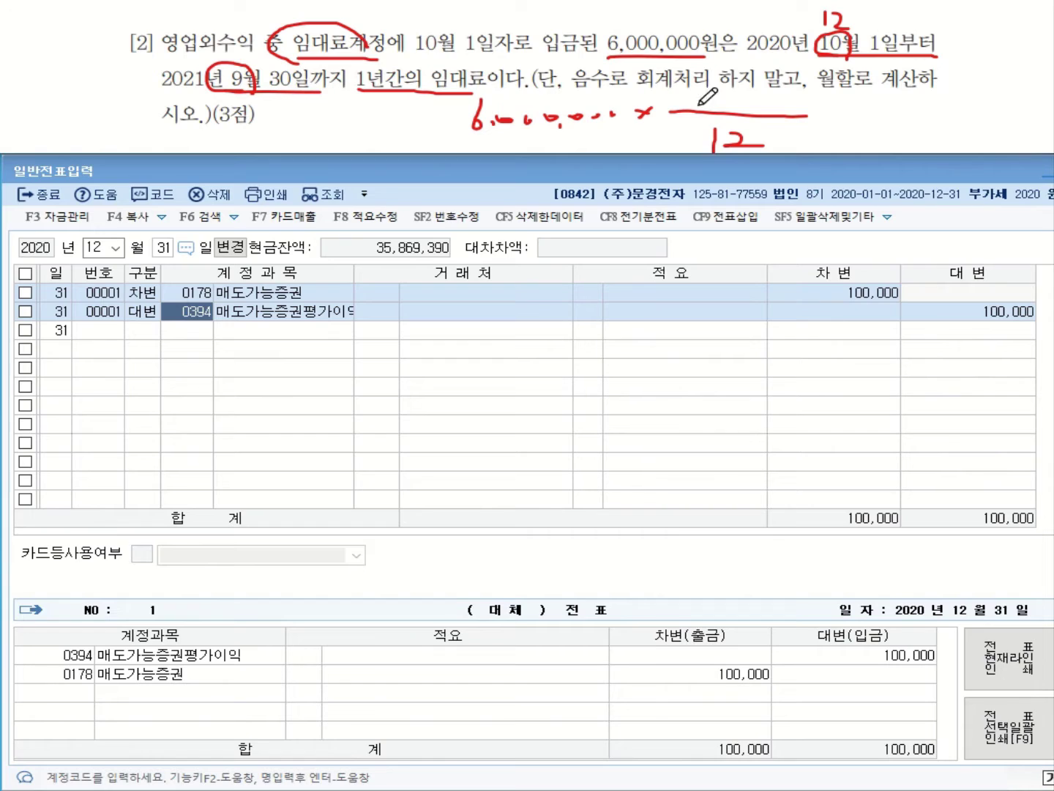
pyautogui.moveTo(745, 82); pyautogui.dragTo(729, 111)
pyautogui.moveTo(833, 112); pyautogui.dragTo(860, 118)
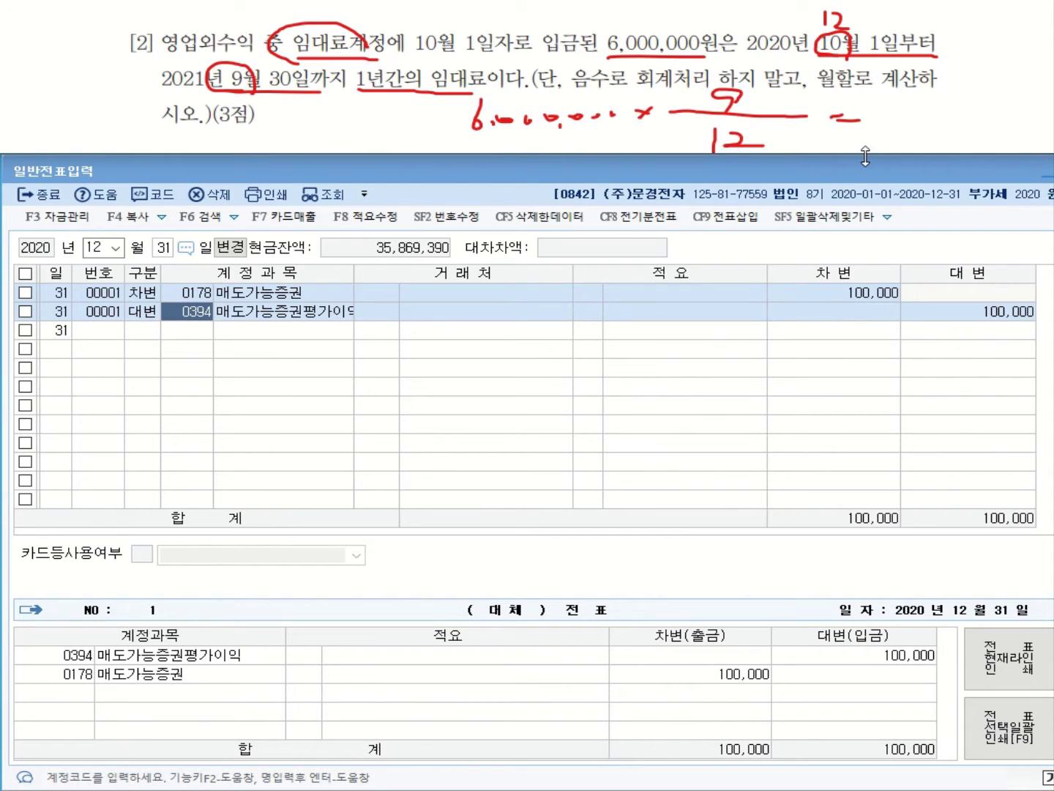
pyautogui.moveTo(906, 100)
pyautogui.mouseDown()
pyautogui.moveTo(918, 120)
pyautogui.moveTo(905, 118)
pyautogui.moveTo(908, 129)
pyautogui.moveTo(1000, 101)
pyautogui.mouseUp()
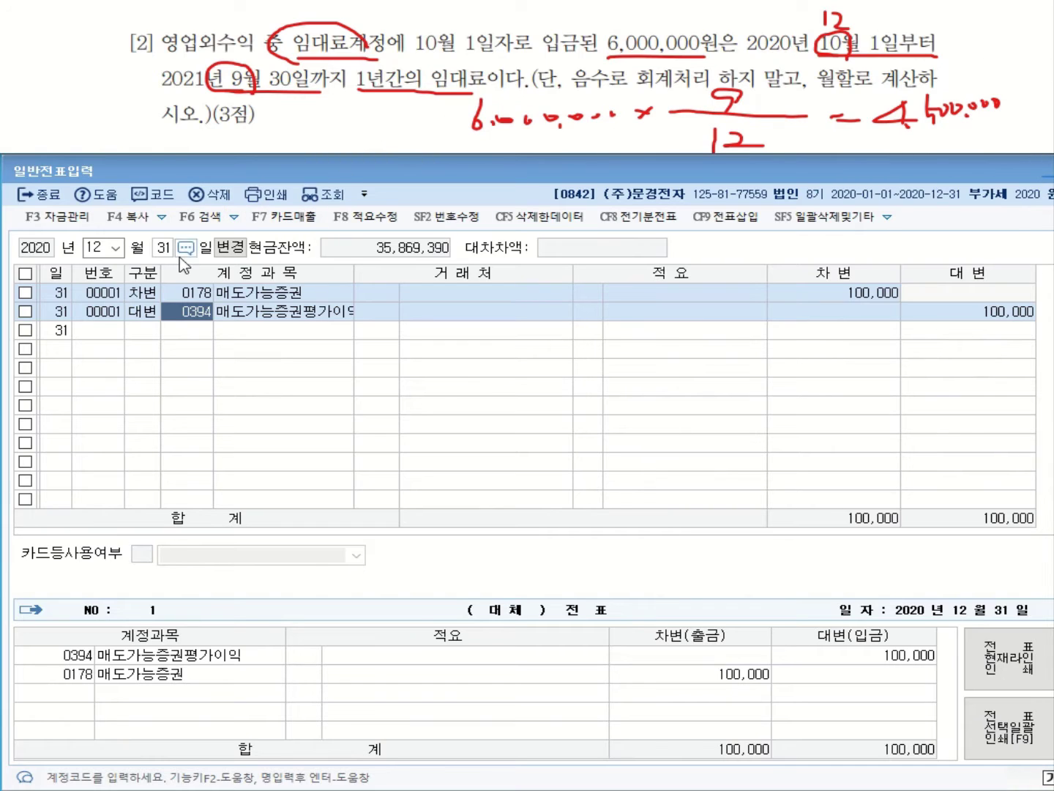
# Add a debit line to 0904 임대료 for 4,500,000
pyautogui.click(185, 332)
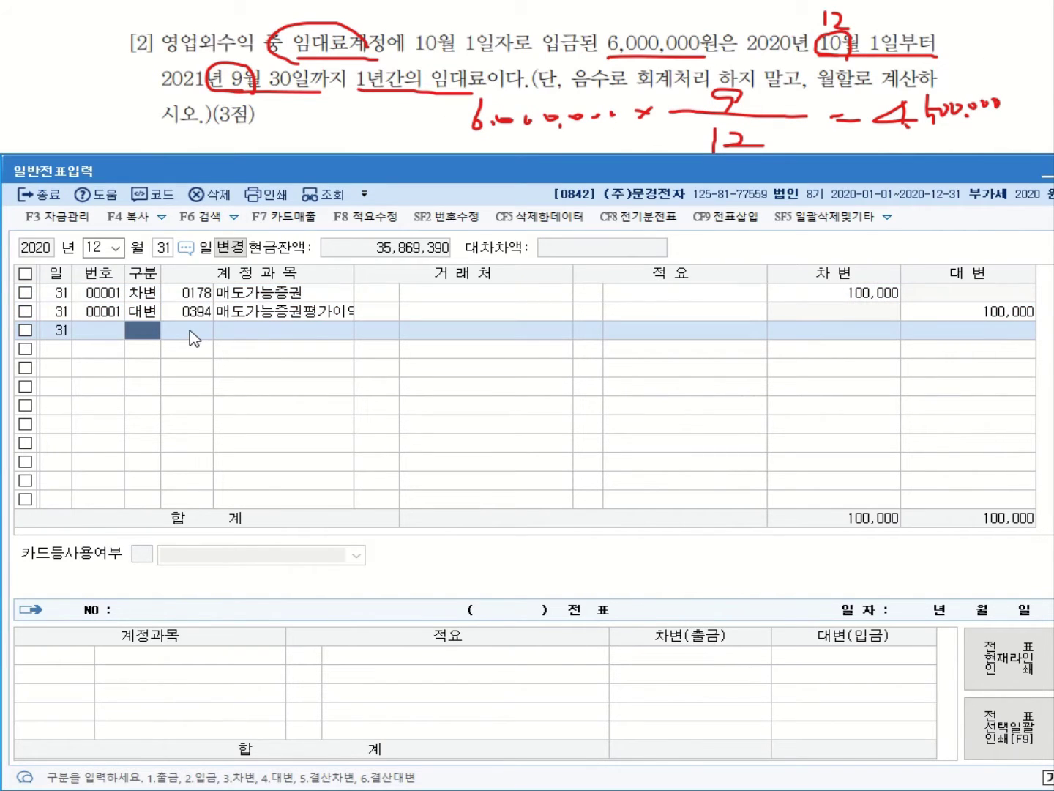
pyautogui.write('3')
pyautogui.press('Return')
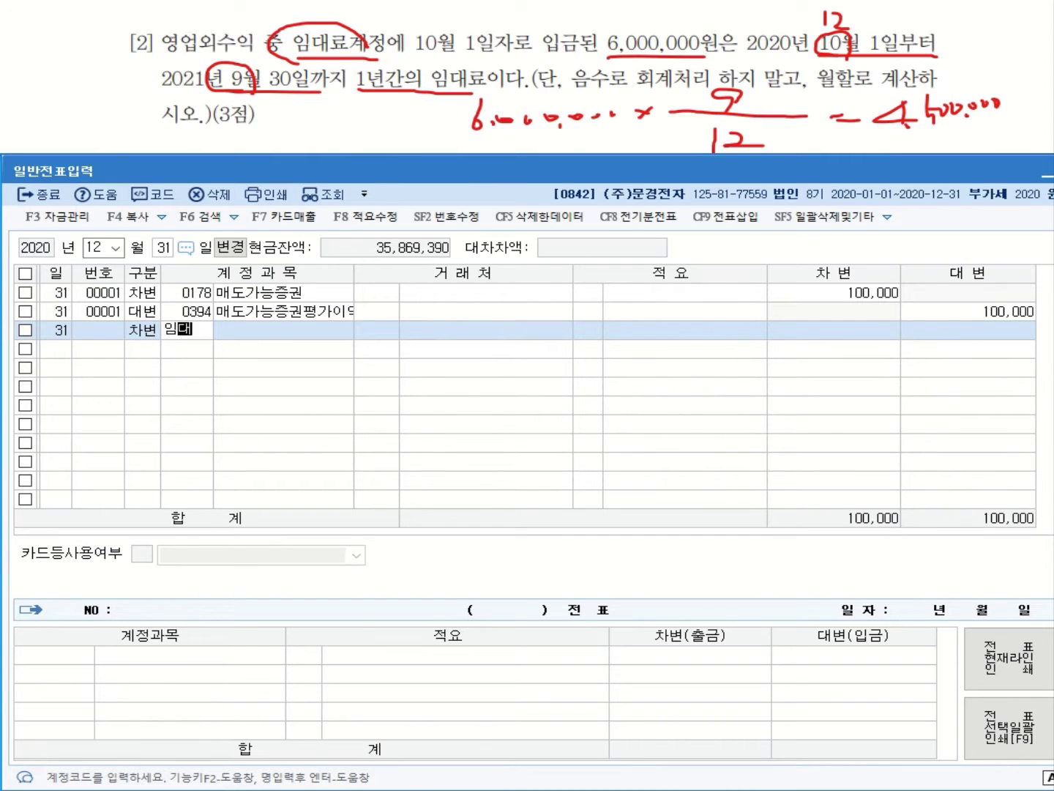
pyautogui.press('Return')
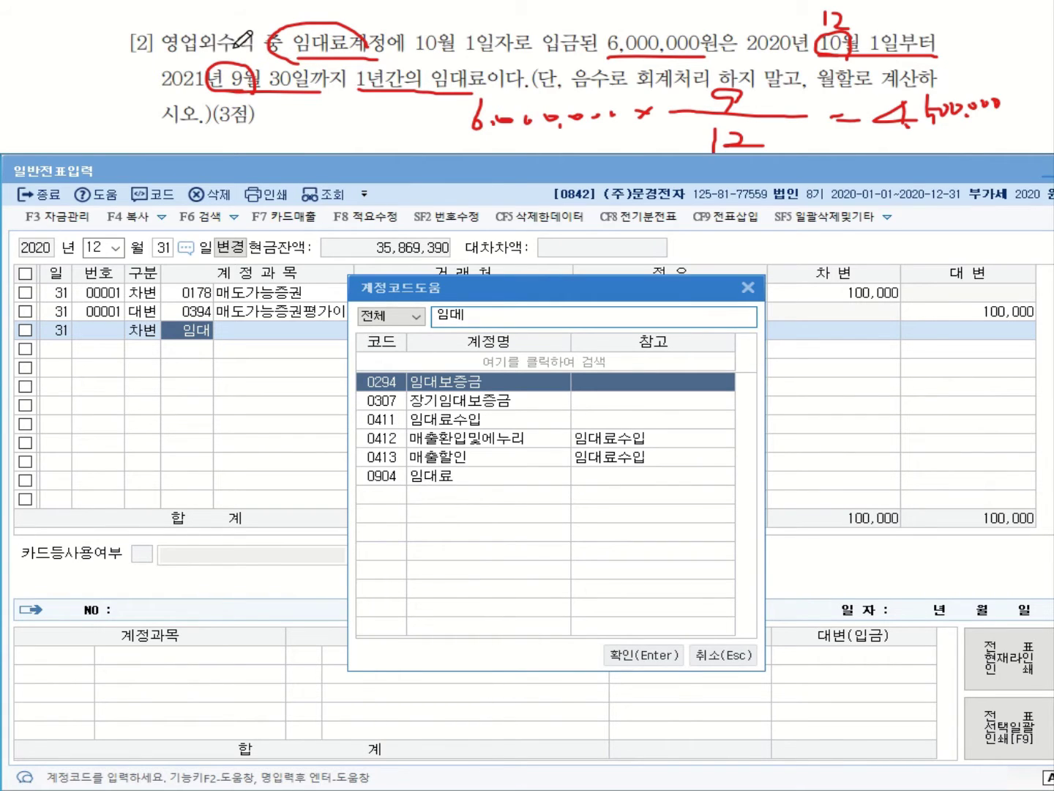
pyautogui.click(449, 478)
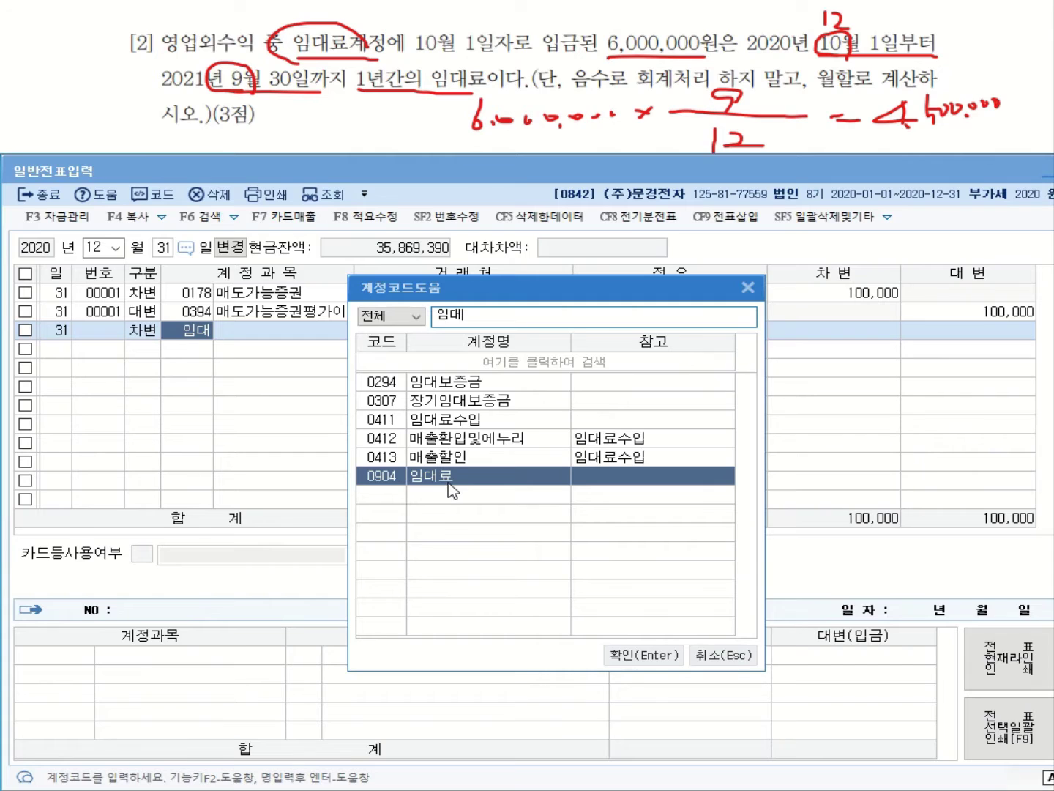
pyautogui.press('Return')
pyautogui.press('Return')
pyautogui.press('Return')
pyautogui.press('Return')
pyautogui.press('Return')
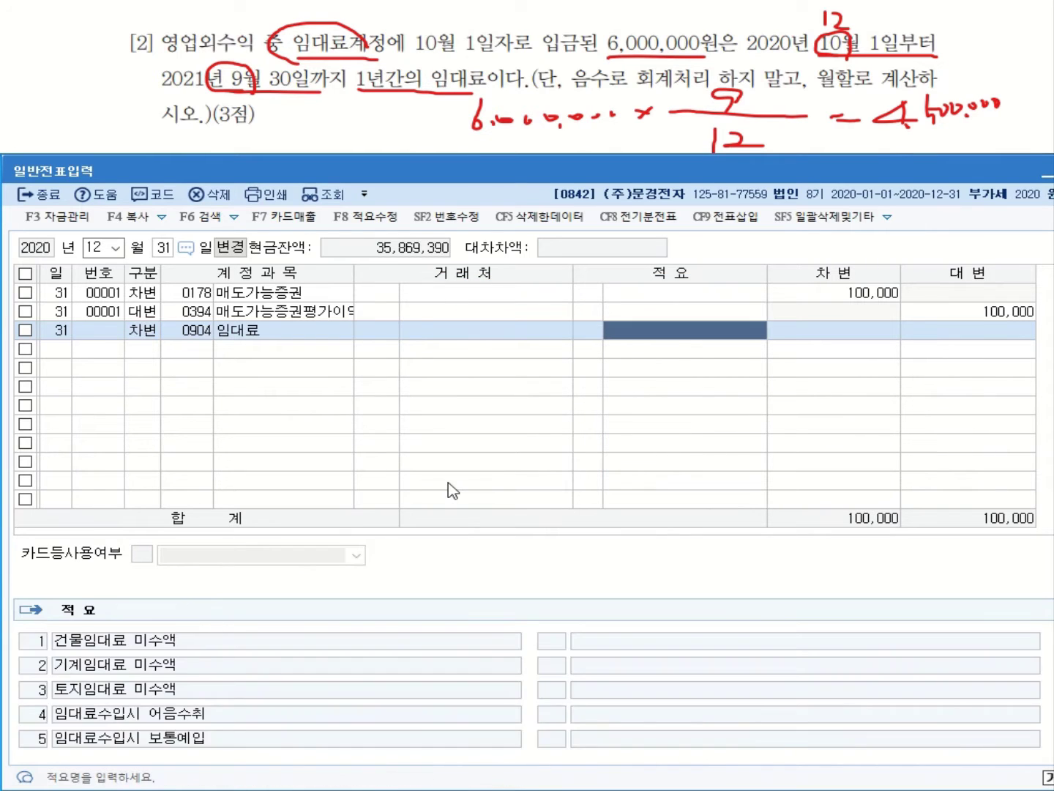
pyautogui.write('4,500,000')
pyautogui.press('Return')
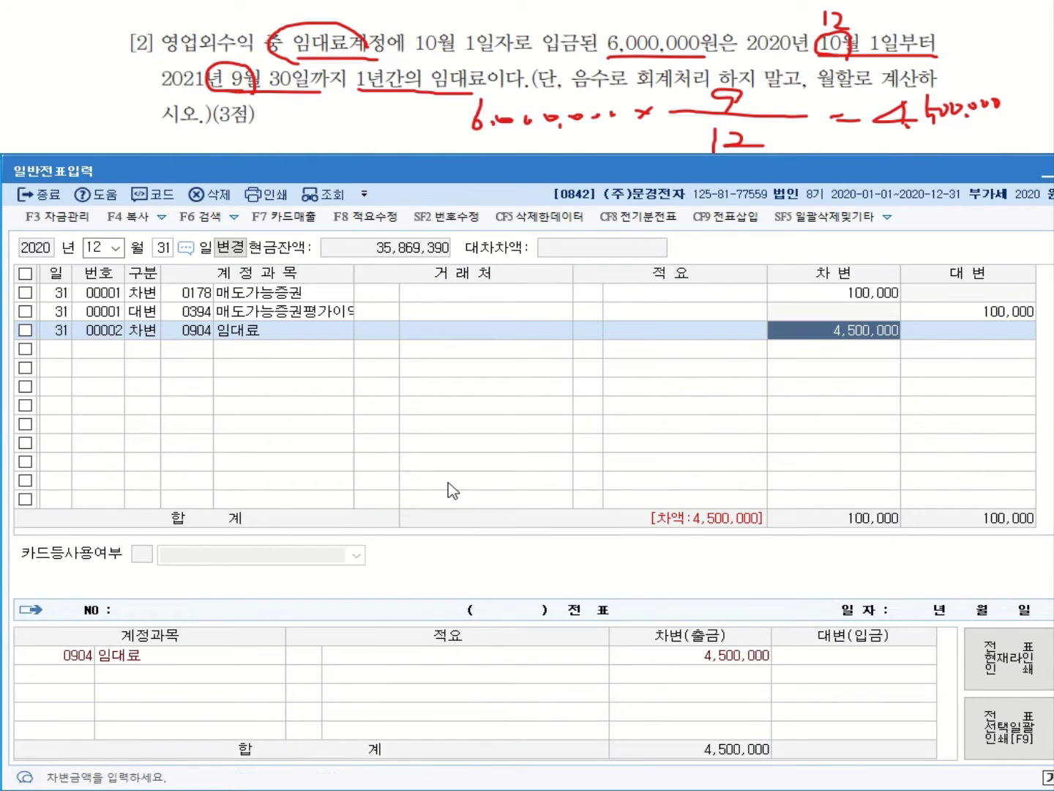
pyautogui.press('Return')
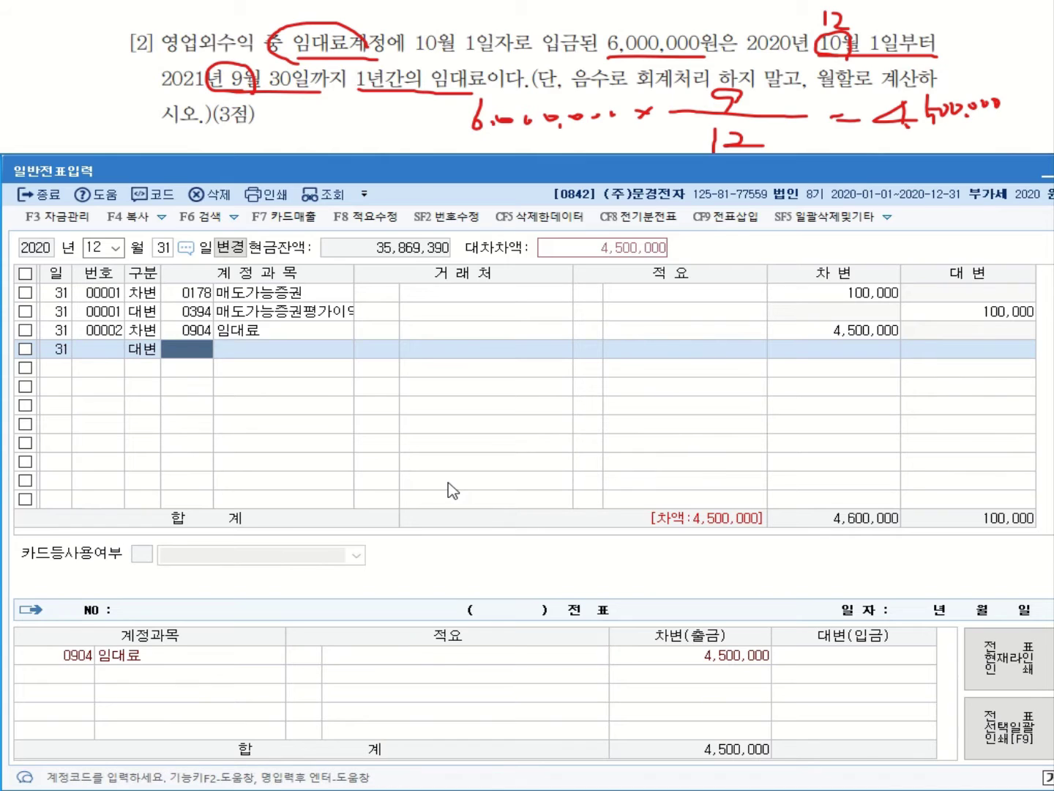
# Credit 0263 선수수익 on the next line
pyautogui.write('ㅅㅅ')
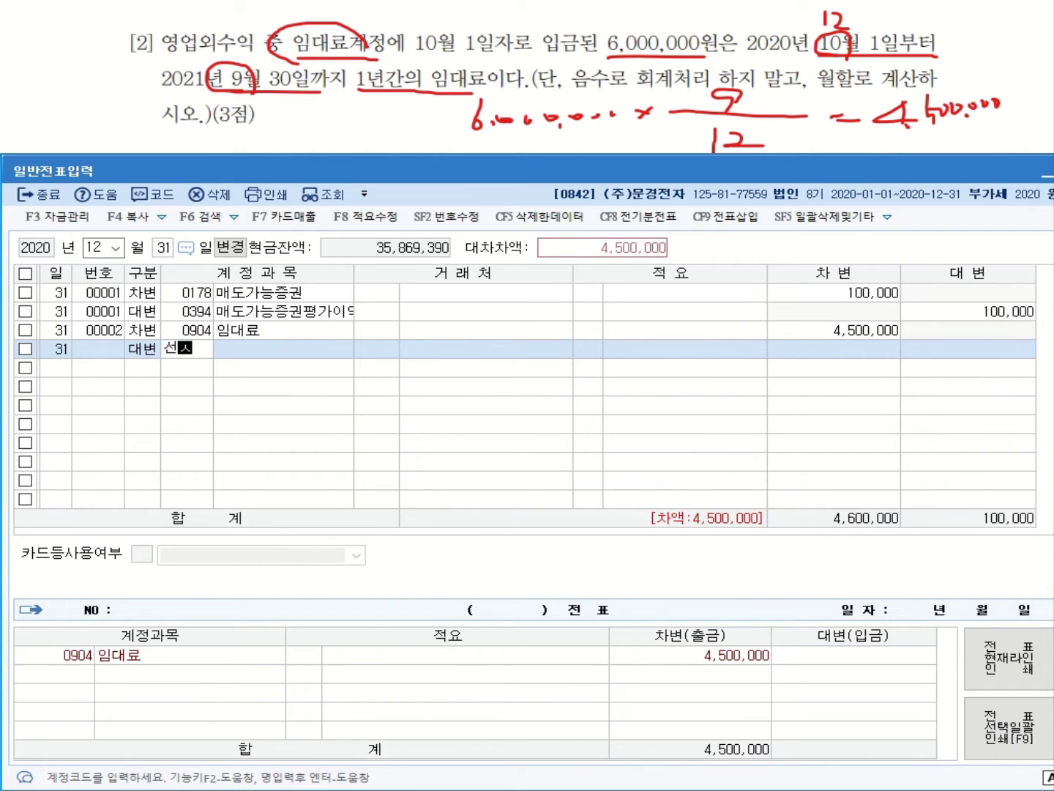
pyautogui.write('ㅜ')
pyautogui.press('Return')
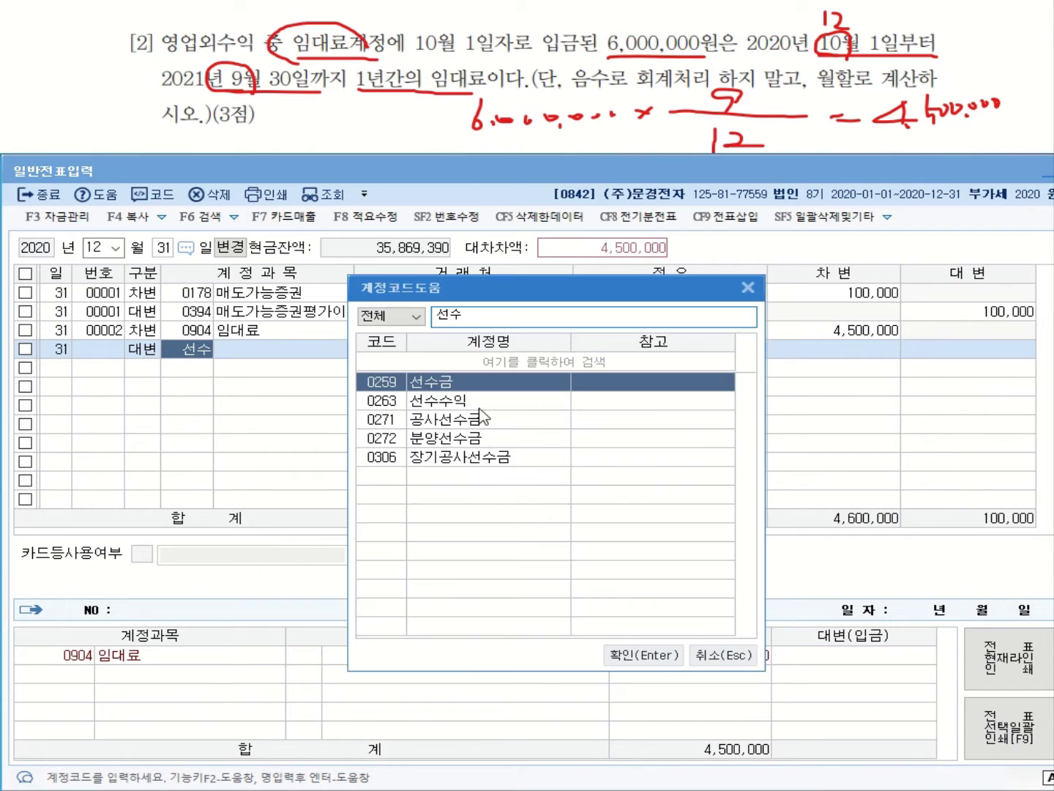
pyautogui.click(478, 407)
pyautogui.doubleClick(475, 401)
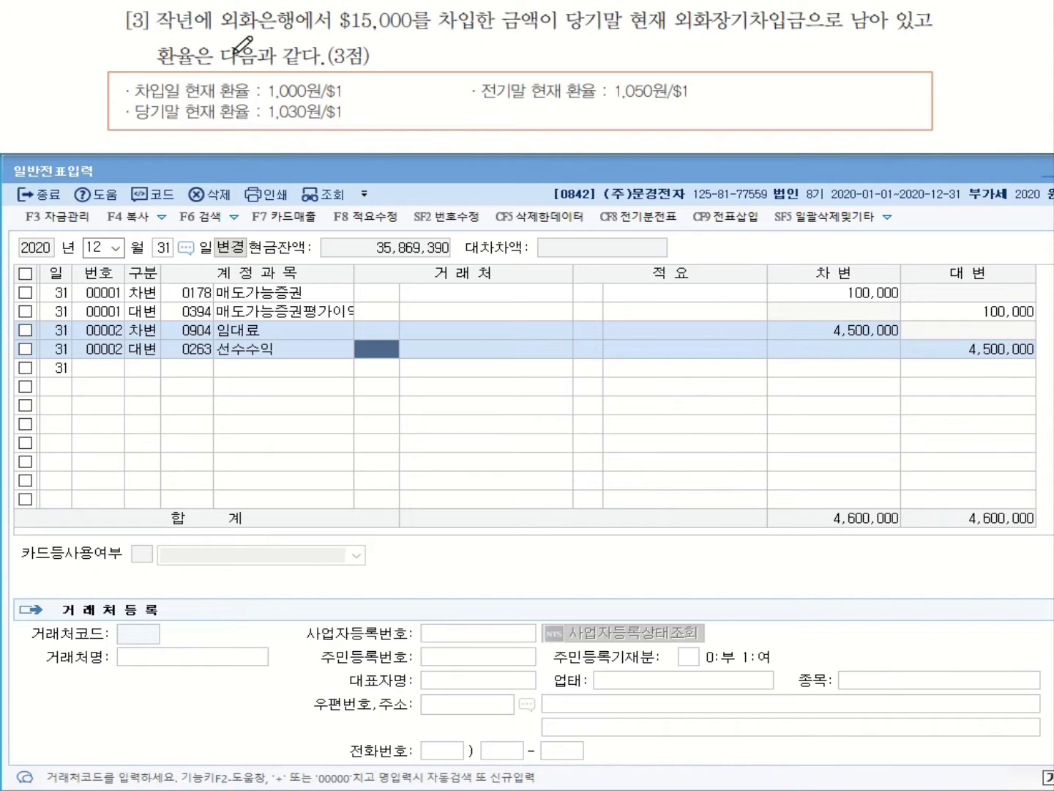
pyautogui.moveTo(333, 35); pyautogui.dragTo(420, 35)
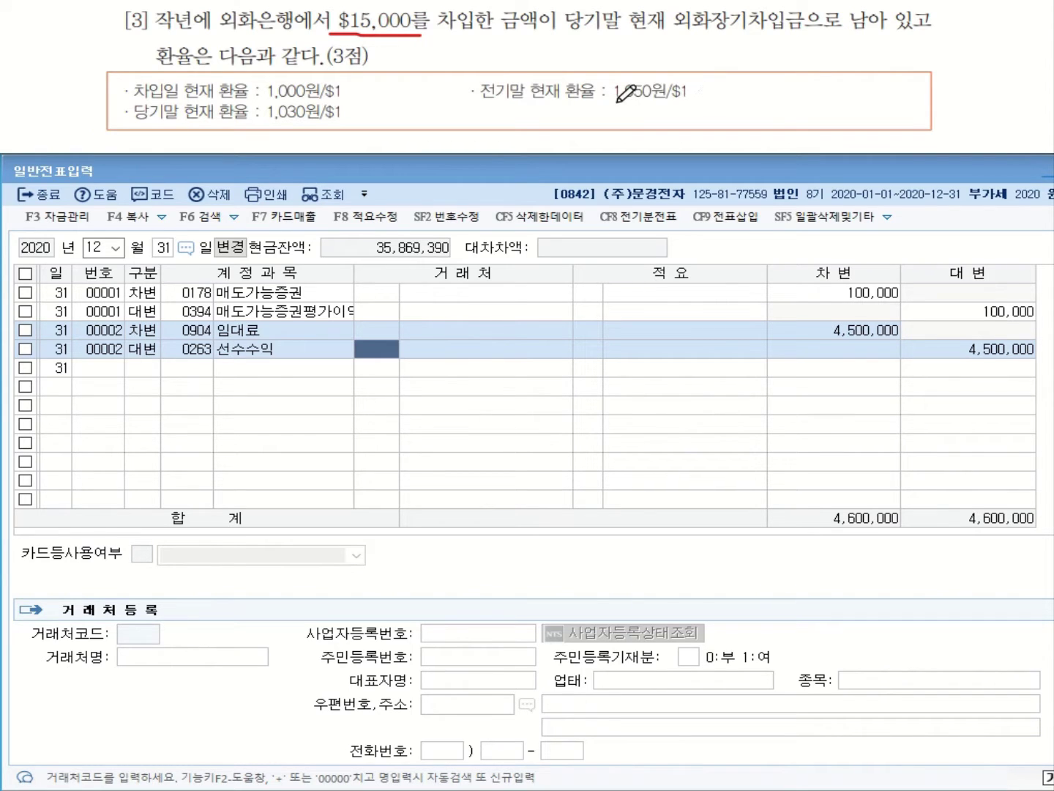
pyautogui.moveTo(616, 101); pyautogui.dragTo(683, 100)
pyautogui.moveTo(675, 36)
pyautogui.mouseDown()
pyautogui.moveTo(787, 32)
pyautogui.moveTo(754, 91)
pyautogui.moveTo(666, 120)
pyautogui.moveTo(645, 112)
pyautogui.moveTo(659, 104)
pyautogui.mouseUp()
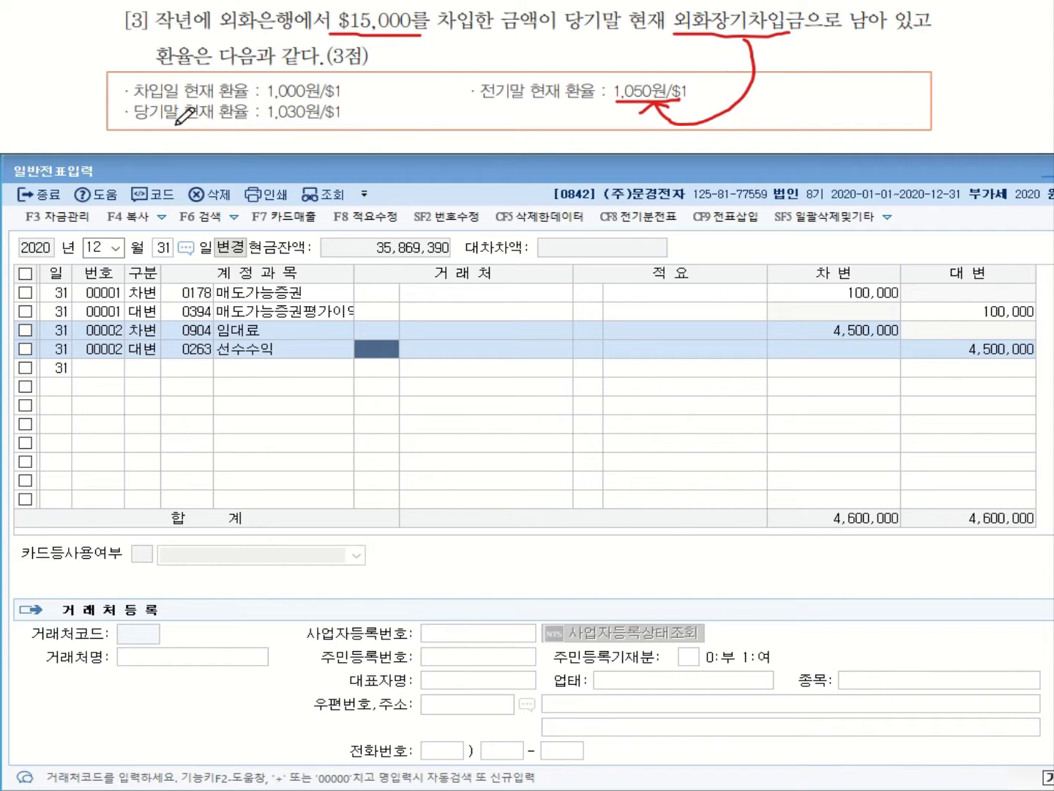
pyautogui.moveTo(270, 122); pyautogui.dragTo(335, 122)
pyautogui.moveTo(867, 50)
pyautogui.mouseDown()
pyautogui.moveTo(888, 62)
pyautogui.moveTo(916, 44)
pyautogui.moveTo(924, 70)
pyautogui.mouseUp()
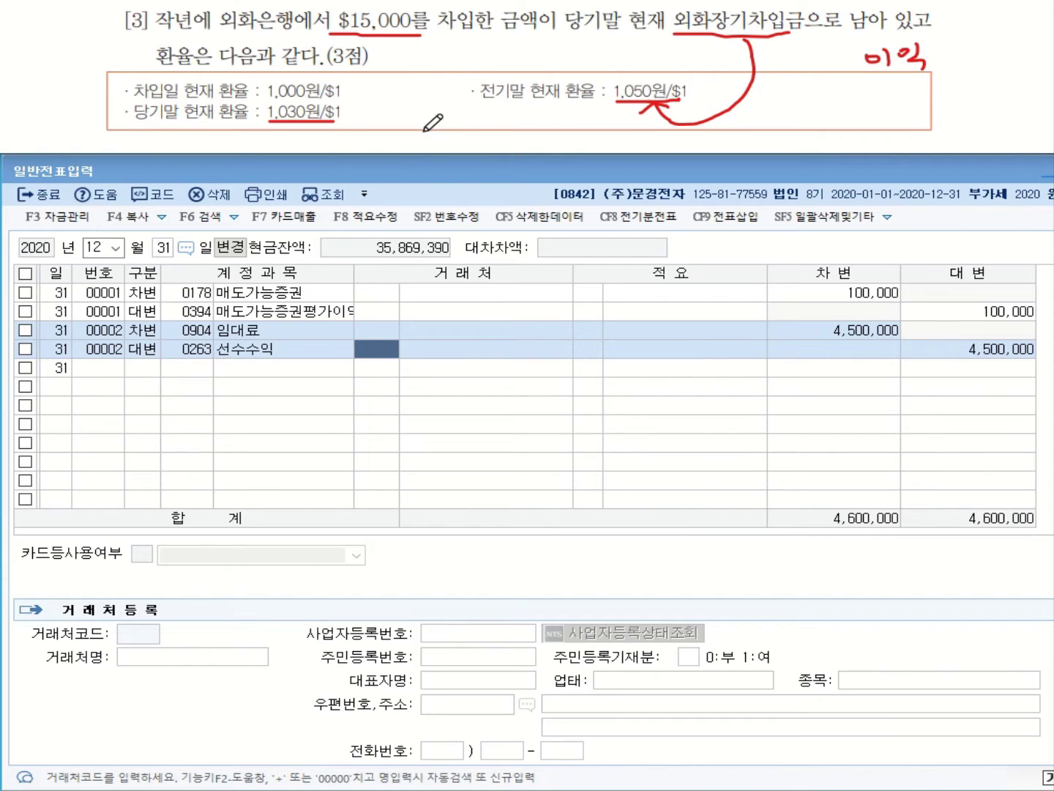
pyautogui.moveTo(411, 130)
pyautogui.mouseDown()
pyautogui.moveTo(416, 145)
pyautogui.moveTo(436, 129)
pyautogui.moveTo(460, 142)
pyautogui.moveTo(580, 139)
pyautogui.mouseUp()
pyautogui.click(581, 134)
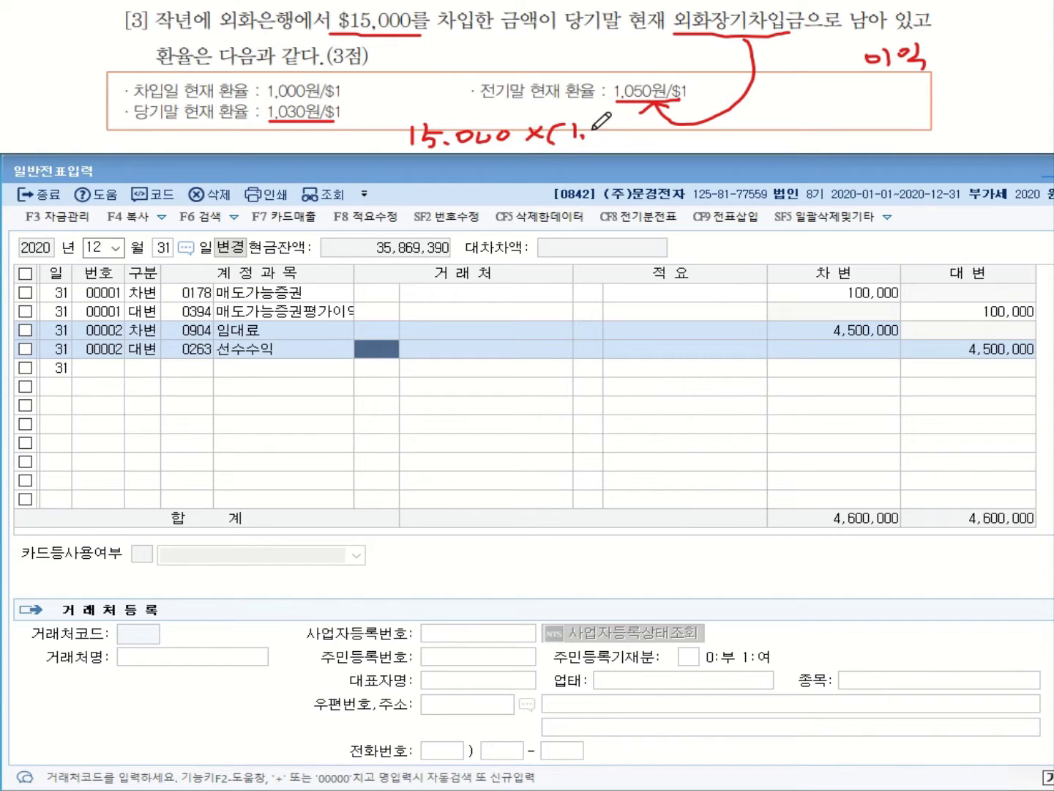
pyautogui.moveTo(602, 124)
pyautogui.mouseDown()
pyautogui.moveTo(617, 132)
pyautogui.moveTo(607, 143)
pyautogui.moveTo(646, 130)
pyautogui.moveTo(731, 149)
pyautogui.moveTo(756, 128)
pyautogui.moveTo(789, 136)
pyautogui.moveTo(813, 126)
pyautogui.mouseUp()
pyautogui.click(741, 143)
pyautogui.moveTo(822, 103)
pyautogui.mouseDown()
pyautogui.moveTo(818, 145)
pyautogui.moveTo(863, 129)
pyautogui.mouseUp()
pyautogui.moveTo(849, 137); pyautogui.dragTo(895, 128)
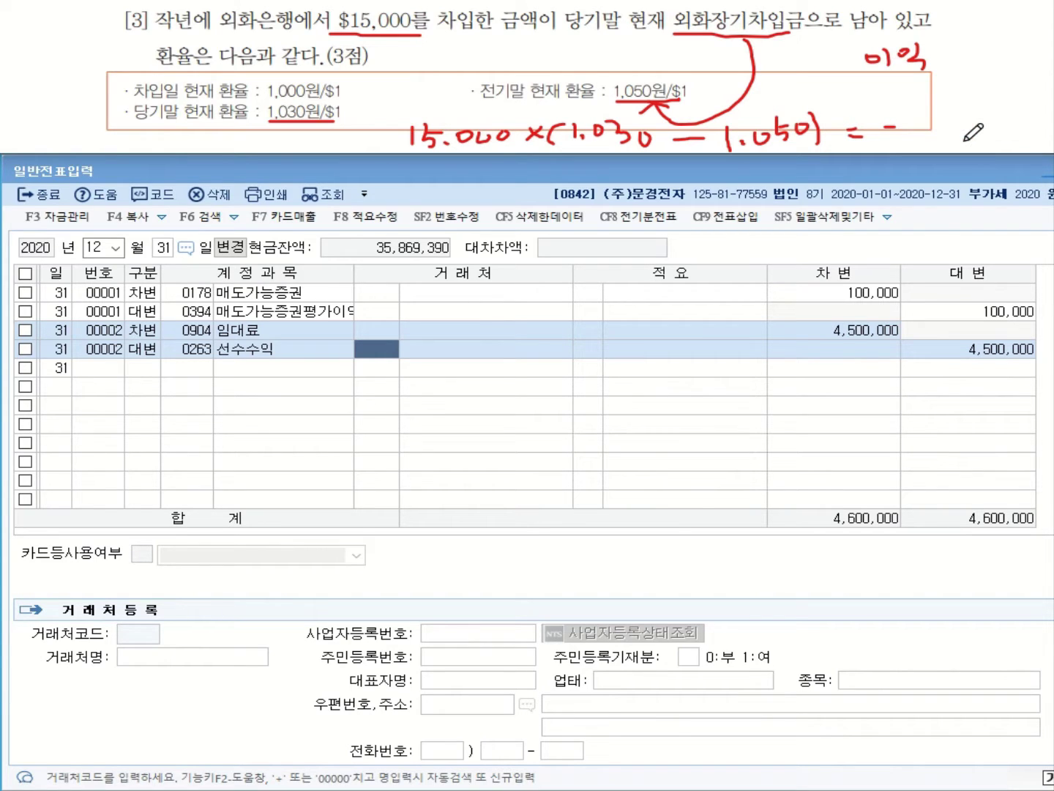
pyautogui.moveTo(910, 118)
pyautogui.mouseDown()
pyautogui.moveTo(925, 134)
pyautogui.moveTo(997, 120)
pyautogui.mouseUp()
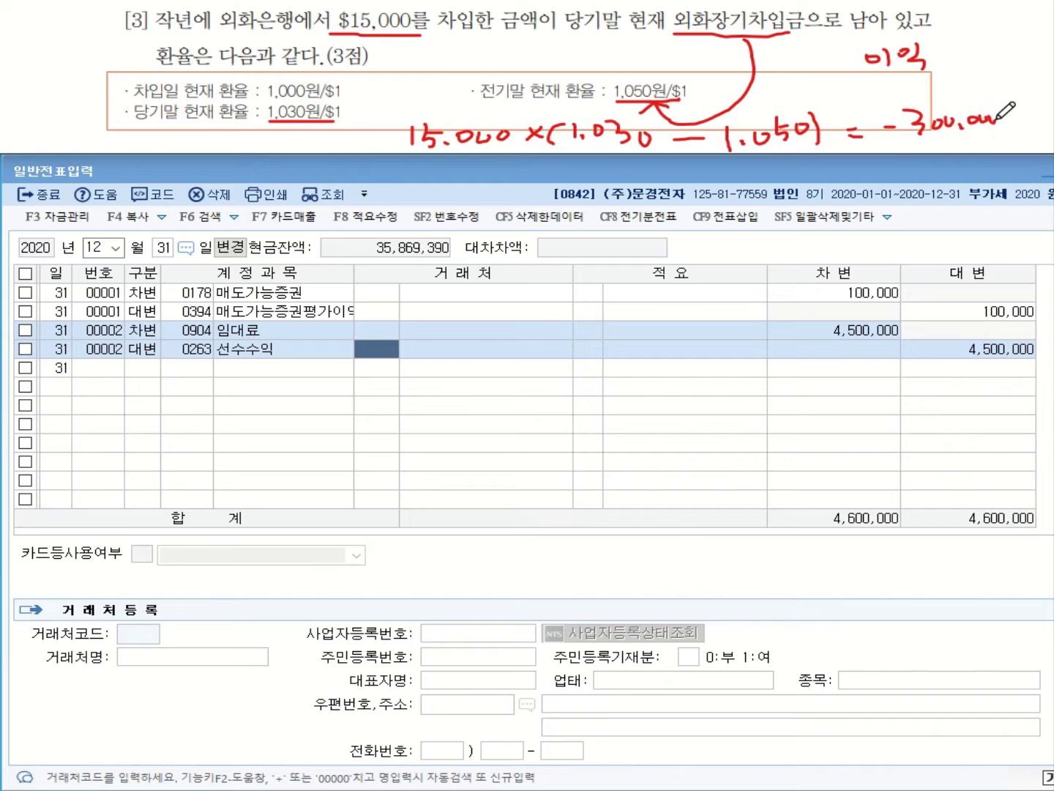
pyautogui.moveTo(754, 34)
pyautogui.mouseDown()
pyautogui.moveTo(725, 23)
pyautogui.moveTo(788, 33)
pyautogui.mouseUp()
pyautogui.moveTo(887, 141); pyautogui.dragTo(999, 144)
pyautogui.moveTo(895, 148); pyautogui.dragTo(1000, 149)
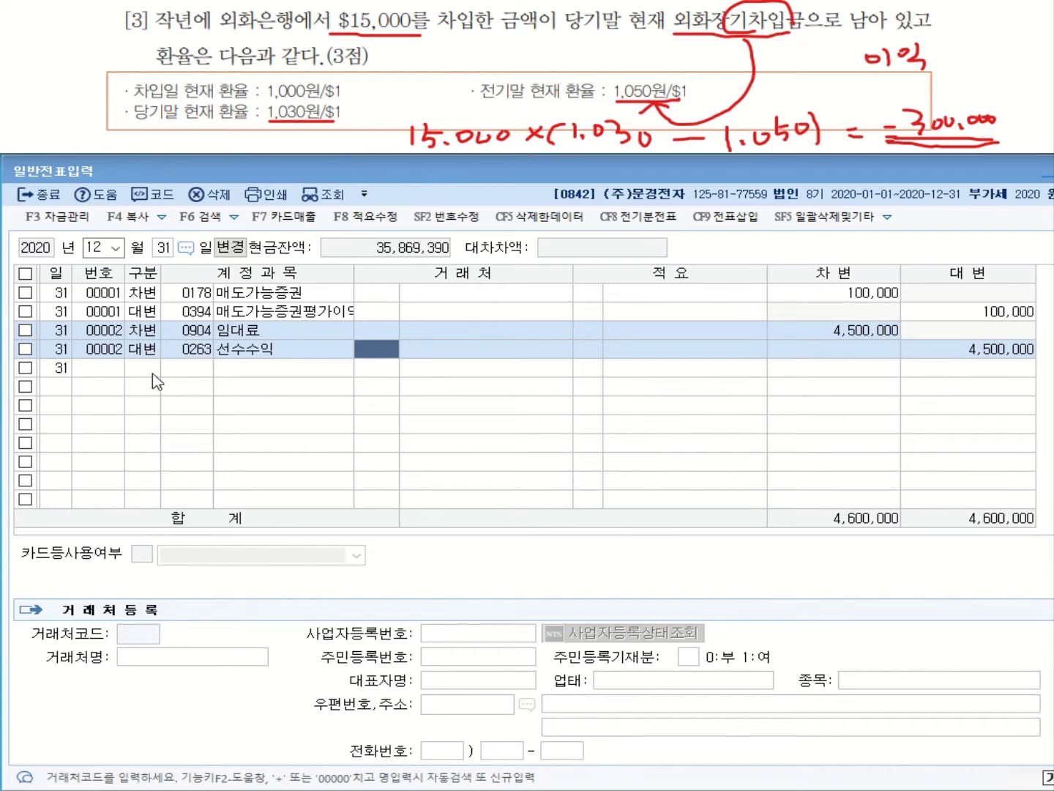
pyautogui.click(189, 372)
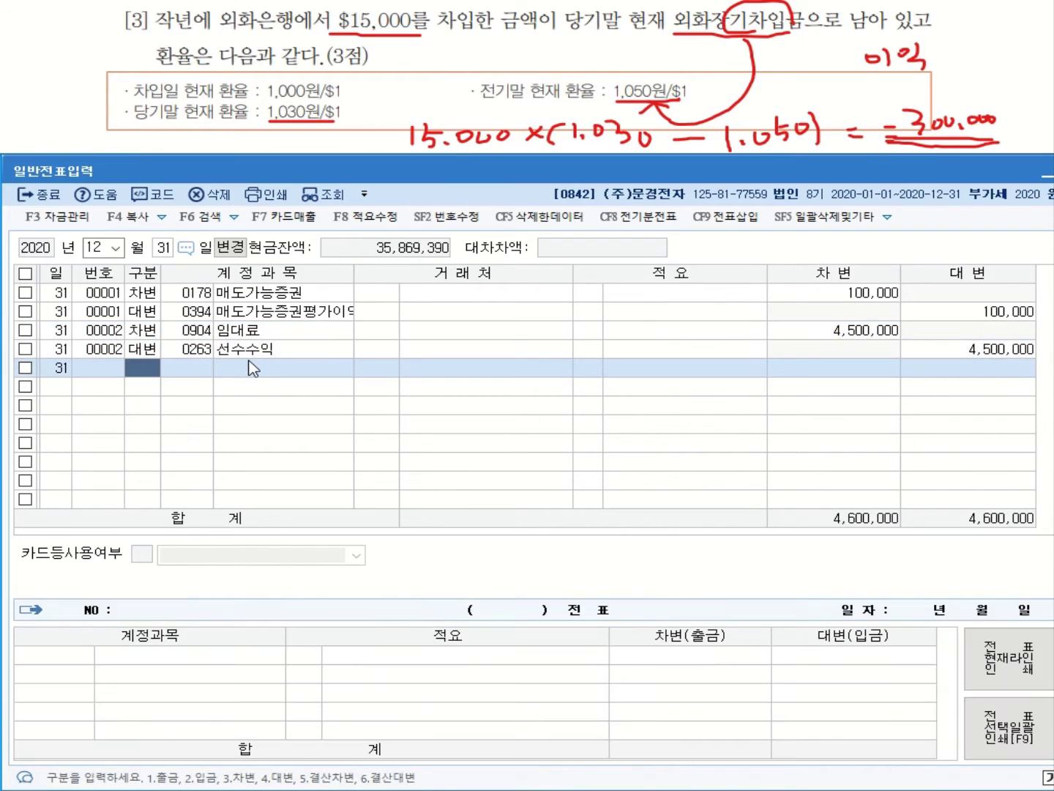
pyautogui.write('3')
pyautogui.press('Return')
# Choose 0305 외화장기차입금 as the debit account
pyautogui.write('ㅈ')
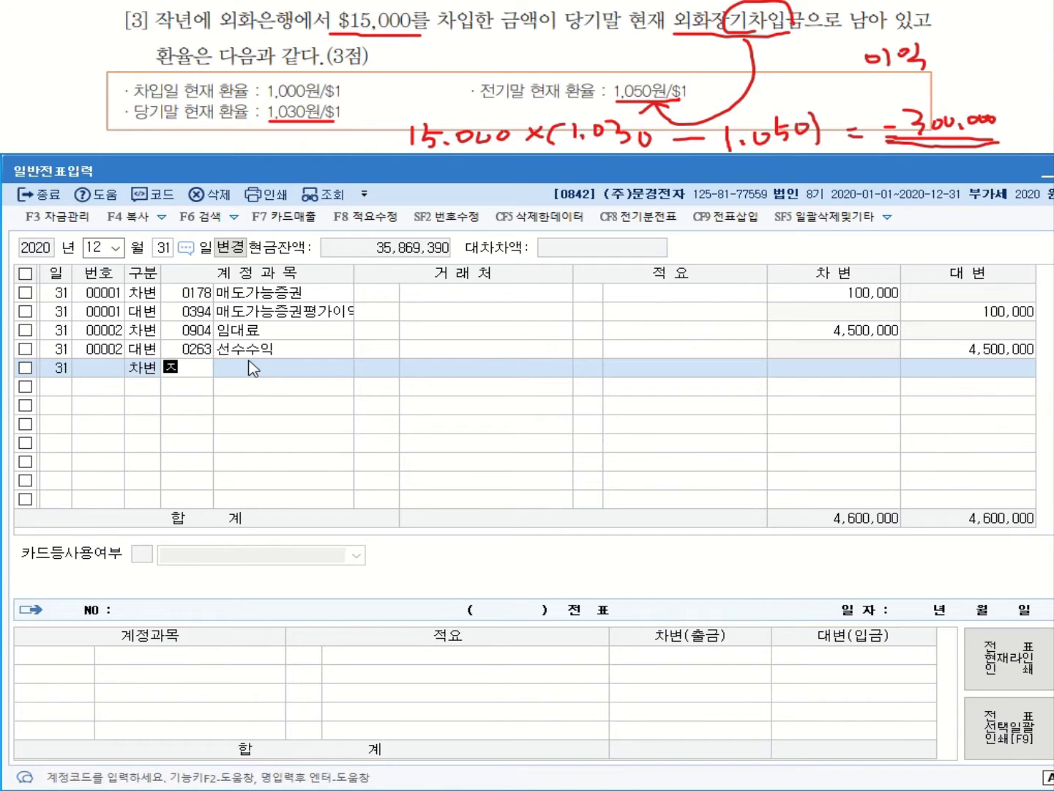
pyautogui.write('ㅏㅇ')
pyautogui.press('Return')
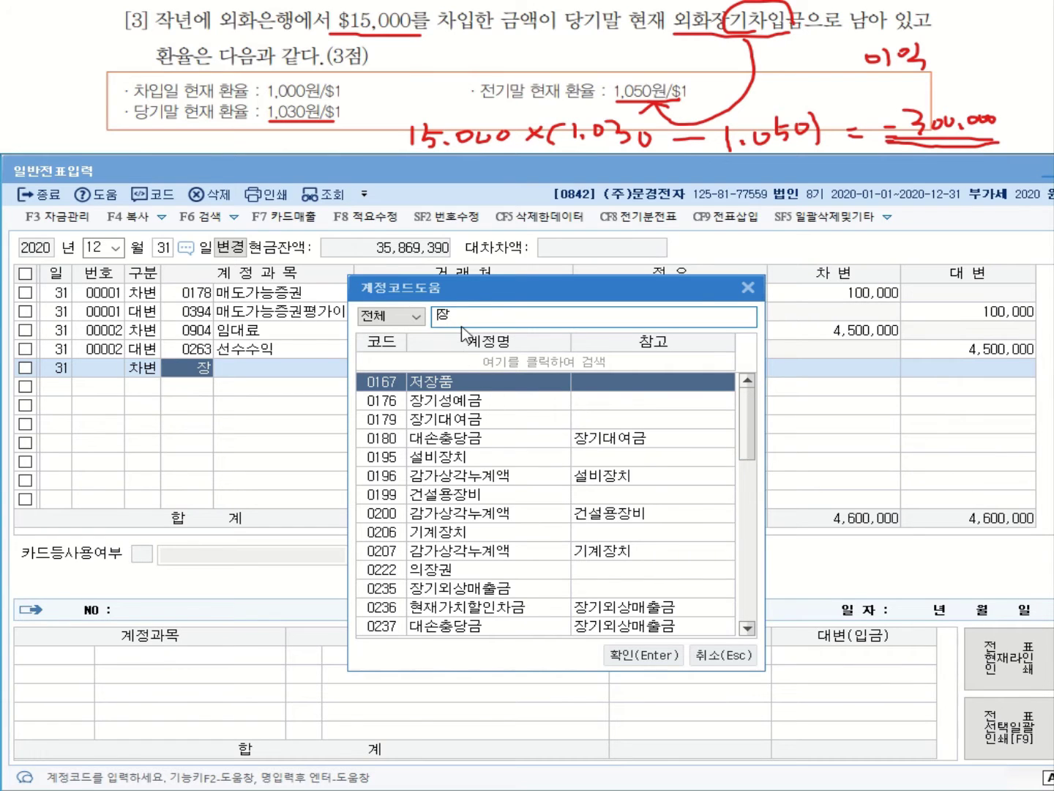
pyautogui.write('오')
pyautogui.write('ㅣ')
pyautogui.press('BackSpace')
pyautogui.press('BackSpace')
pyautogui.write('ㅇㅗㅣㅎ')
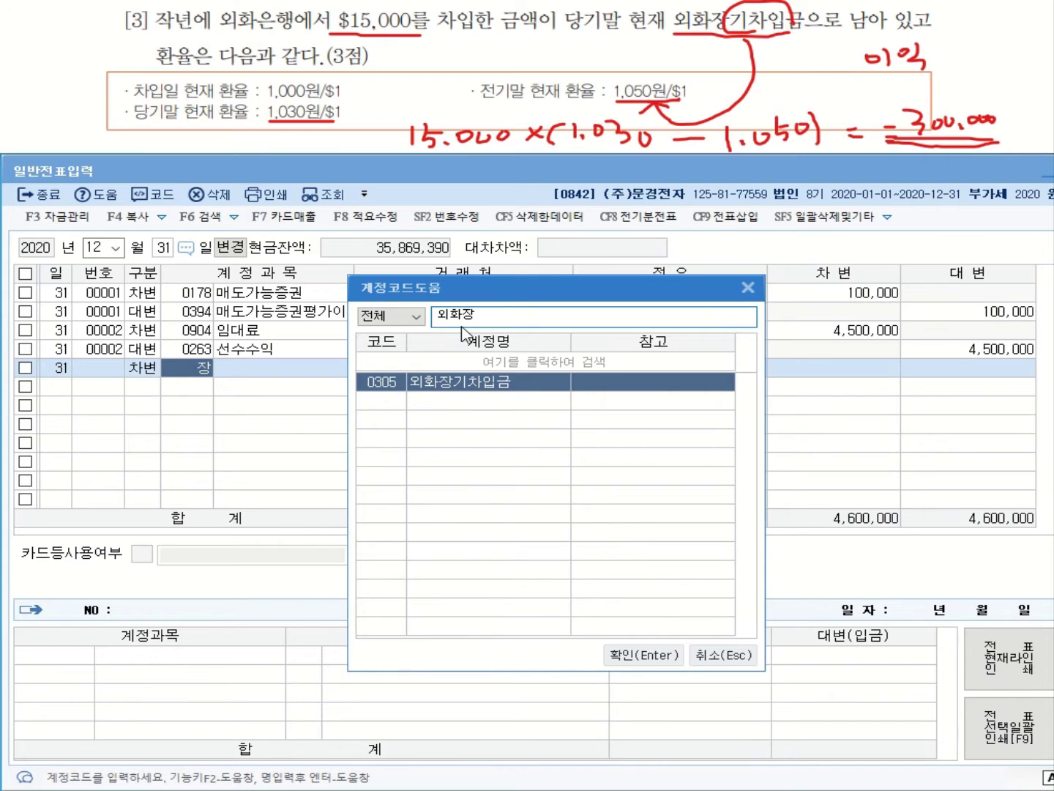
pyautogui.doubleClick(513, 388)
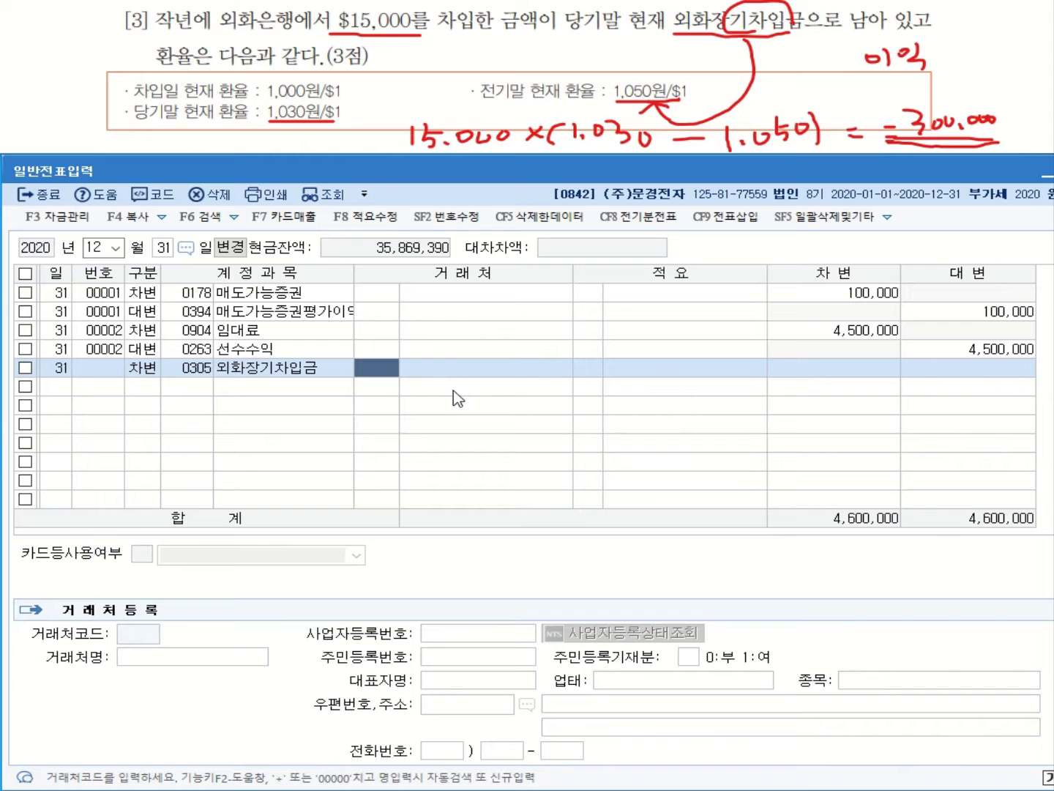
# Set partner 98004 외화은행 and a debit amount of 300,000
pyautogui.write('ㅇ')
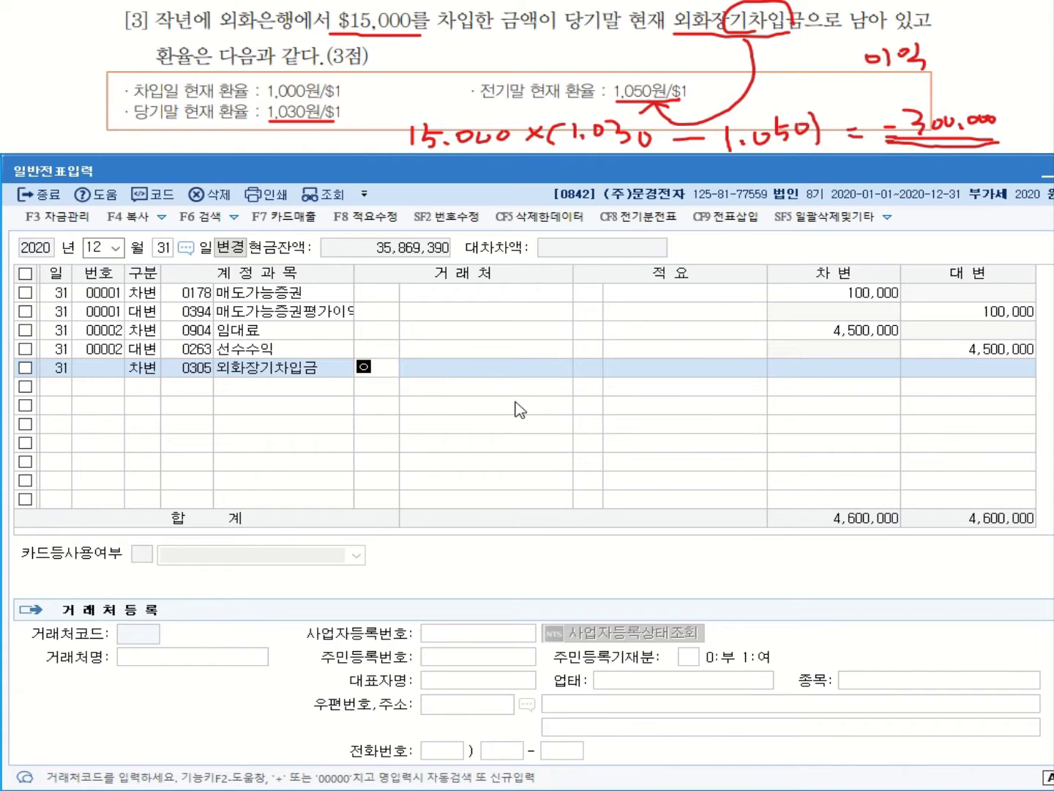
pyautogui.write('호')
pyautogui.write('호')
pyautogui.press('Return')
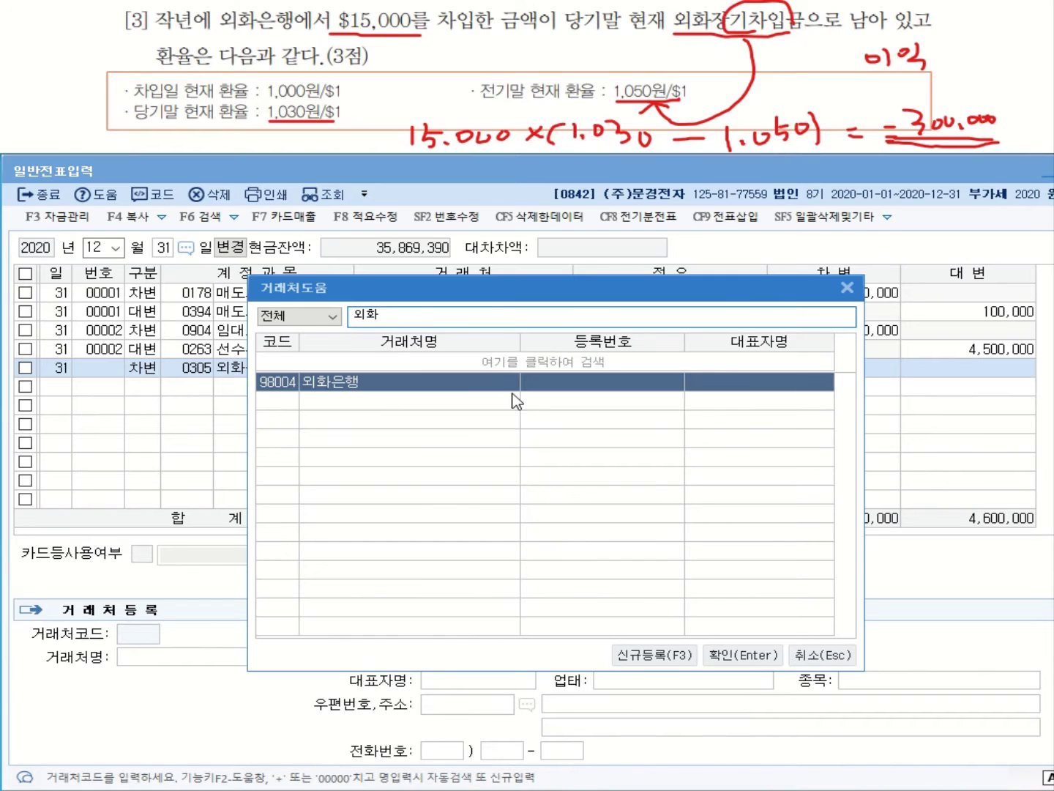
pyautogui.press('Return')
pyautogui.click(832, 371)
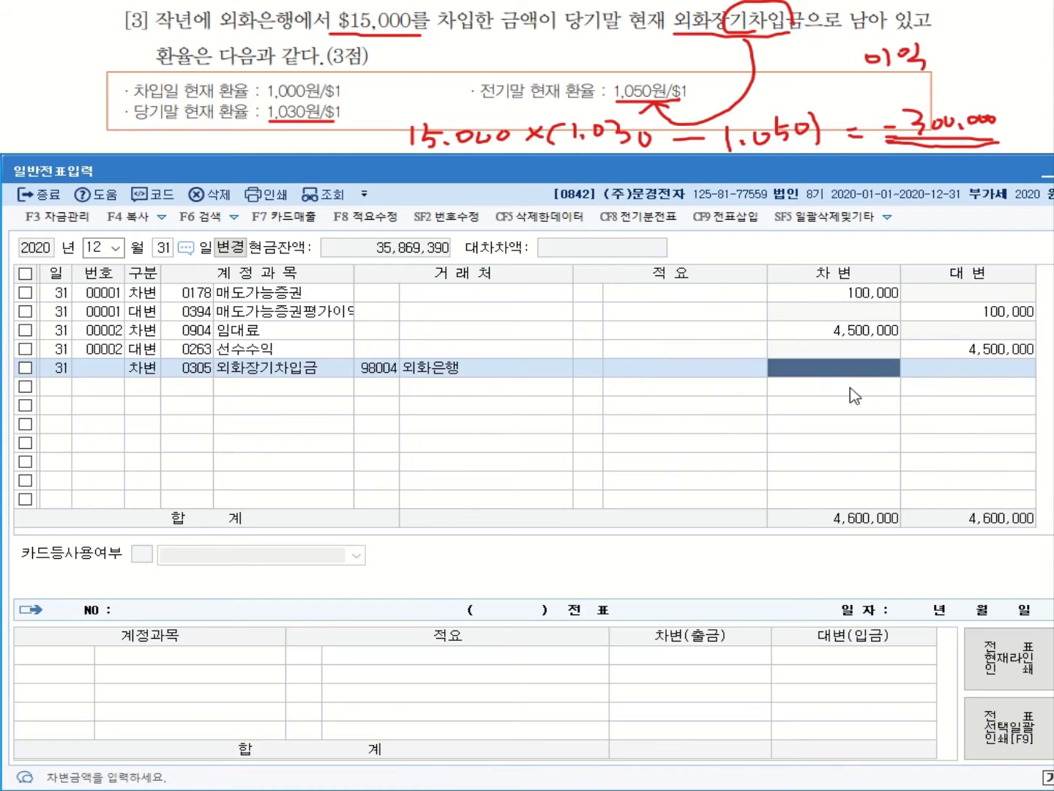
pyautogui.write('3000000')
pyautogui.press('Return')
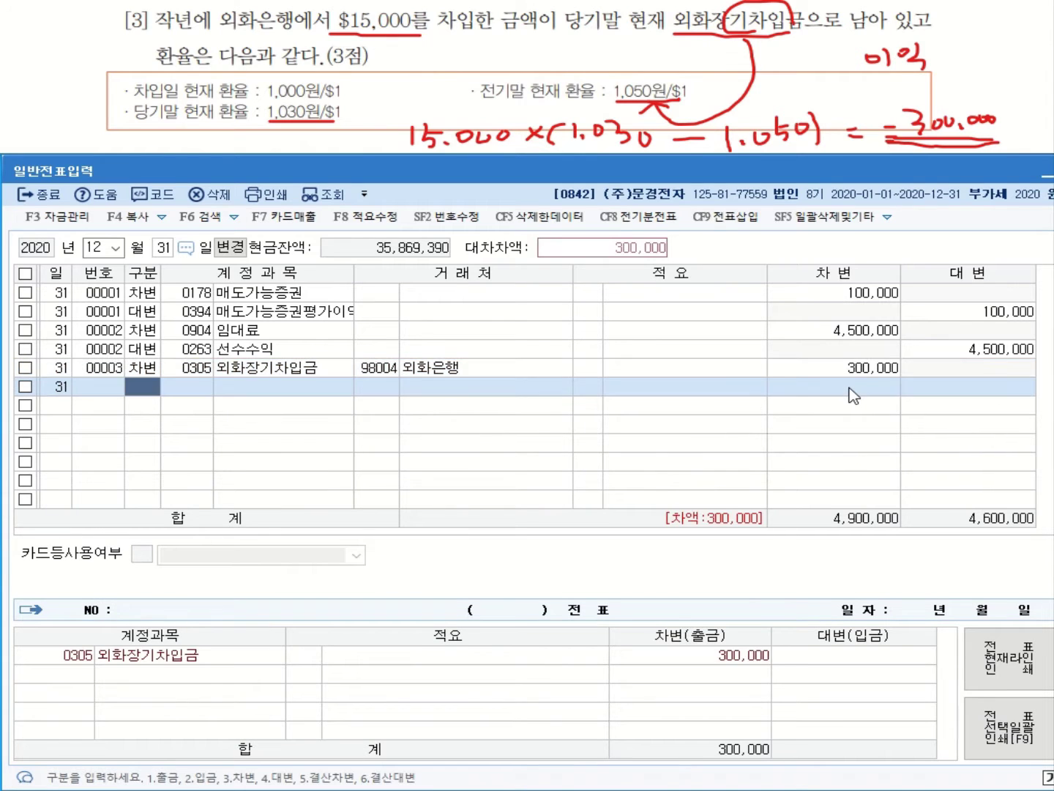
# Credit 0910 외화환산이익 for 300,000
pyautogui.write('4')
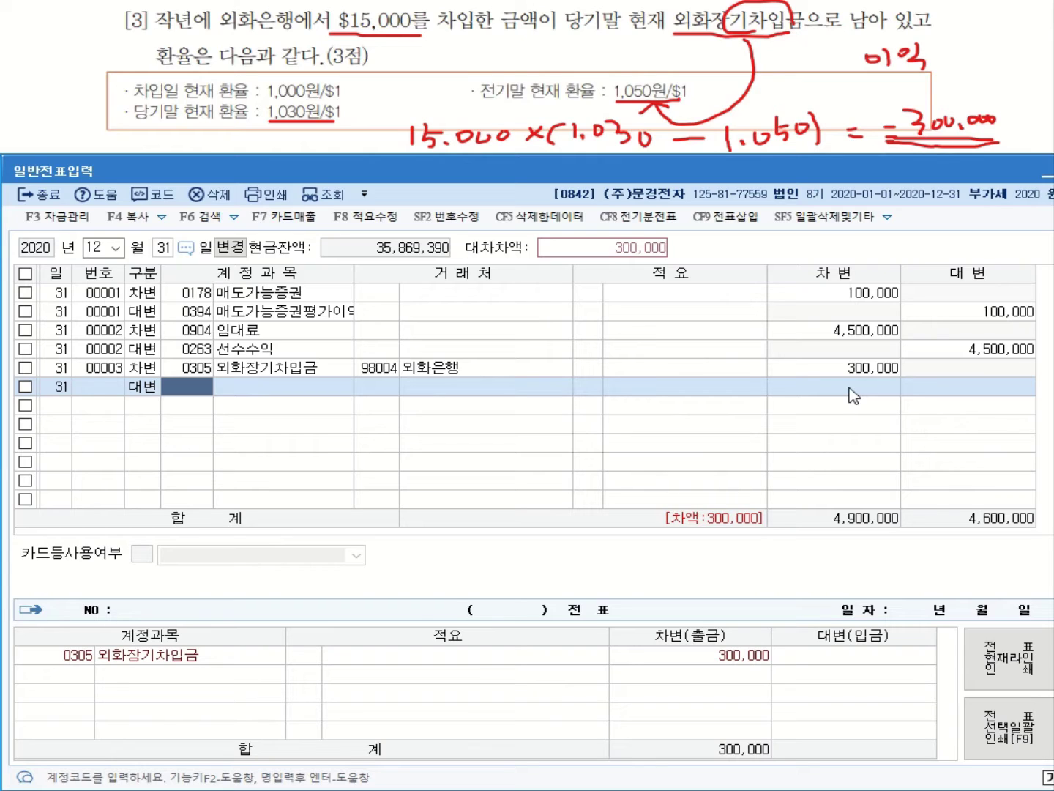
pyautogui.write('ㅇ')
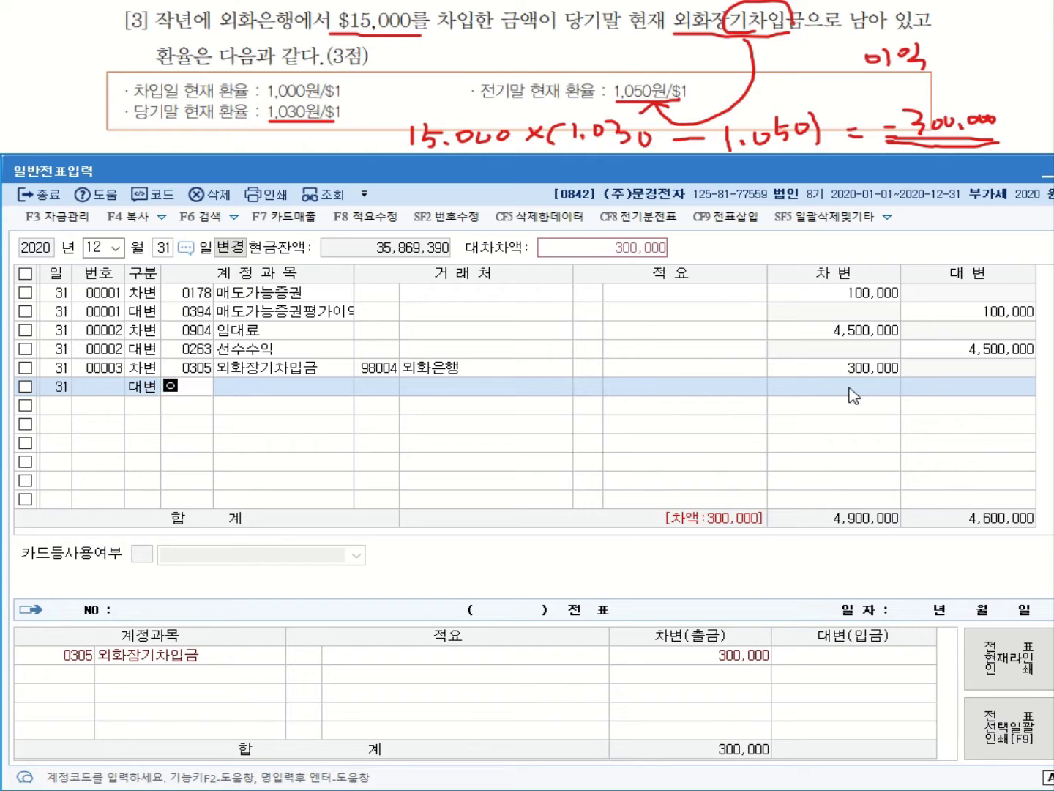
pyautogui.write('외화')
pyautogui.press('Return')
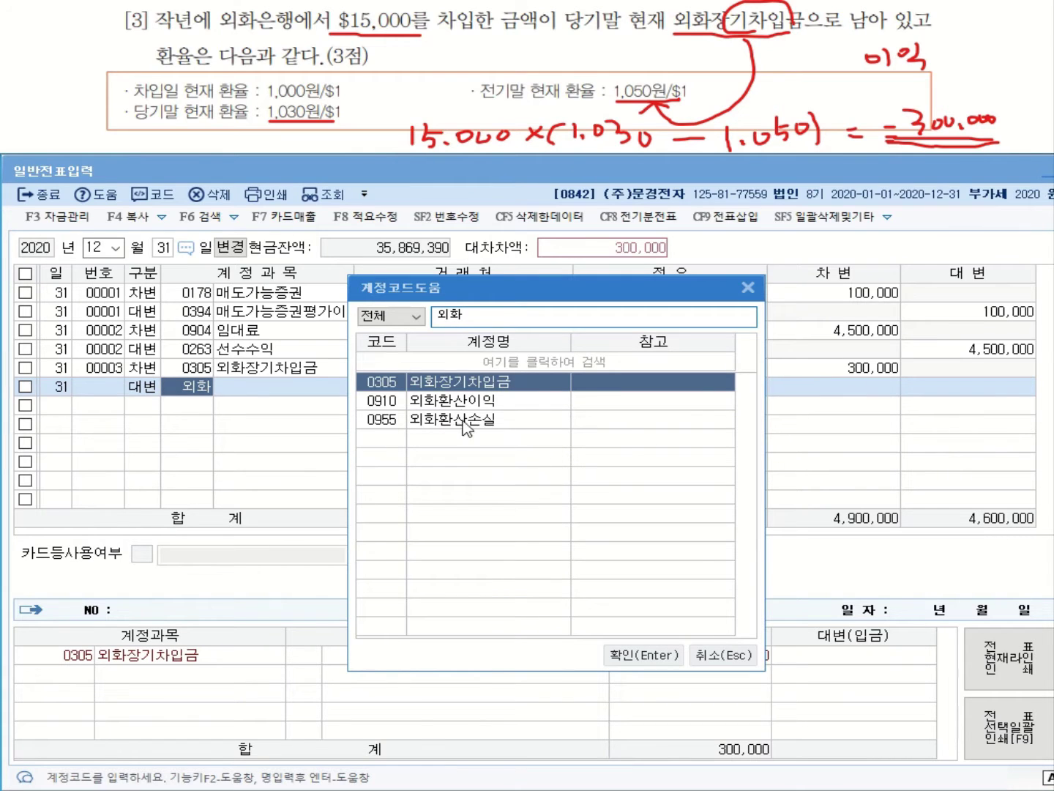
pyautogui.press('Down')
pyautogui.press('Return')
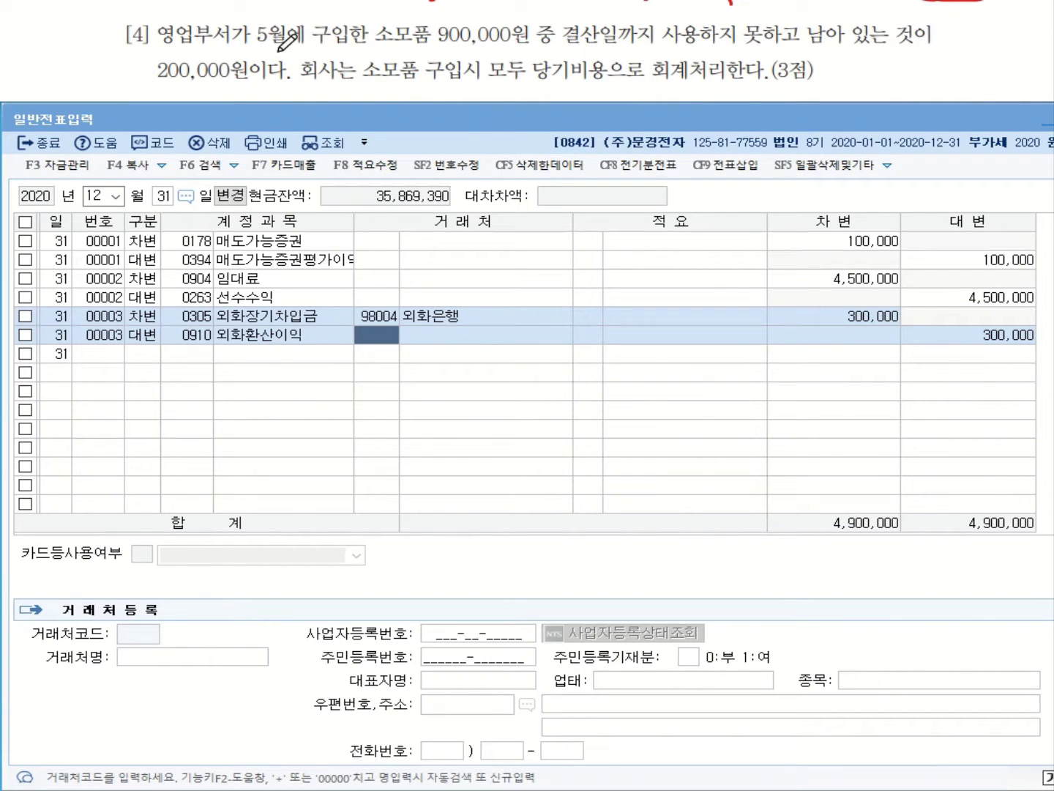
# Underline the 900,000 purchase and 200,000원, mark 당기비용, and note the 200,000 as unused
pyautogui.moveTo(376, 45); pyautogui.dragTo(521, 47)
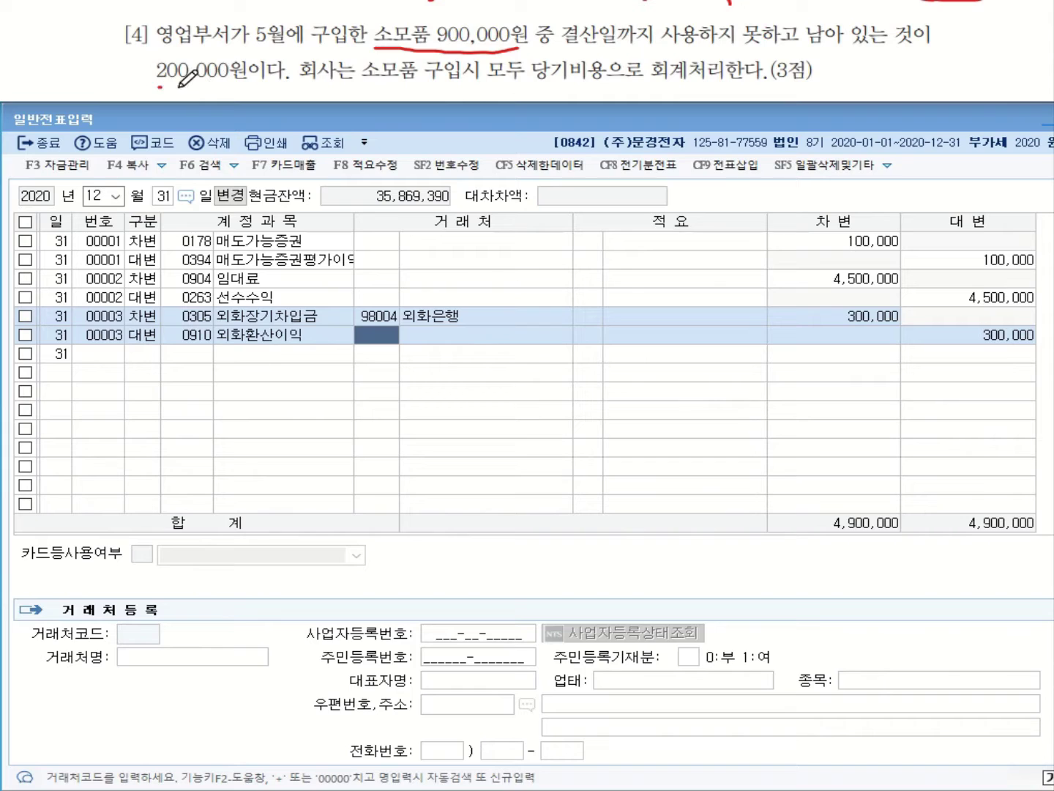
pyautogui.moveTo(158, 86); pyautogui.dragTo(244, 82)
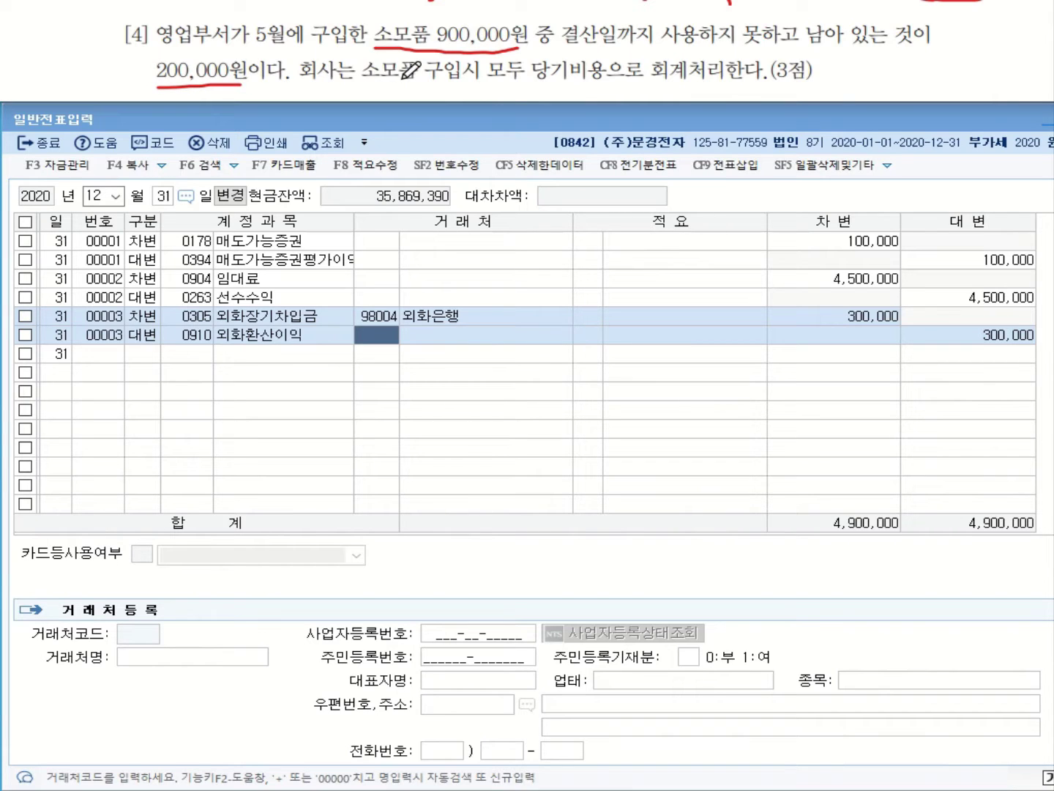
pyautogui.moveTo(609, 82)
pyautogui.mouseDown()
pyautogui.moveTo(569, 89)
pyautogui.moveTo(524, 49)
pyautogui.moveTo(623, 83)
pyautogui.moveTo(607, 82)
pyautogui.mouseUp()
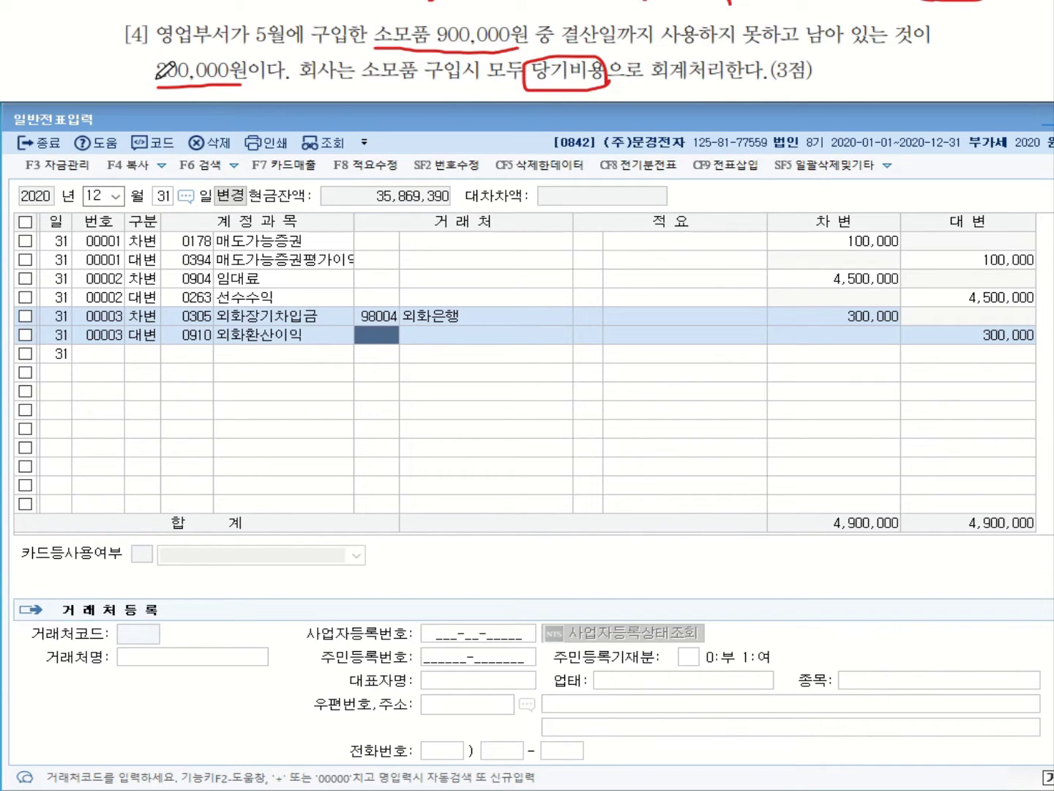
pyautogui.moveTo(156, 74); pyautogui.dragTo(126, 74)
pyautogui.moveTo(41, 75)
pyautogui.mouseDown()
pyautogui.moveTo(68, 79)
pyautogui.moveTo(79, 45)
pyautogui.moveTo(101, 74)
pyautogui.moveTo(111, 58)
pyautogui.moveTo(134, 62)
pyautogui.mouseUp()
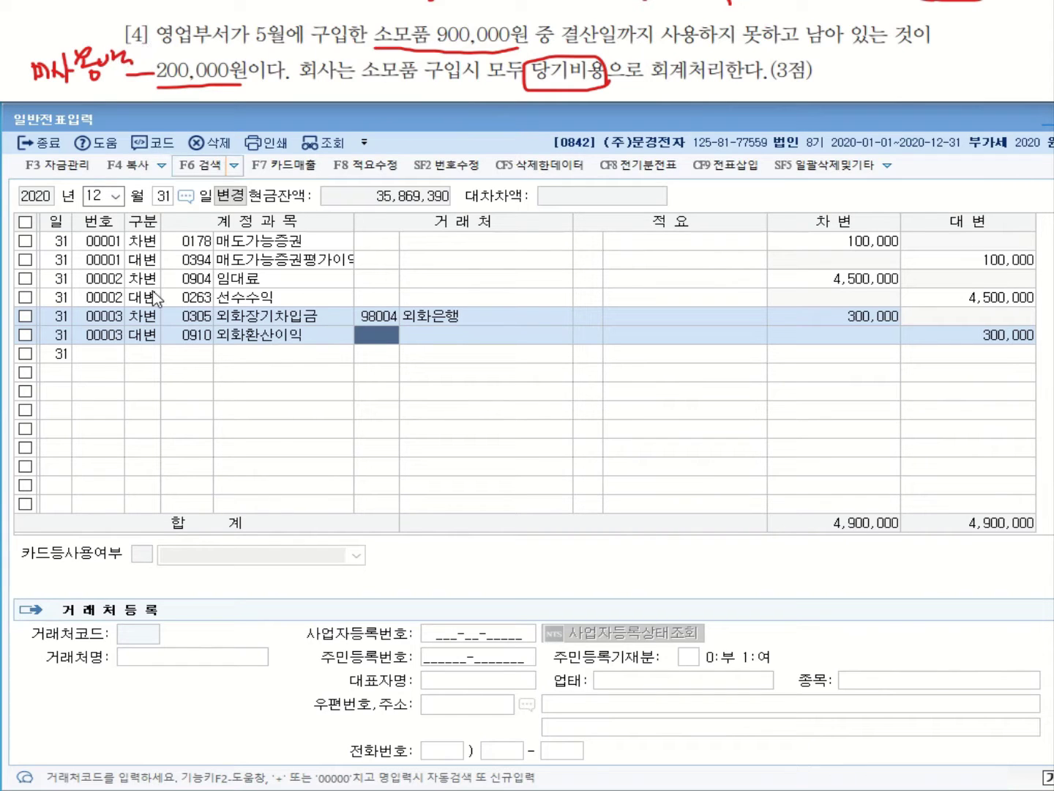
pyautogui.click(155, 354)
# Debit 0122 소모품 for 200,000
pyautogui.write('3')
pyautogui.press('Return')
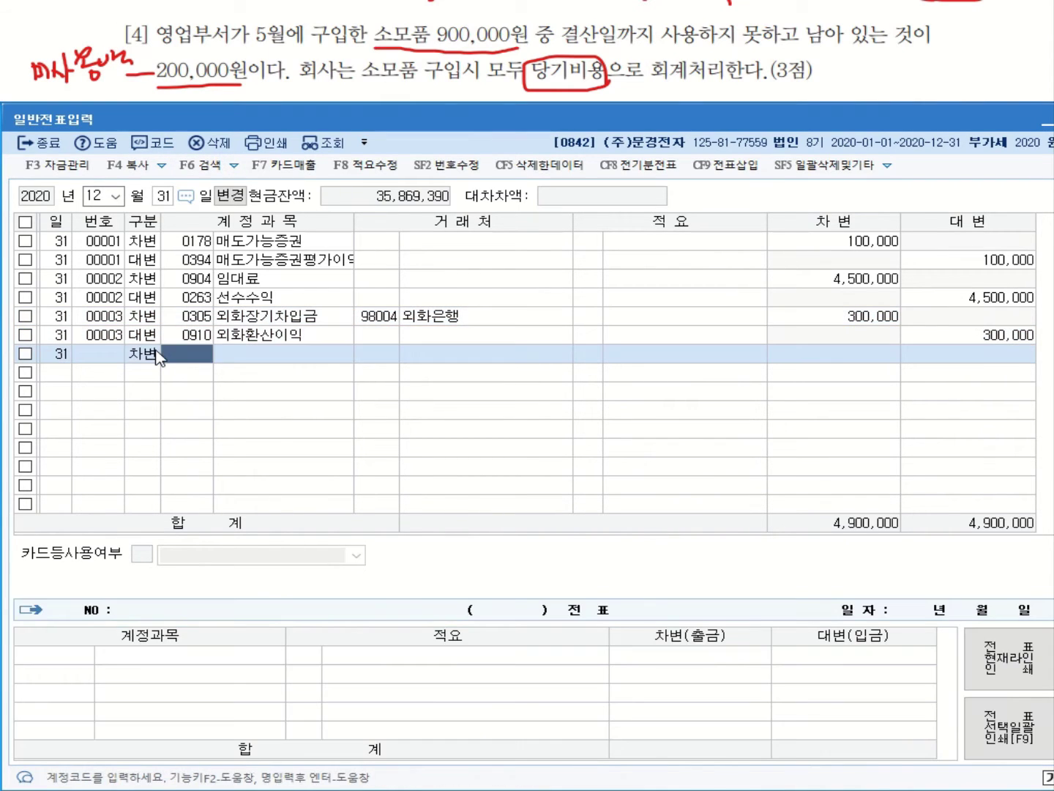
pyautogui.write('소모')
pyautogui.press('Return')
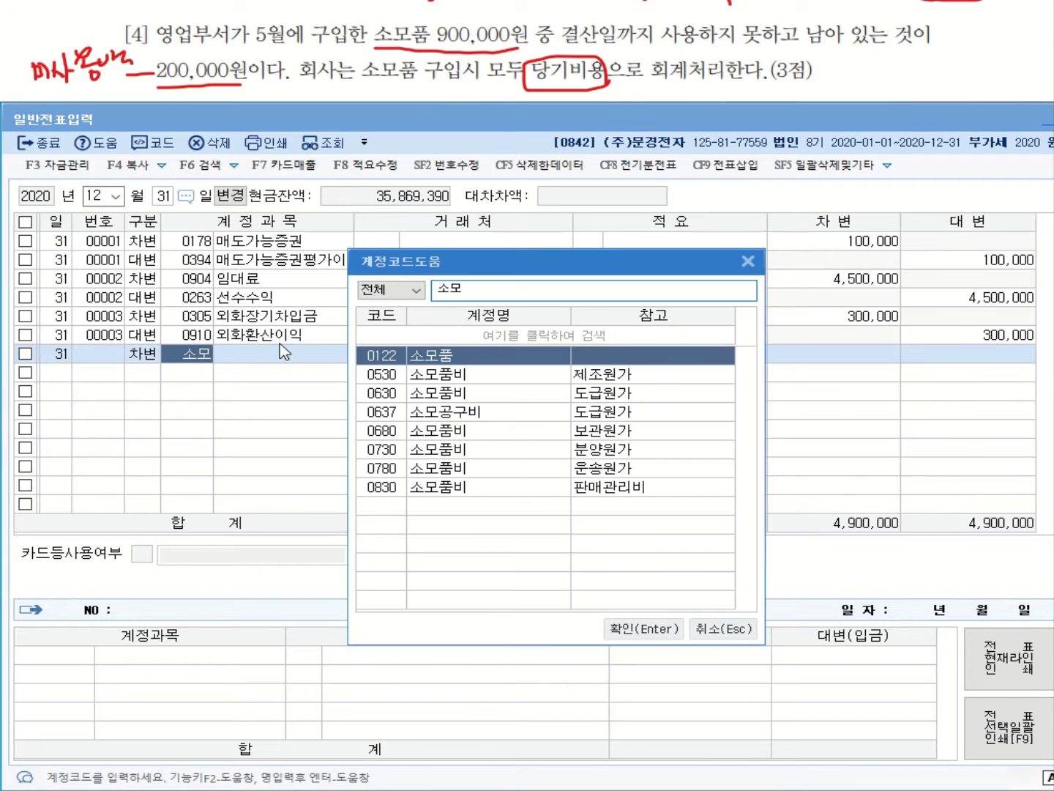
pyautogui.press('Return')
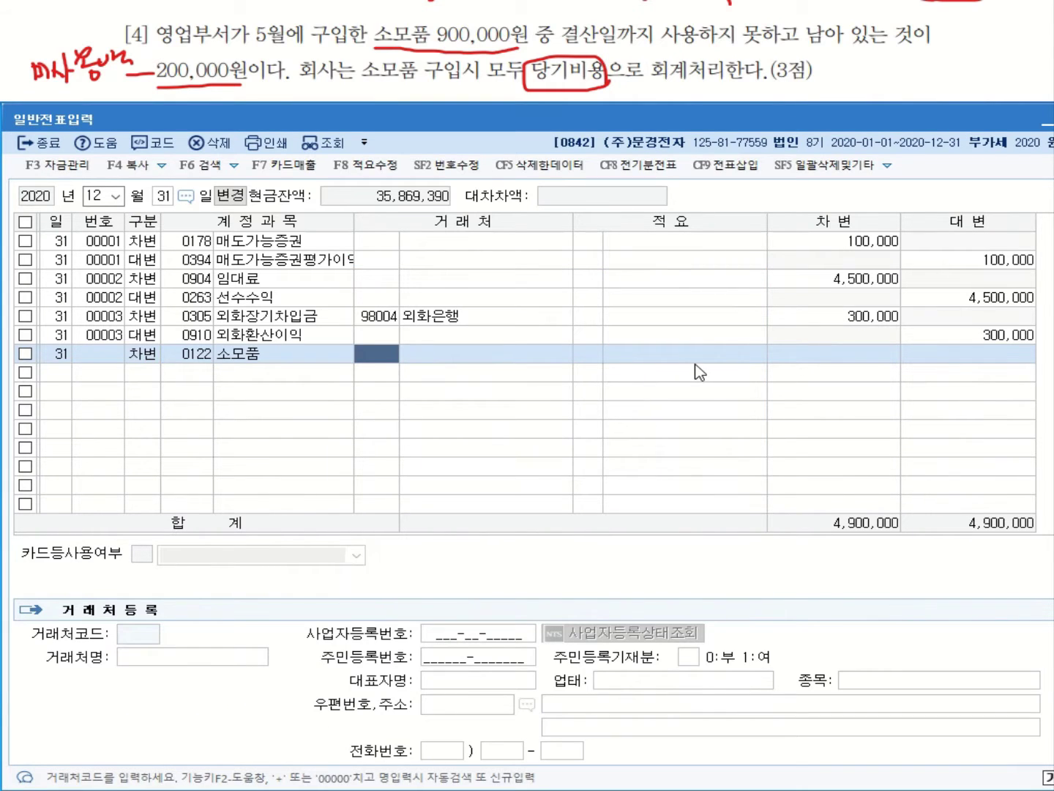
pyautogui.press('Return')
pyautogui.press('Return')
pyautogui.press('Return')
pyautogui.write('20')
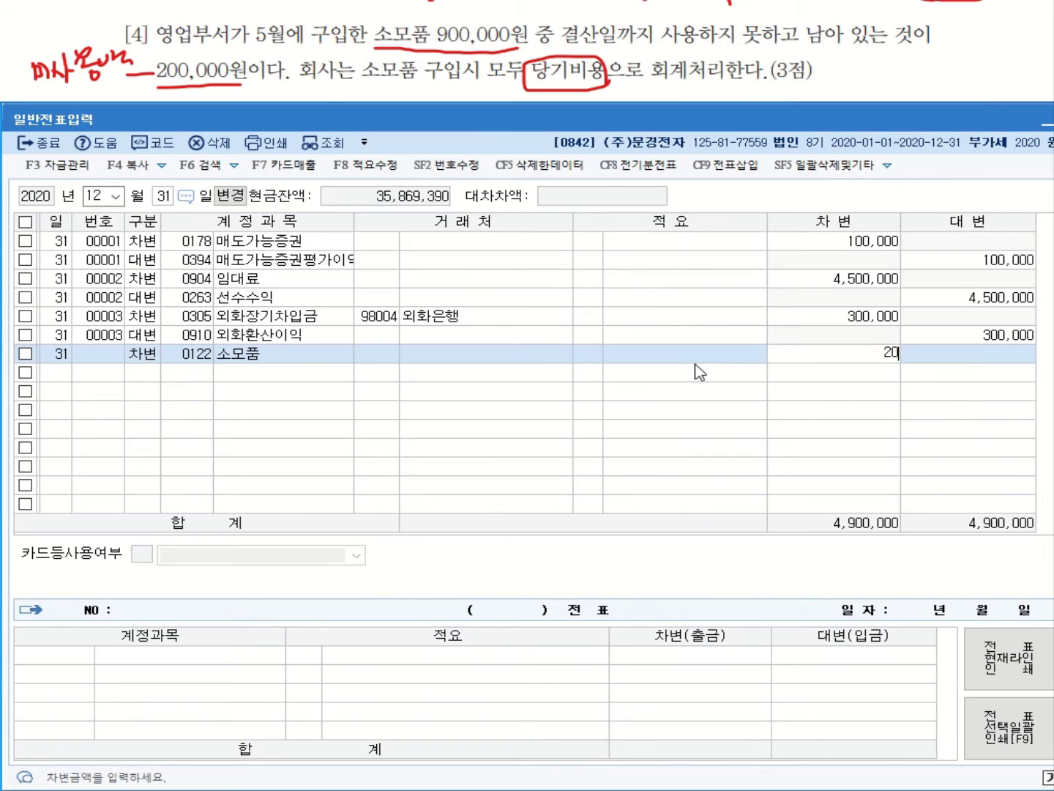
pyautogui.write('0,000')
pyautogui.press('Return')
# Add the 200,000 credit line and correct its account to 0830 소모품비
pyautogui.write('4')
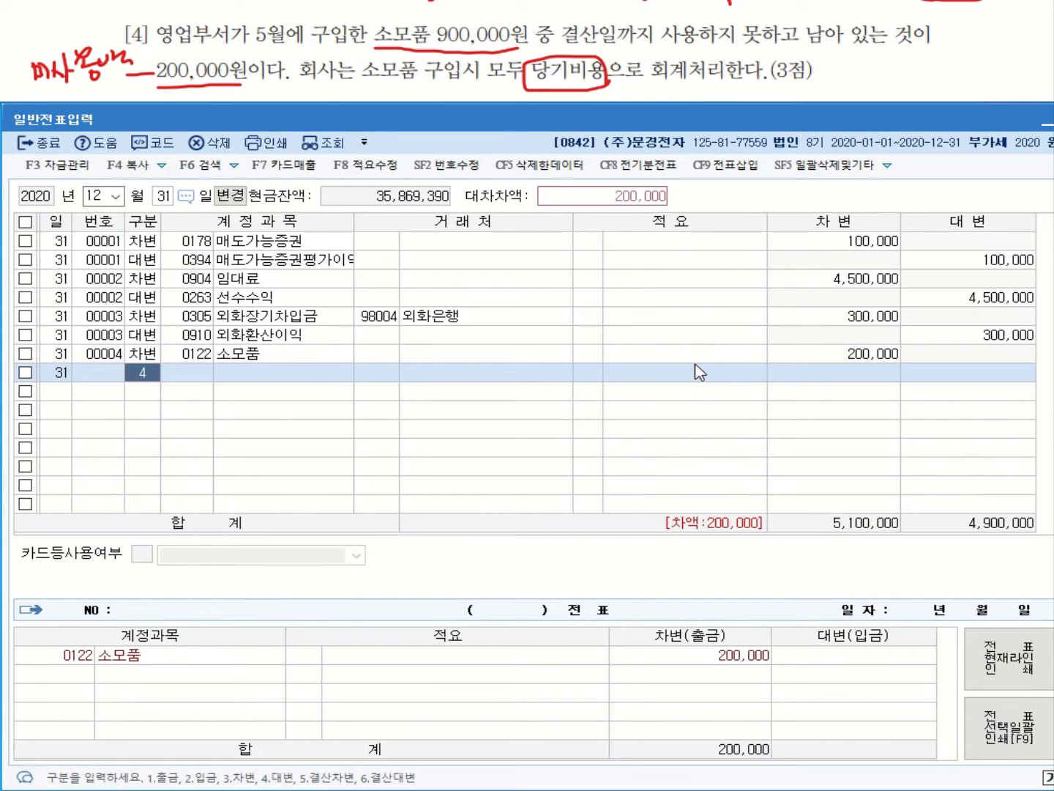
pyautogui.press('Return')
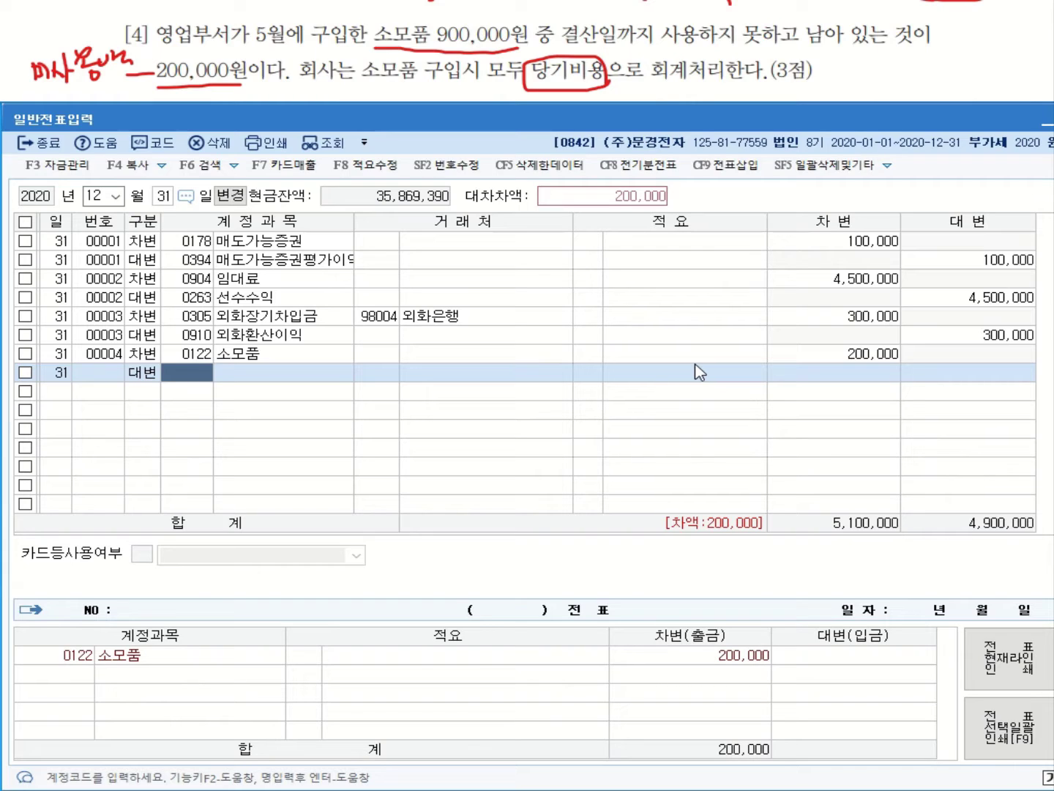
pyautogui.write('소모')
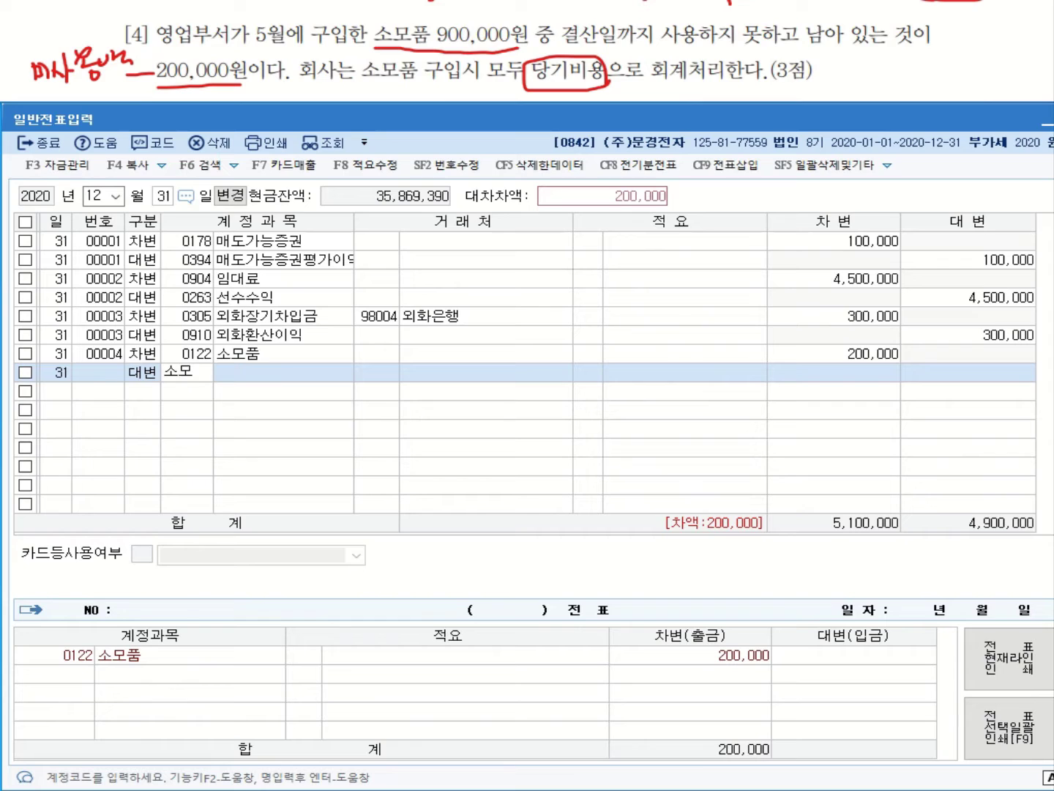
pyautogui.write('품')
pyautogui.press('Return')
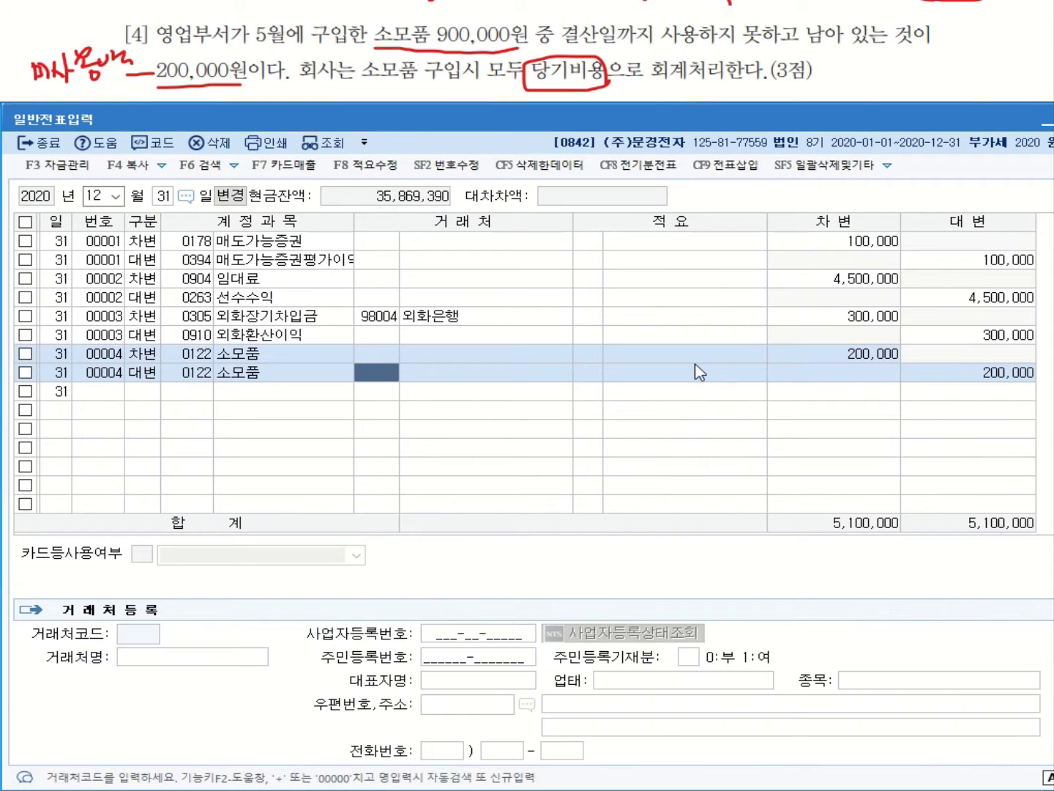
pyautogui.click(199, 376)
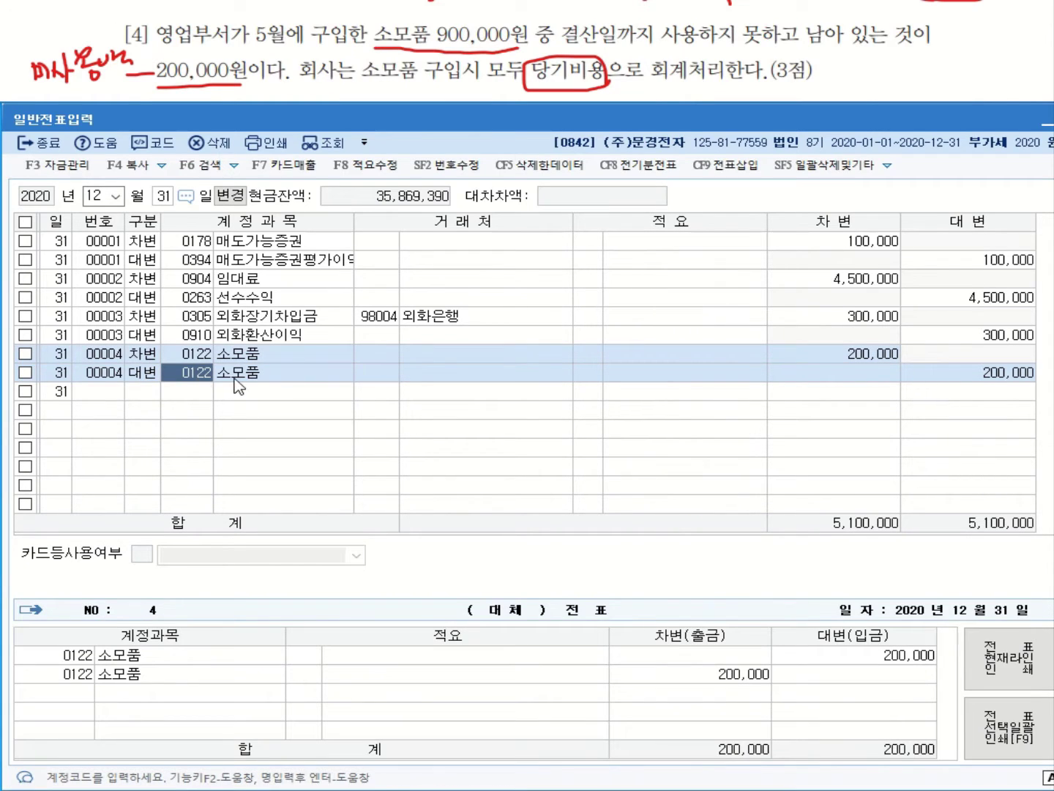
pyautogui.write('830')
pyautogui.press('Return')
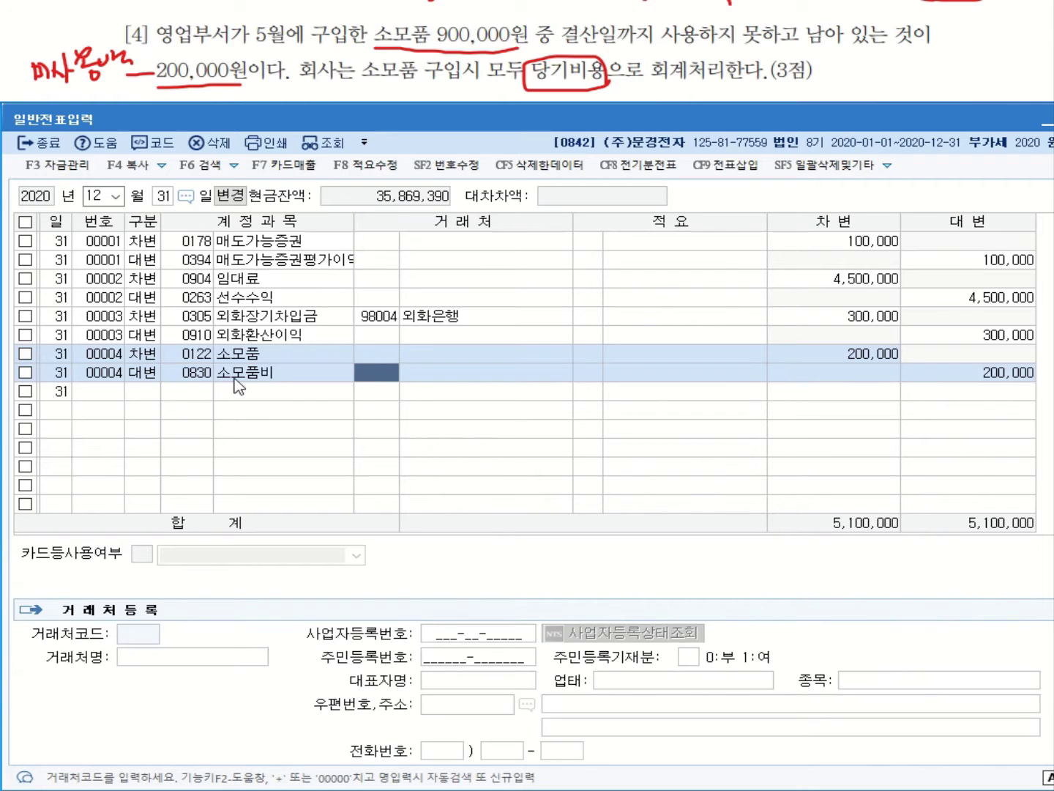
pyautogui.press('Return')
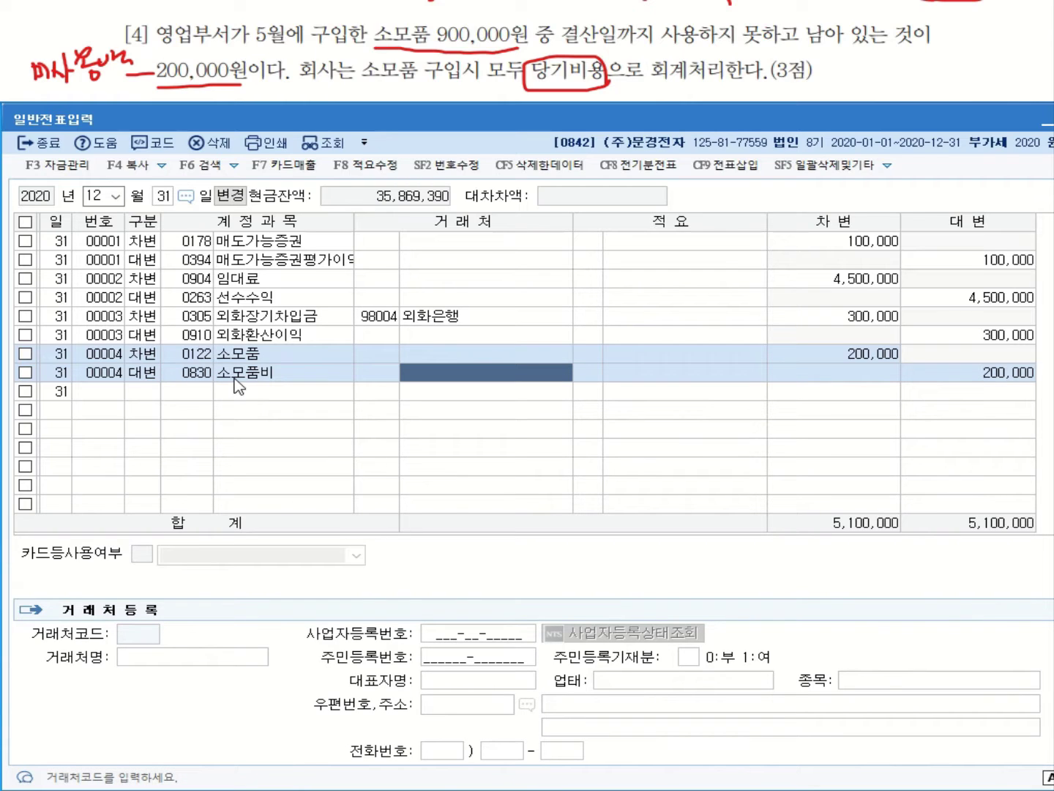
pyautogui.press('Return')
pyautogui.press('Return')
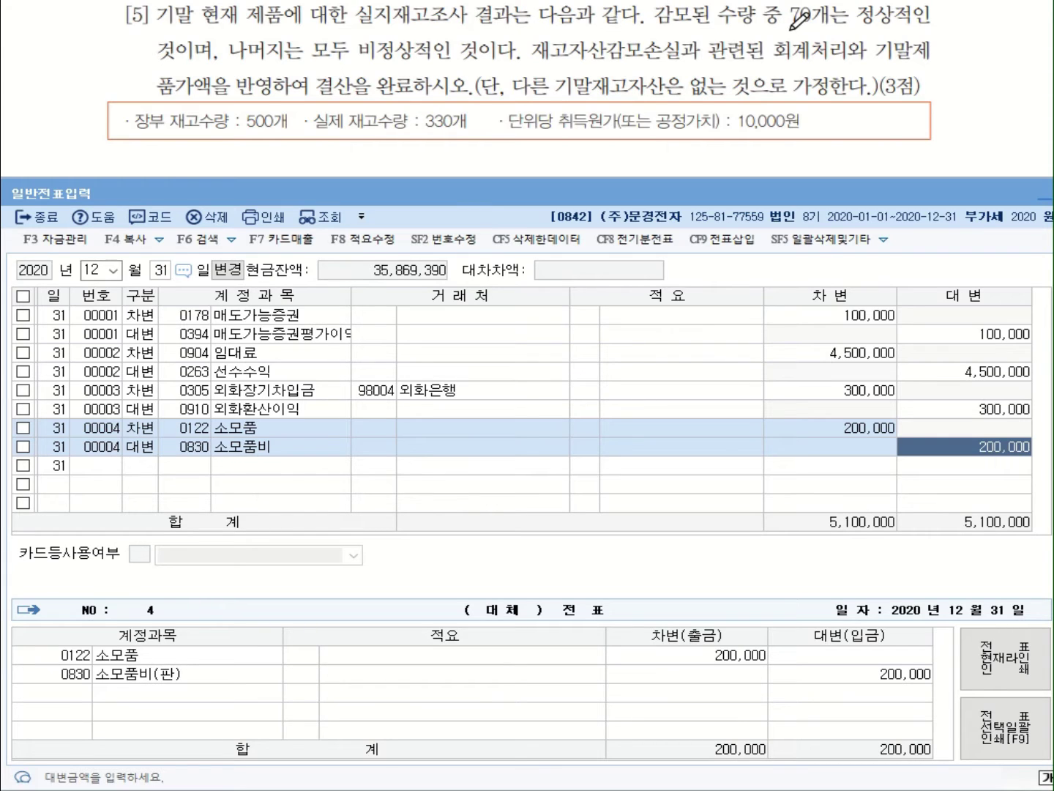
# Mark the 70 normal units, 비정상적인, 500개 and 330개, and write the 170-unit shortage
pyautogui.moveTo(791, 28)
pyautogui.mouseDown()
pyautogui.moveTo(849, 28)
pyautogui.moveTo(882, 6)
pyautogui.moveTo(858, 20)
pyautogui.moveTo(888, 31)
pyautogui.moveTo(895, 16)
pyautogui.mouseUp()
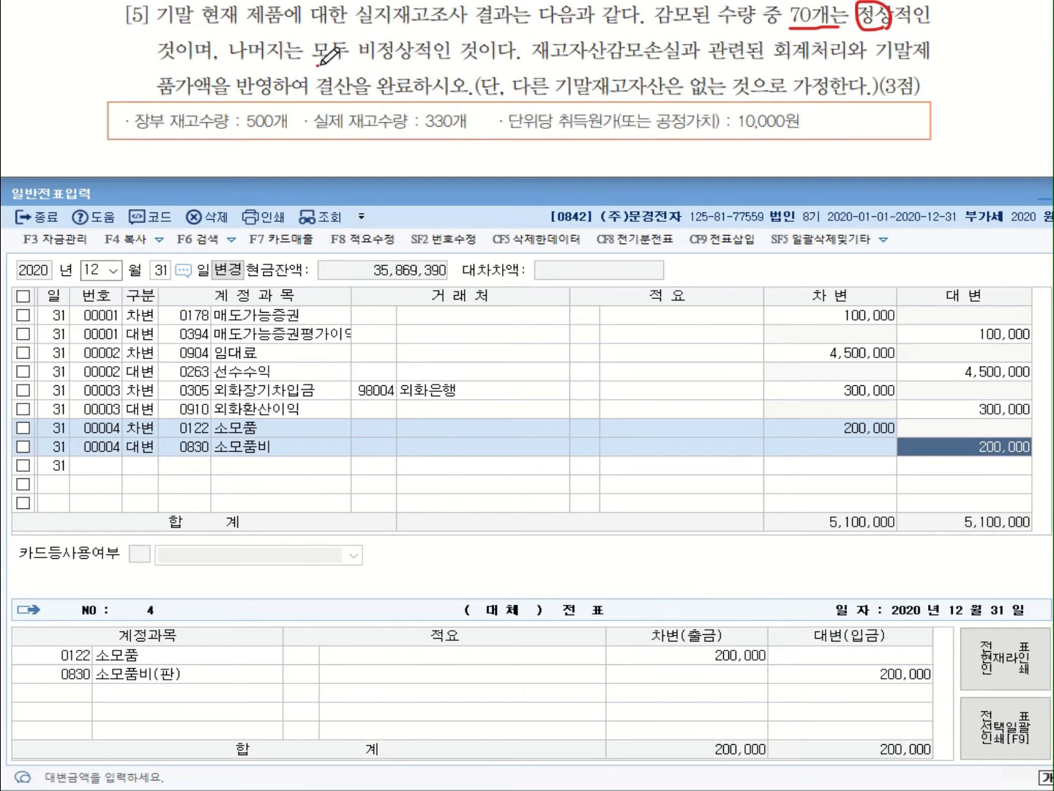
pyautogui.moveTo(316, 63)
pyautogui.mouseDown()
pyautogui.moveTo(487, 63)
pyautogui.moveTo(478, 58)
pyautogui.mouseUp()
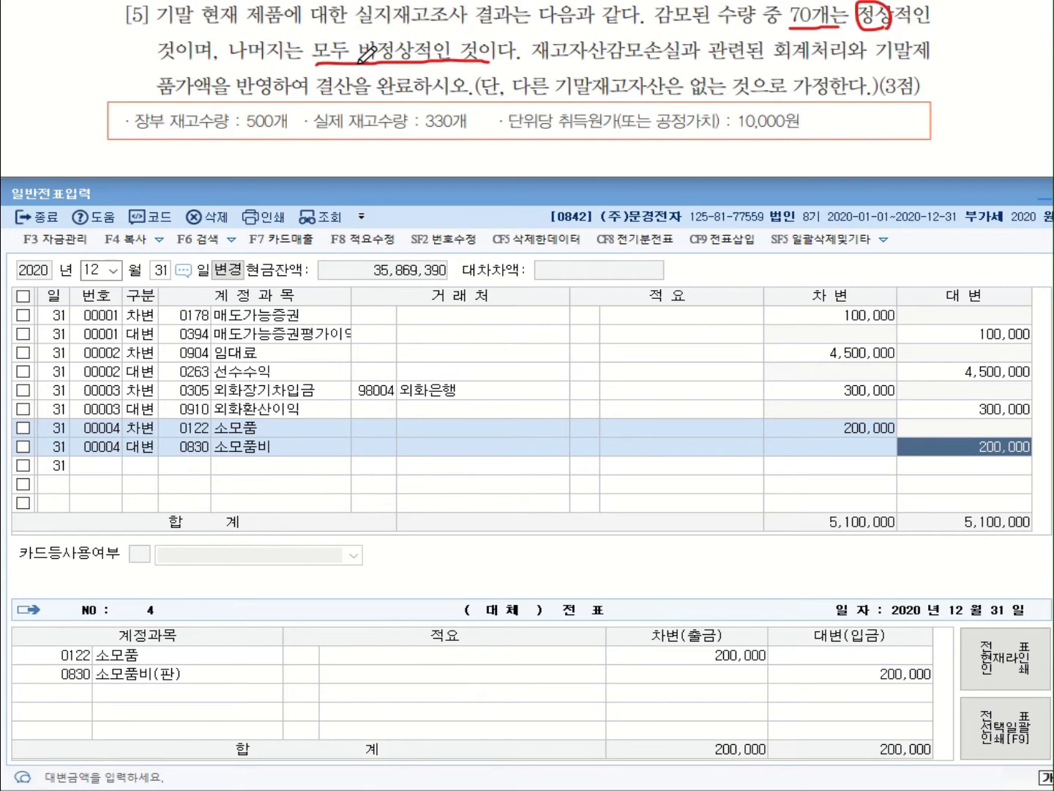
pyautogui.moveTo(357, 63)
pyautogui.mouseDown()
pyautogui.moveTo(370, 41)
pyautogui.moveTo(449, 38)
pyautogui.moveTo(463, 56)
pyautogui.mouseUp()
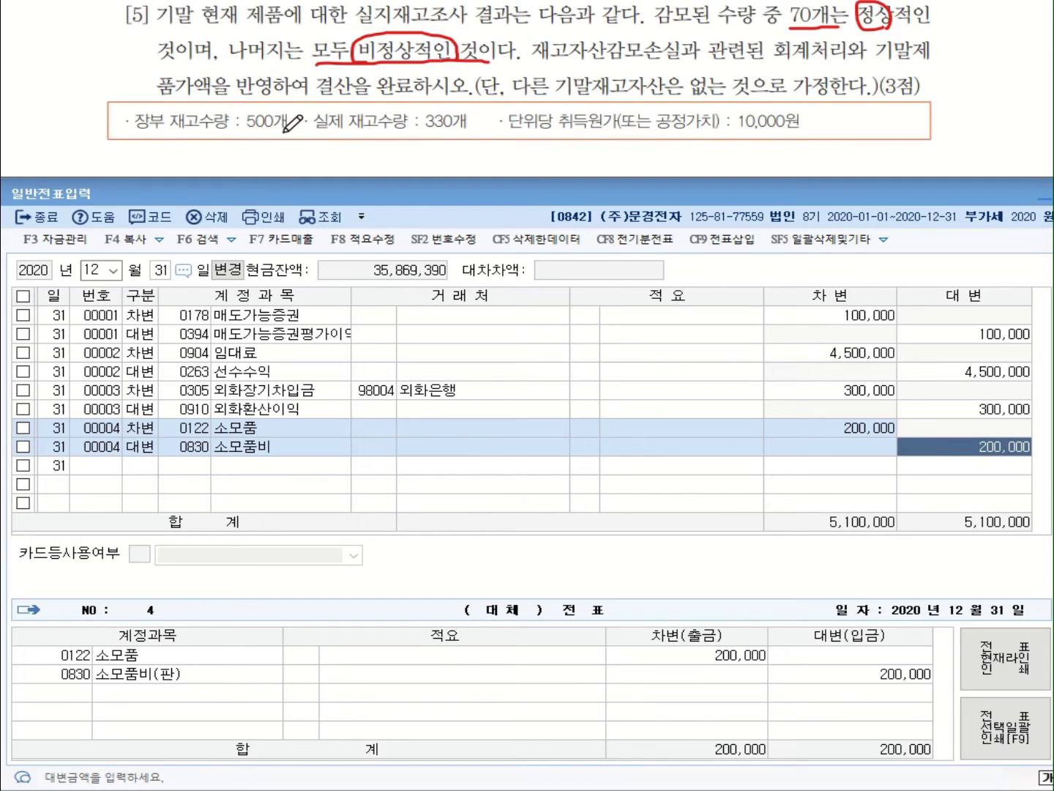
pyautogui.moveTo(294, 130); pyautogui.dragTo(247, 134)
pyautogui.moveTo(478, 130); pyautogui.dragTo(426, 131)
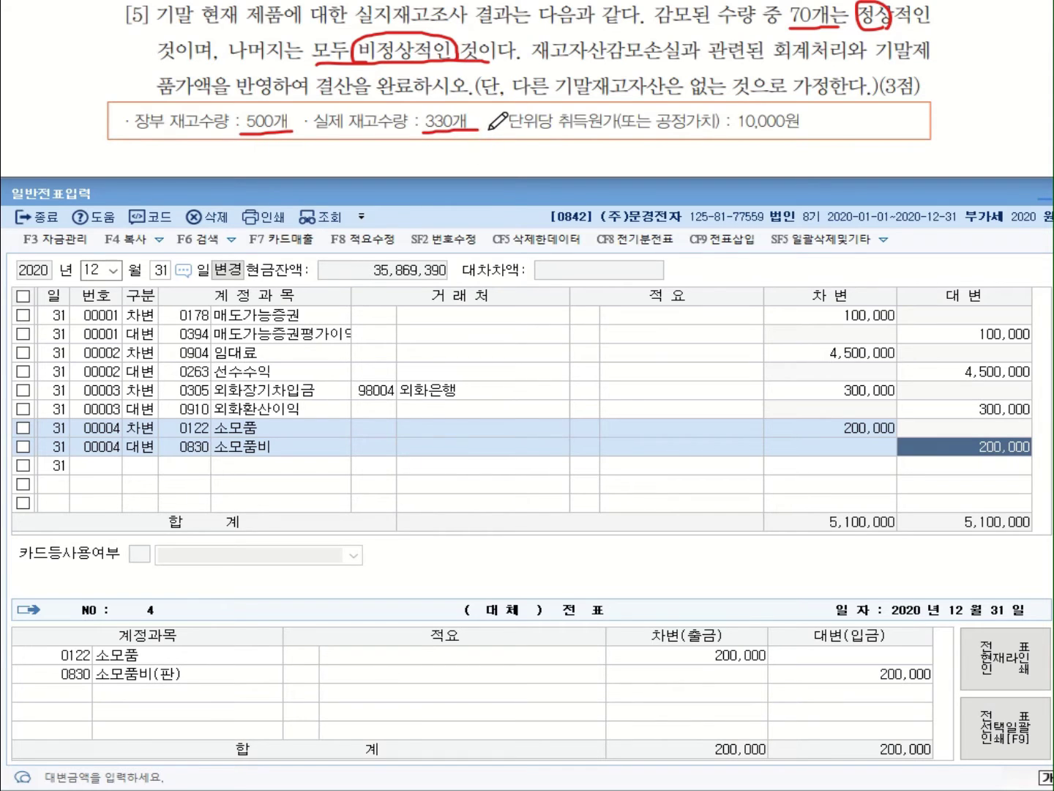
pyautogui.moveTo(282, 147)
pyautogui.mouseDown()
pyautogui.moveTo(284, 164)
pyautogui.moveTo(332, 149)
pyautogui.mouseUp()
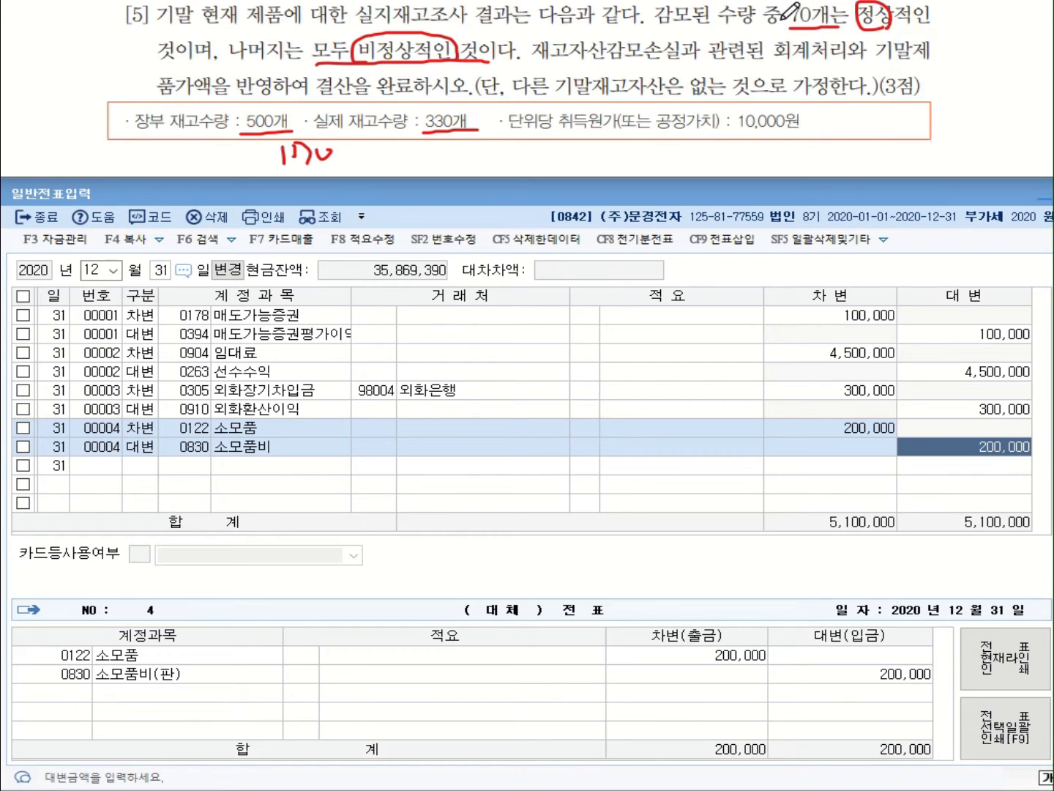
pyautogui.moveTo(795, 28)
pyautogui.mouseDown()
pyautogui.moveTo(809, 3)
pyautogui.moveTo(841, 26)
pyautogui.mouseUp()
# Write 170−70 = 100 abnormal units × 10,000원 = 1,000,000 below the data
pyautogui.moveTo(342, 155)
pyautogui.mouseDown()
pyautogui.moveTo(374, 152)
pyautogui.moveTo(391, 167)
pyautogui.moveTo(432, 151)
pyautogui.mouseUp()
pyautogui.moveTo(430, 159); pyautogui.dragTo(432, 161)
pyautogui.moveTo(447, 147)
pyautogui.mouseDown()
pyautogui.moveTo(450, 164)
pyautogui.moveTo(508, 151)
pyautogui.moveTo(520, 164)
pyautogui.moveTo(569, 166)
pyautogui.mouseUp()
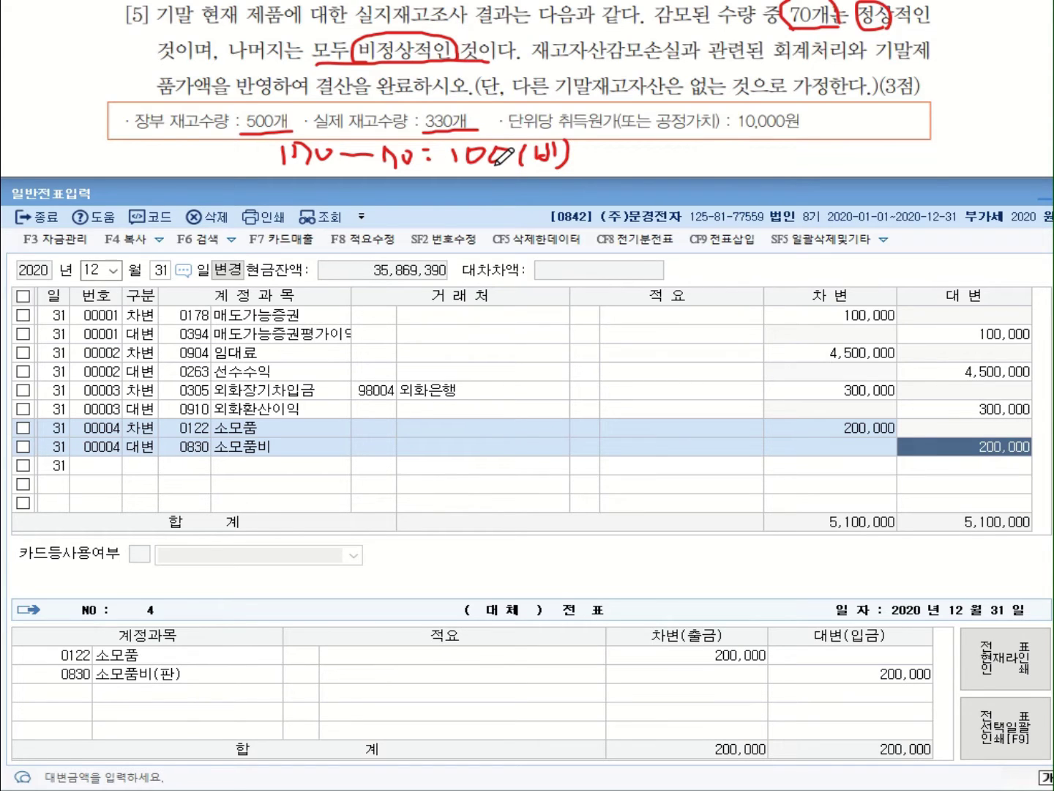
pyautogui.moveTo(606, 145); pyautogui.dragTo(583, 162)
pyautogui.moveTo(584, 144); pyautogui.dragTo(607, 163)
pyautogui.moveTo(564, 108); pyautogui.dragTo(558, 131)
pyautogui.moveTo(574, 108); pyautogui.dragTo(578, 128)
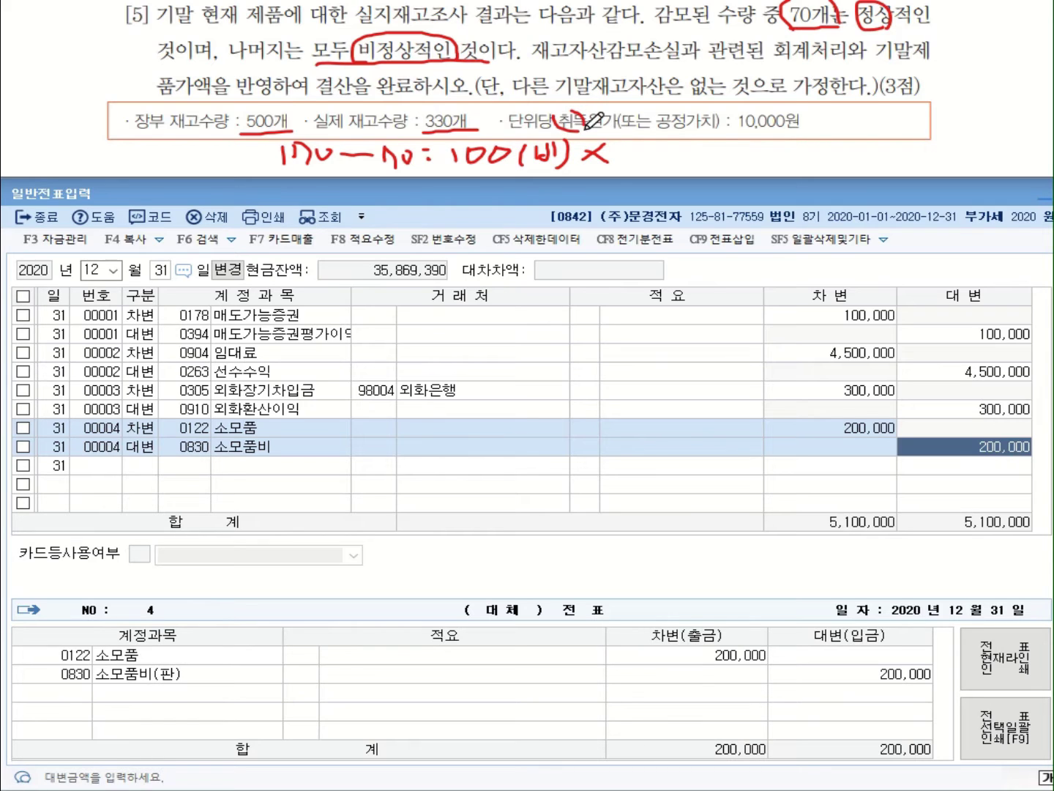
pyautogui.moveTo(663, 106)
pyautogui.mouseDown()
pyautogui.moveTo(661, 132)
pyautogui.moveTo(782, 130)
pyautogui.mouseUp()
pyautogui.moveTo(627, 143)
pyautogui.mouseDown()
pyautogui.moveTo(628, 164)
pyautogui.moveTo(650, 145)
pyautogui.moveTo(656, 171)
pyautogui.moveTo(667, 150)
pyautogui.moveTo(681, 162)
pyautogui.moveTo(688, 150)
pyautogui.moveTo(776, 170)
pyautogui.moveTo(798, 150)
pyautogui.moveTo(833, 157)
pyautogui.moveTo(844, 147)
pyautogui.moveTo(844, 156)
pyautogui.moveTo(899, 145)
pyautogui.moveTo(880, 148)
pyautogui.mouseUp()
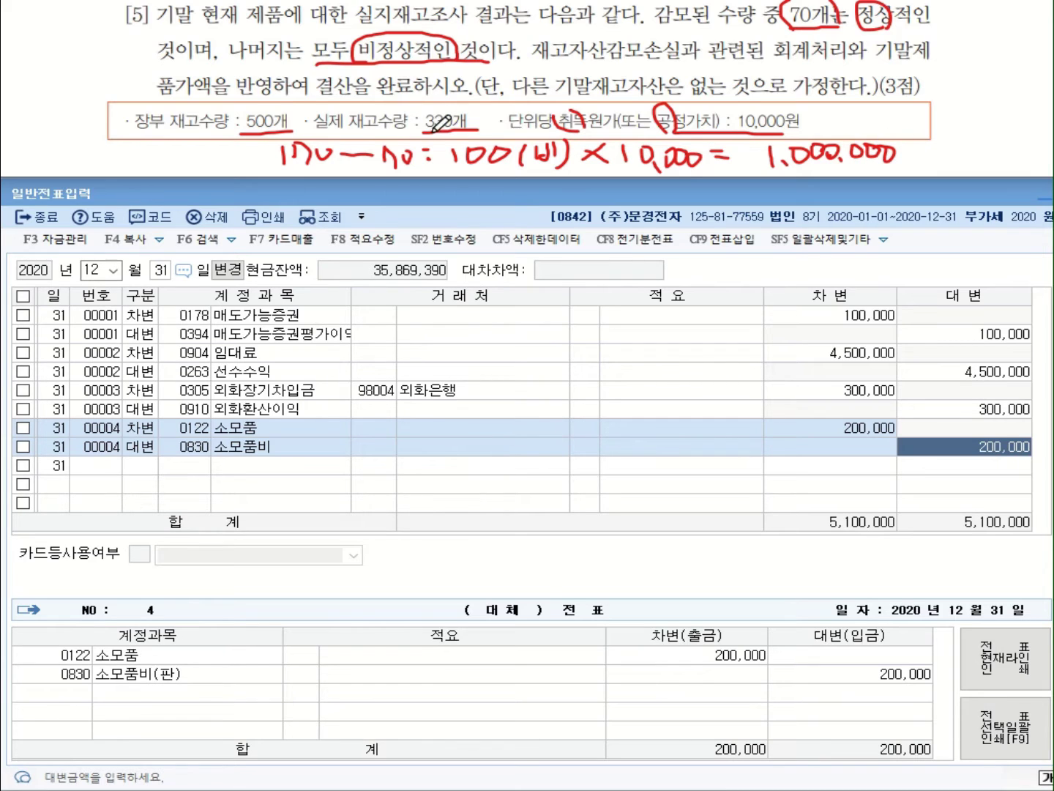
pyautogui.moveTo(425, 129)
pyautogui.mouseDown()
pyautogui.moveTo(472, 94)
pyautogui.moveTo(461, 128)
pyautogui.moveTo(619, 89)
pyautogui.moveTo(774, 107)
pyautogui.moveTo(761, 107)
pyautogui.mouseUp()
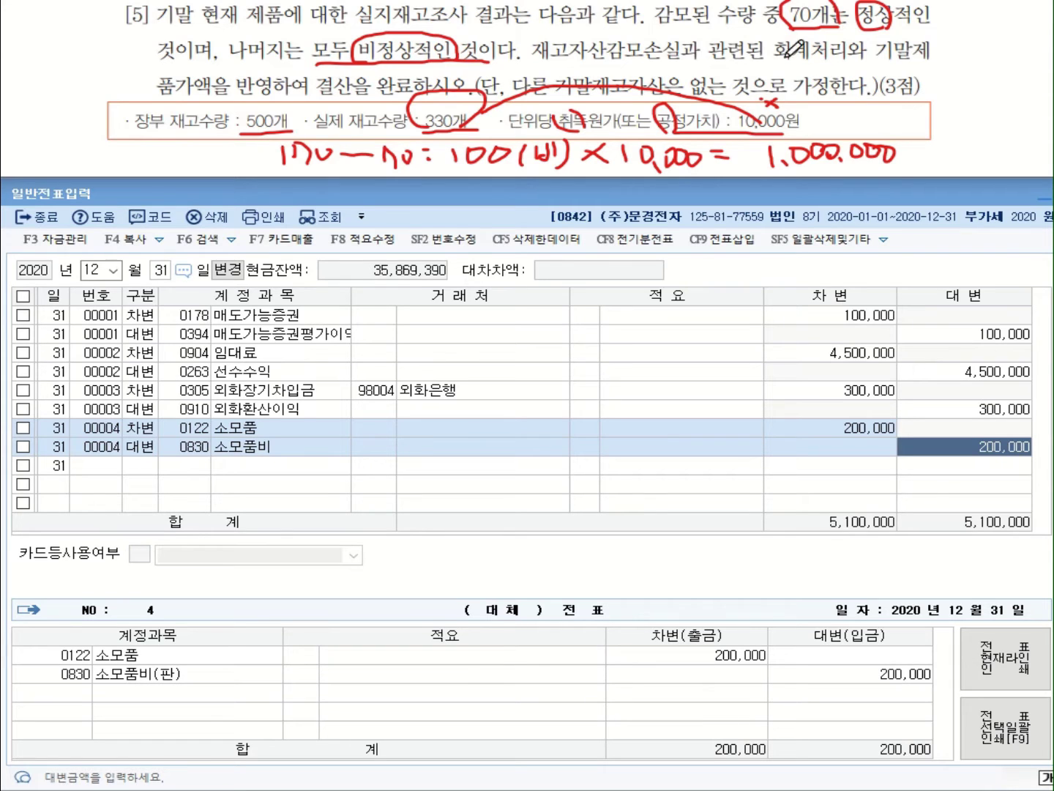
# Debit 0959 재고자산감모손실 for 1,000,000 on a new line
pyautogui.click(147, 472)
pyautogui.click(150, 470)
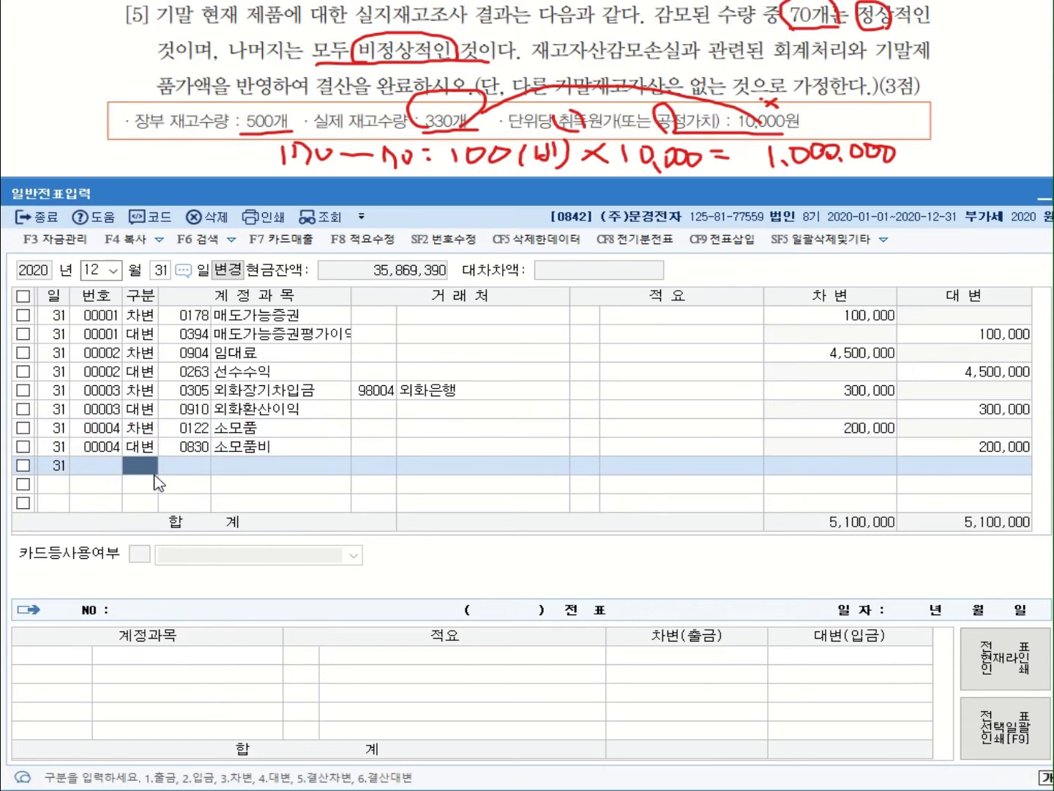
pyautogui.press('Return')
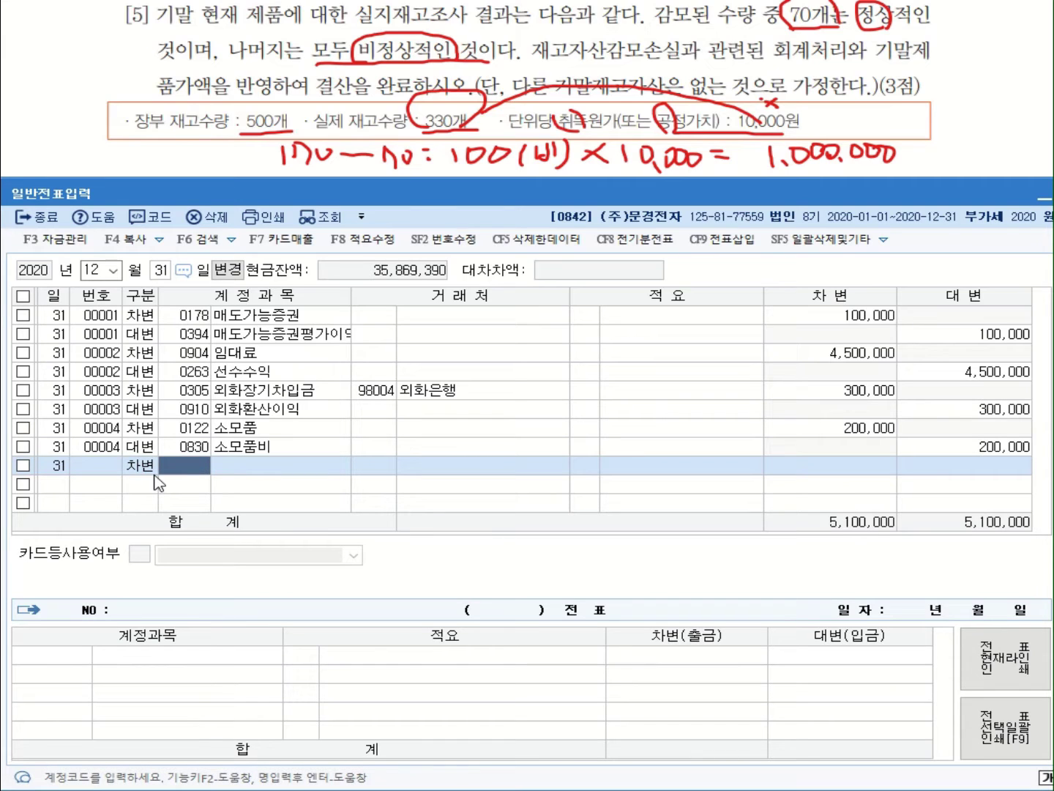
pyautogui.write('ㅈㅗ')
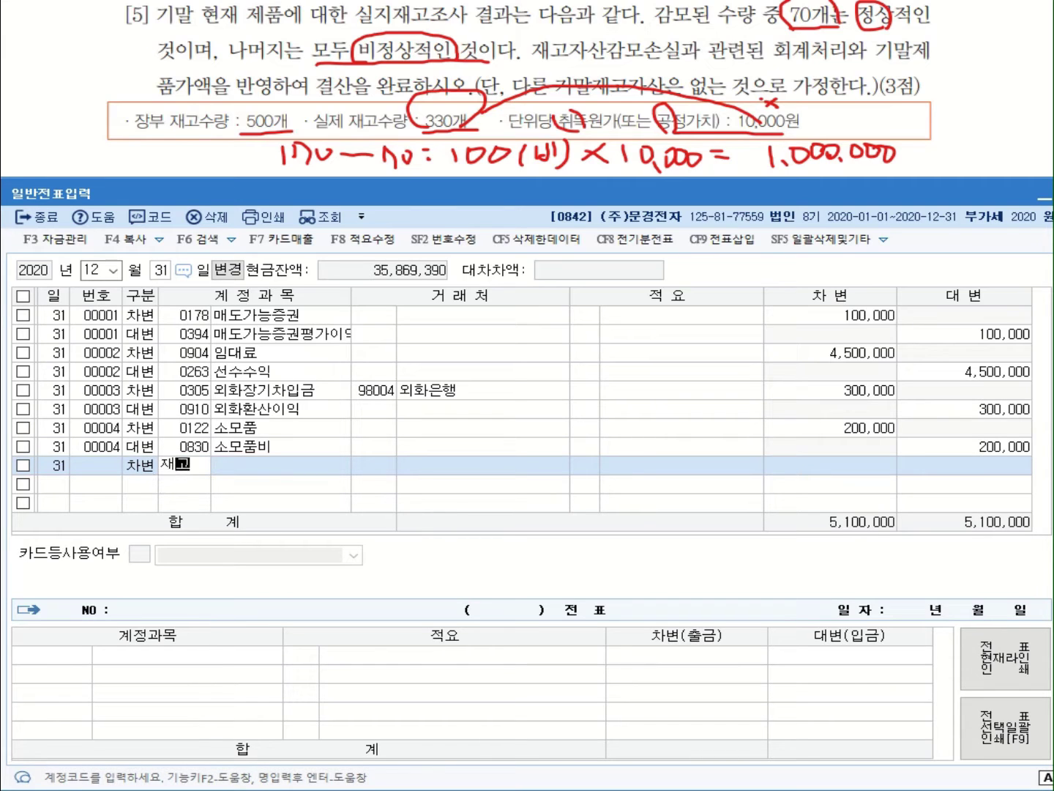
pyautogui.press('Return')
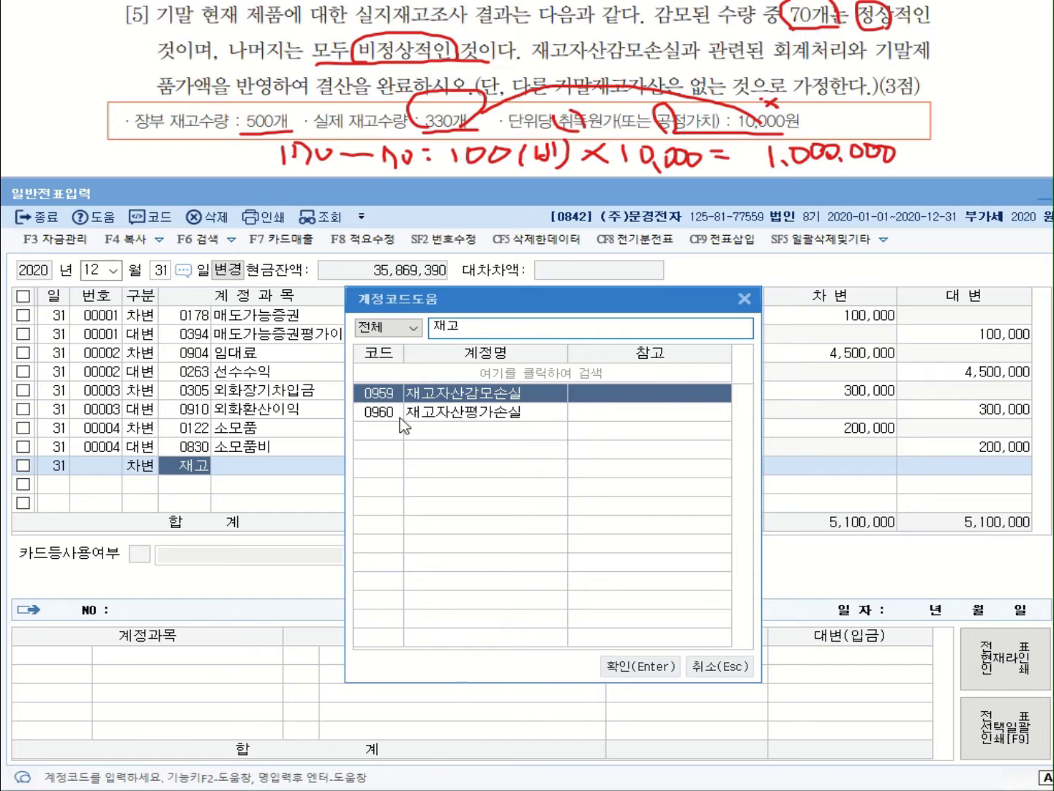
pyautogui.doubleClick(443, 393)
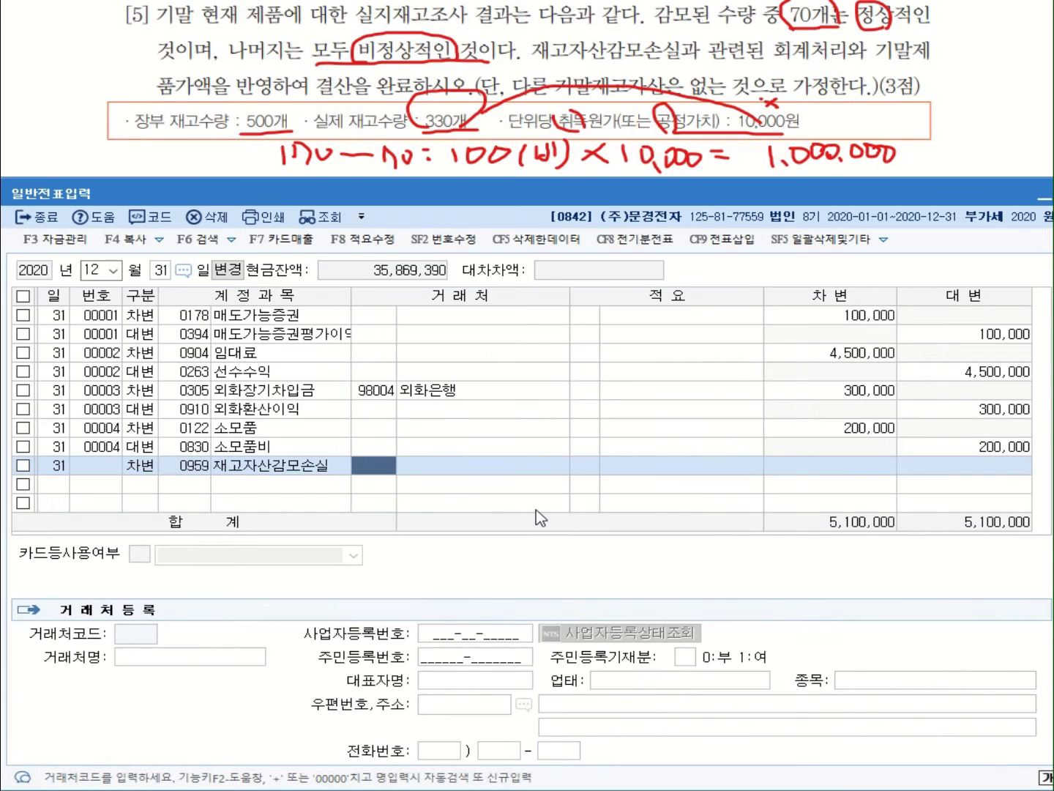
pyautogui.press('Return')
pyautogui.press('Return')
pyautogui.write('1,000,000')
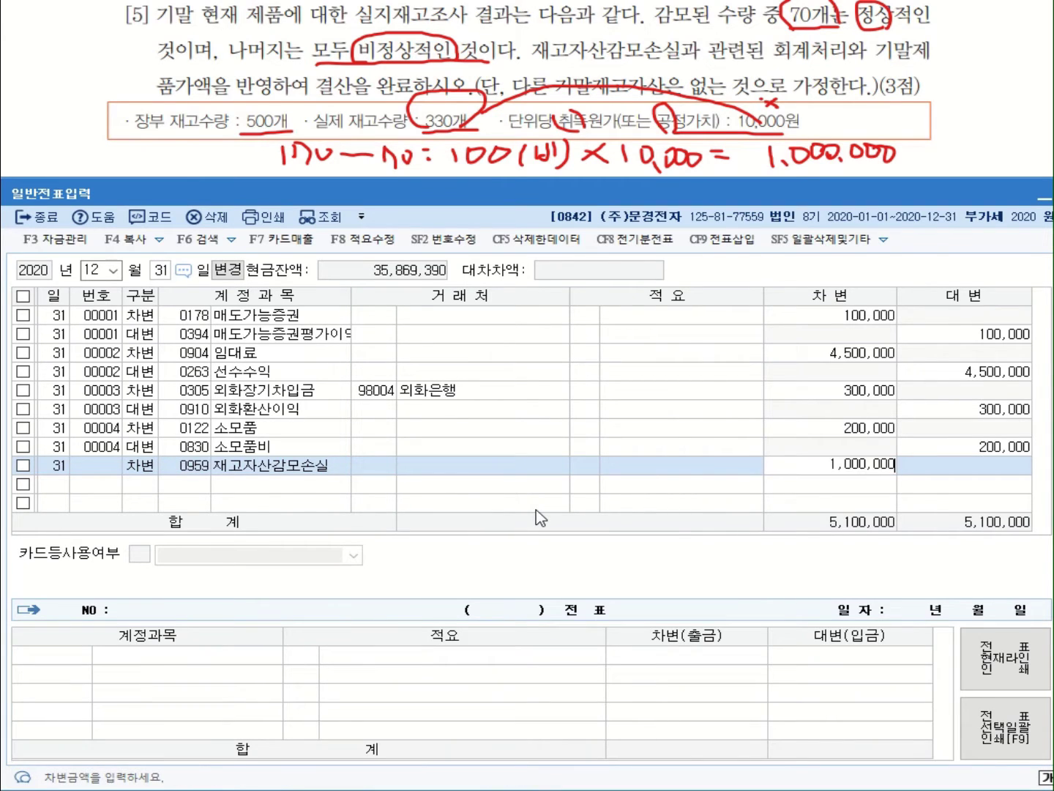
pyautogui.press('Return')
# Credit 0150 제품 with 적요 code 8 (타계정으로 대체액)
pyautogui.write('4')
pyautogui.press('Return')
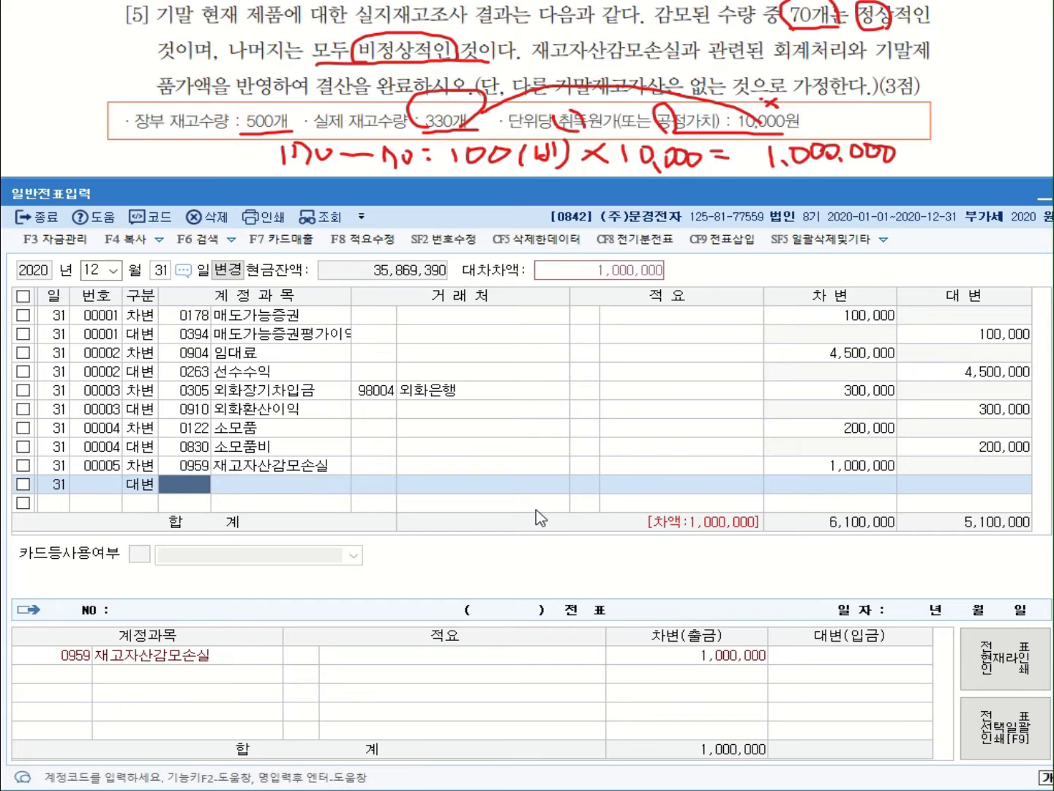
pyautogui.write('ㅈ')
pyautogui.write('품')
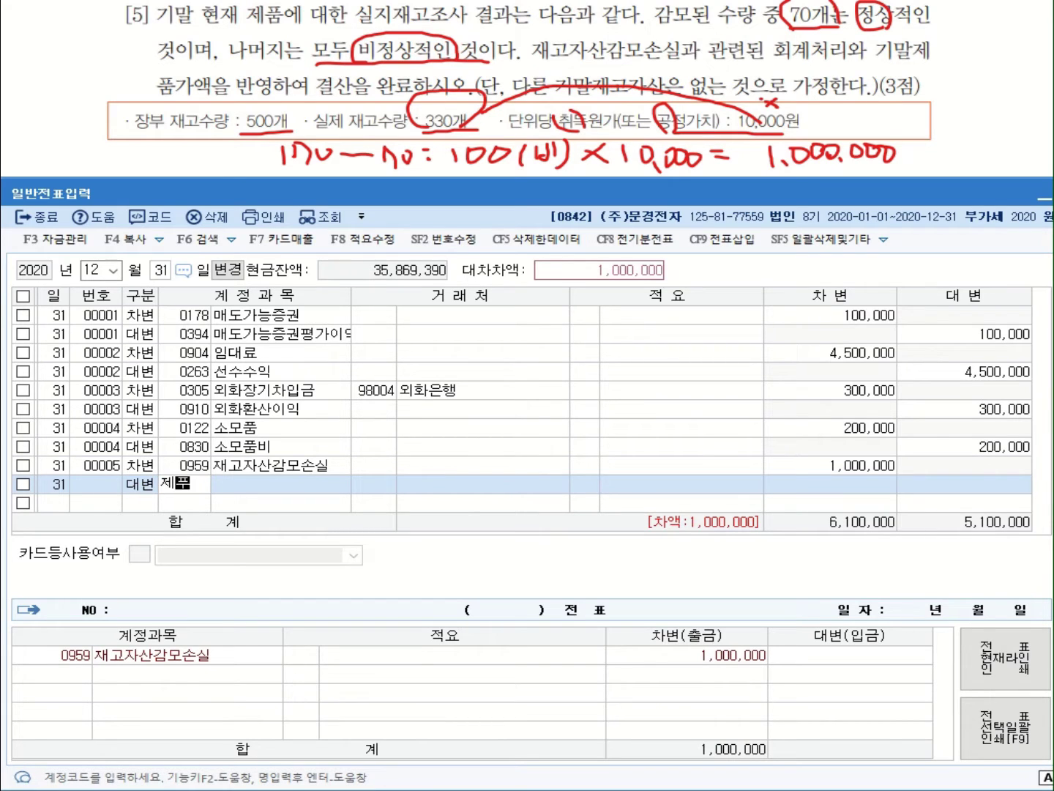
pyautogui.press('Return')
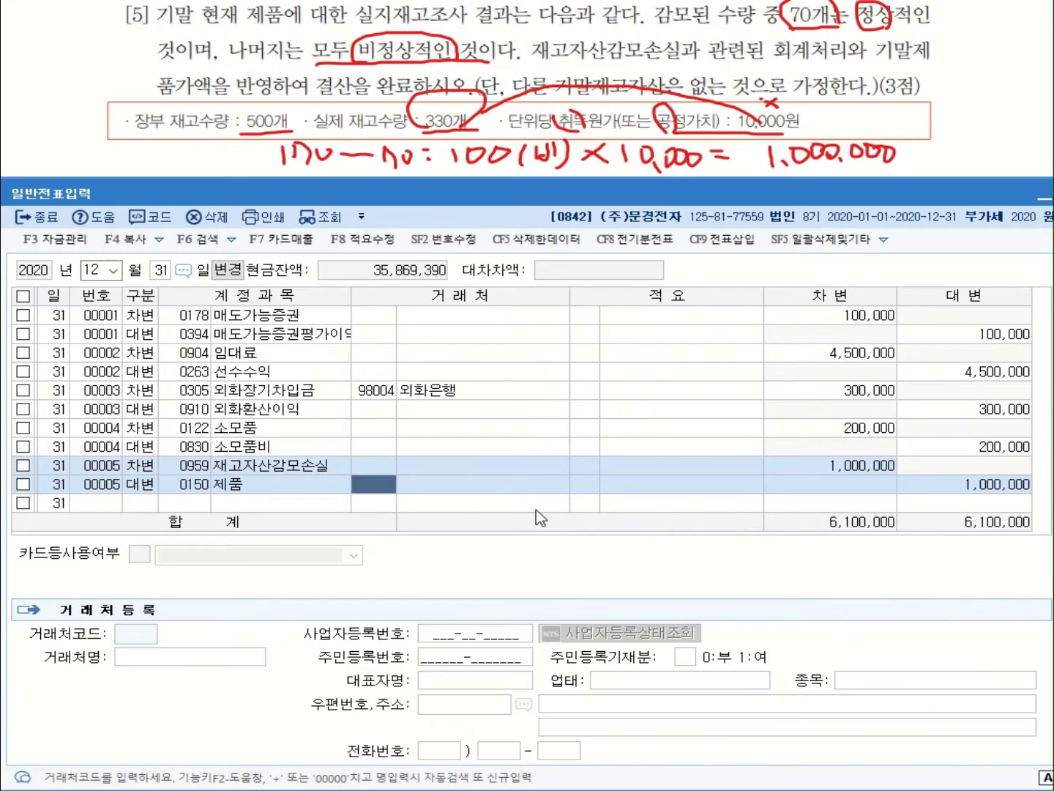
pyautogui.press('Return')
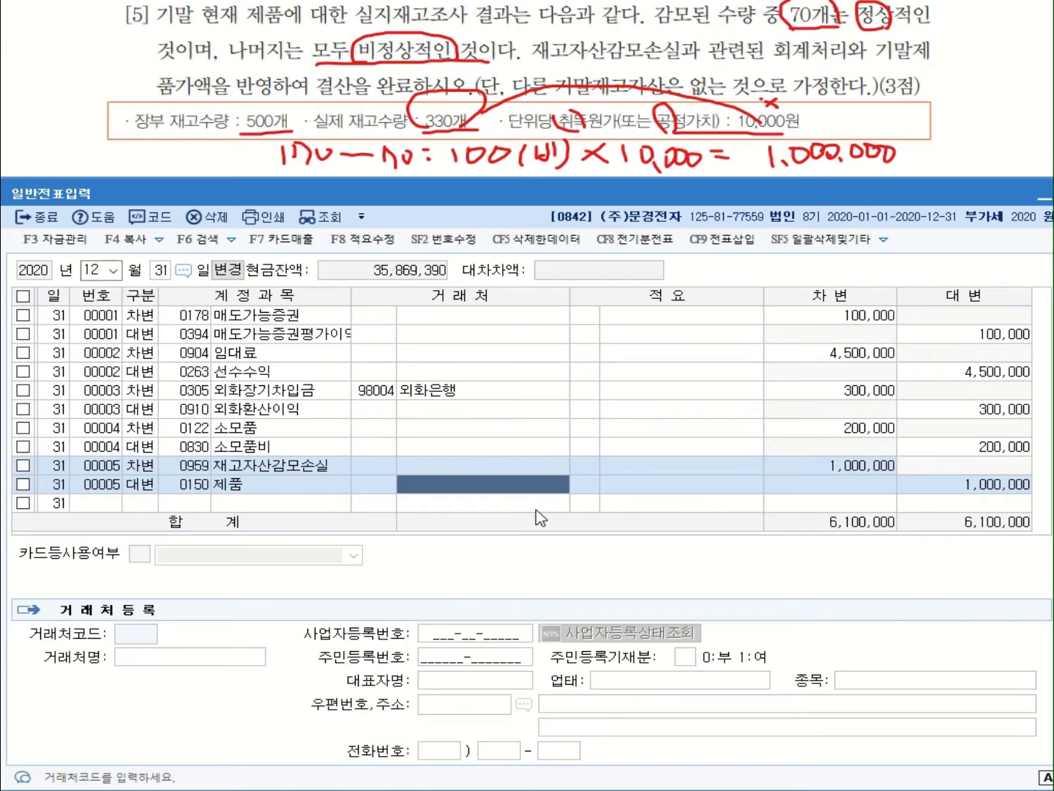
pyautogui.press('Return')
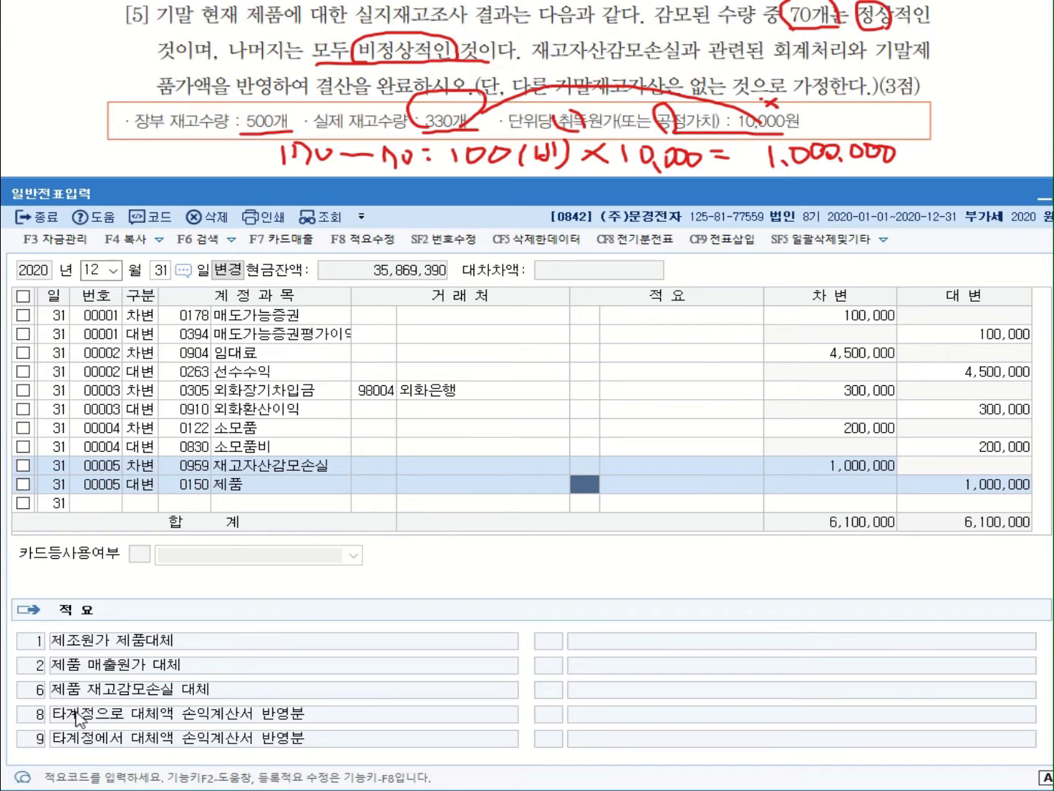
pyautogui.write('8')
pyautogui.press('Return')
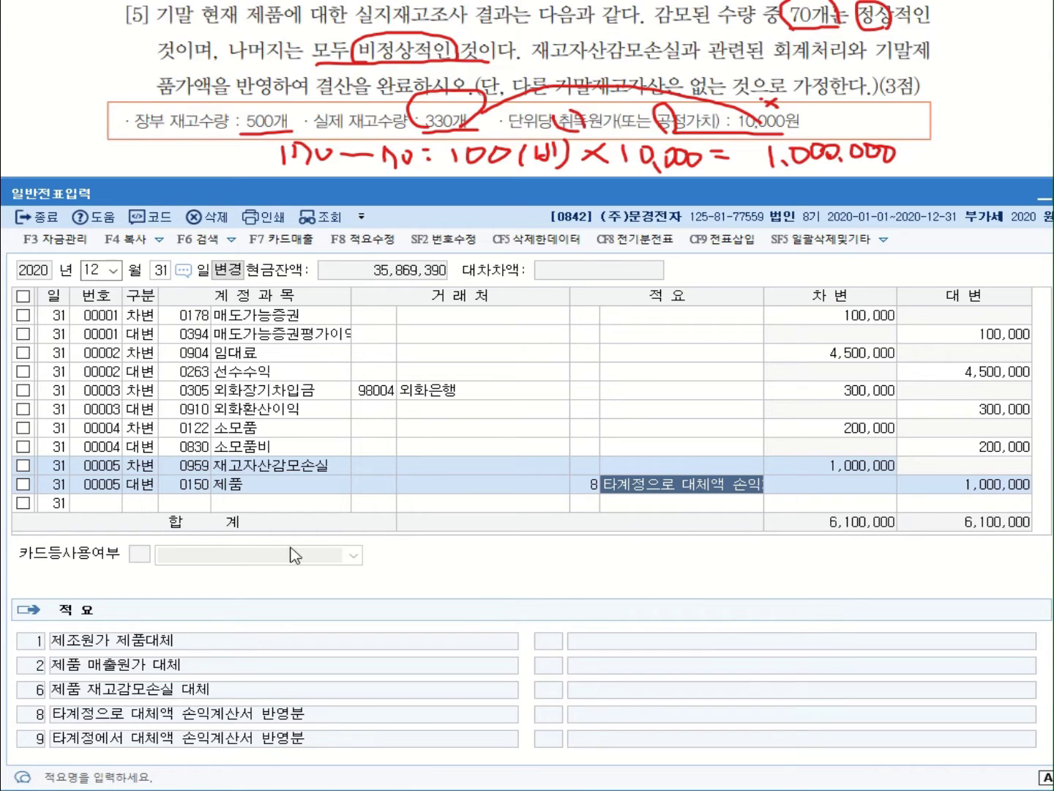
pyautogui.click(142, 504)
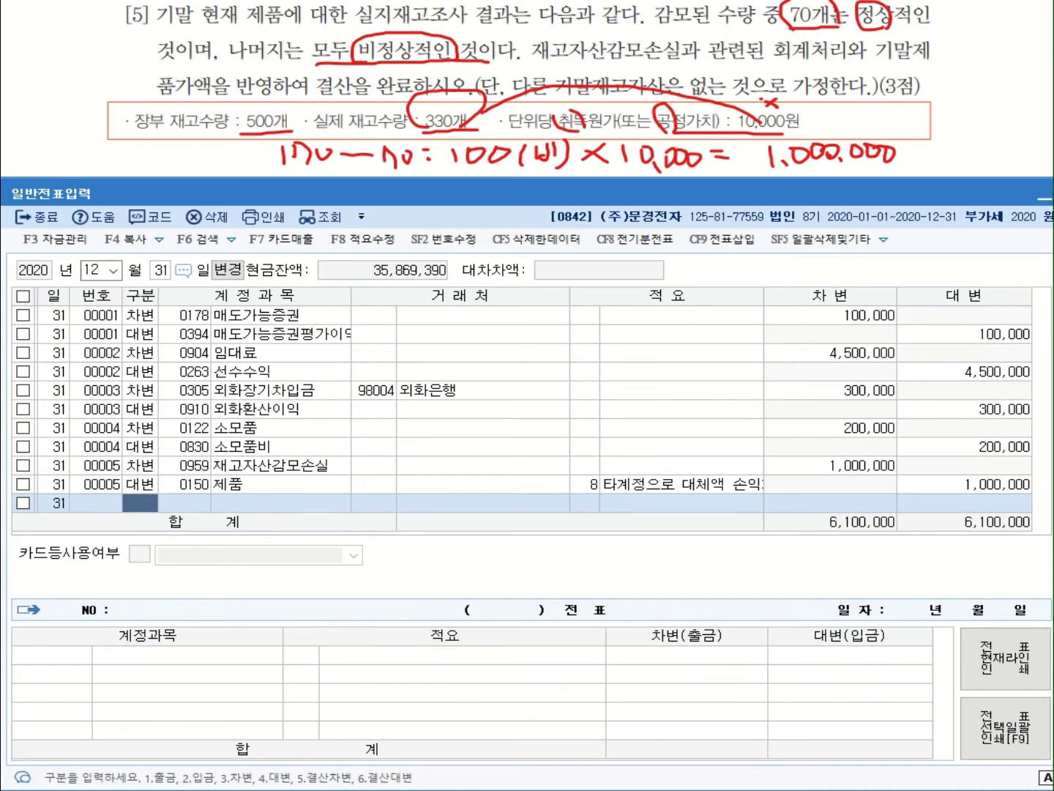
pyautogui.click(174, 102)
# Open 결산자료입력 for the period January–December 2020
pyautogui.press('Escape')
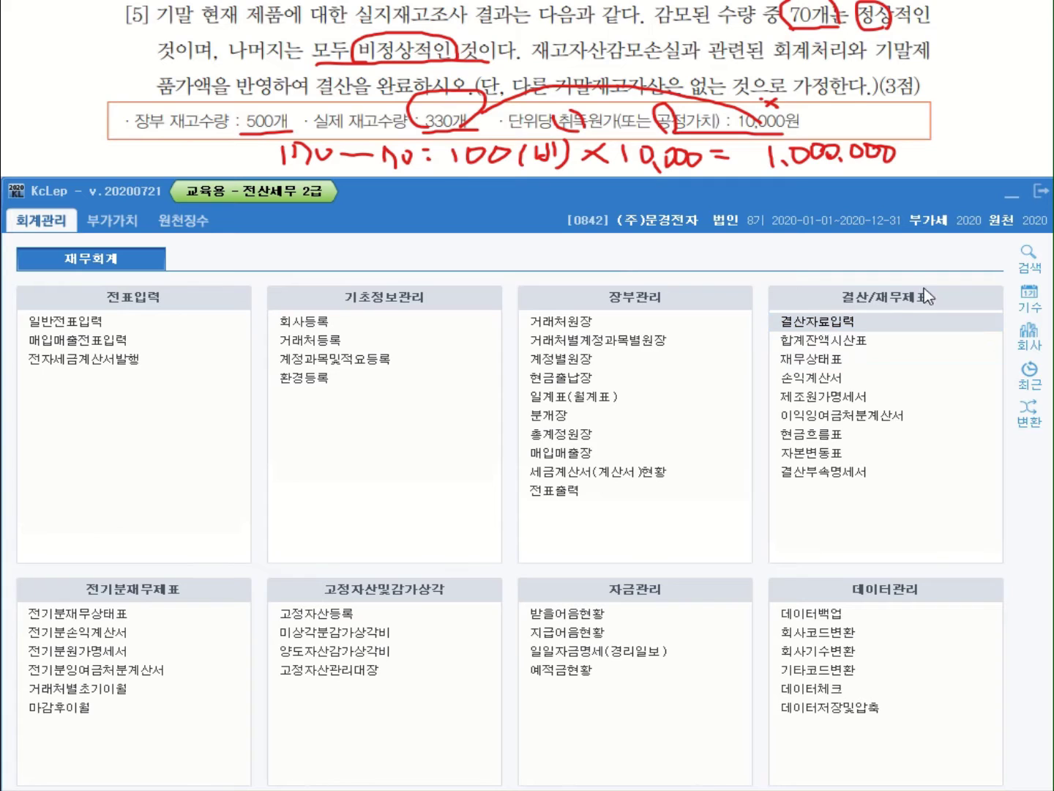
pyautogui.click(827, 331)
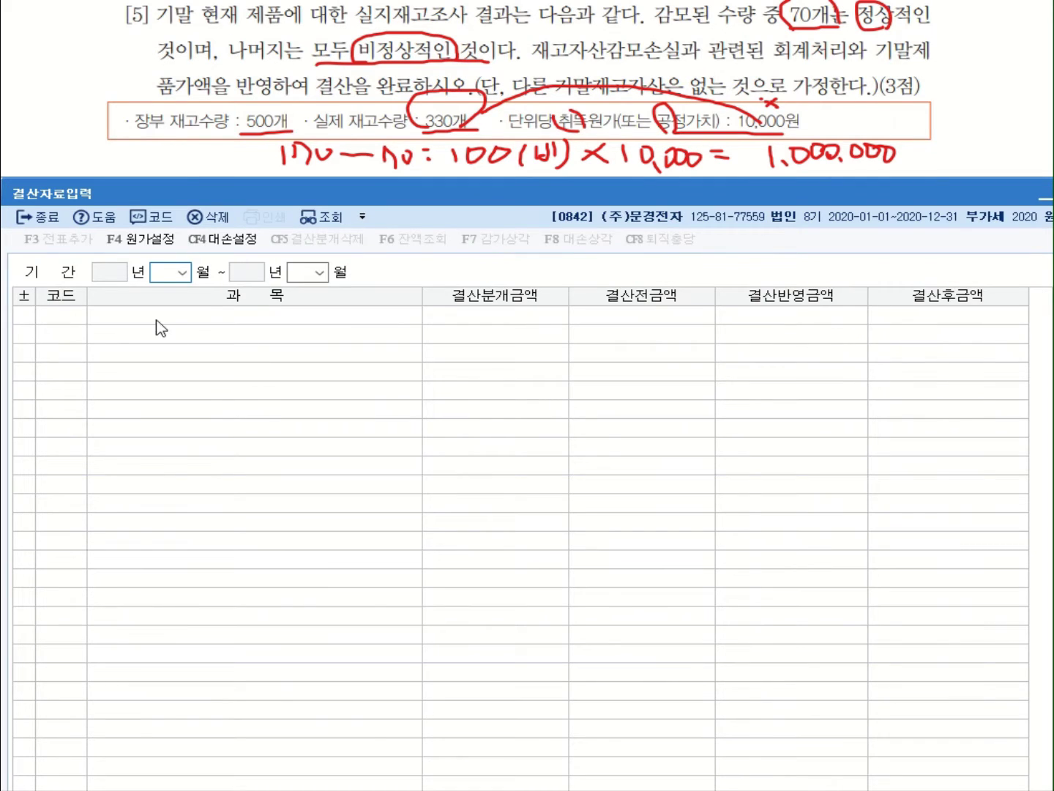
pyautogui.click(182, 280)
pyautogui.click(168, 292)
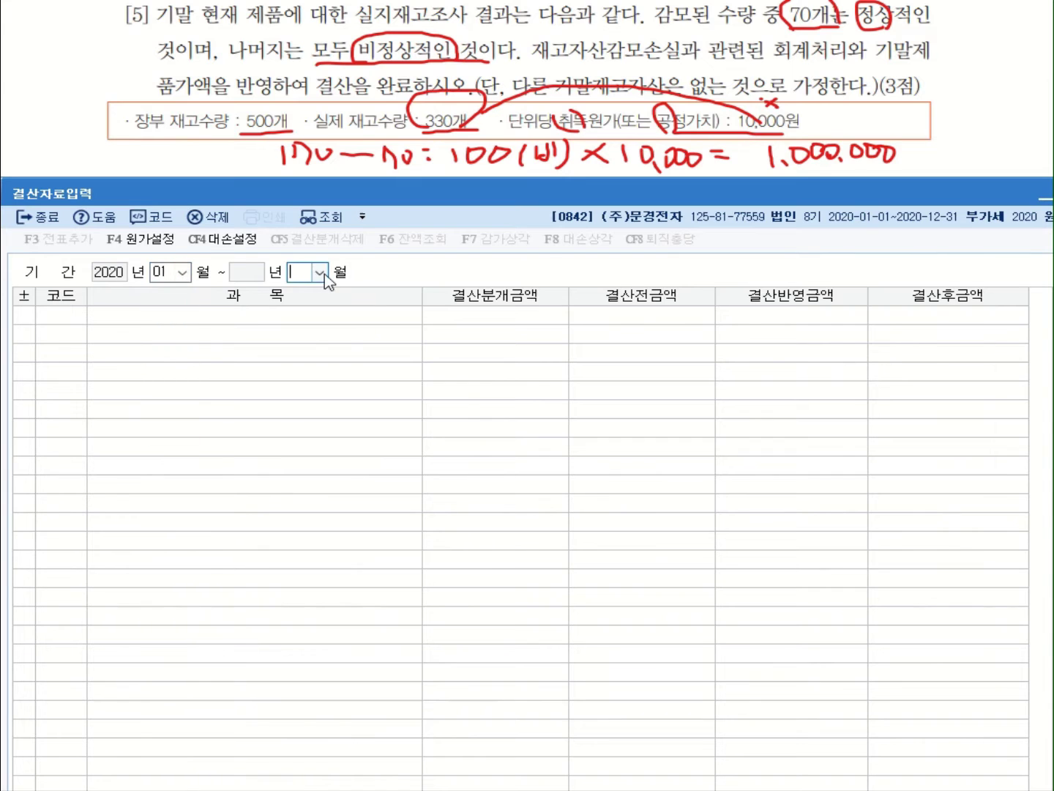
pyautogui.click(320, 272)
pyautogui.click(314, 434)
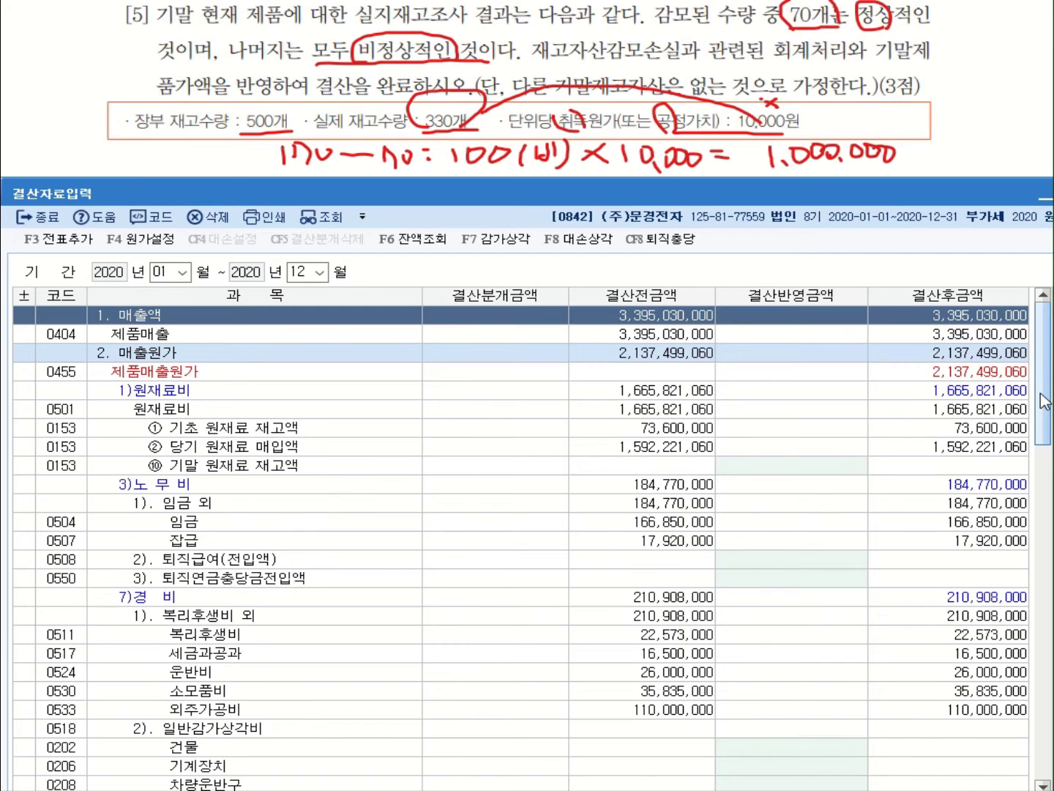
# Enter 3,300,000 as the 기말 제품 재고액 closing amount
pyautogui.scroll(-5, 403, 652)
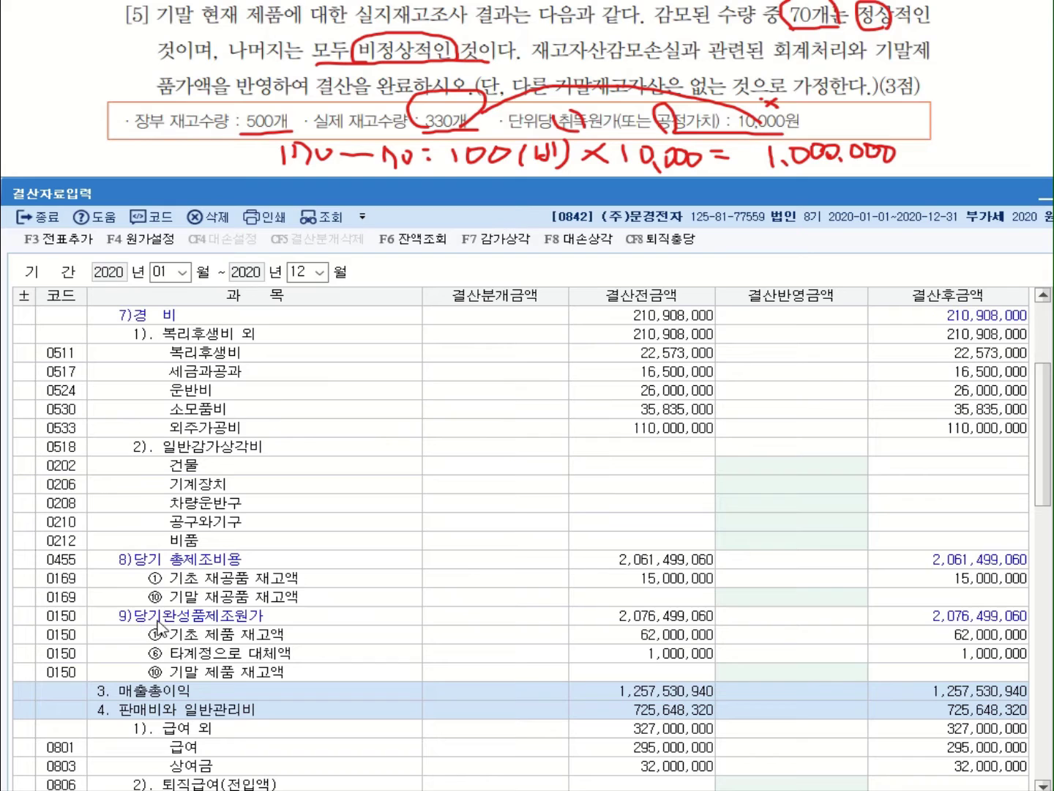
pyautogui.click(219, 674)
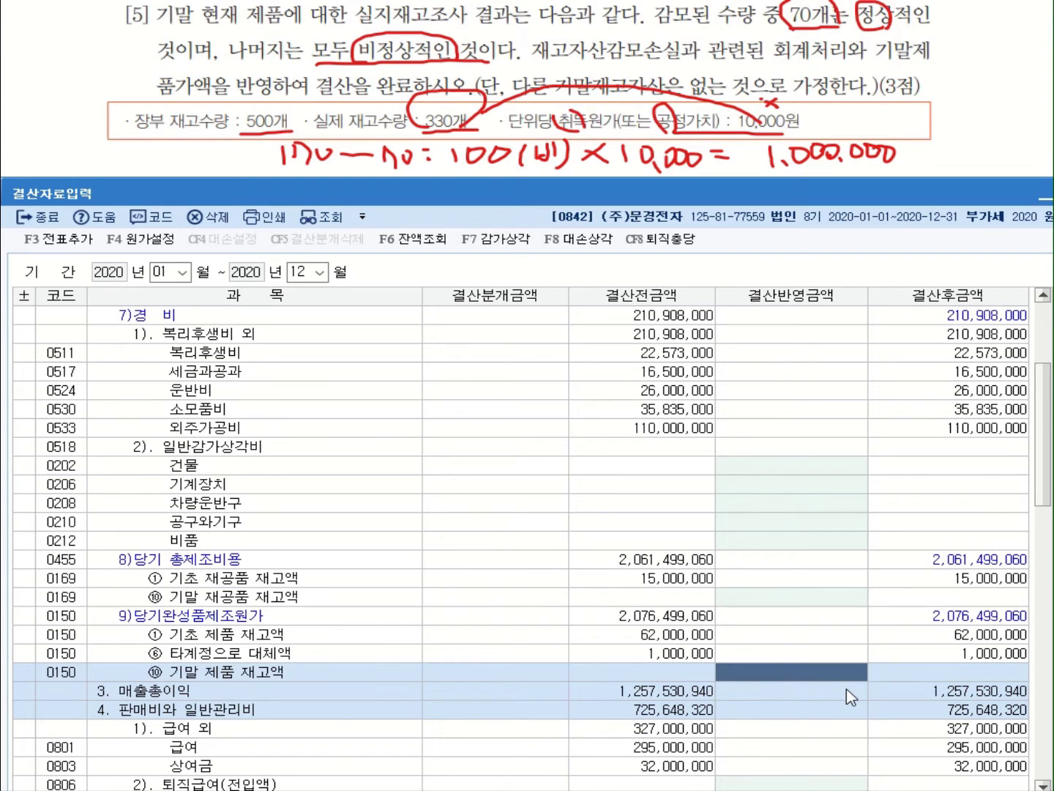
pyautogui.write('3,300')
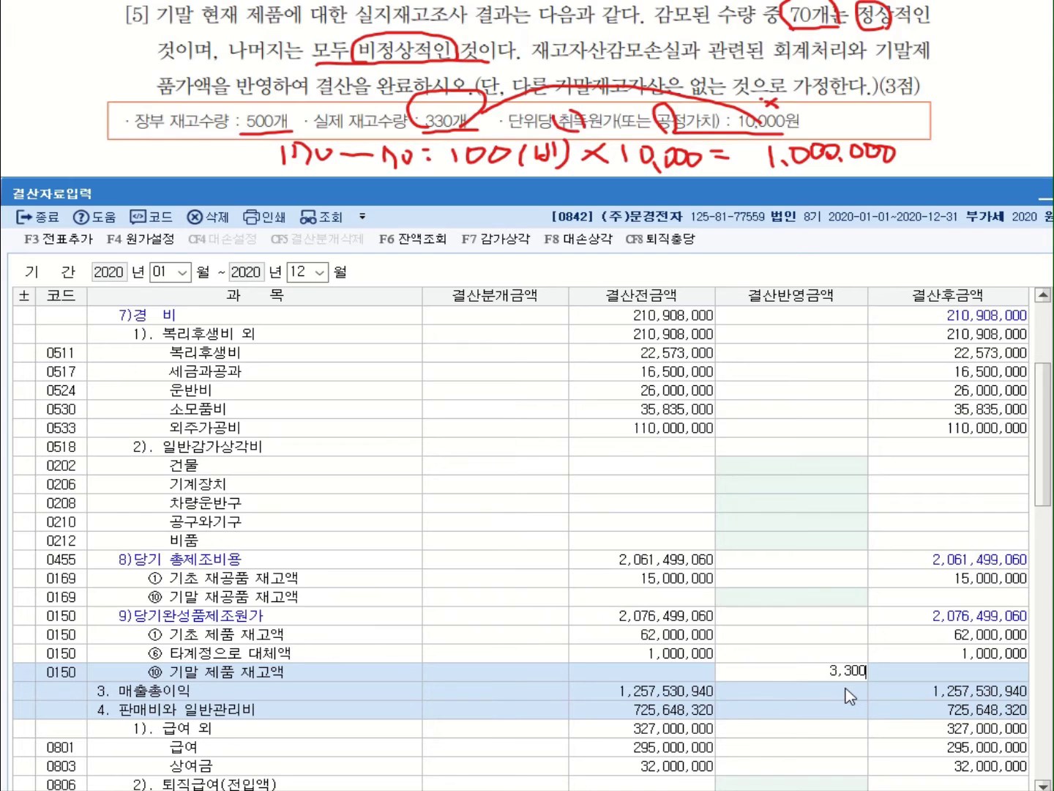
pyautogui.write(',000')
pyautogui.press('Return')
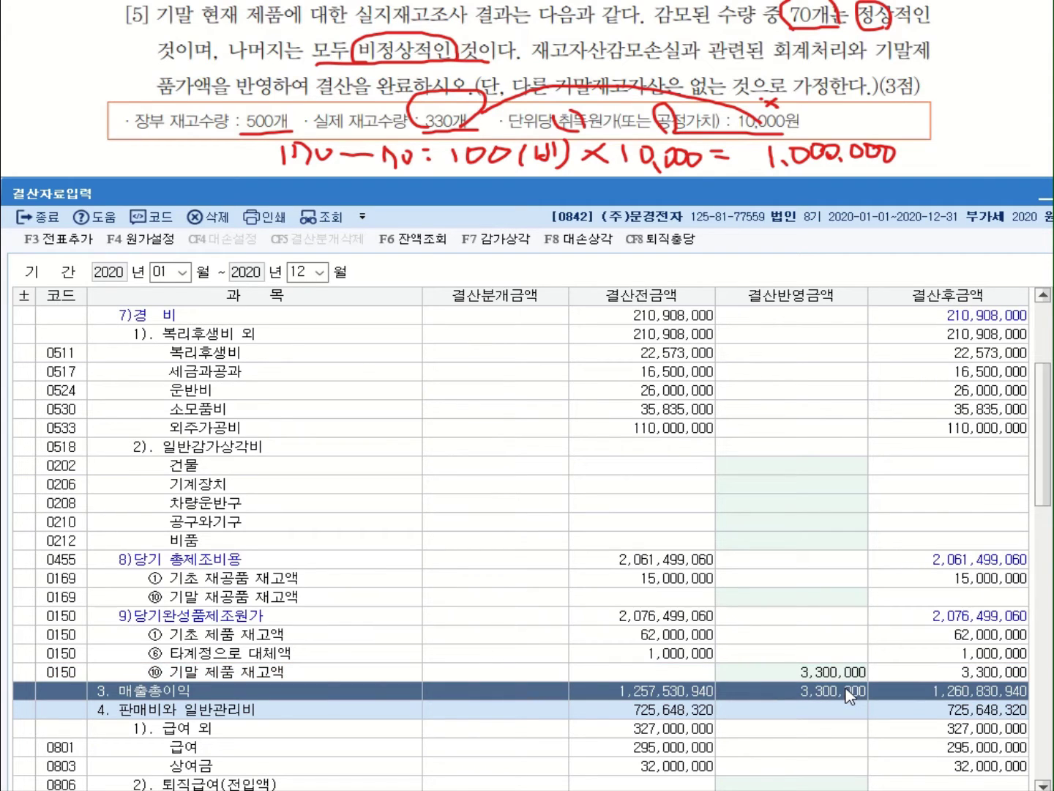
# Add the closing entries to the general journal with 전표추가 and review entry 00011
pyautogui.click(69, 244)
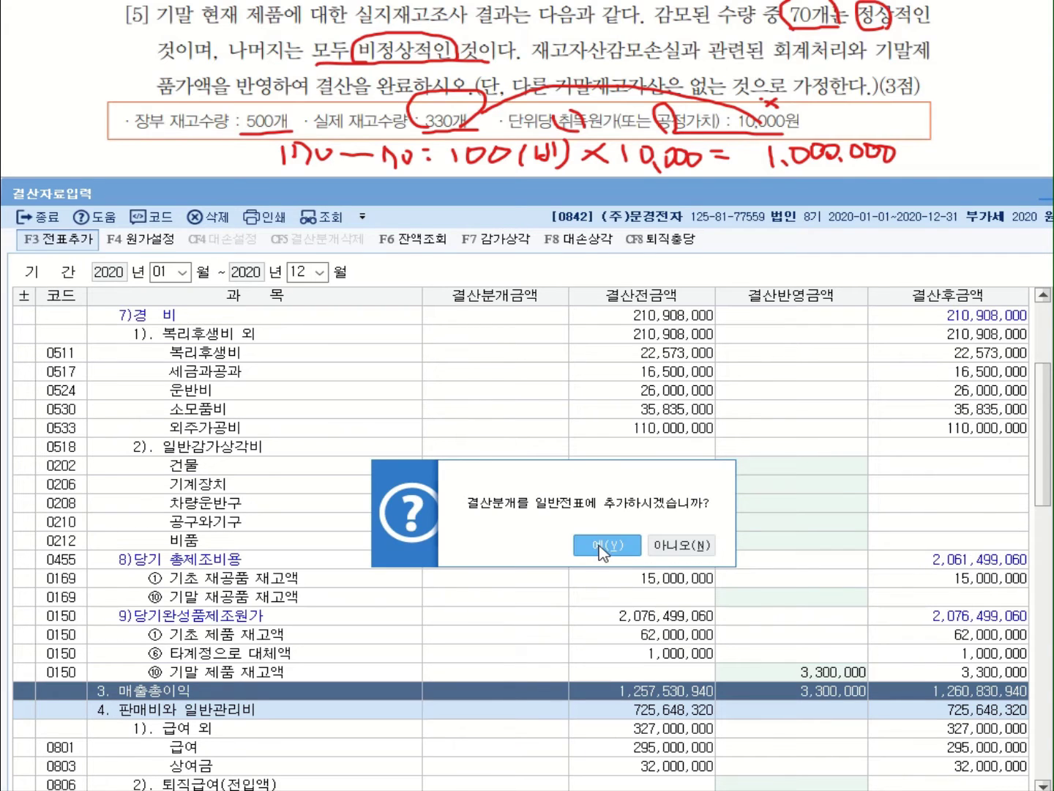
pyautogui.click(602, 548)
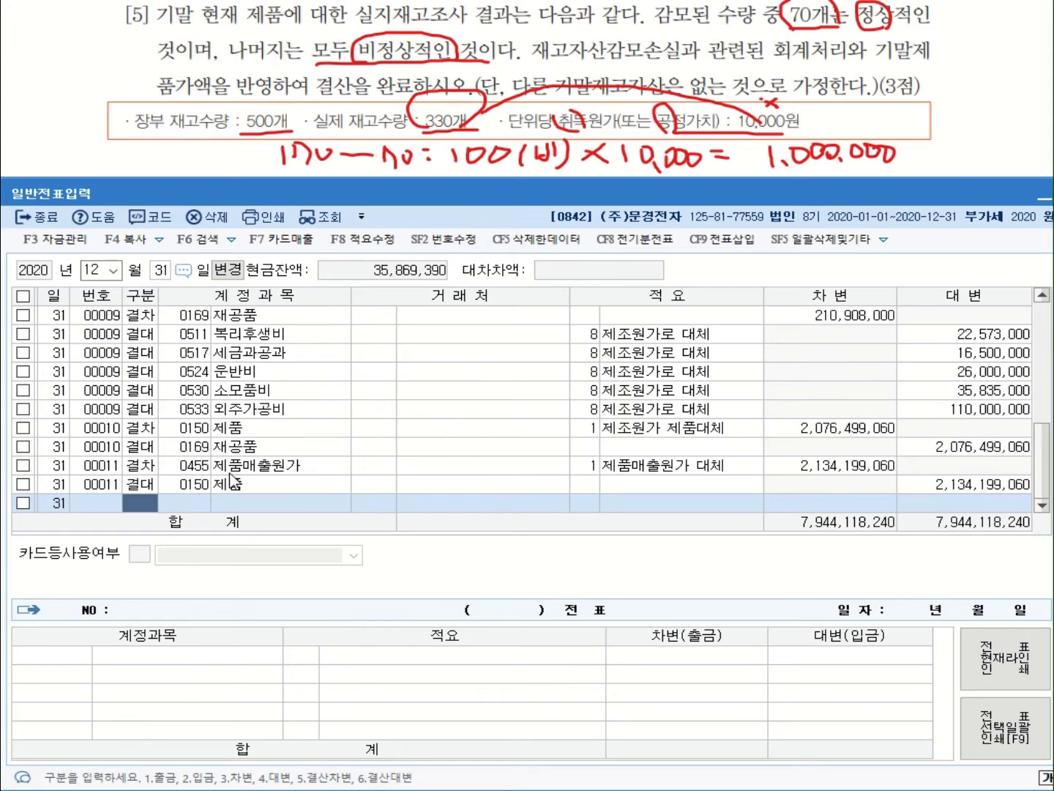
pyautogui.click(228, 469)
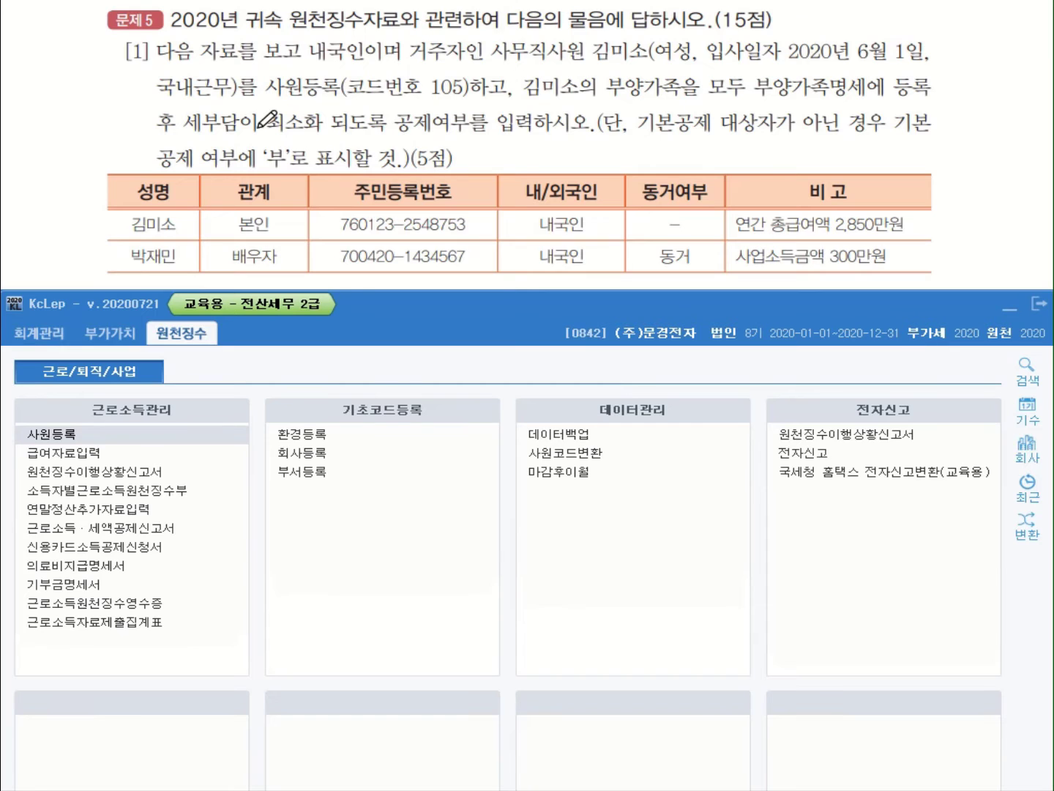
# Mark up problem 15 and bring up 사원등록 under 근로소득관리
pyautogui.moveTo(139, 24)
pyautogui.mouseDown()
pyautogui.moveTo(155, 12)
pyautogui.moveTo(157, 30)
pyautogui.mouseUp()
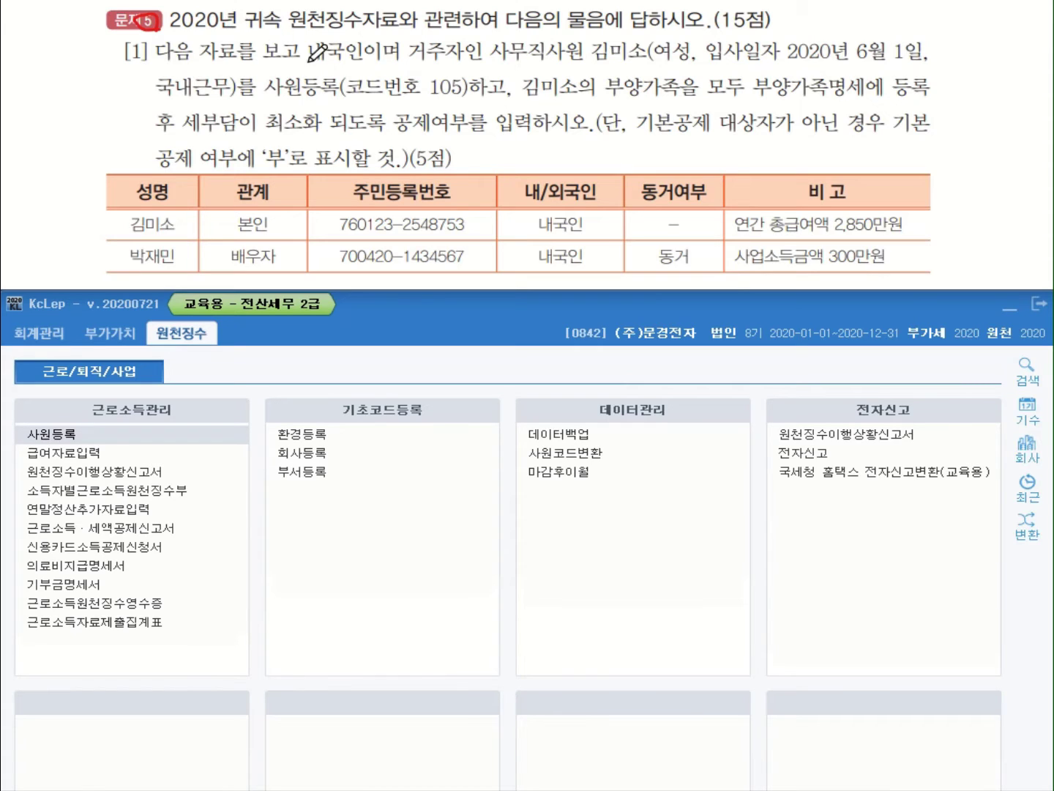
pyautogui.moveTo(307, 66); pyautogui.dragTo(360, 67)
pyautogui.moveTo(595, 65); pyautogui.dragTo(693, 66)
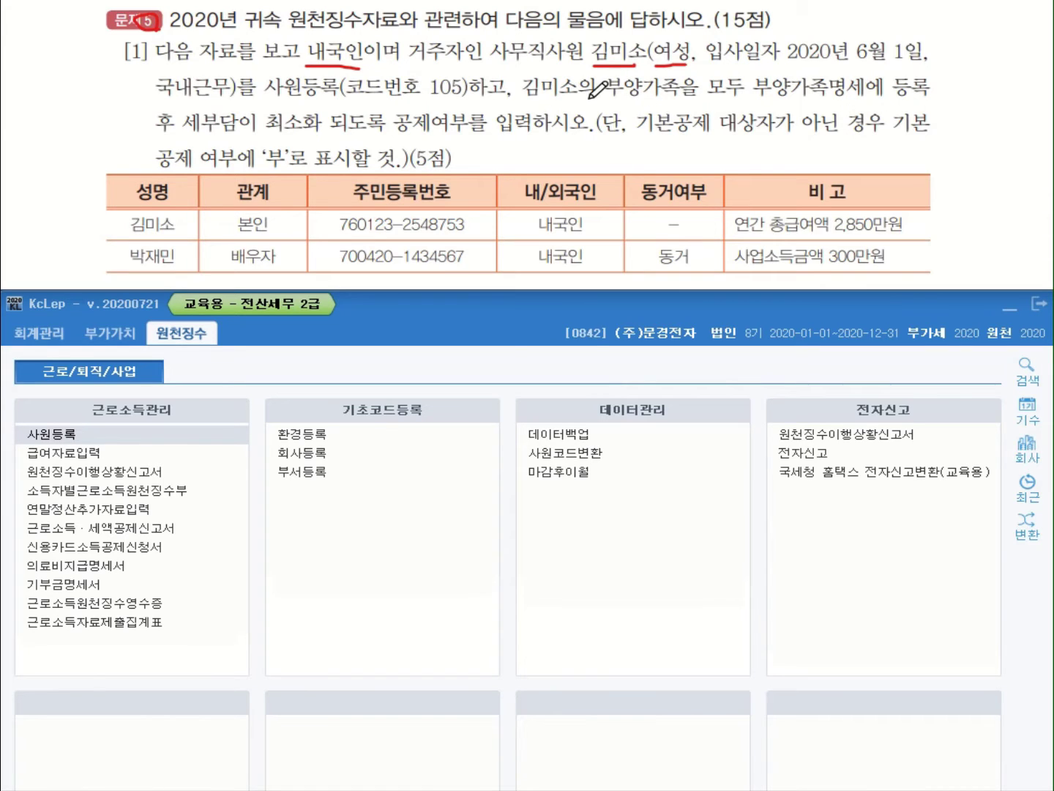
pyautogui.moveTo(755, 98); pyautogui.dragTo(935, 101)
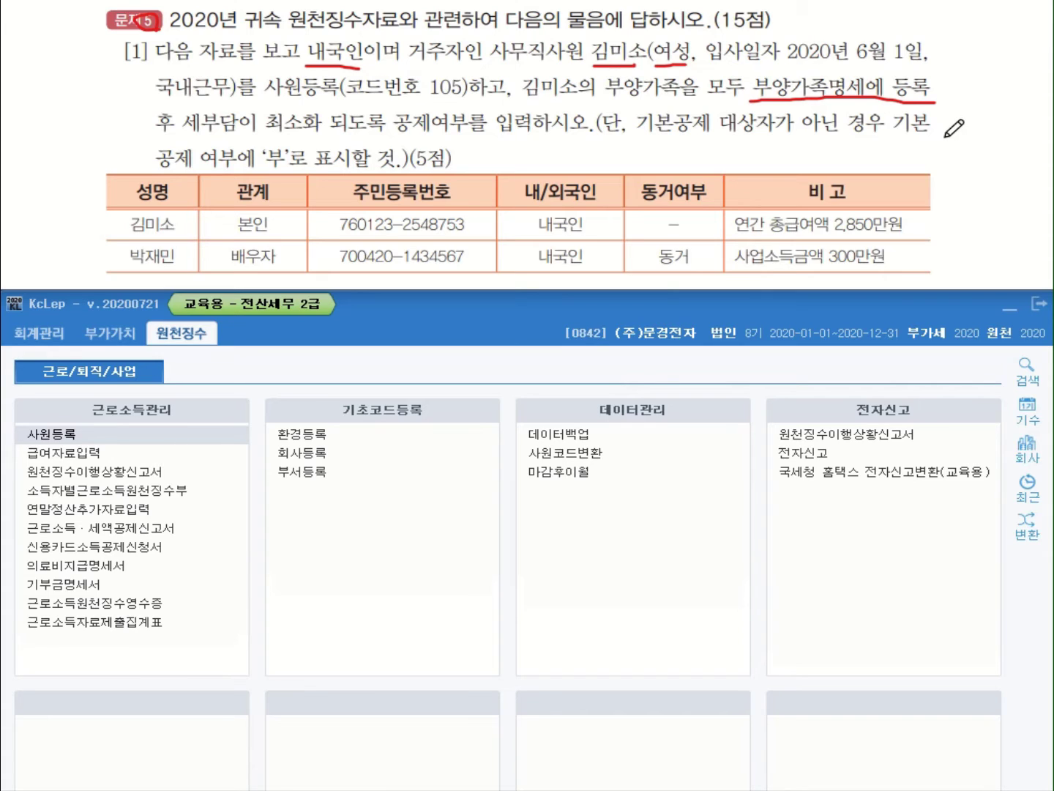
pyautogui.moveTo(292, 166)
pyautogui.mouseDown()
pyautogui.moveTo(256, 167)
pyautogui.moveTo(295, 146)
pyautogui.moveTo(294, 167)
pyautogui.moveTo(257, 170)
pyautogui.mouseUp()
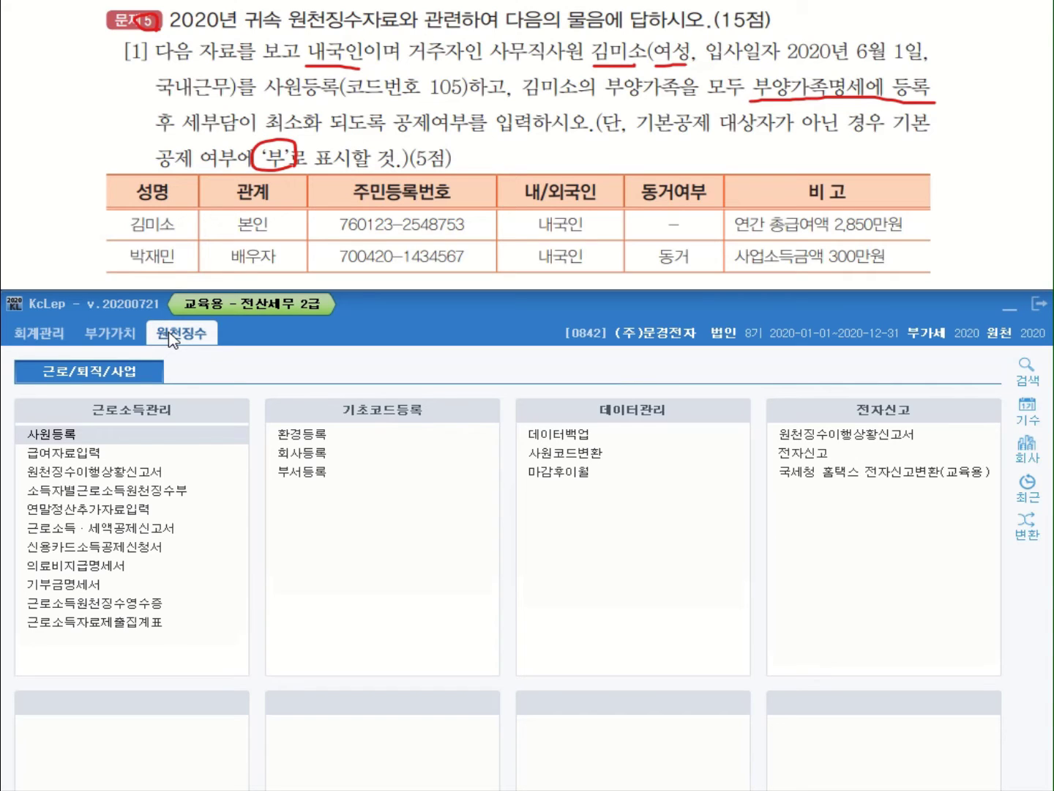
pyautogui.click(53, 435)
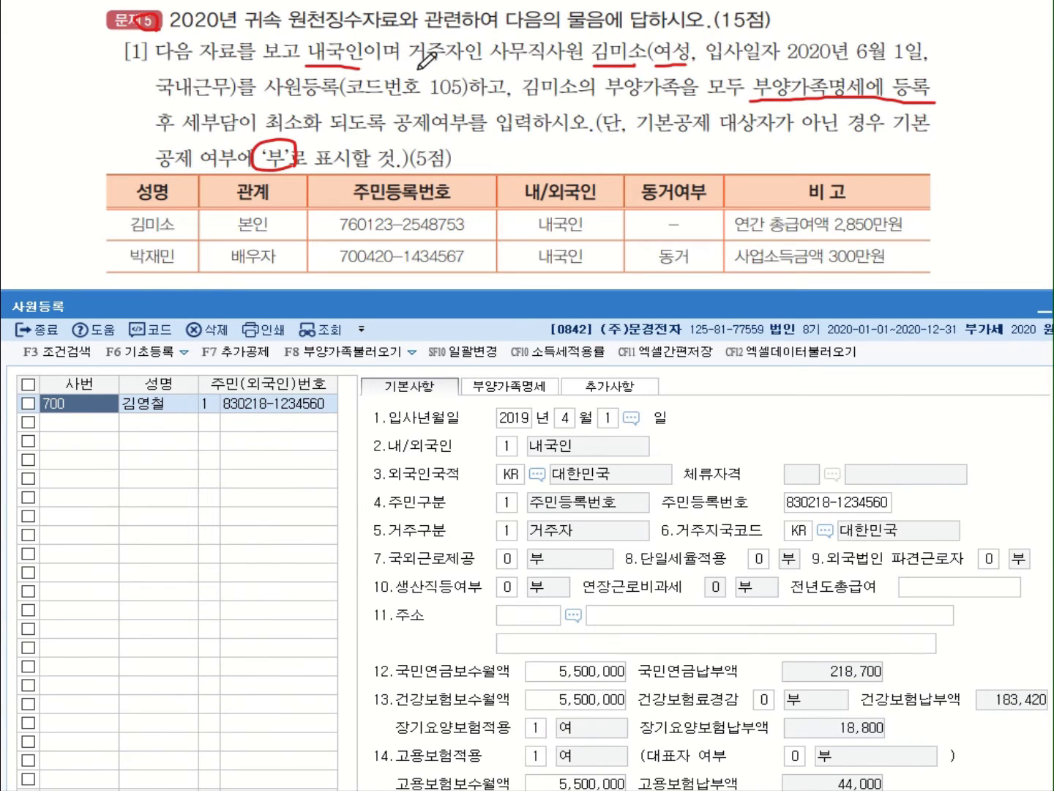
# Add a new employee record with code 105 below 700 and enter her name
pyautogui.moveTo(477, 82)
pyautogui.mouseDown()
pyautogui.moveTo(437, 91)
pyautogui.moveTo(472, 86)
pyautogui.mouseUp()
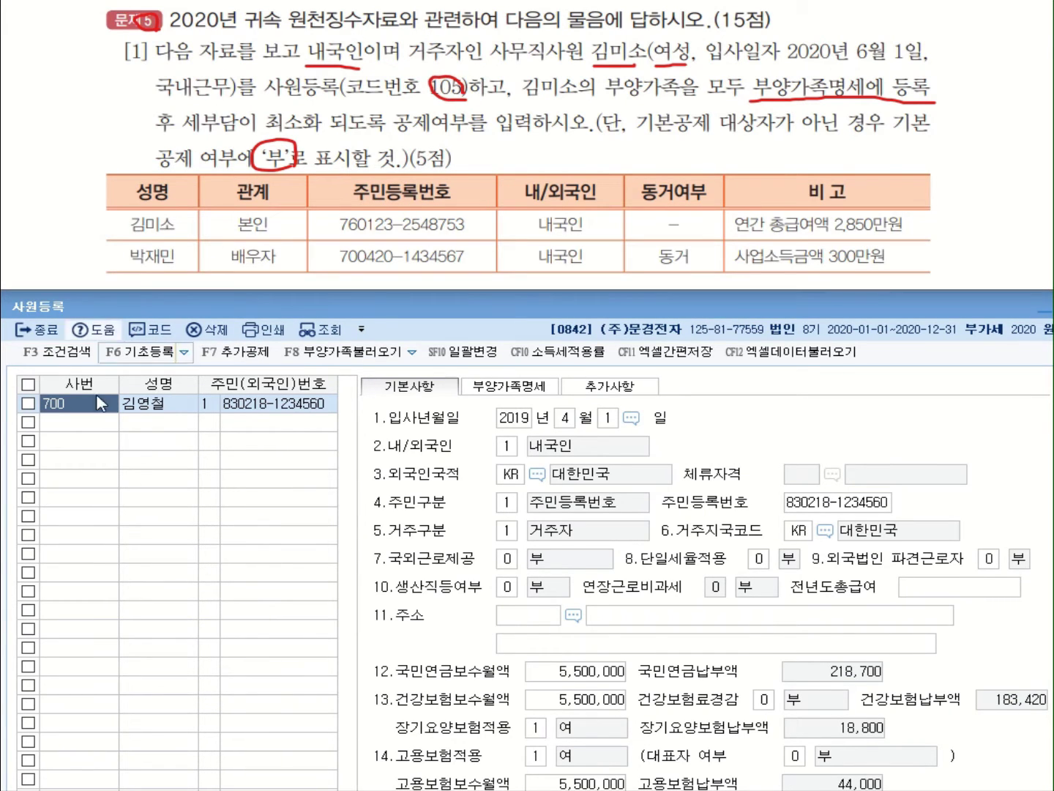
pyautogui.click(102, 424)
pyautogui.write('105')
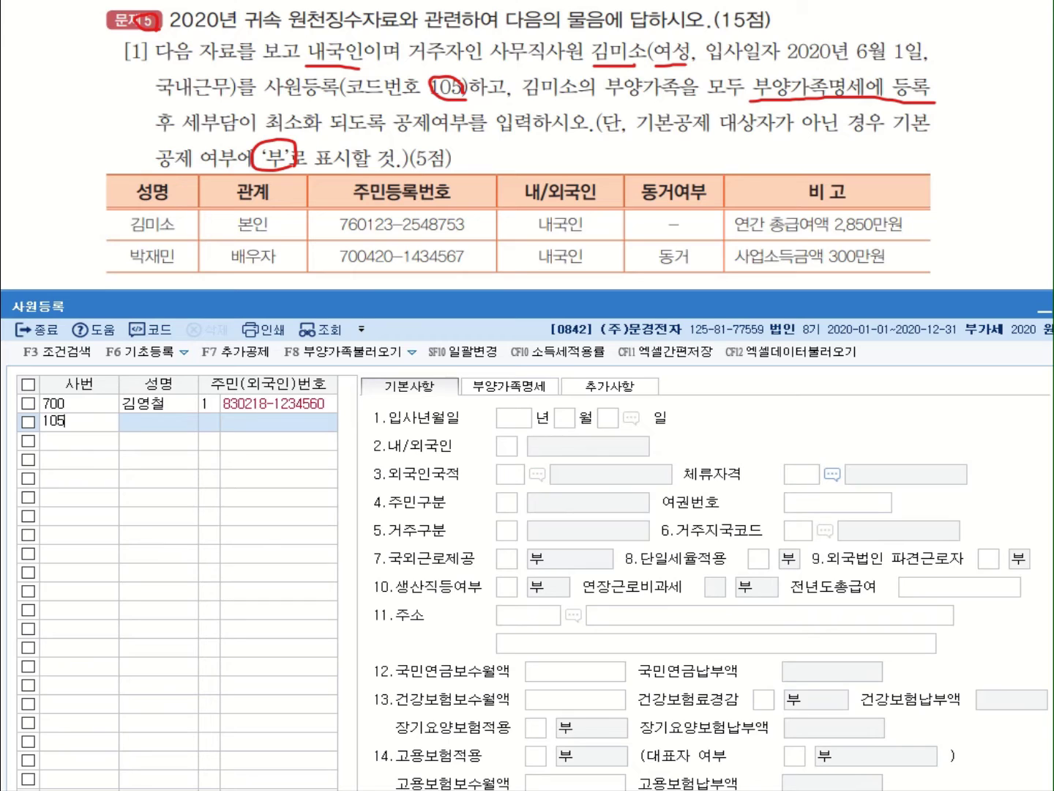
pyautogui.press('Return')
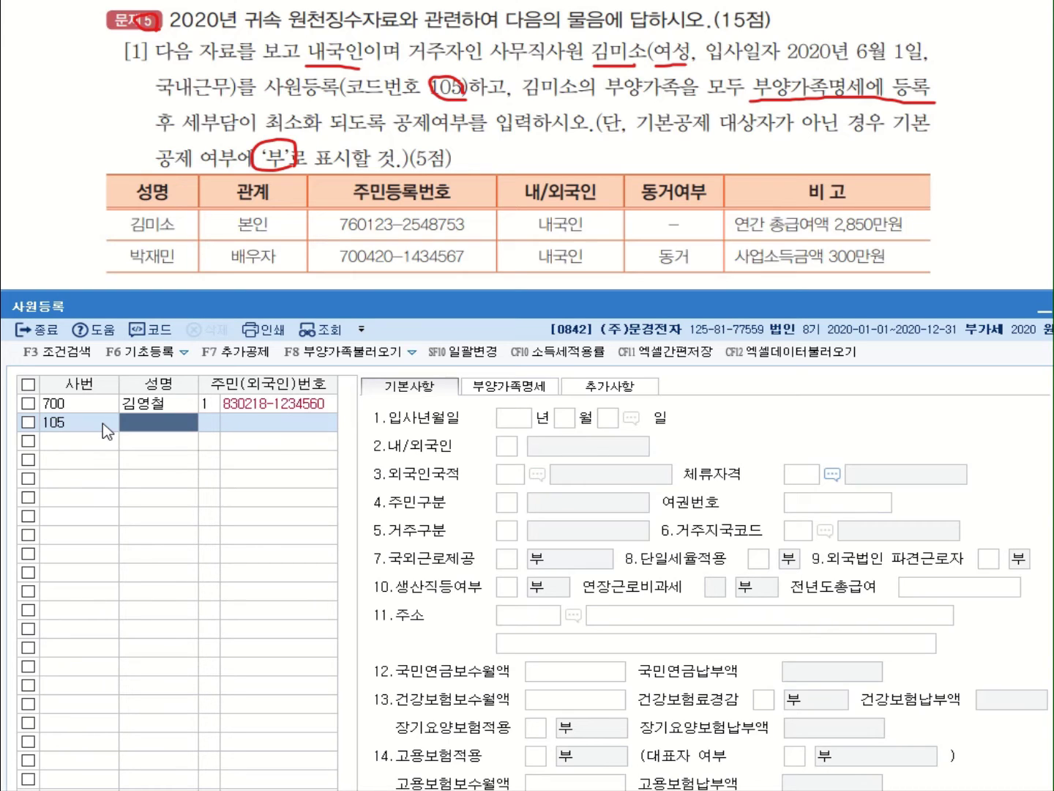
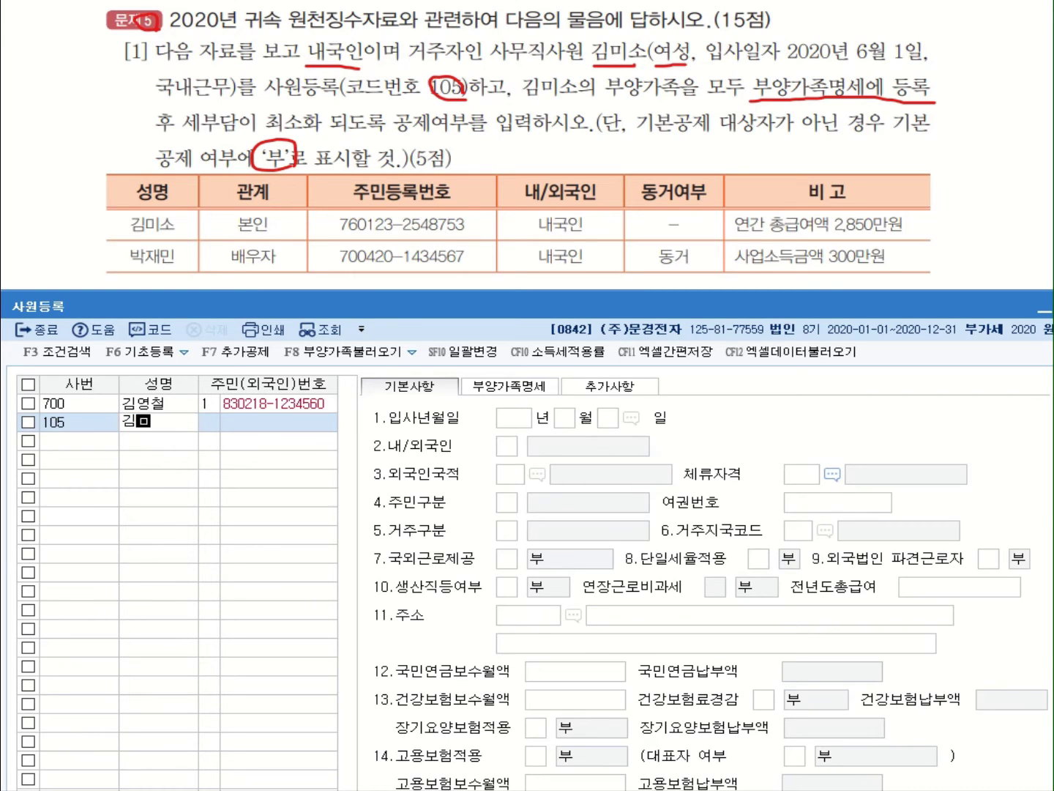
pyautogui.press('Return')
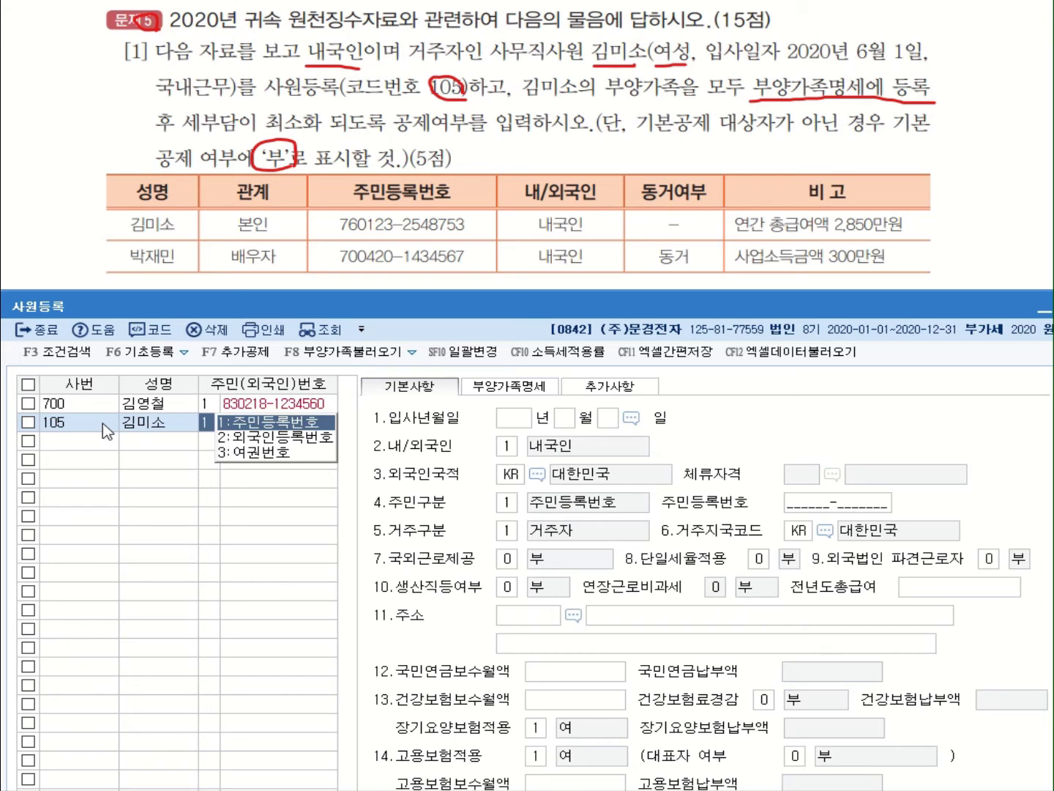
# Enter her resident registration number and hire date 2020-06-01, keeping 1.내국인
pyautogui.click(252, 424)
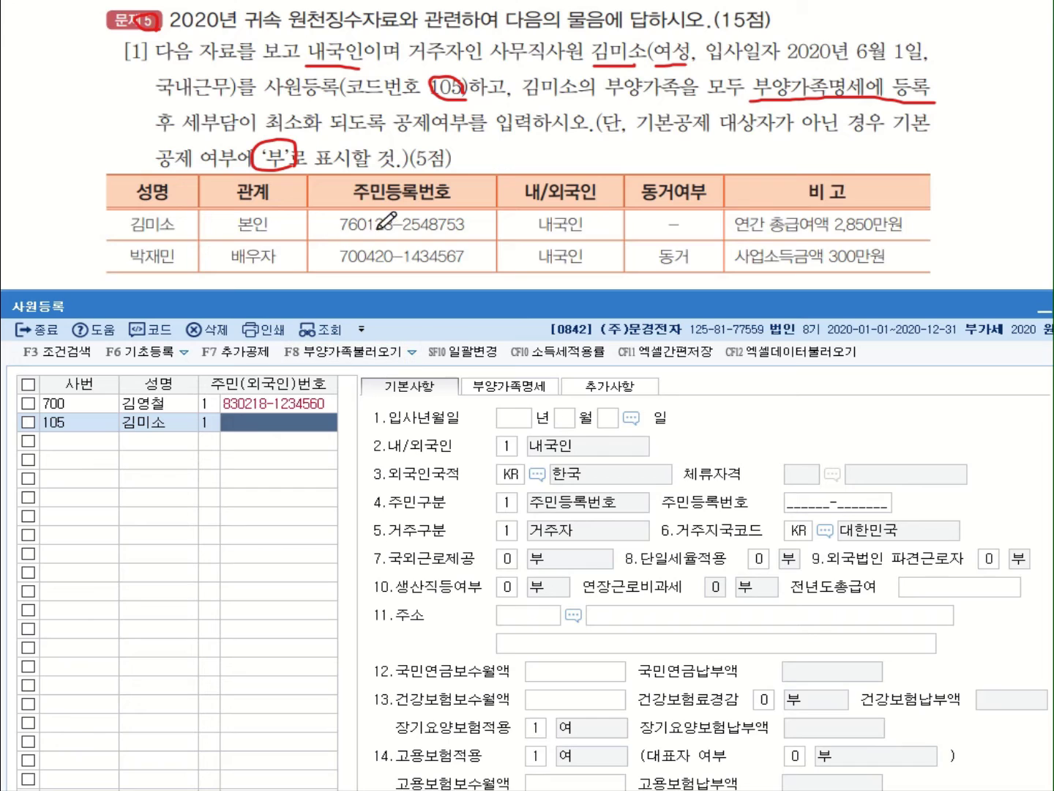
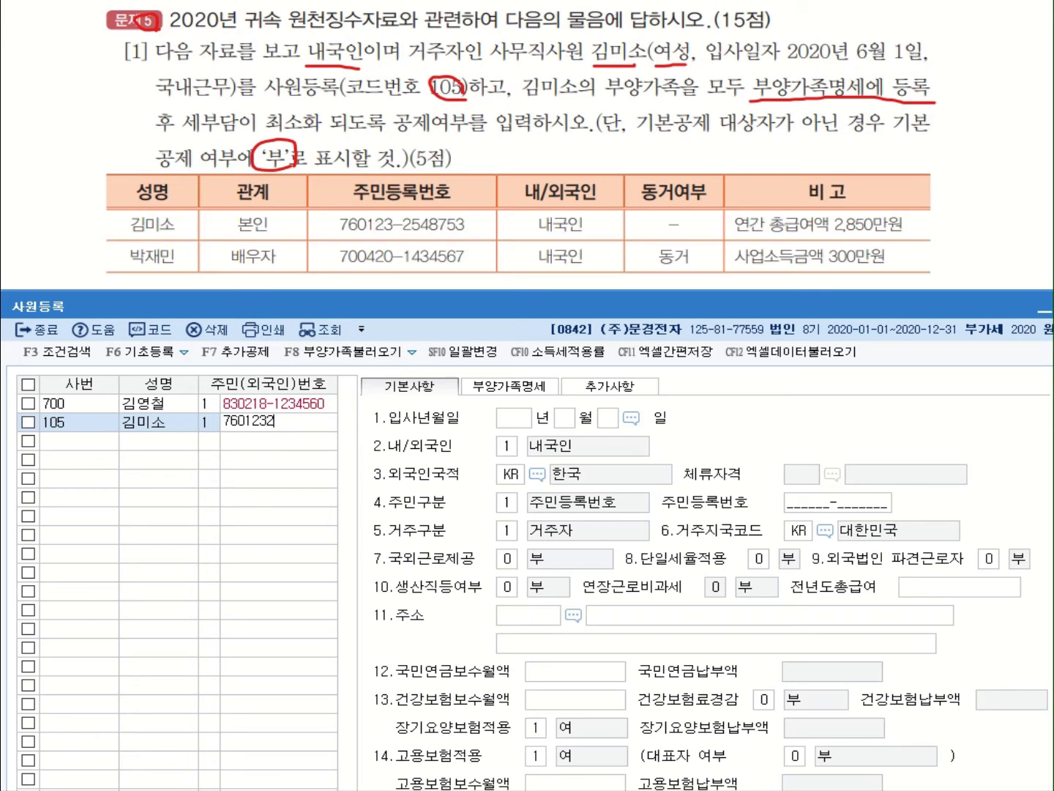
pyautogui.press('Return')
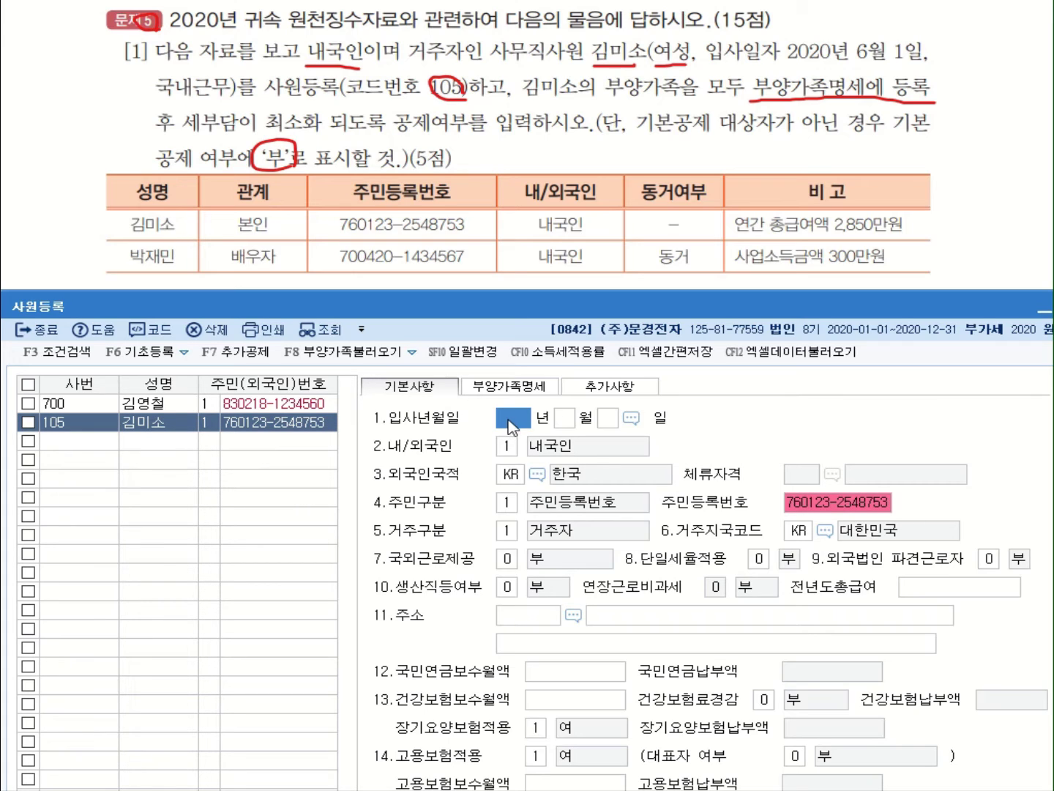
pyautogui.write('2020 년 6 월 1')
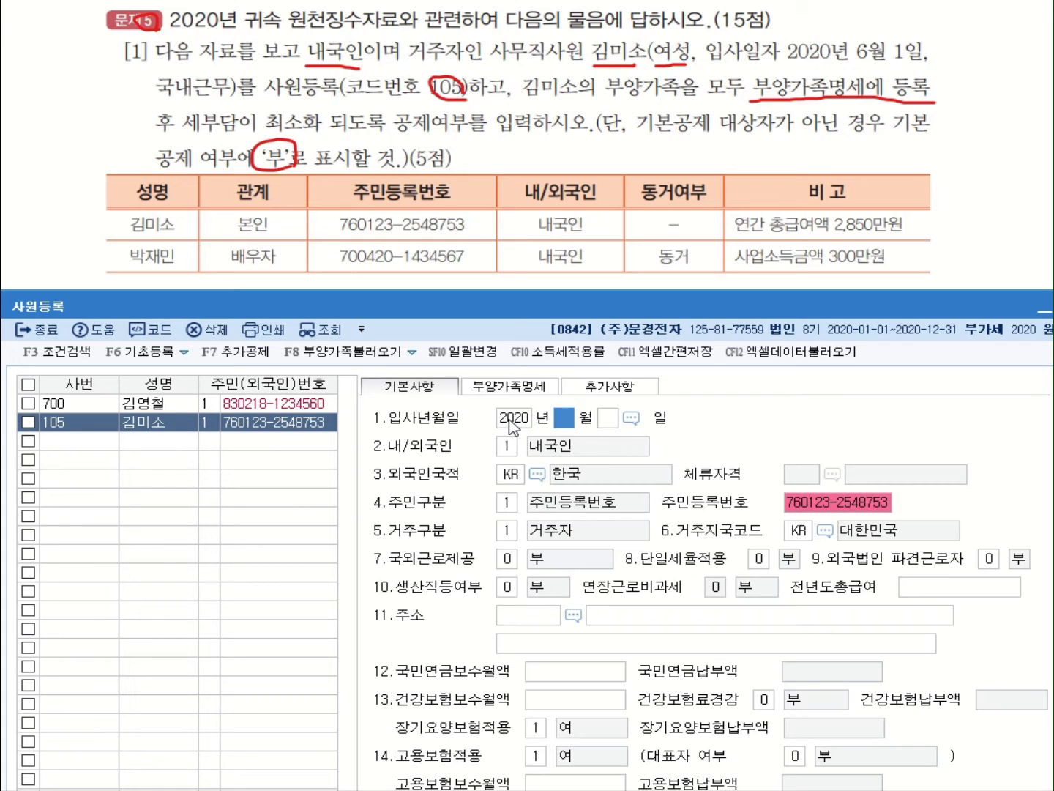
pyautogui.press('Return')
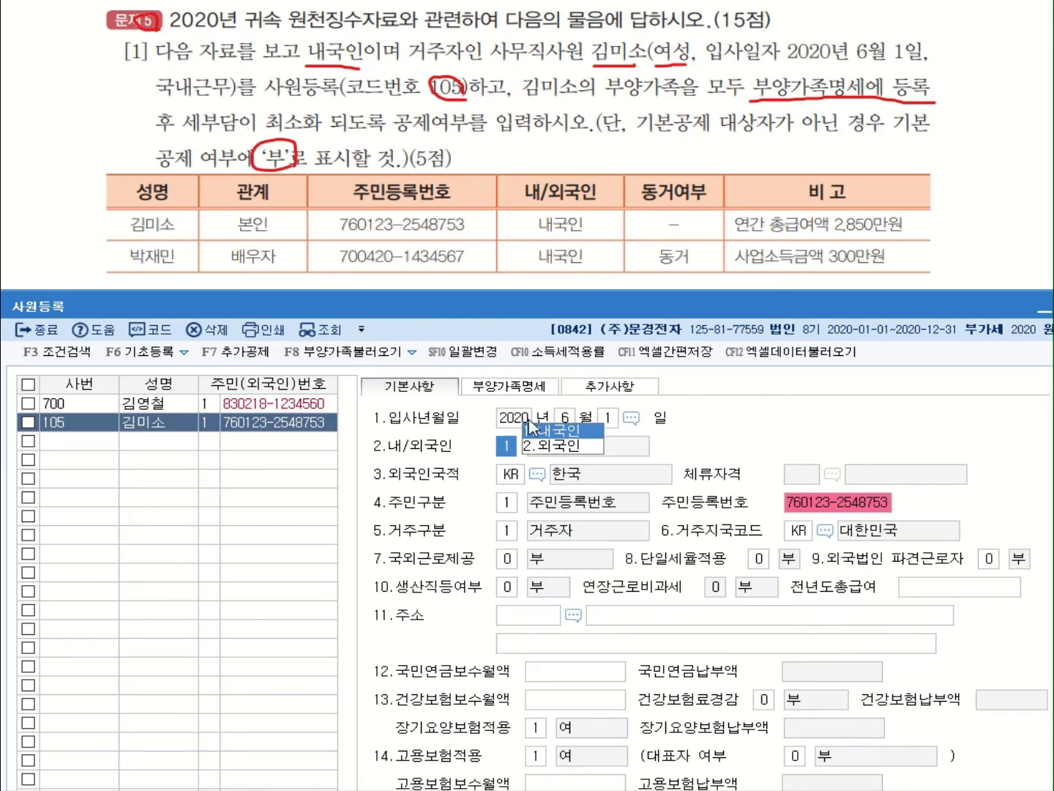
pyautogui.press('Return')
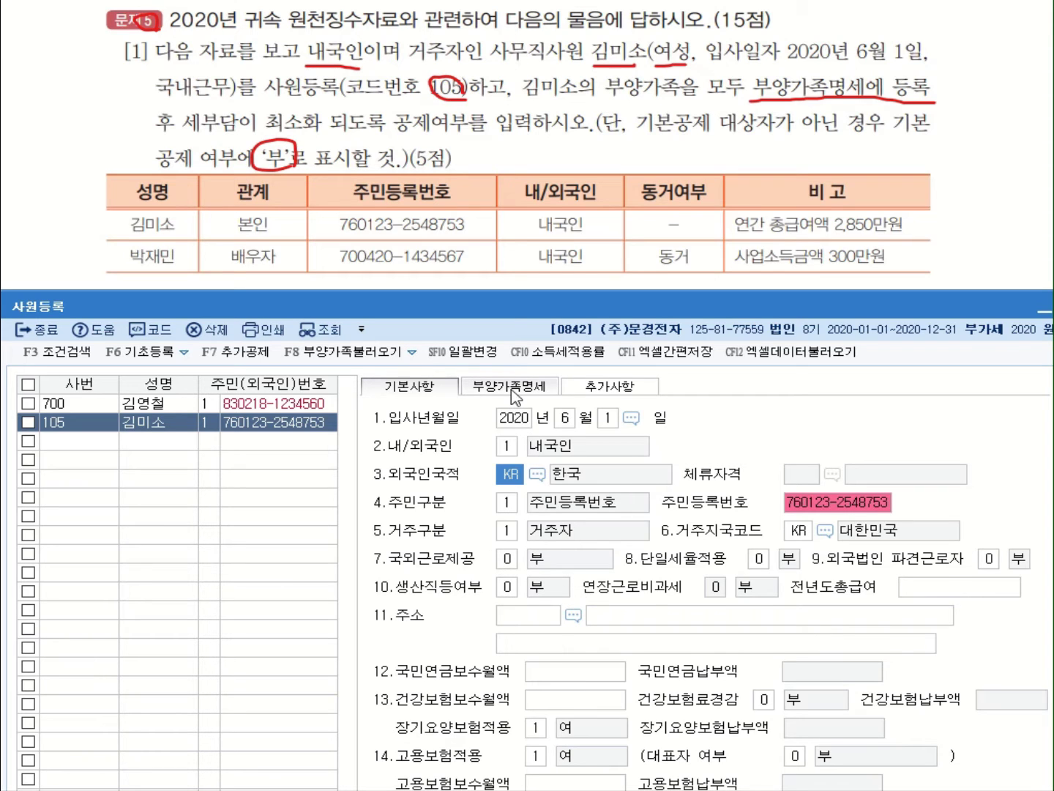
# In 부양가족명세, set 본인's 부녀자 deduction to 1:여 so it shows ○
pyautogui.click(517, 398)
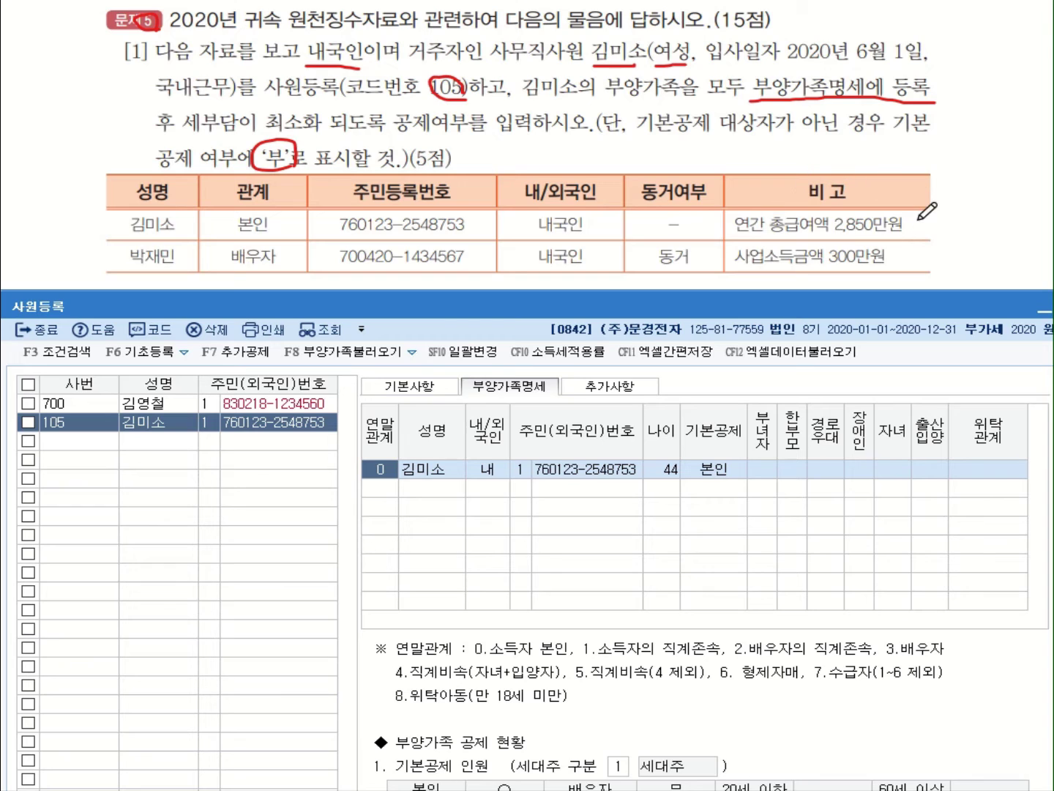
pyautogui.click(763, 469)
pyautogui.click(796, 464)
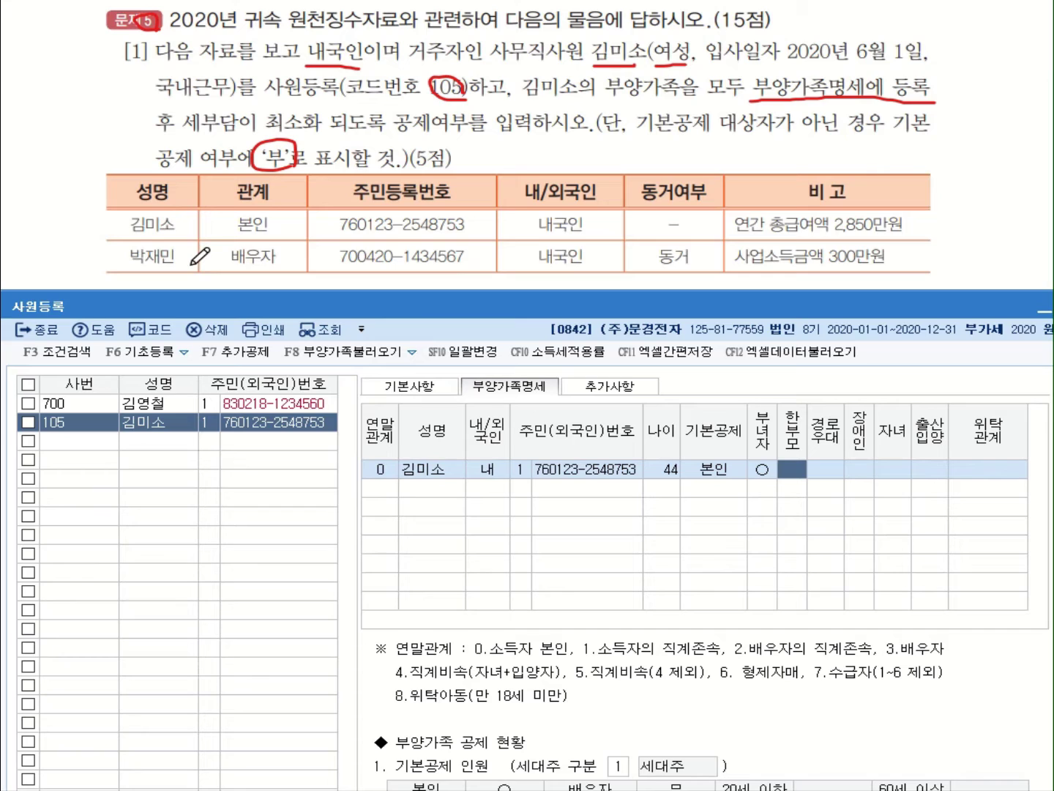
pyautogui.click(376, 491)
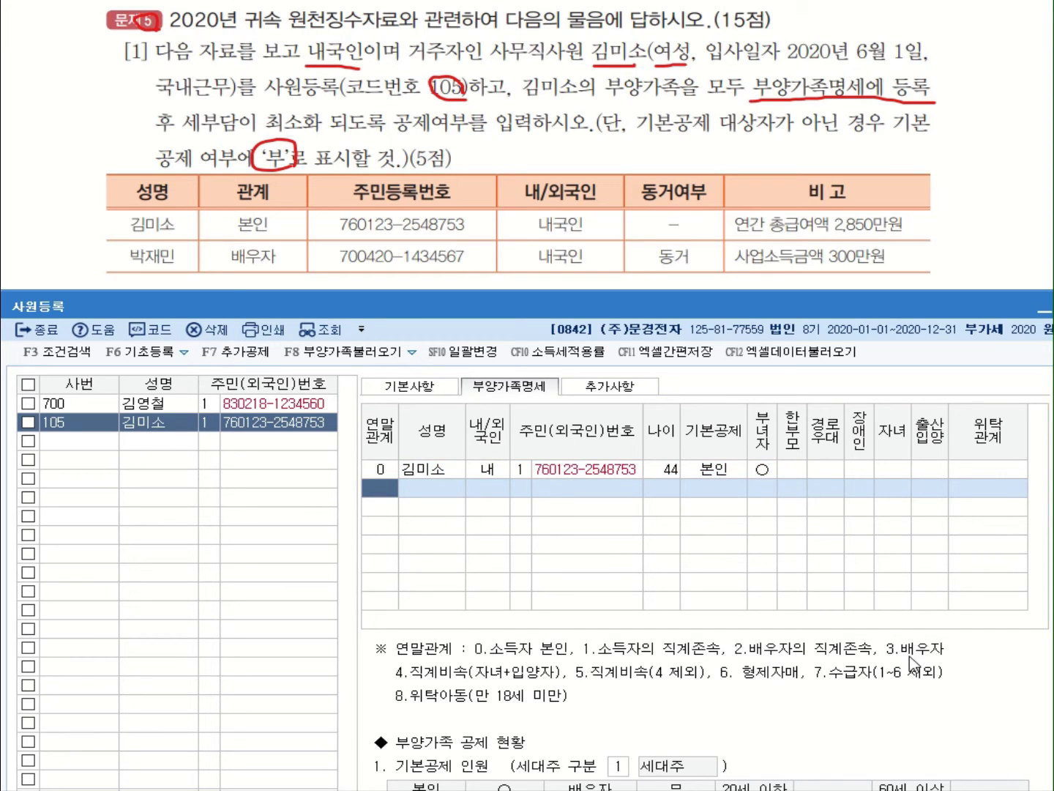
# Add the spouse with relation 3, 내국인, ID type 1, her resident number, and 기본공제 0:부
pyautogui.write('3')
pyautogui.press('Return')
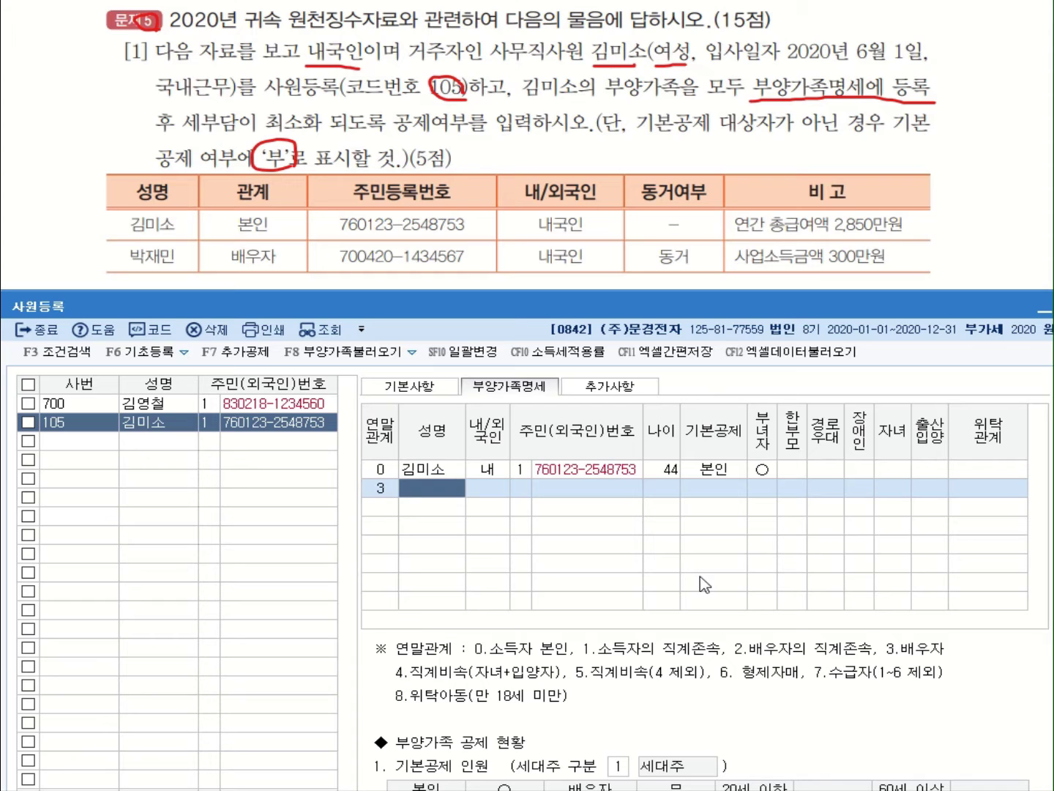
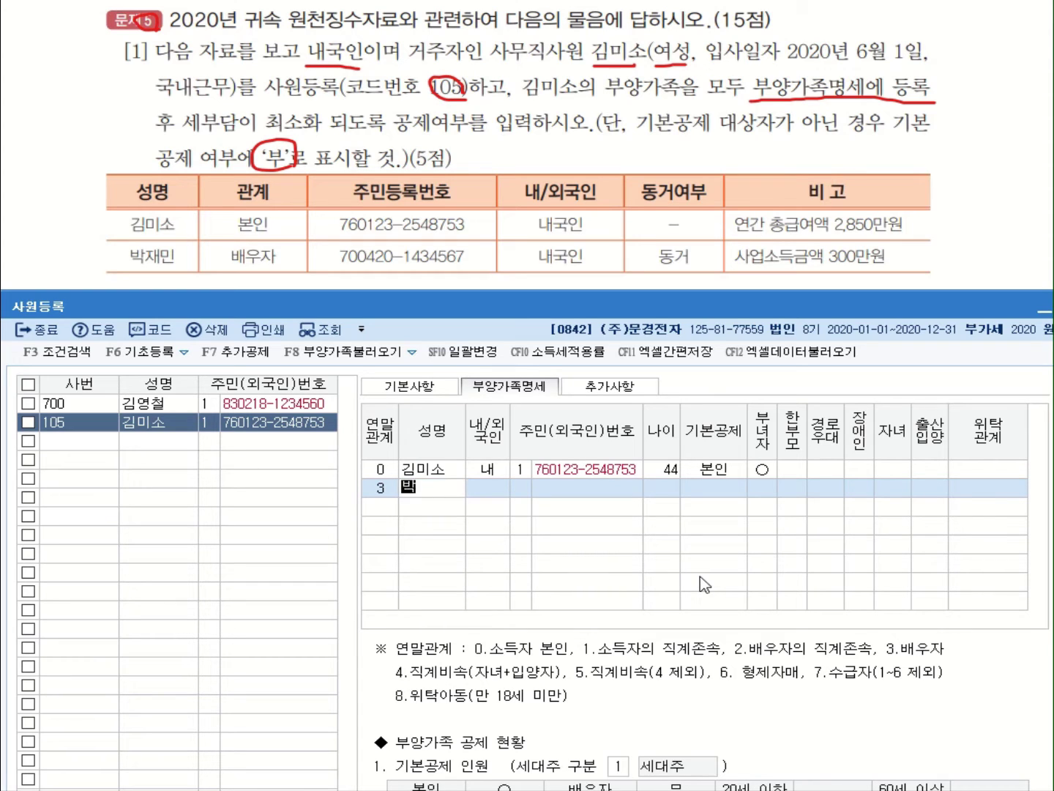
pyautogui.press('Return')
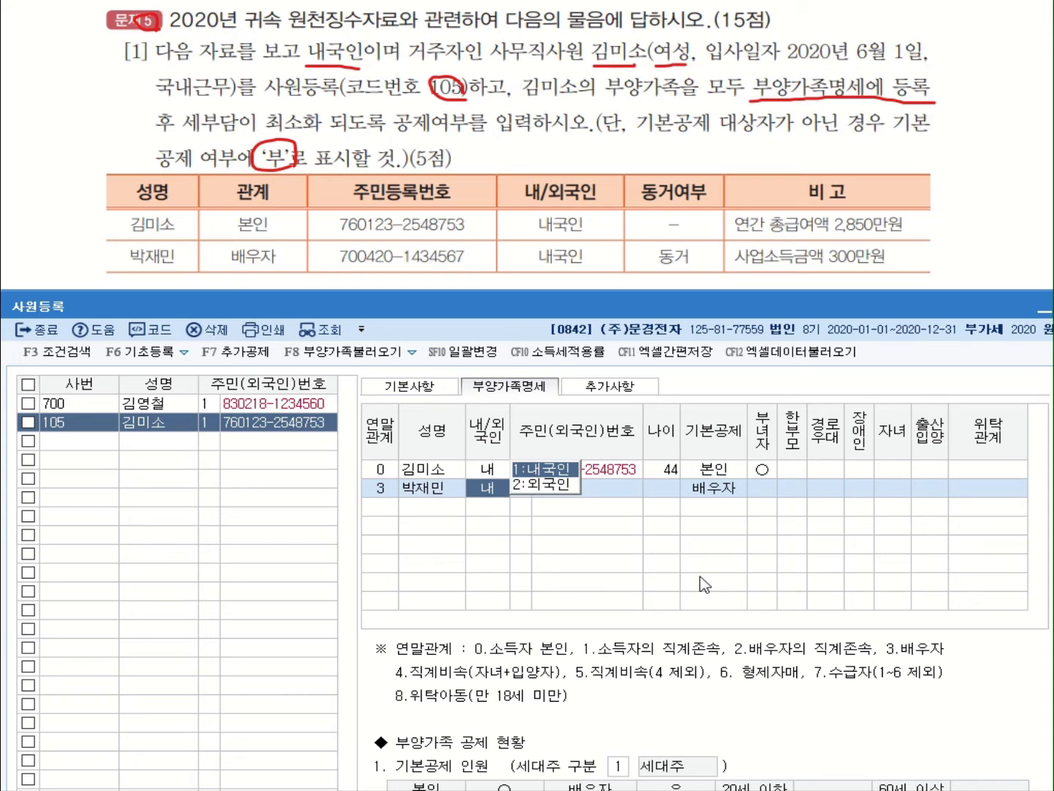
pyautogui.press('Return')
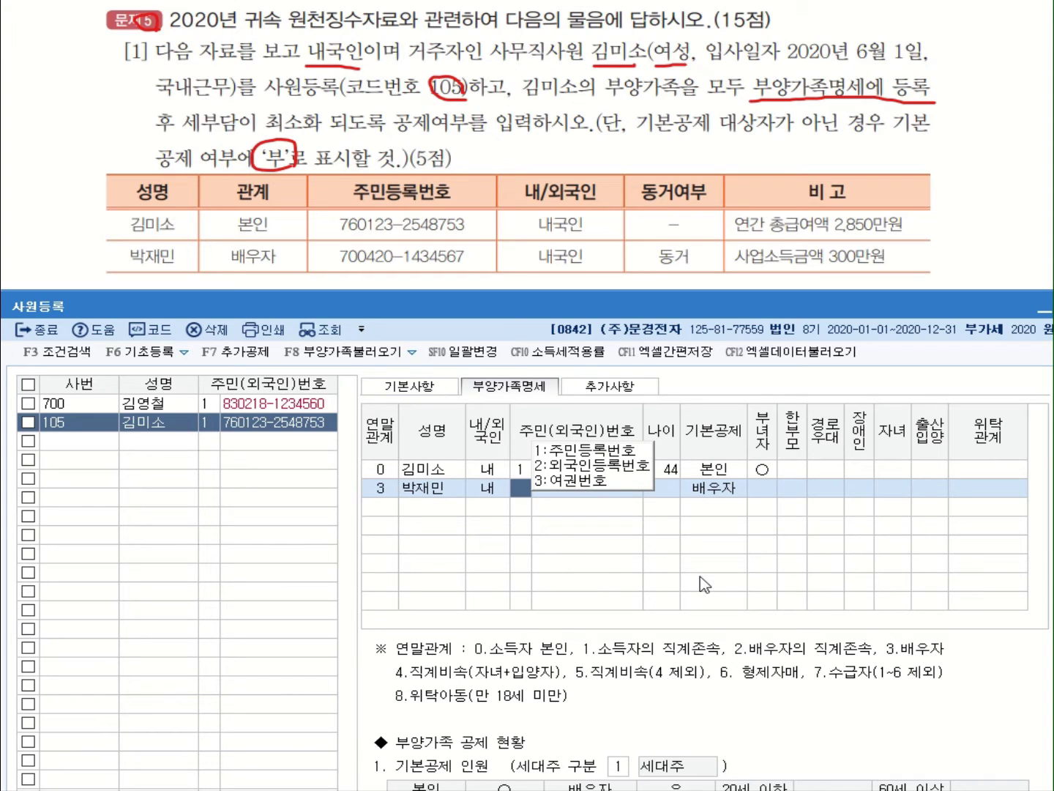
pyautogui.press('Return')
pyautogui.press('Left')
pyautogui.write('1')
pyautogui.press('Return')
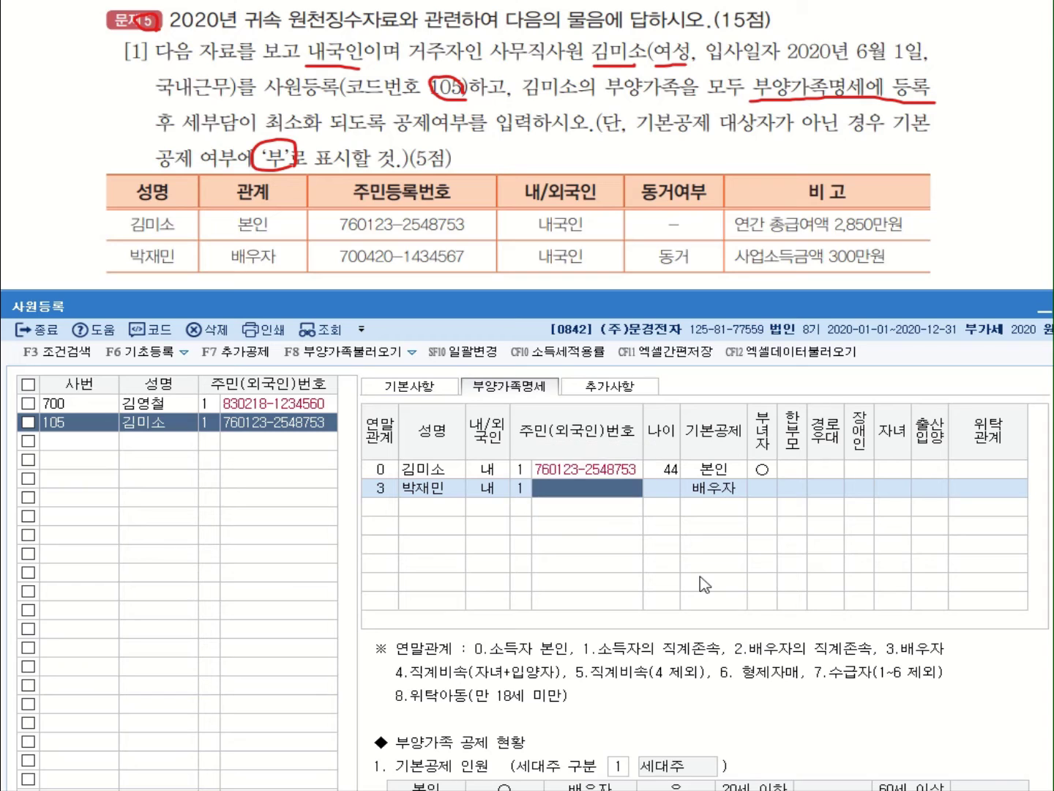
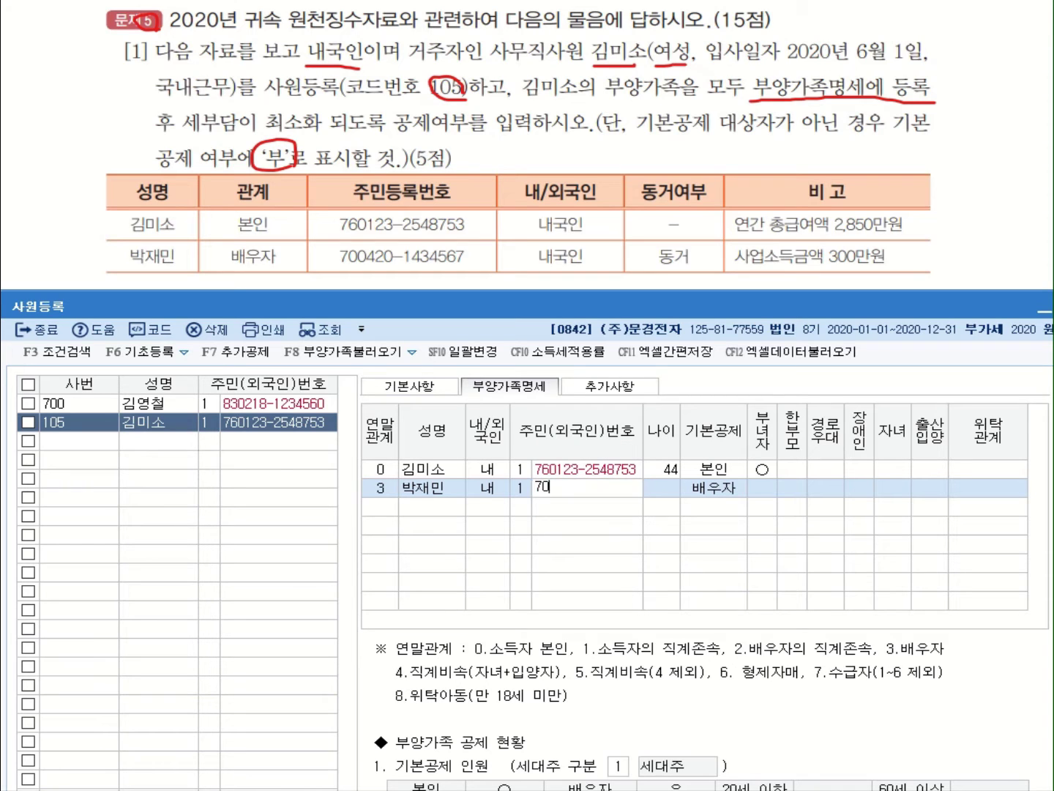
pyautogui.press('Return')
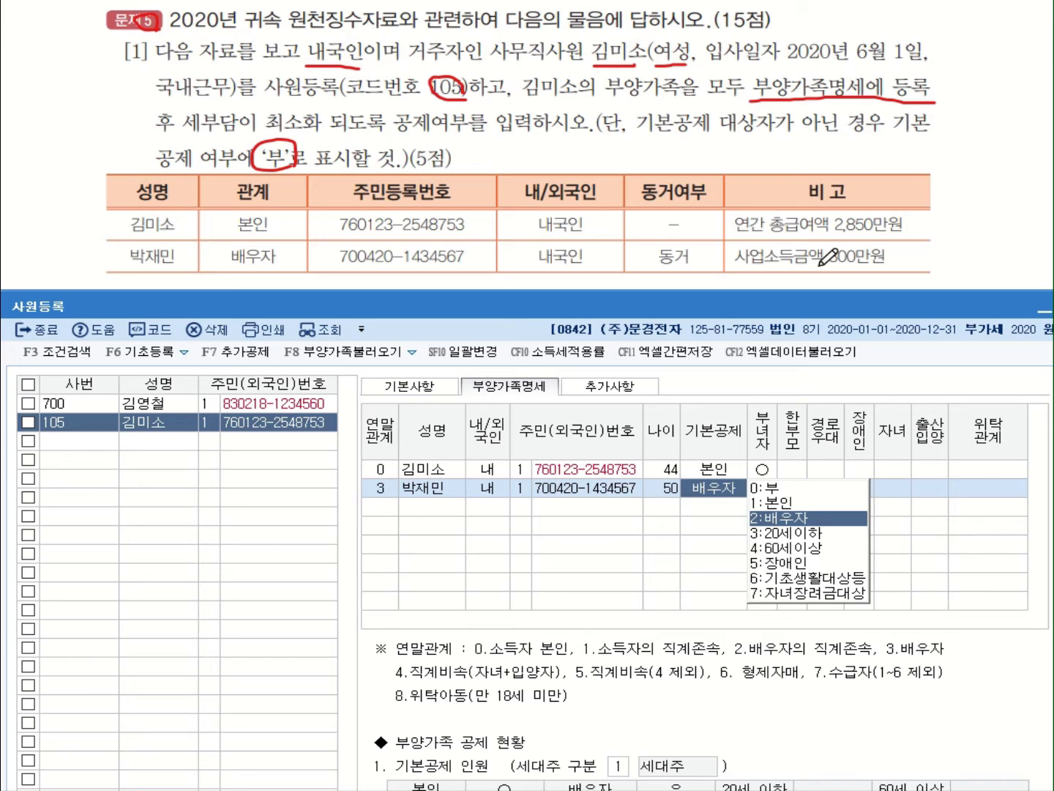
pyautogui.click(766, 489)
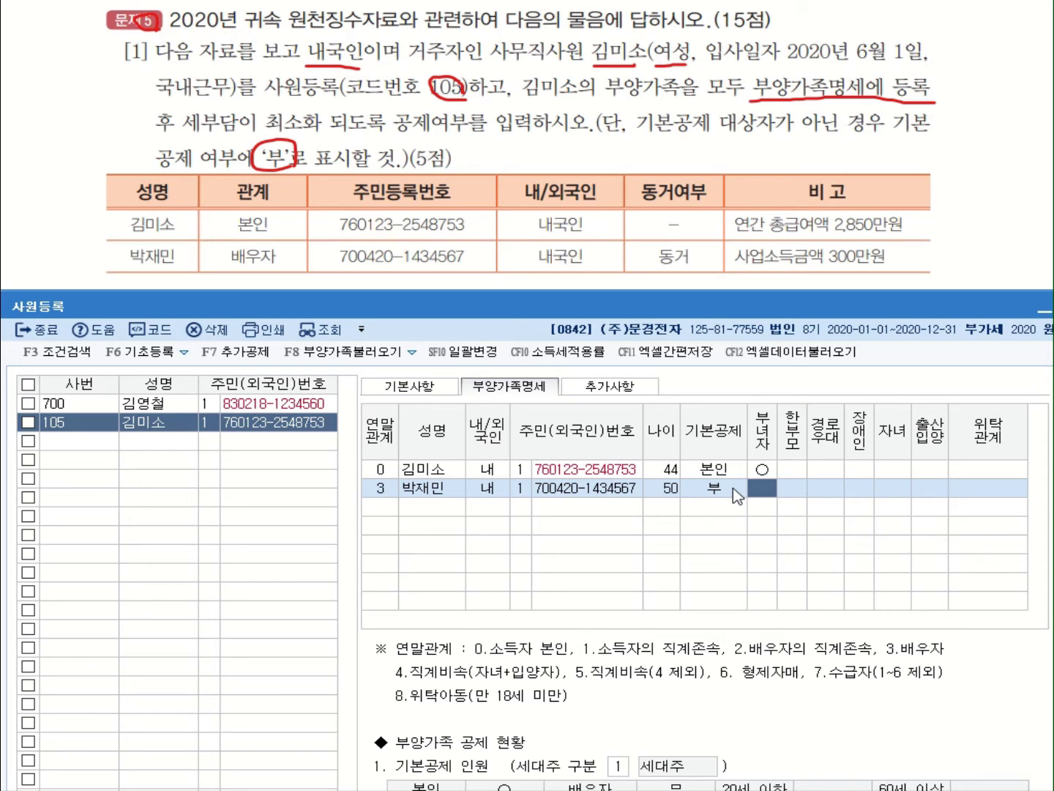
pyautogui.scroll(-5, 325, 48)
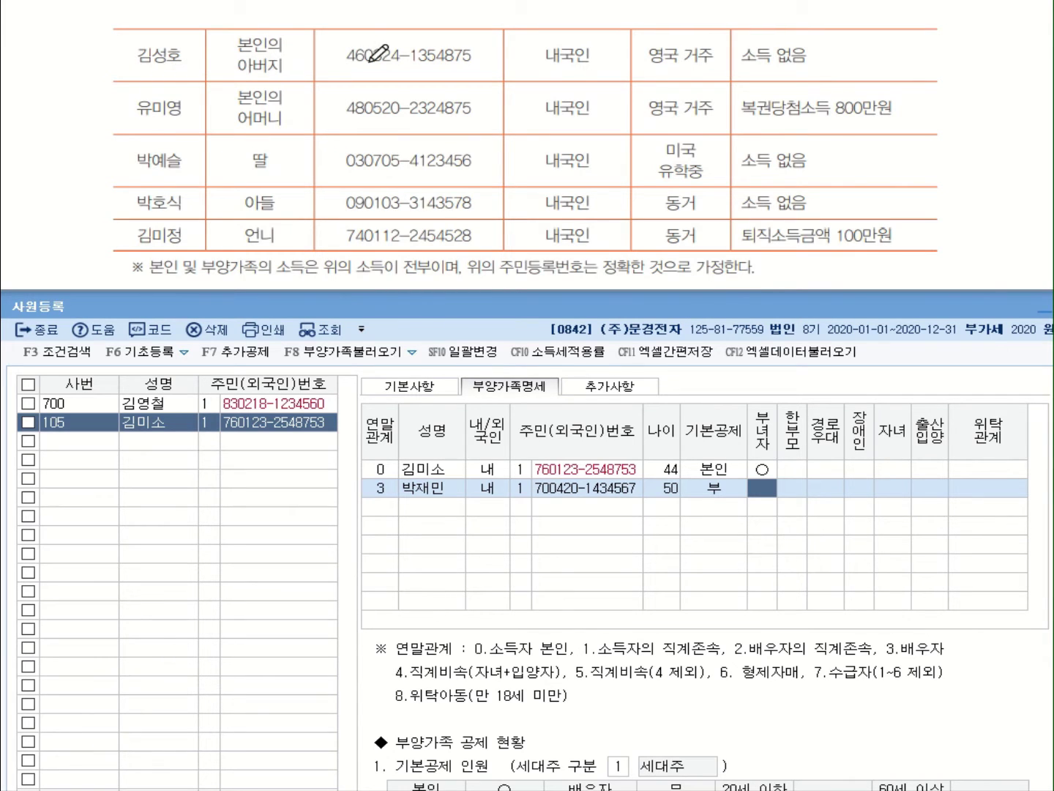
# Note the father's overseas residence and no income, then enter relation 1 in a new row
pyautogui.moveTo(559, 66); pyautogui.dragTo(588, 62)
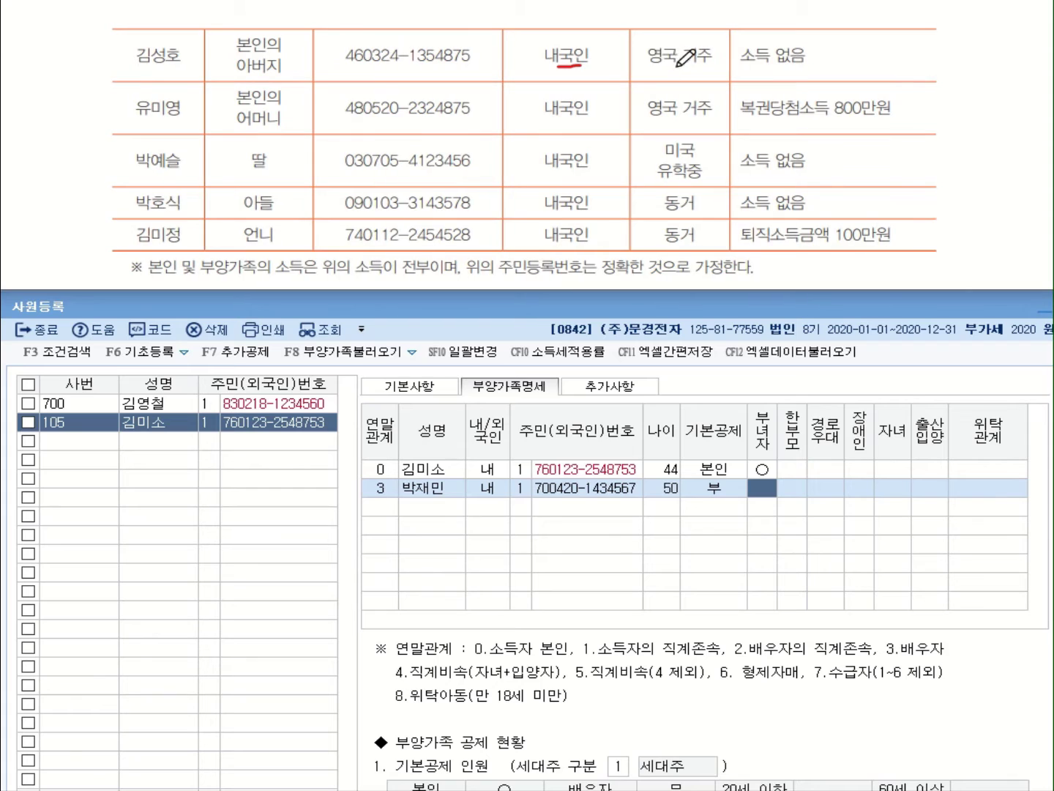
pyautogui.moveTo(678, 66)
pyautogui.mouseDown()
pyautogui.moveTo(653, 37)
pyautogui.moveTo(681, 64)
pyautogui.moveTo(824, 73)
pyautogui.mouseUp()
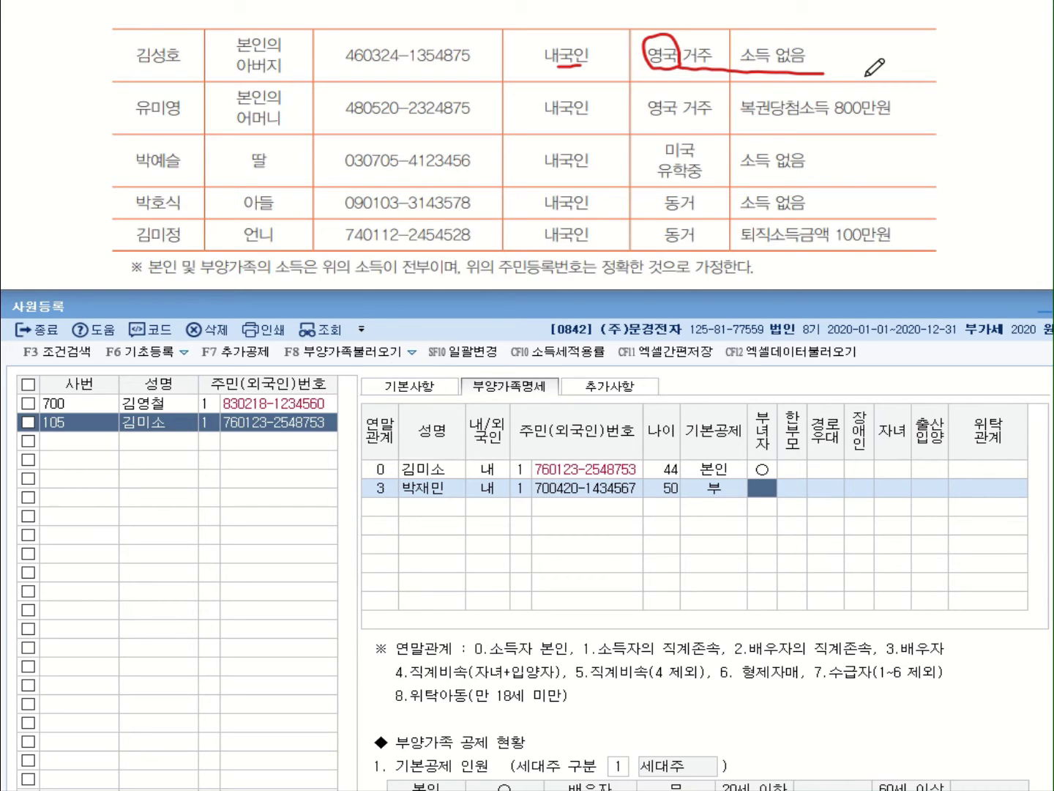
pyautogui.click(386, 509)
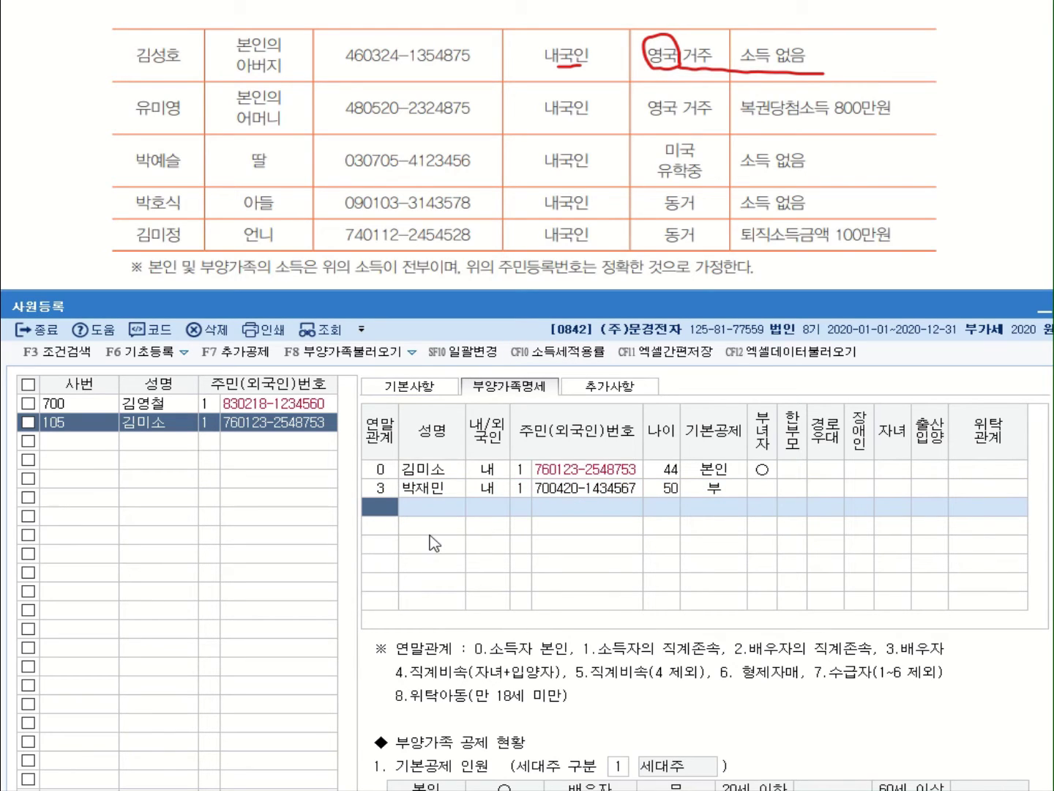
pyautogui.write('1')
pyautogui.press('Return')
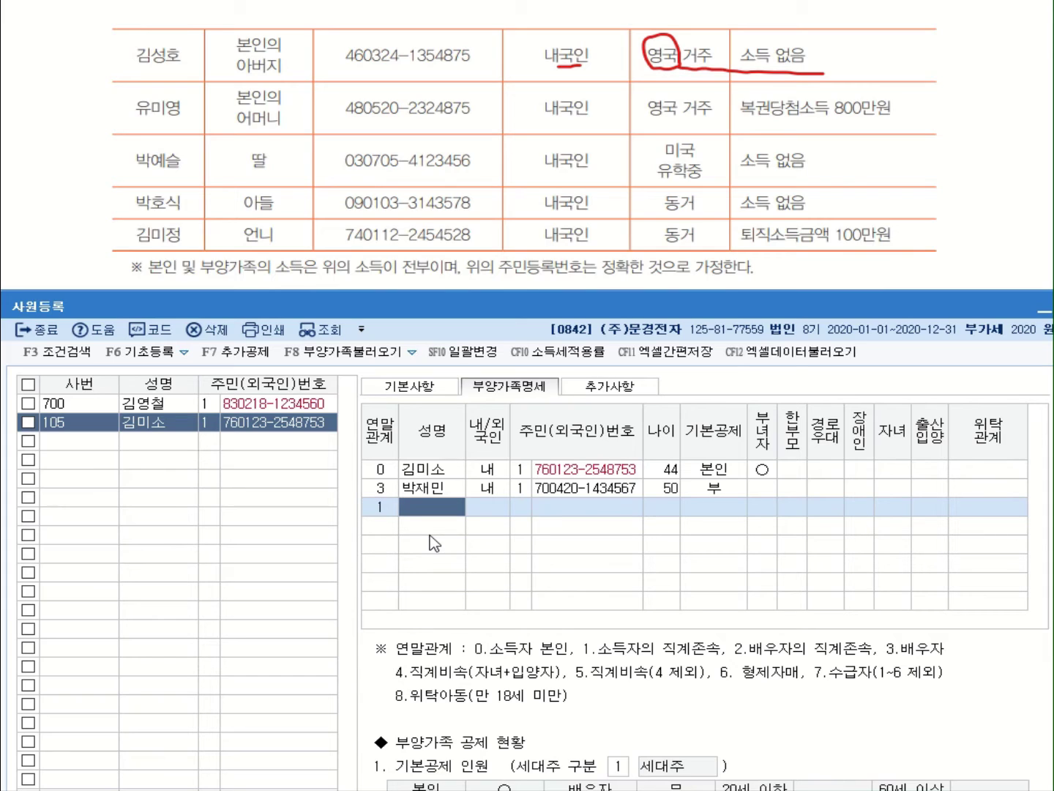
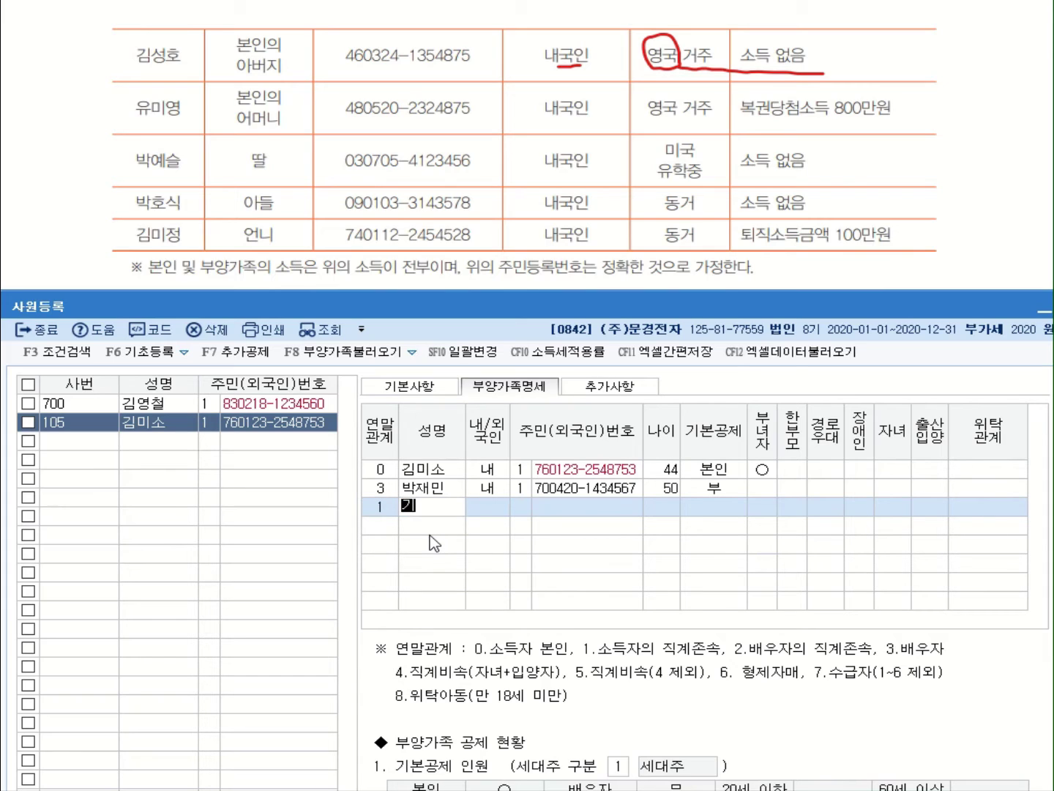
# Enter the father's name, 내국인, ID type 1 and resident number, changing 기본공제 to 0:부
pyautogui.press('Return')
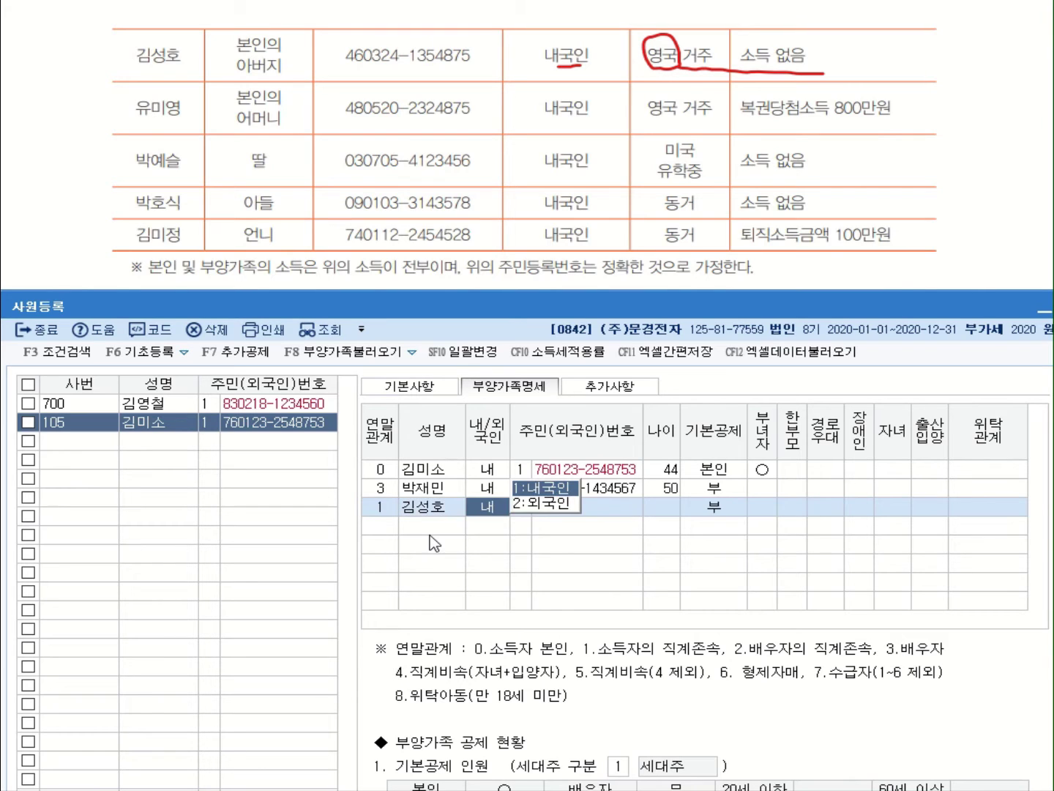
pyautogui.press('Return')
pyautogui.write('1')
pyautogui.press('Return')
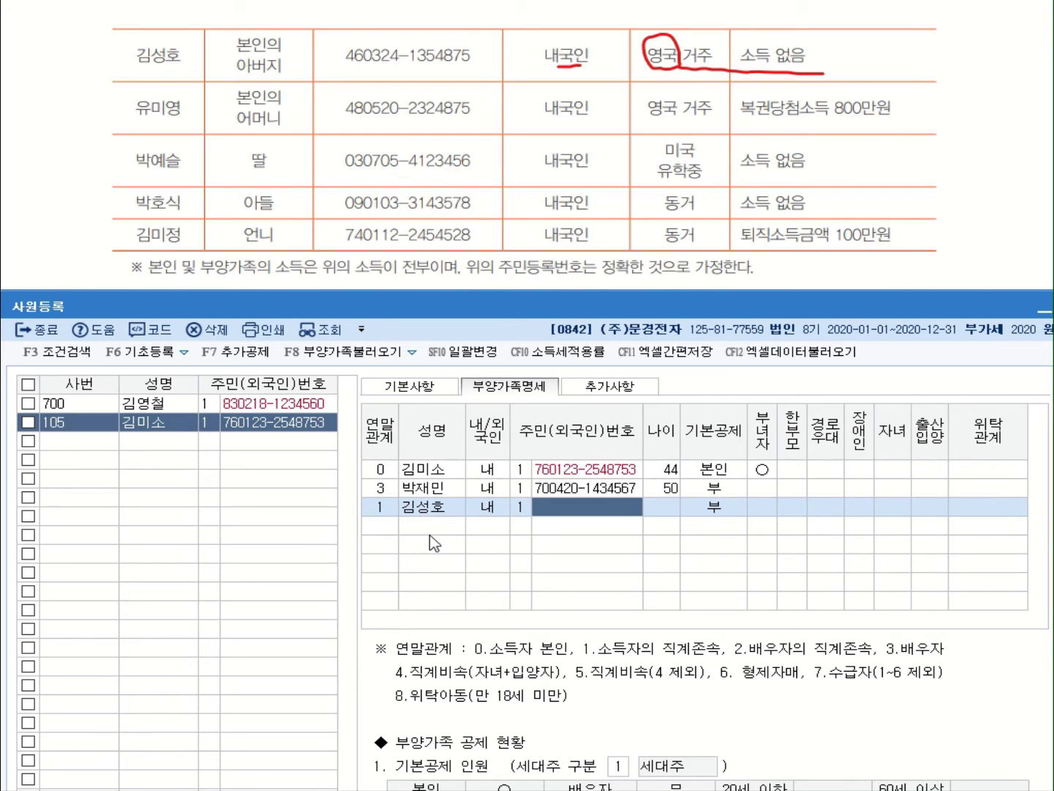
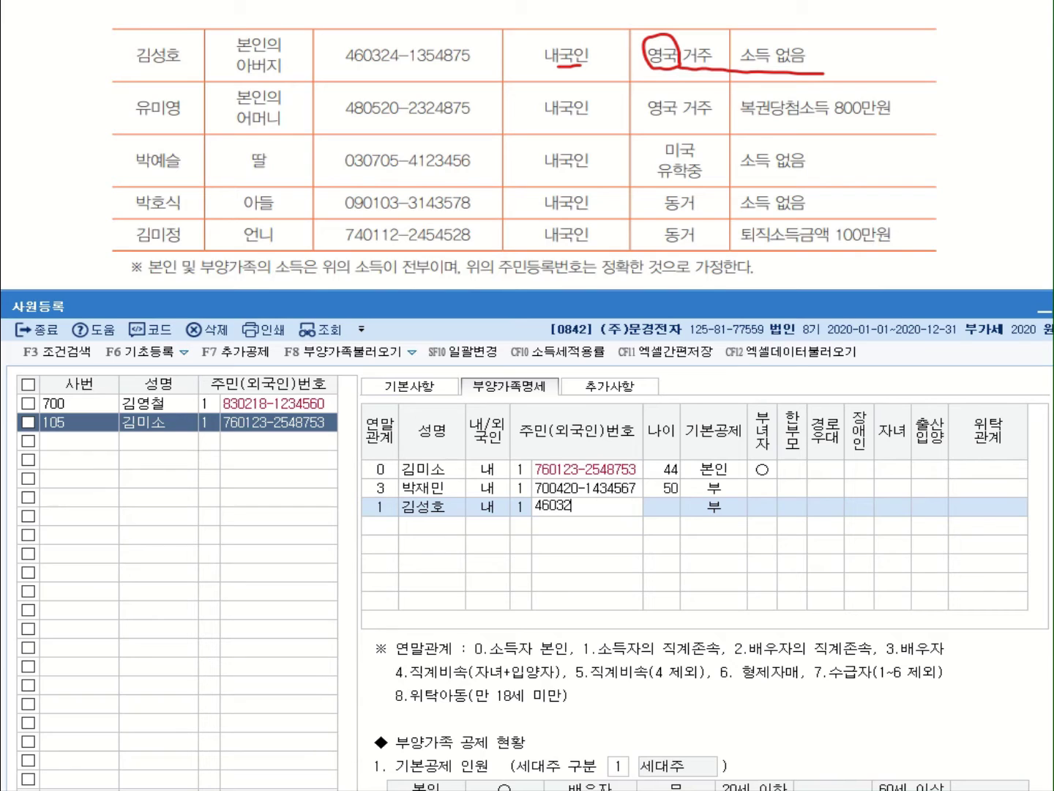
pyautogui.press('Return')
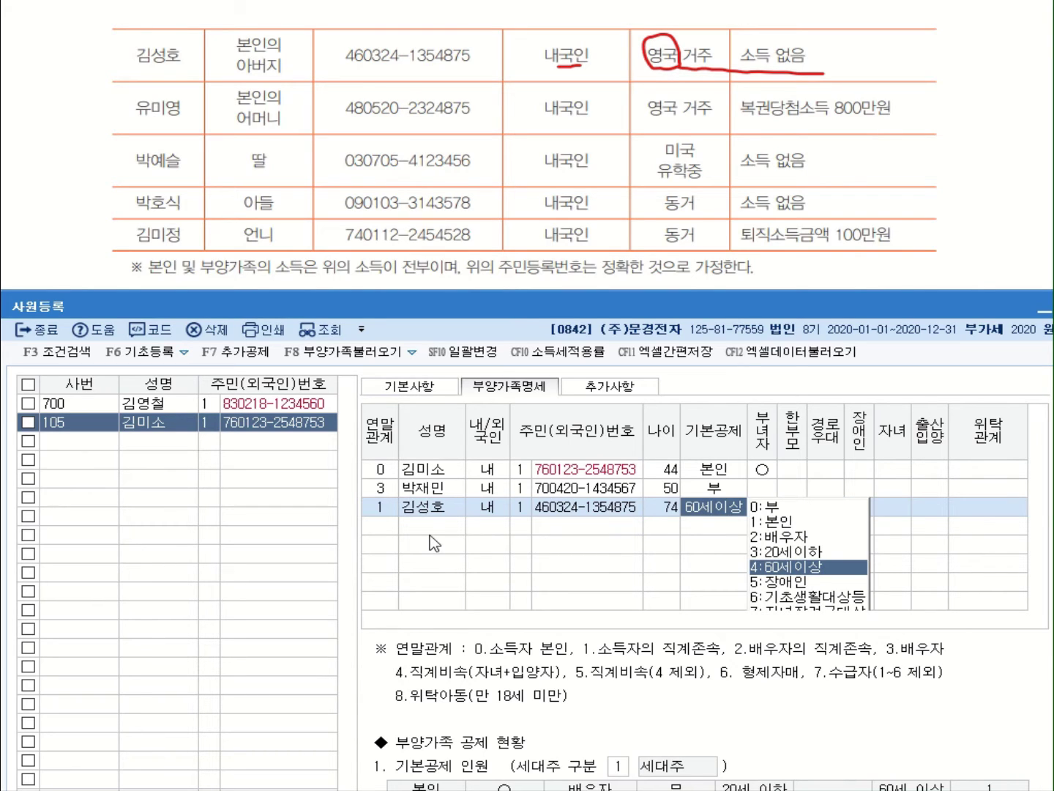
pyautogui.press('0')
pyautogui.press('Return')
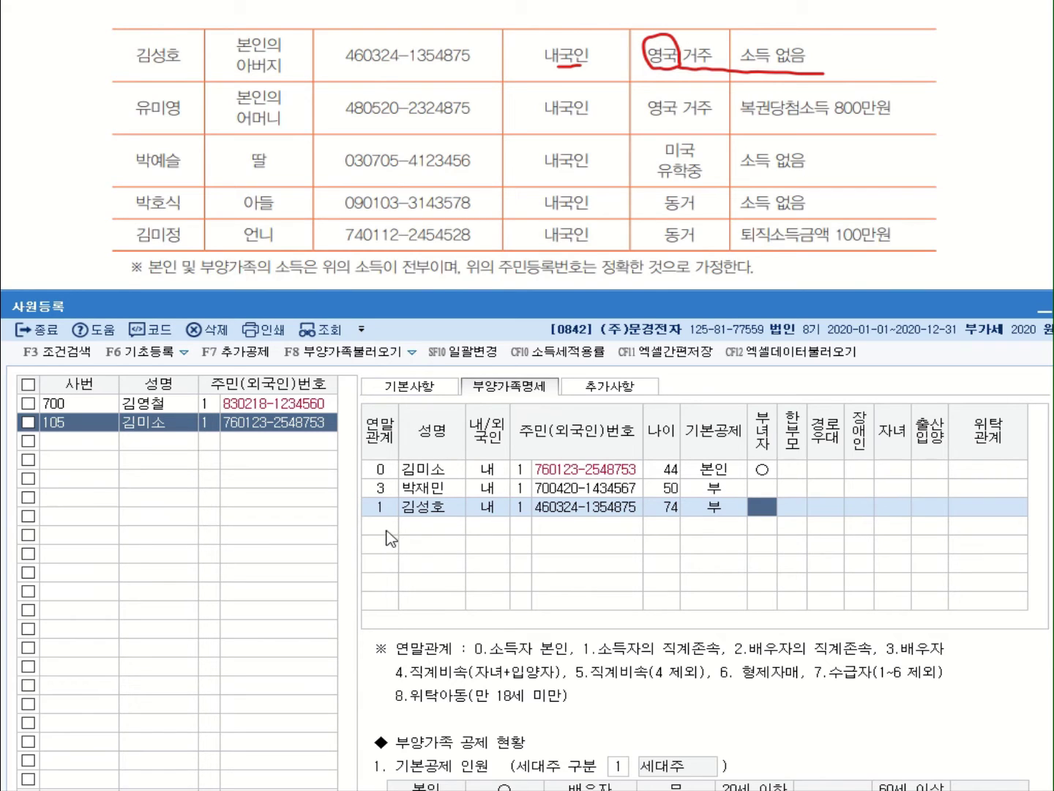
pyautogui.click(388, 532)
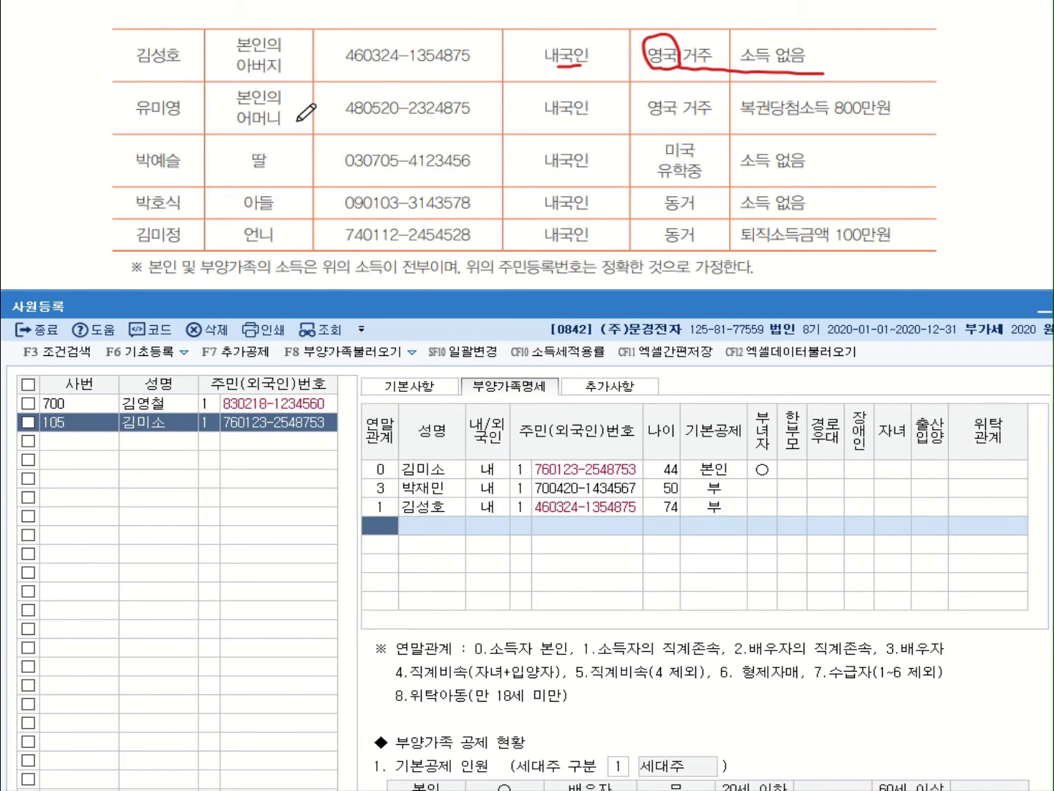
# Add the mother with relation 1, her name and resident number, age 72, and 기본공제 0:부
pyautogui.moveTo(677, 116)
pyautogui.mouseDown()
pyautogui.moveTo(651, 119)
pyautogui.moveTo(673, 101)
pyautogui.moveTo(677, 119)
pyautogui.mouseUp()
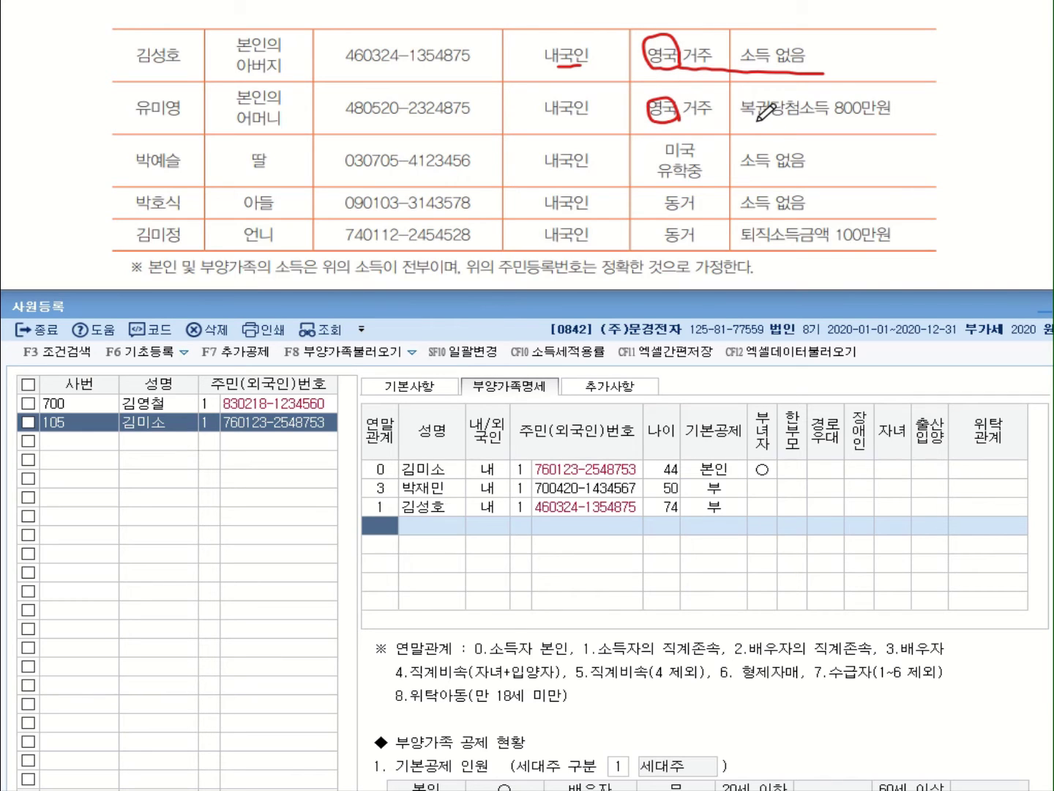
pyautogui.moveTo(739, 121); pyautogui.dragTo(902, 122)
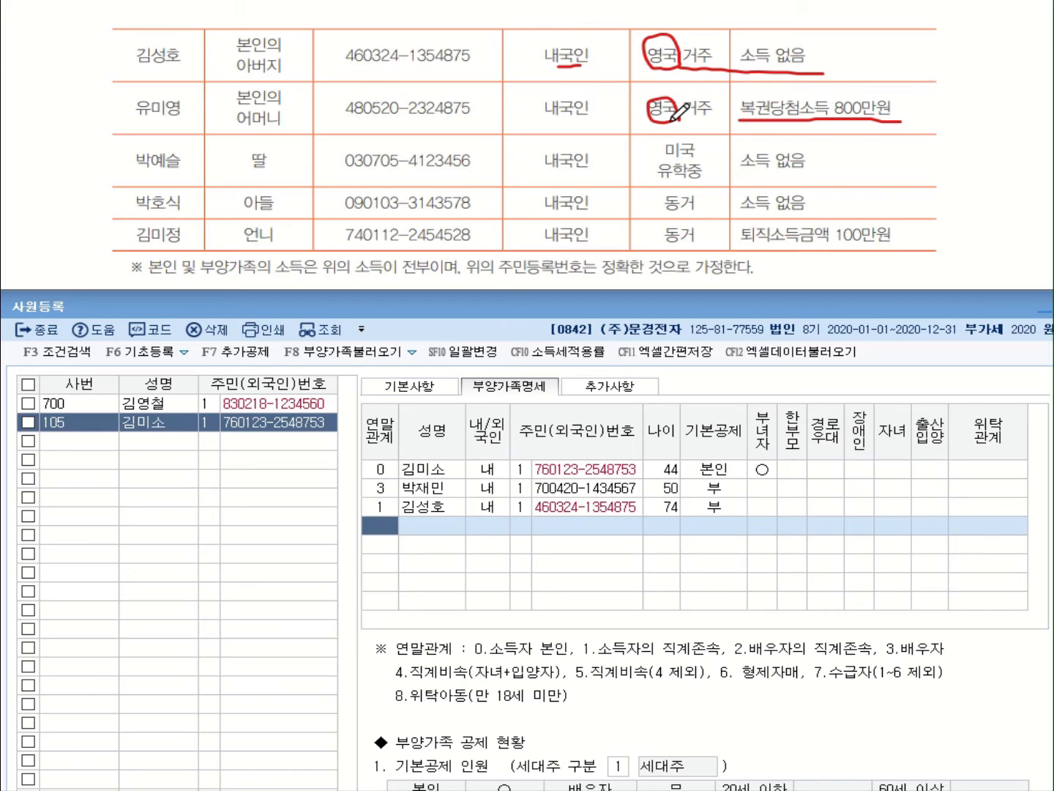
pyautogui.click(382, 535)
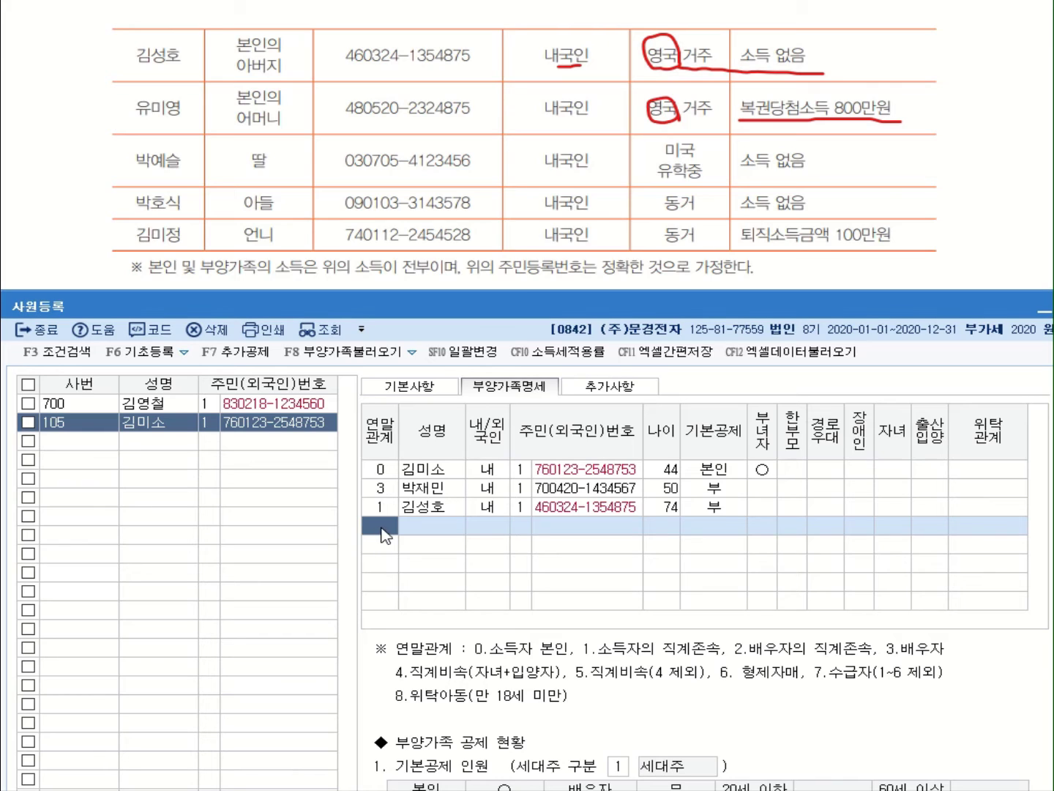
pyautogui.write('1')
pyautogui.press('Return')
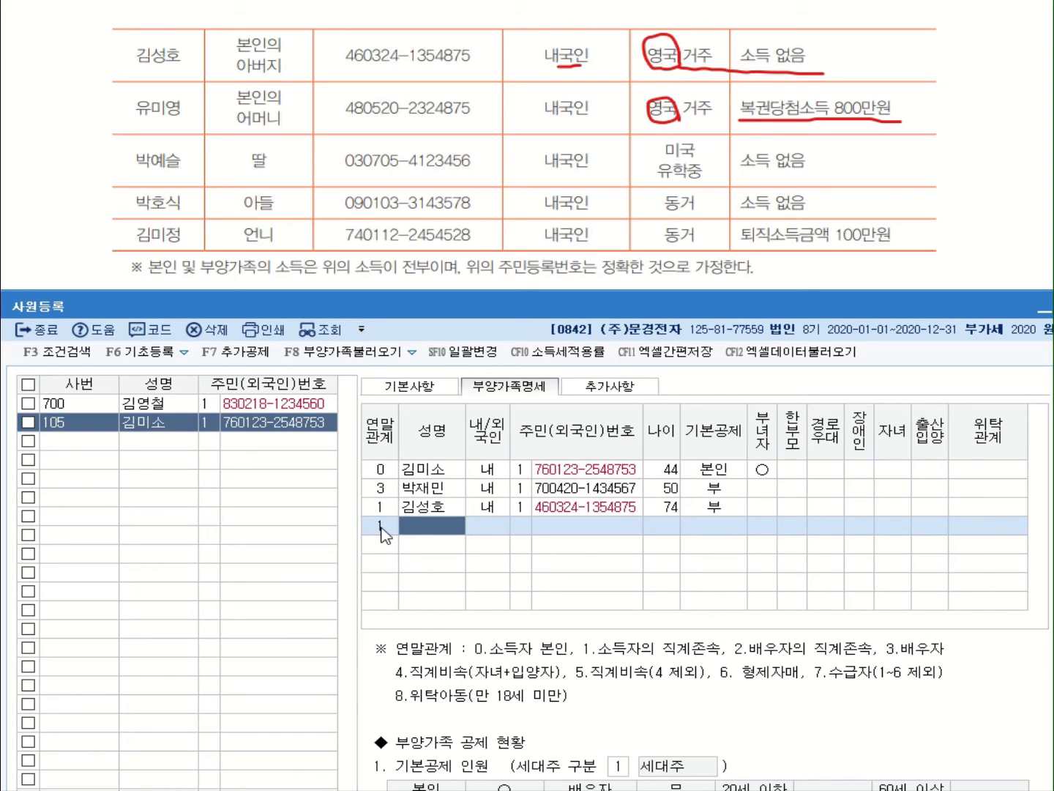
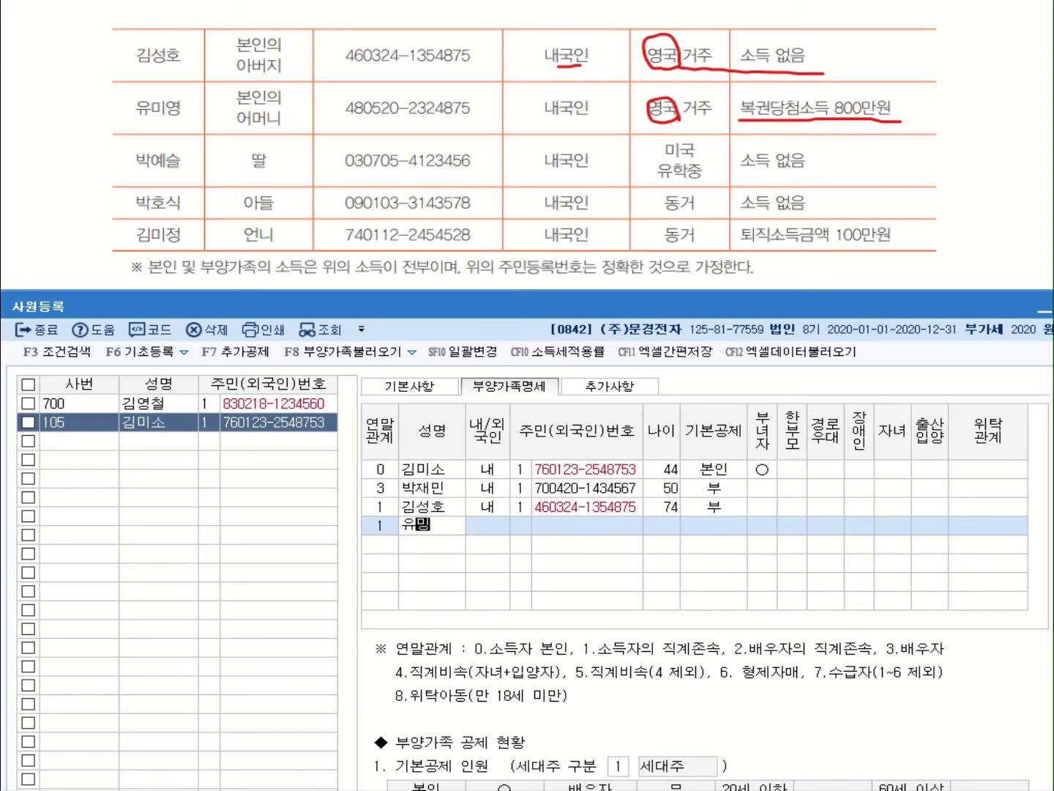
pyautogui.press('Return')
pyautogui.press('Return')
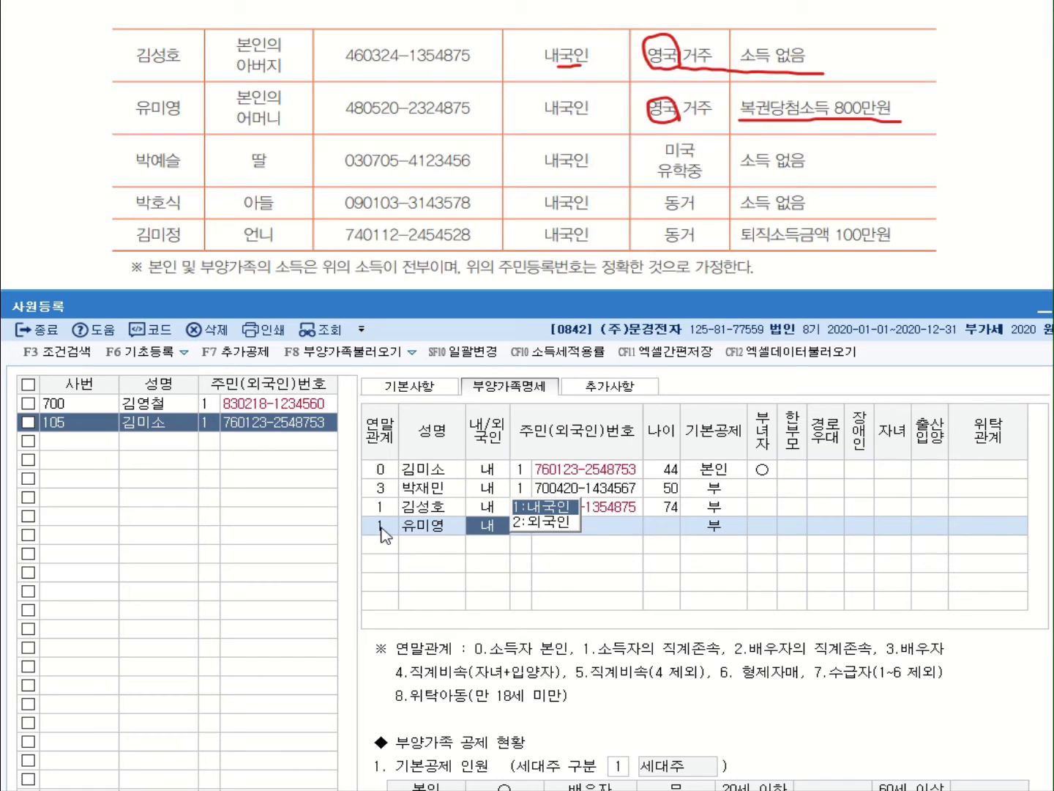
pyautogui.press('Return')
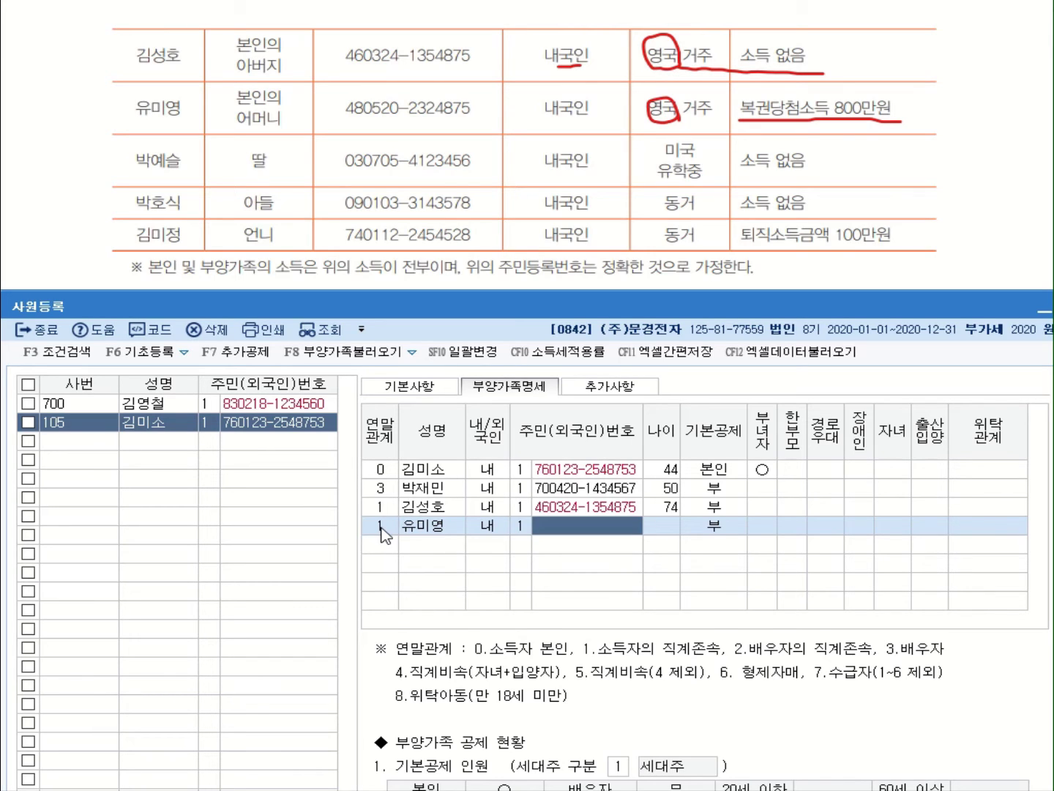
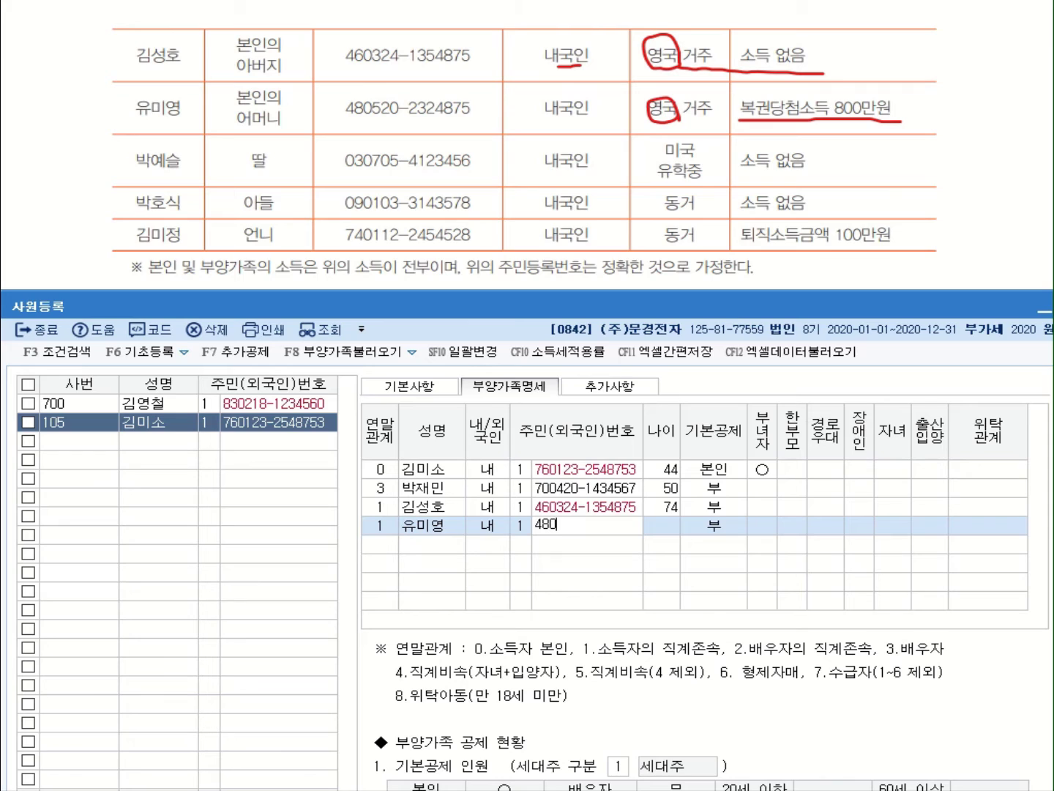
pyautogui.press('Return')
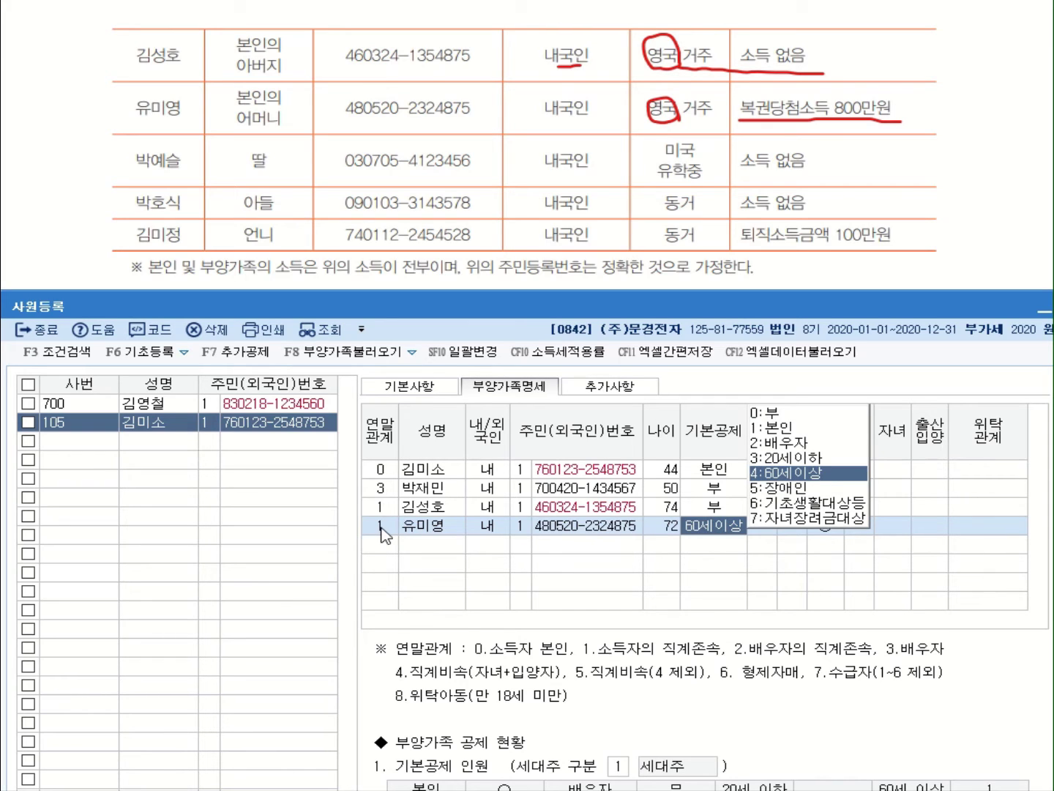
pyautogui.click(775, 412)
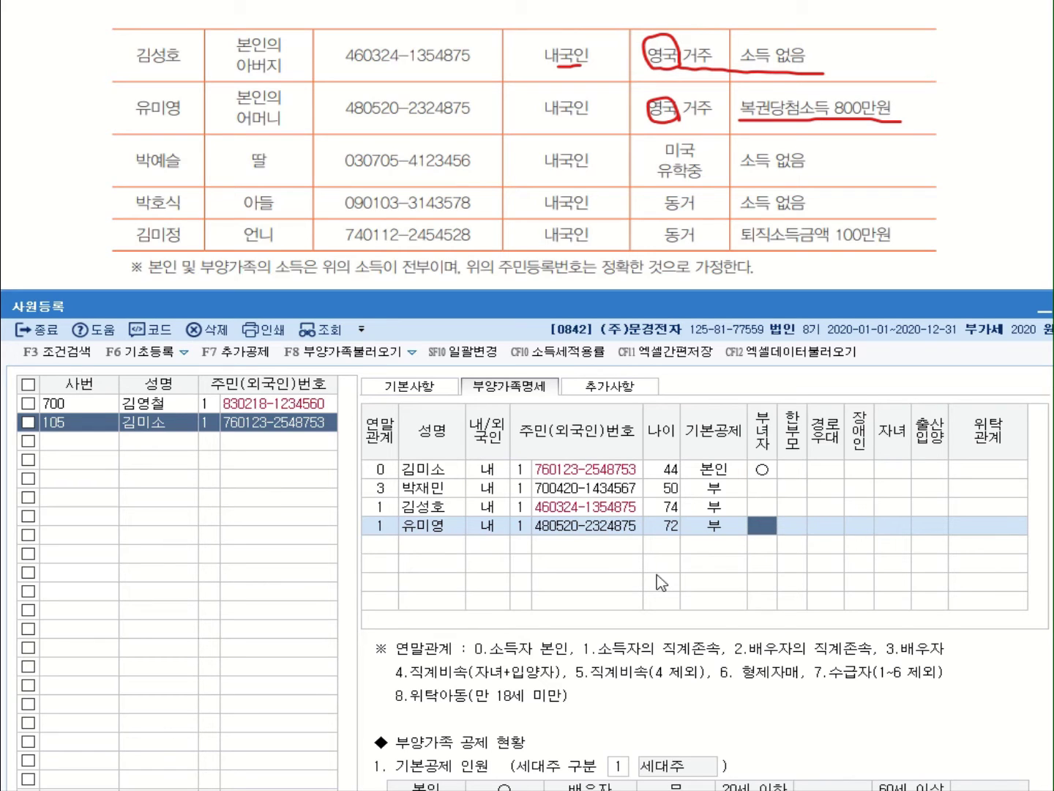
pyautogui.click(385, 550)
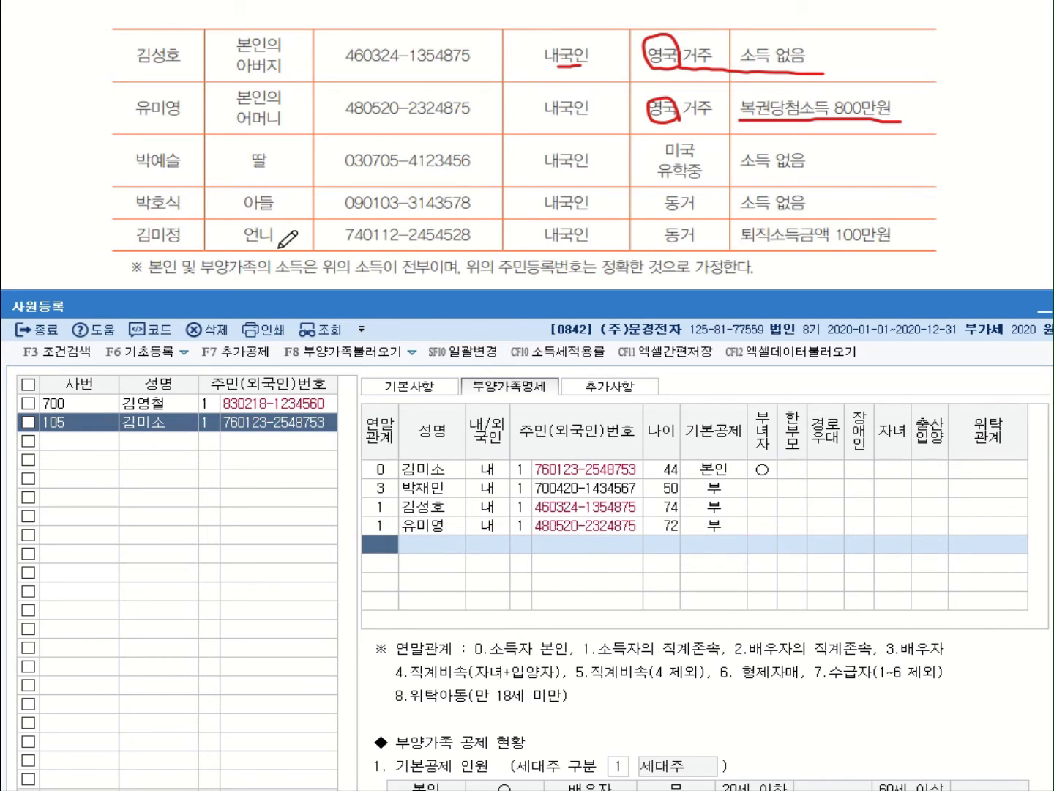
# Start the daughter's row with relation 4 and enter her name
pyautogui.moveTo(271, 175)
pyautogui.mouseDown()
pyautogui.moveTo(233, 165)
pyautogui.moveTo(276, 154)
pyautogui.mouseUp()
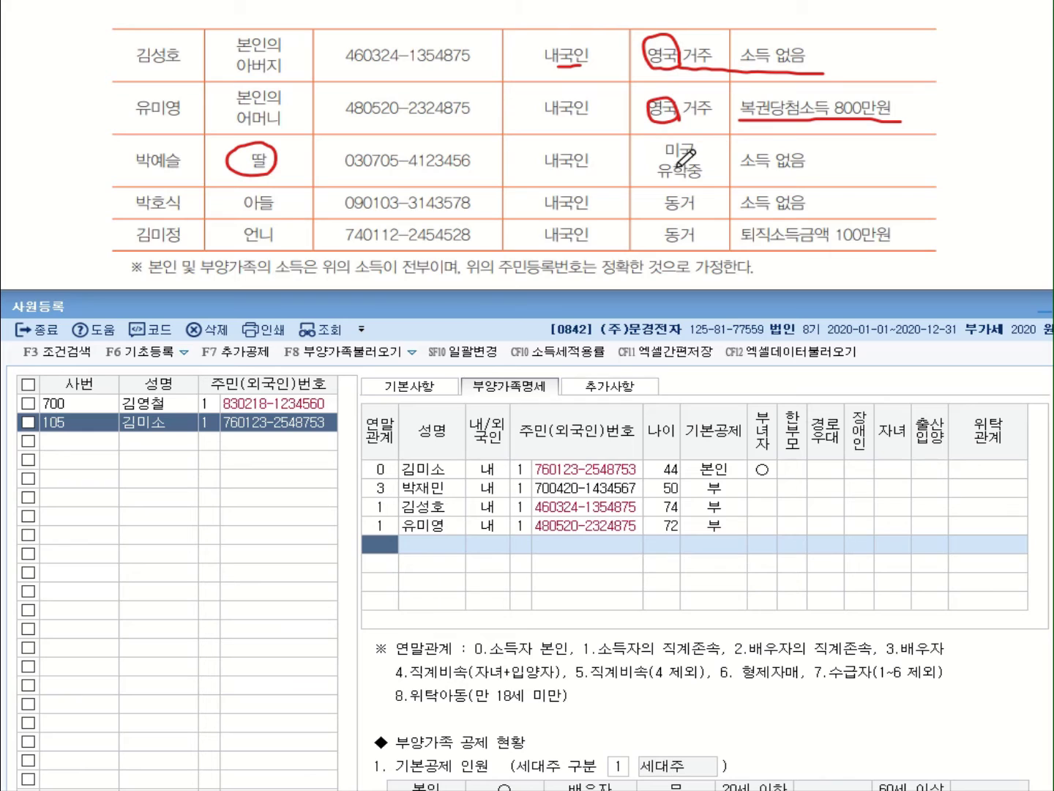
pyautogui.moveTo(697, 156)
pyautogui.mouseDown()
pyautogui.moveTo(653, 158)
pyautogui.moveTo(655, 182)
pyautogui.mouseUp()
pyautogui.click(375, 545)
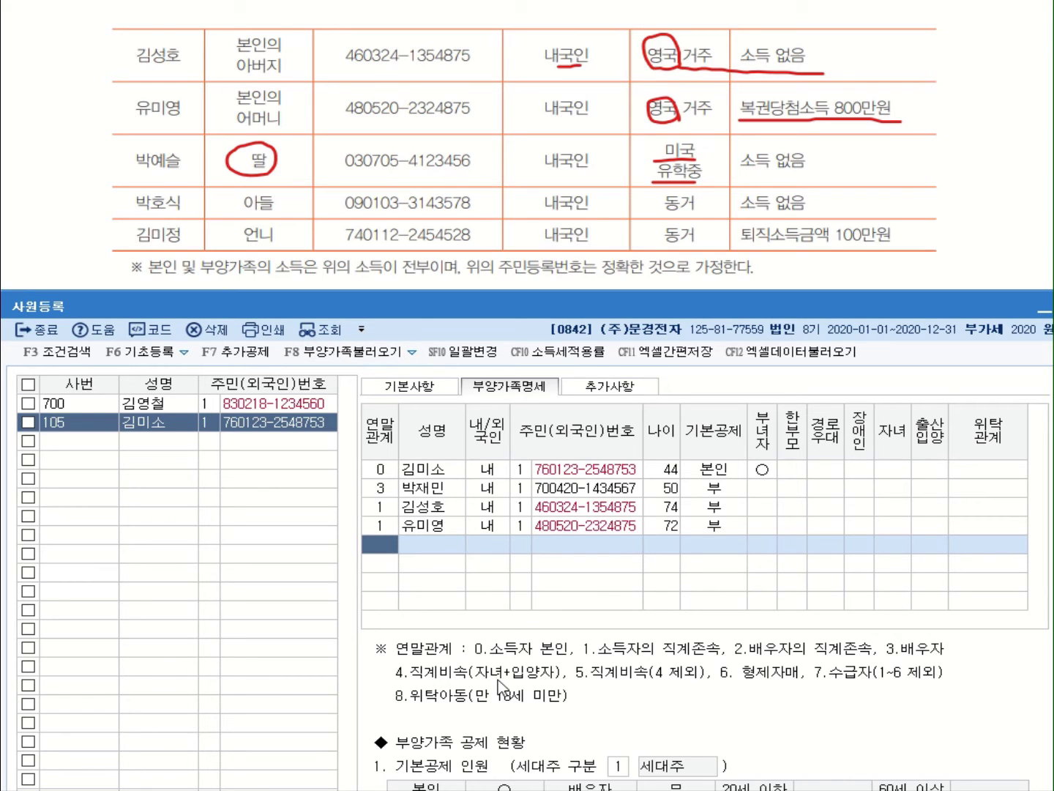
pyautogui.write('4')
pyautogui.press('Return')
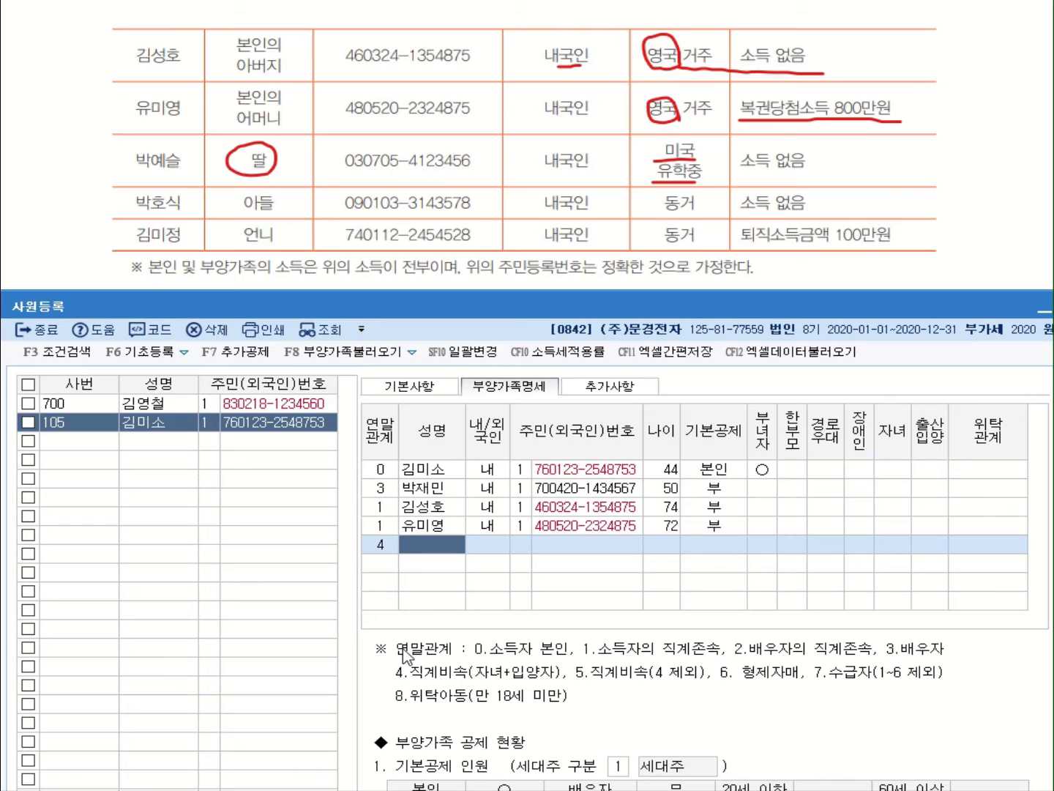
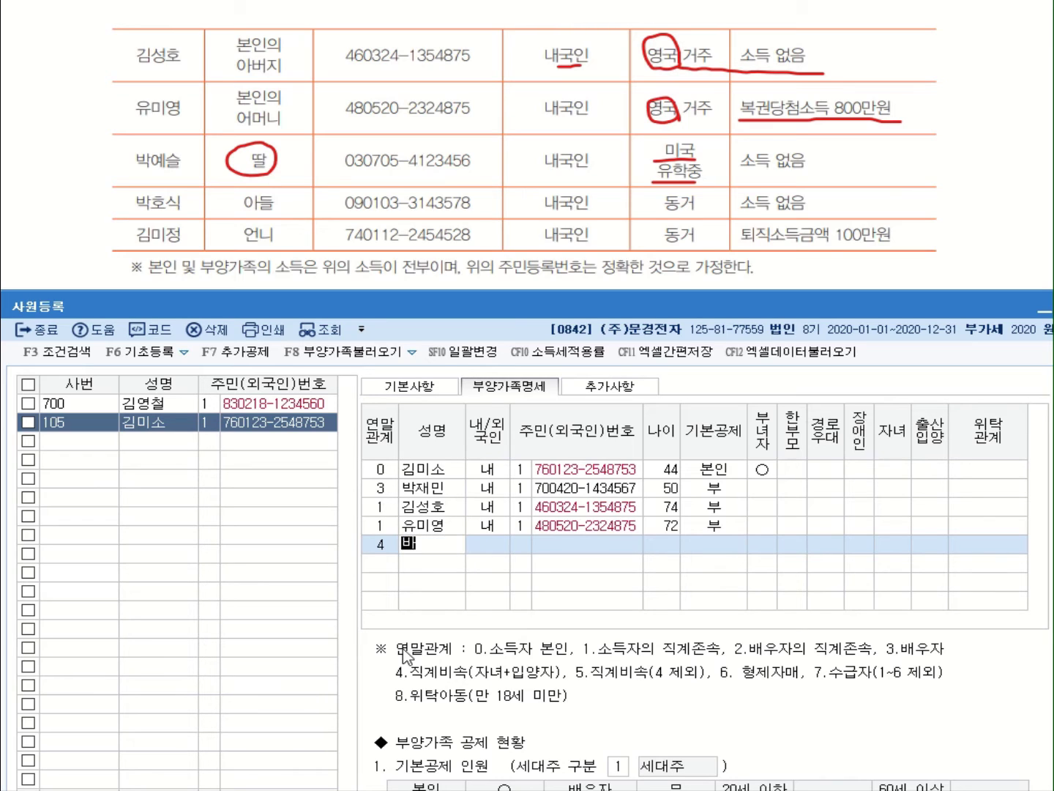
pyautogui.press('Return')
# Give the daughter ID type 1 and her resident number, keeping 기본공제 3:20세이하
pyautogui.write('1')
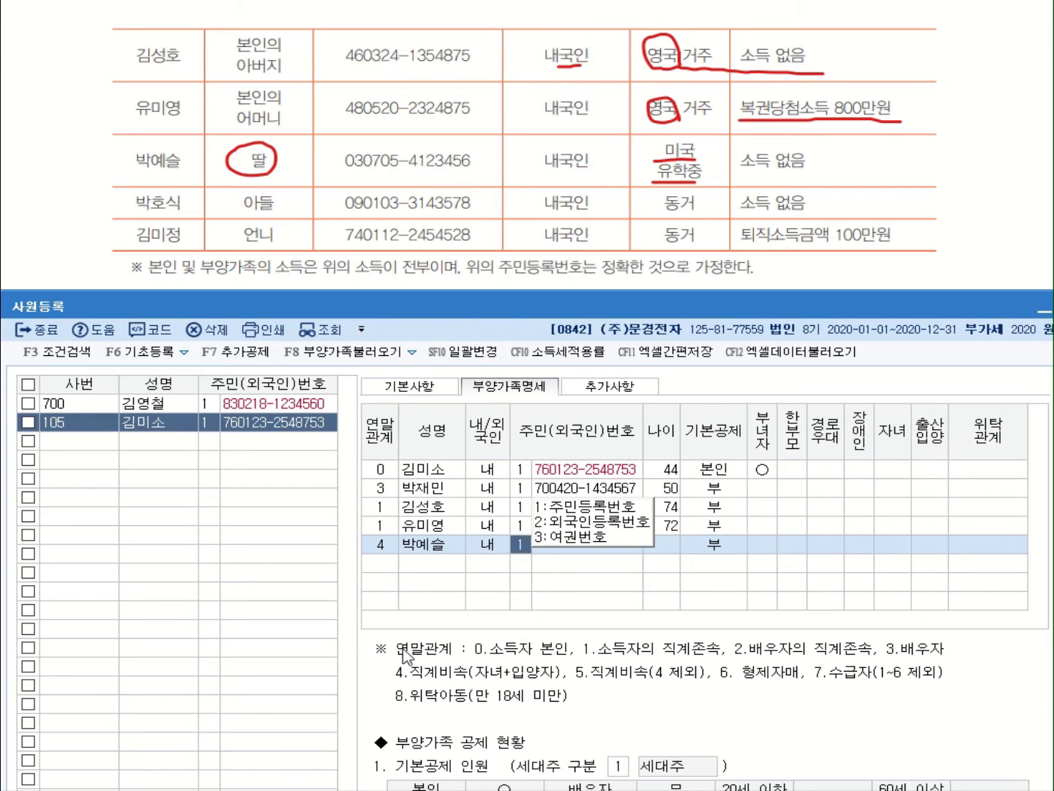
pyautogui.press('Return')
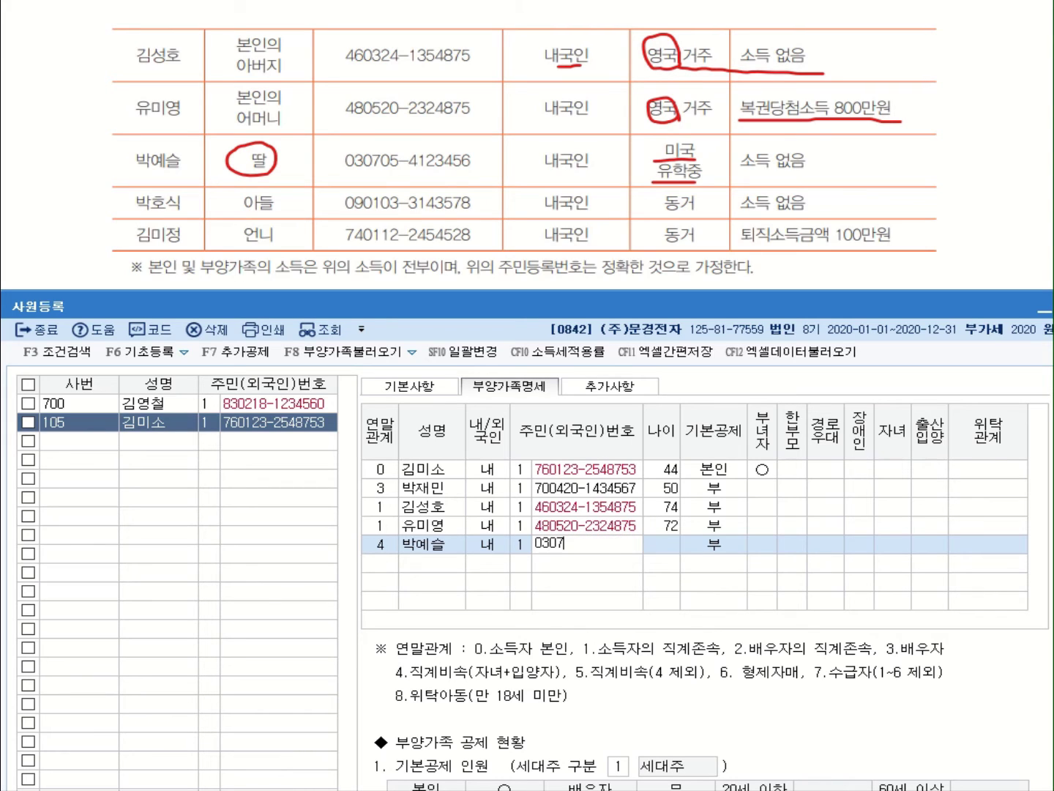
pyautogui.press('Return')
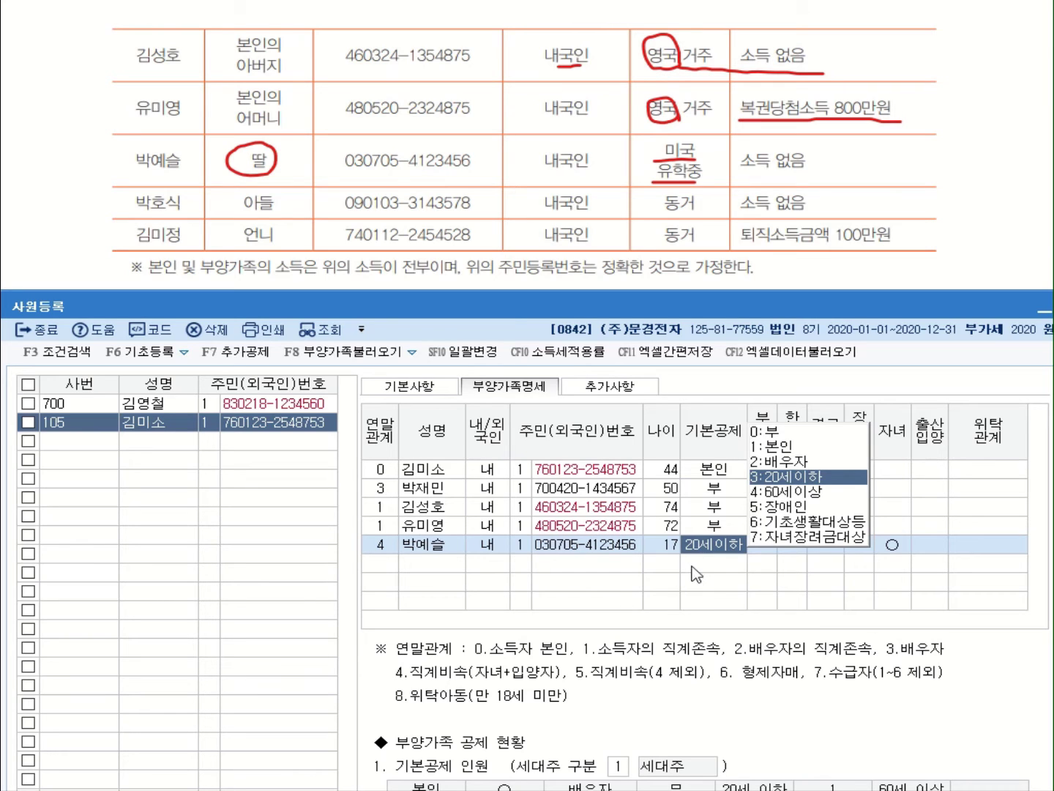
pyautogui.click(788, 478)
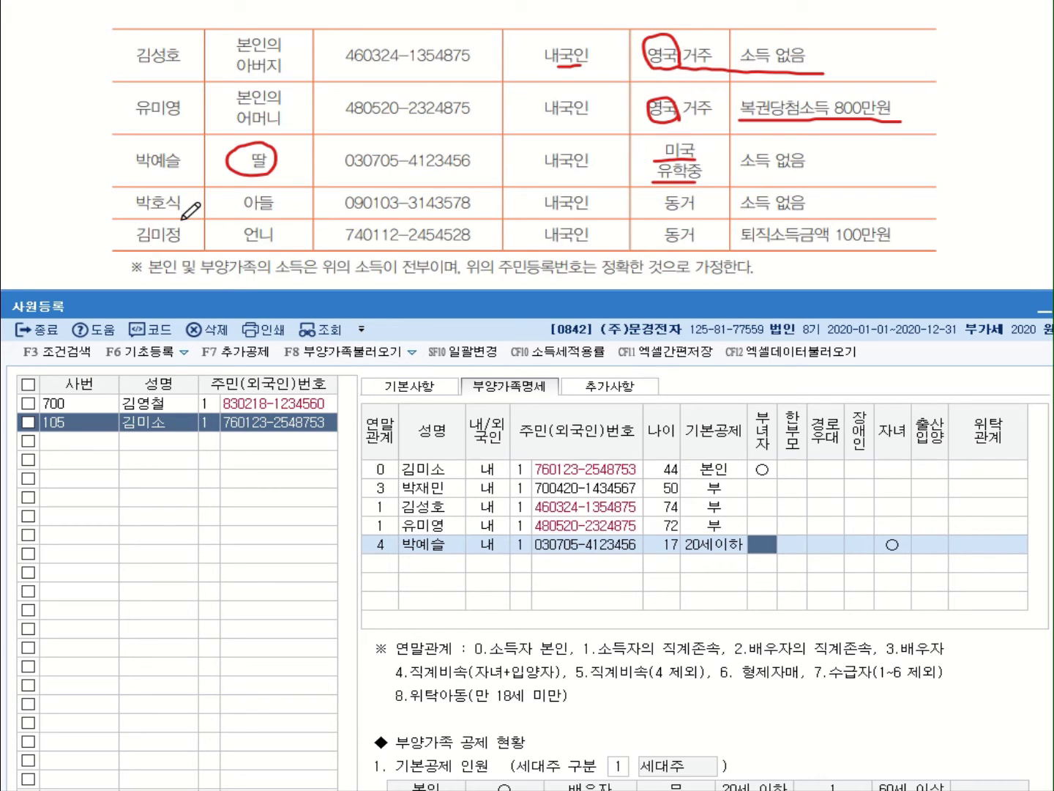
pyautogui.moveTo(233, 212); pyautogui.dragTo(277, 211)
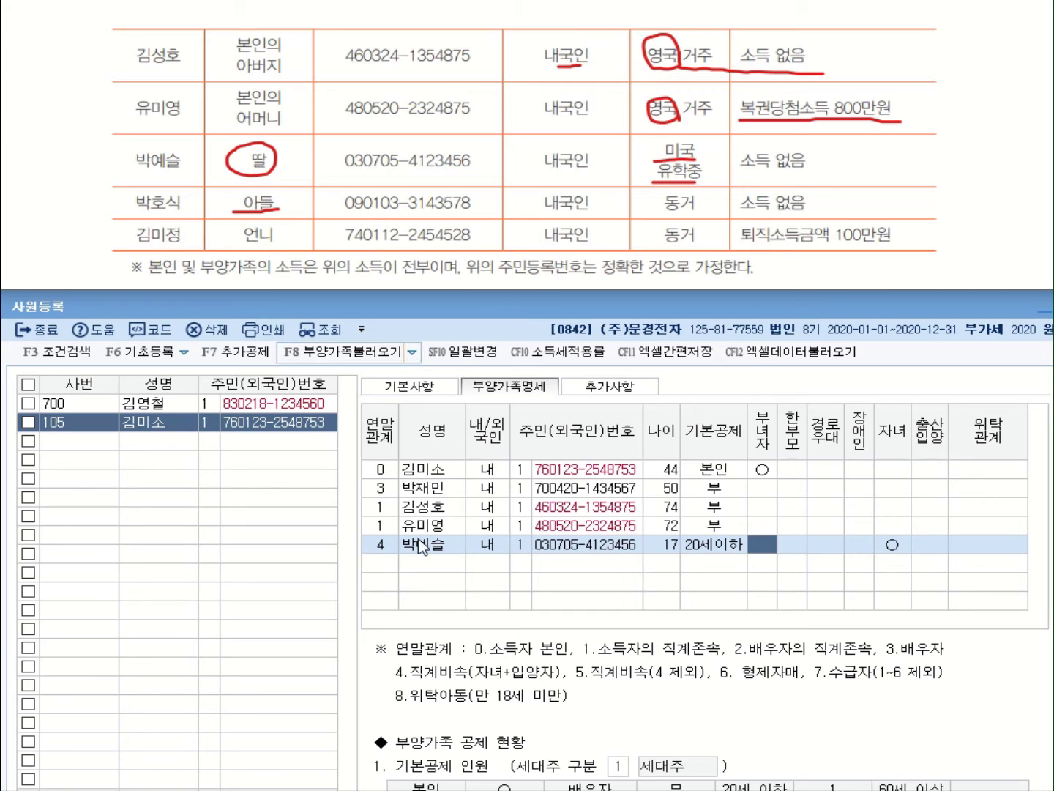
pyautogui.click(394, 565)
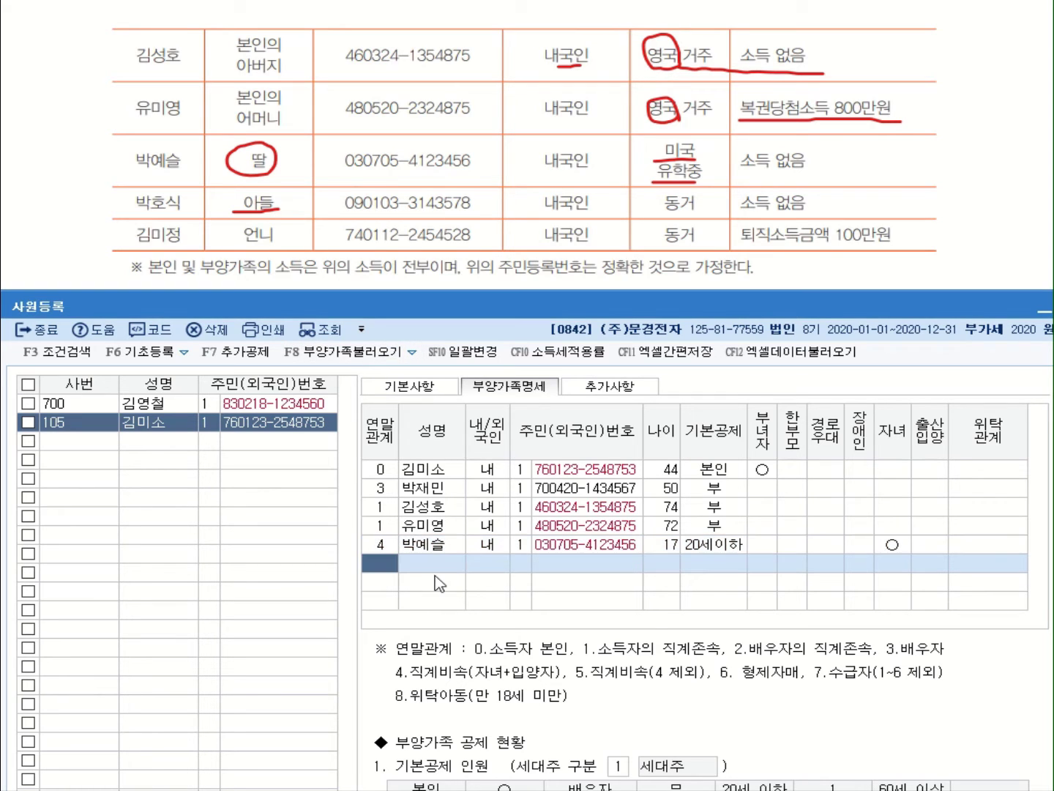
# Add the son with relation 4, his name and resident number, keeping 기본공제 3:20세이하
pyautogui.write('4')
pyautogui.press('Return')
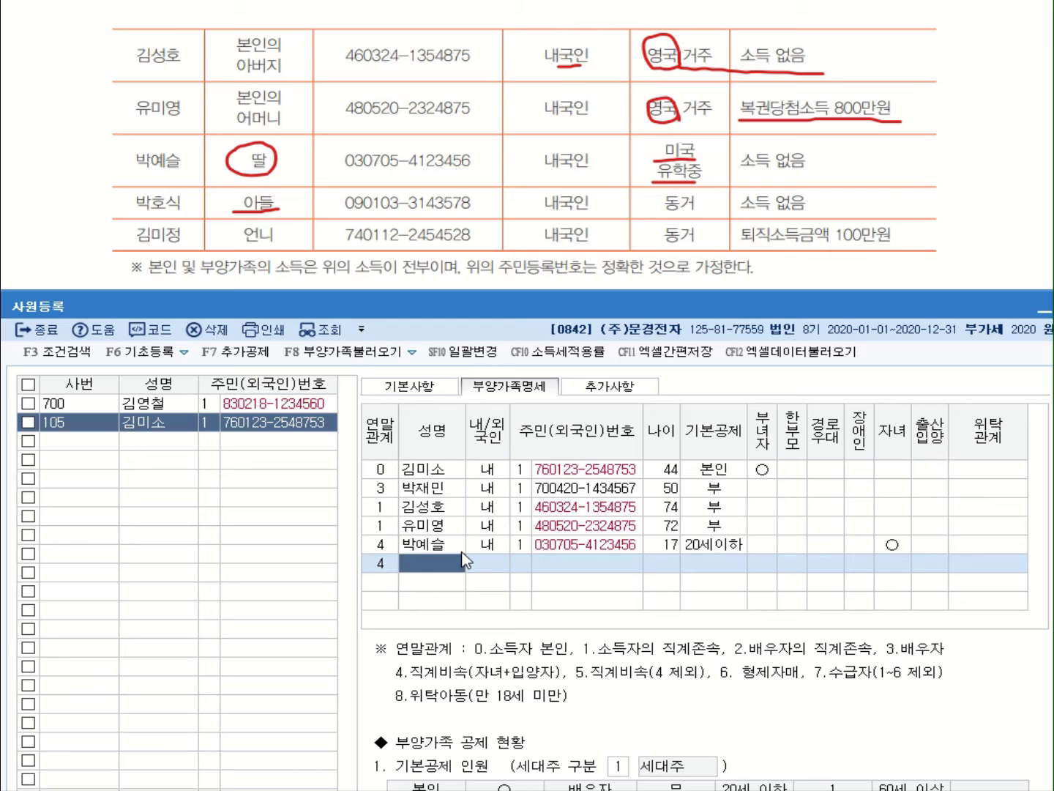
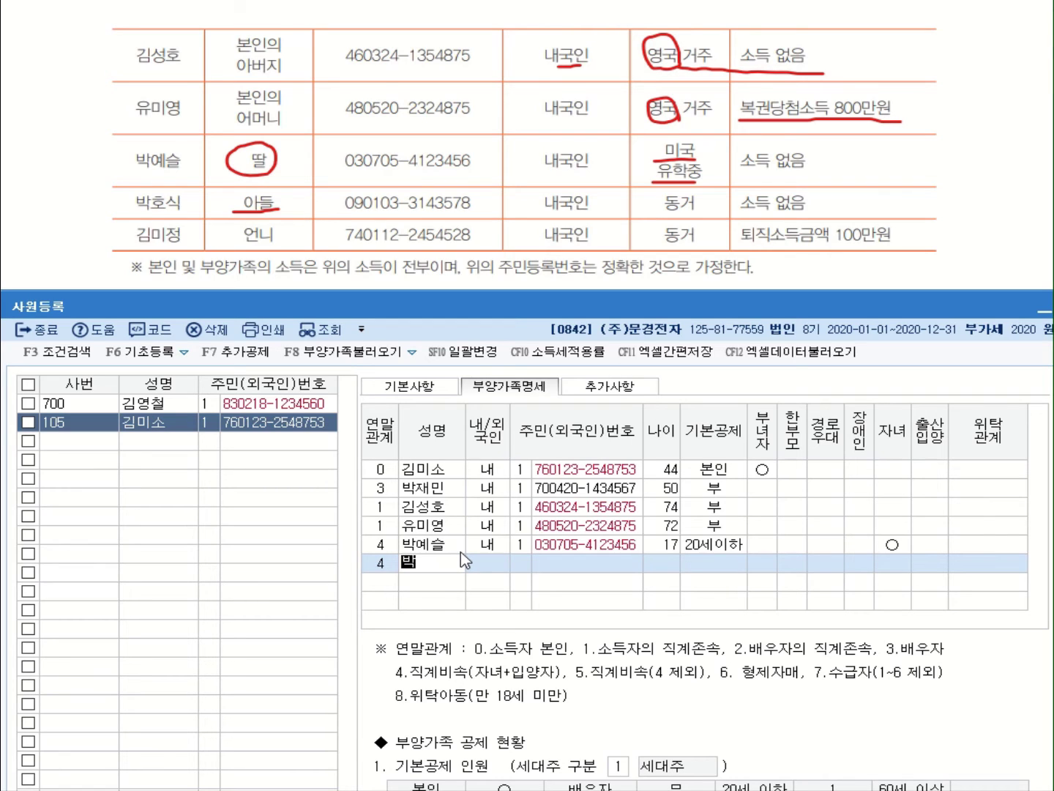
pyautogui.press('Return')
pyautogui.press('Return')
pyautogui.press('Return')
pyautogui.press('Return')
pyautogui.press('Return')
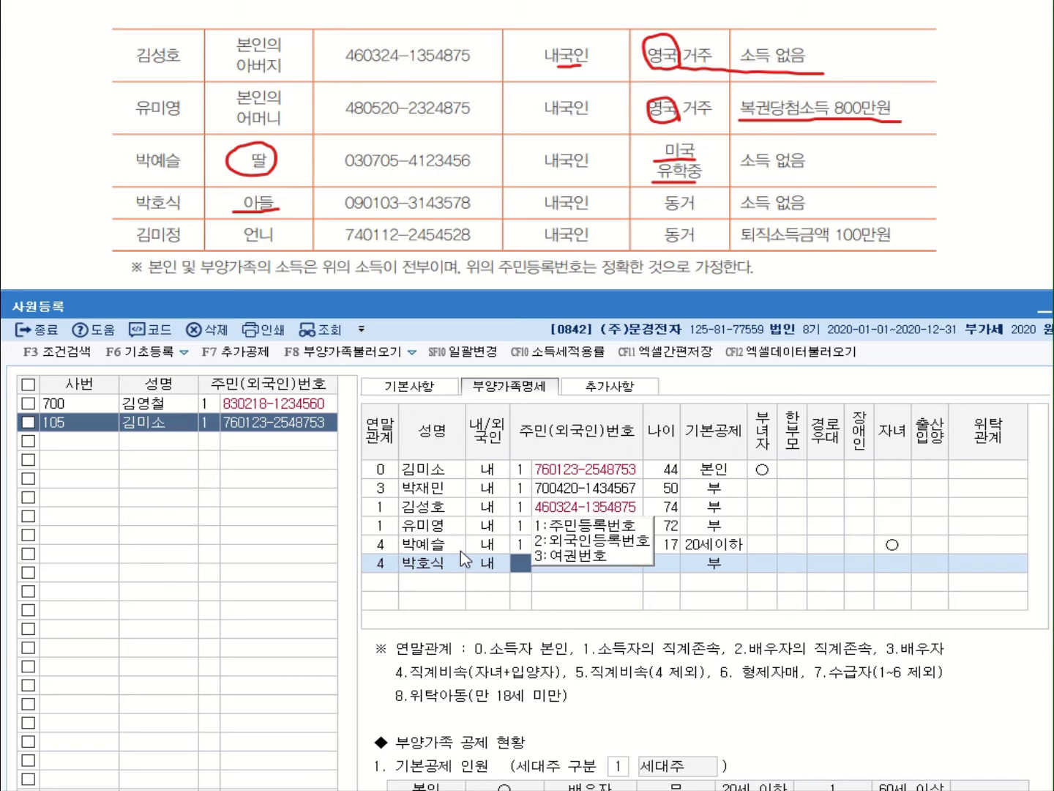
pyautogui.press('Return')
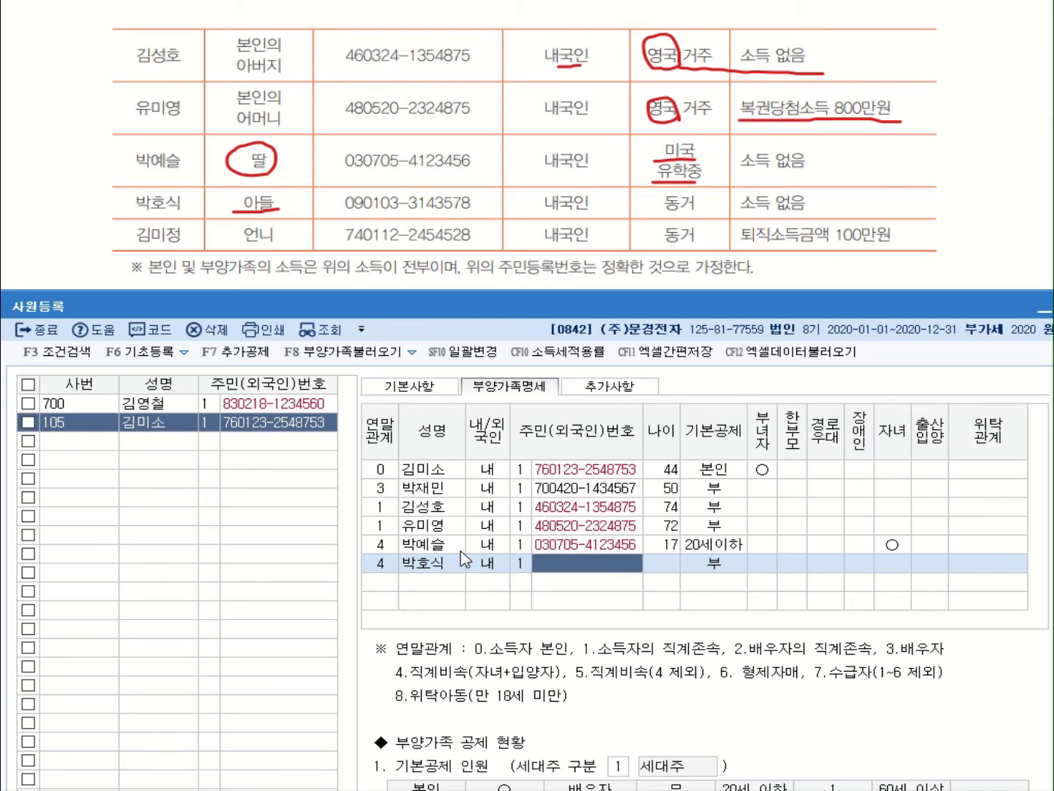
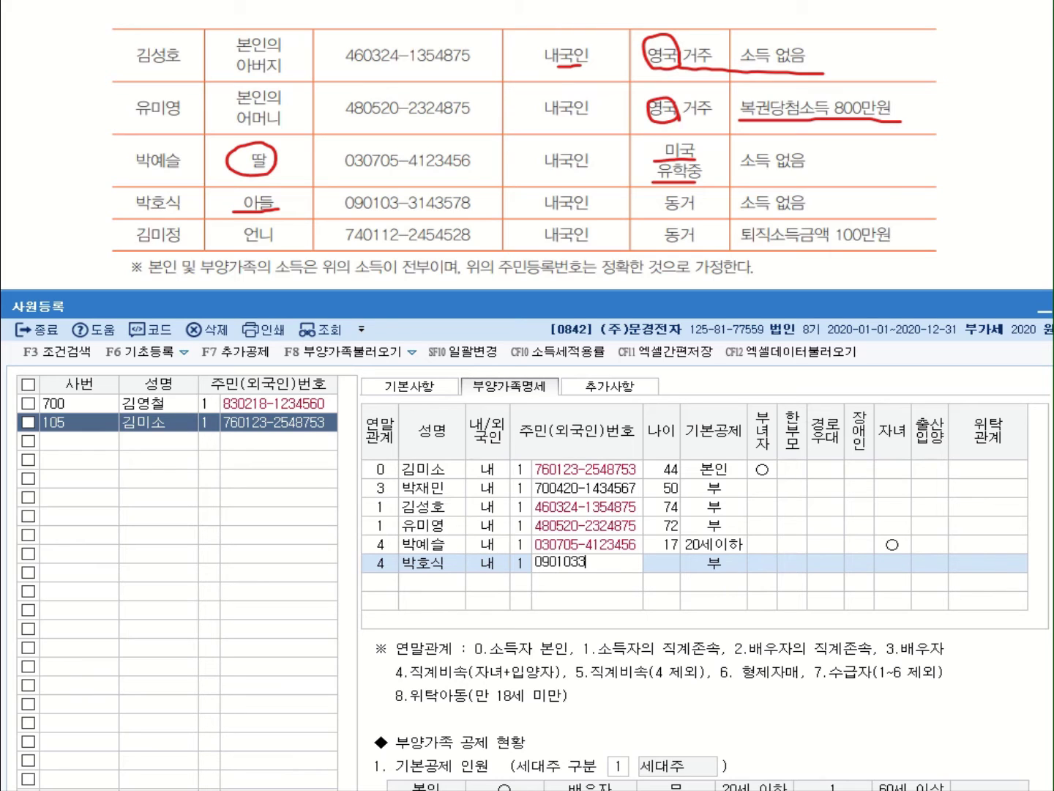
pyautogui.press('Return')
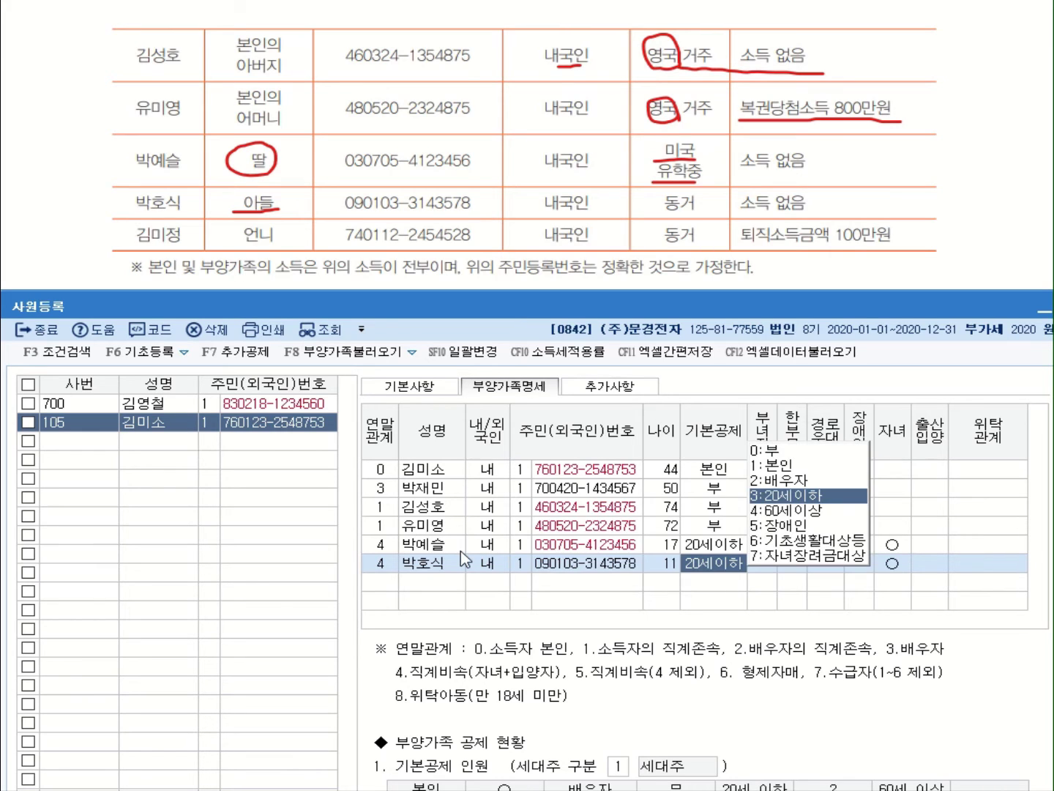
pyautogui.click(789, 495)
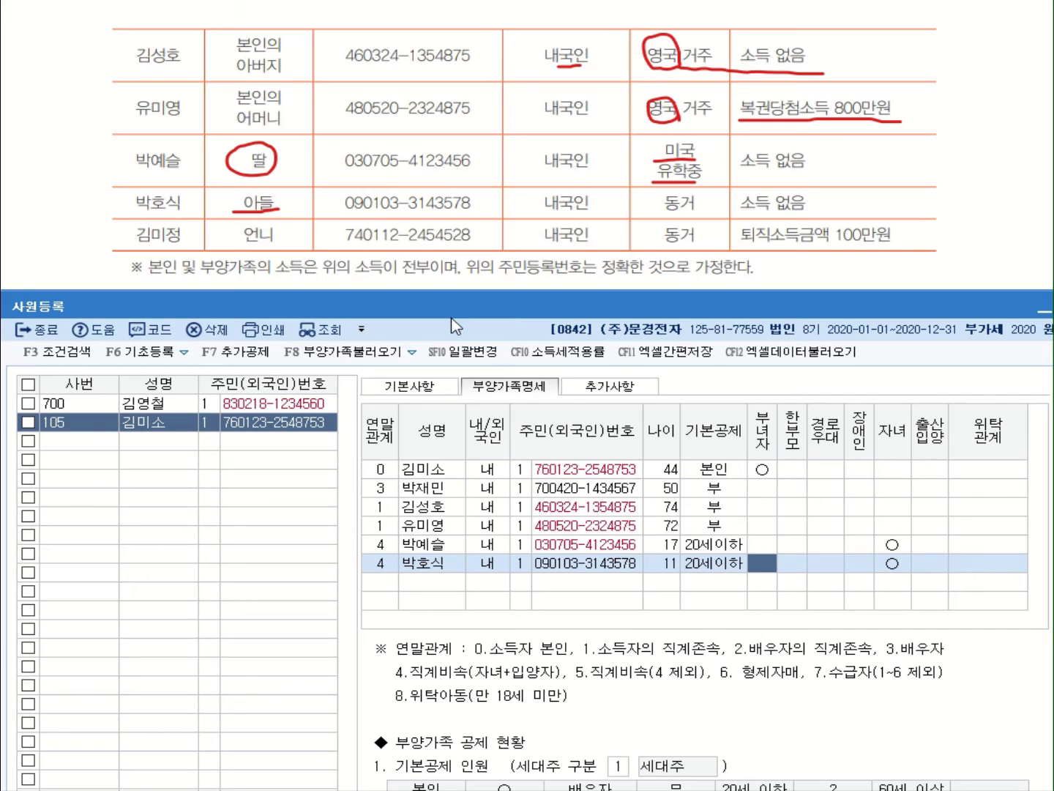
pyautogui.click(388, 584)
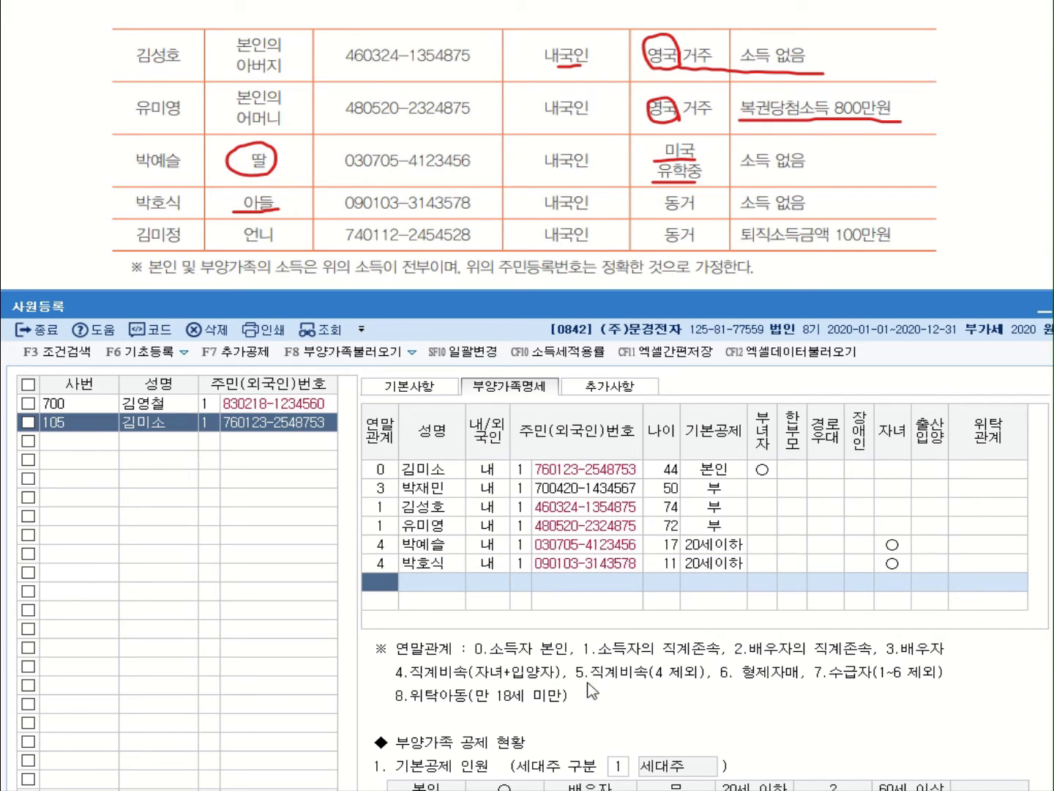
# Add the older sister with relation 6, 내국인, her resident number, and 기본공제 부
pyautogui.write('6')
pyautogui.press('Return')
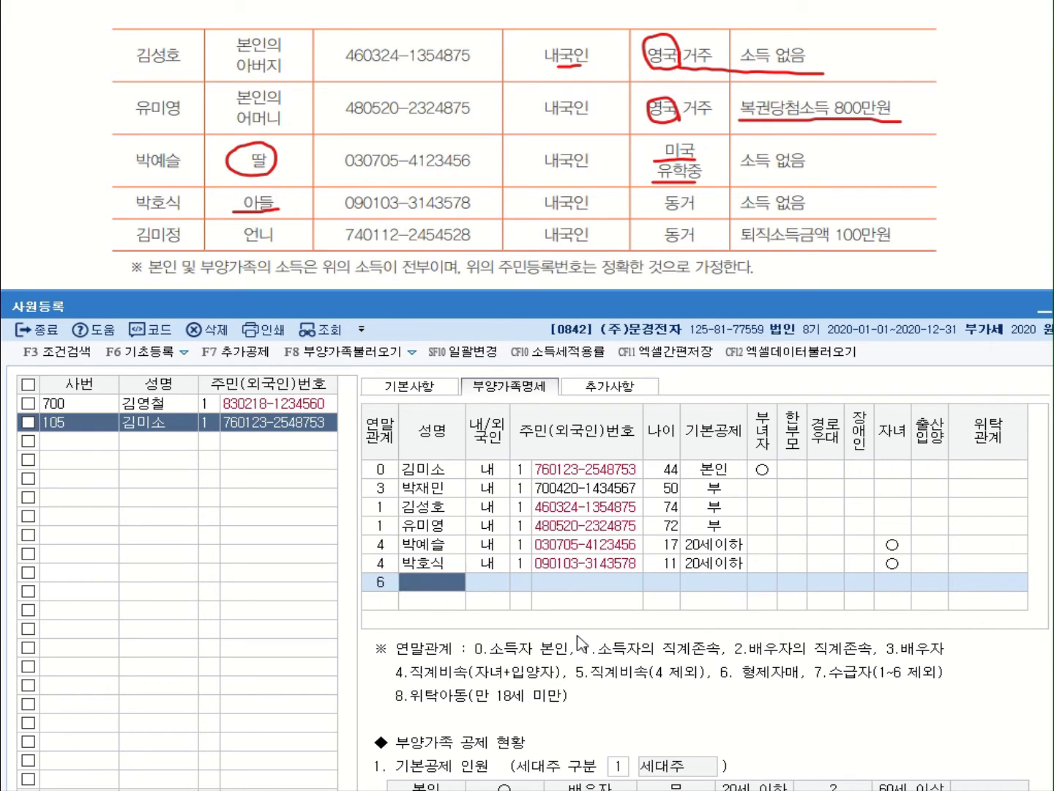
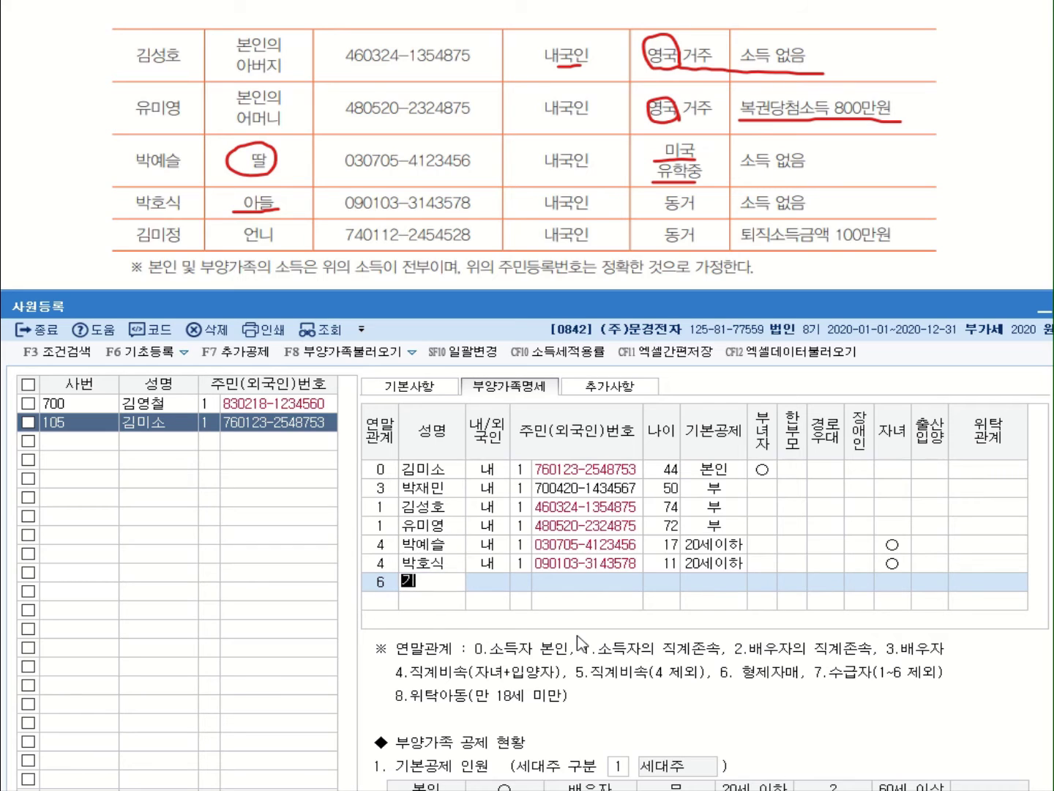
pyautogui.press('Return')
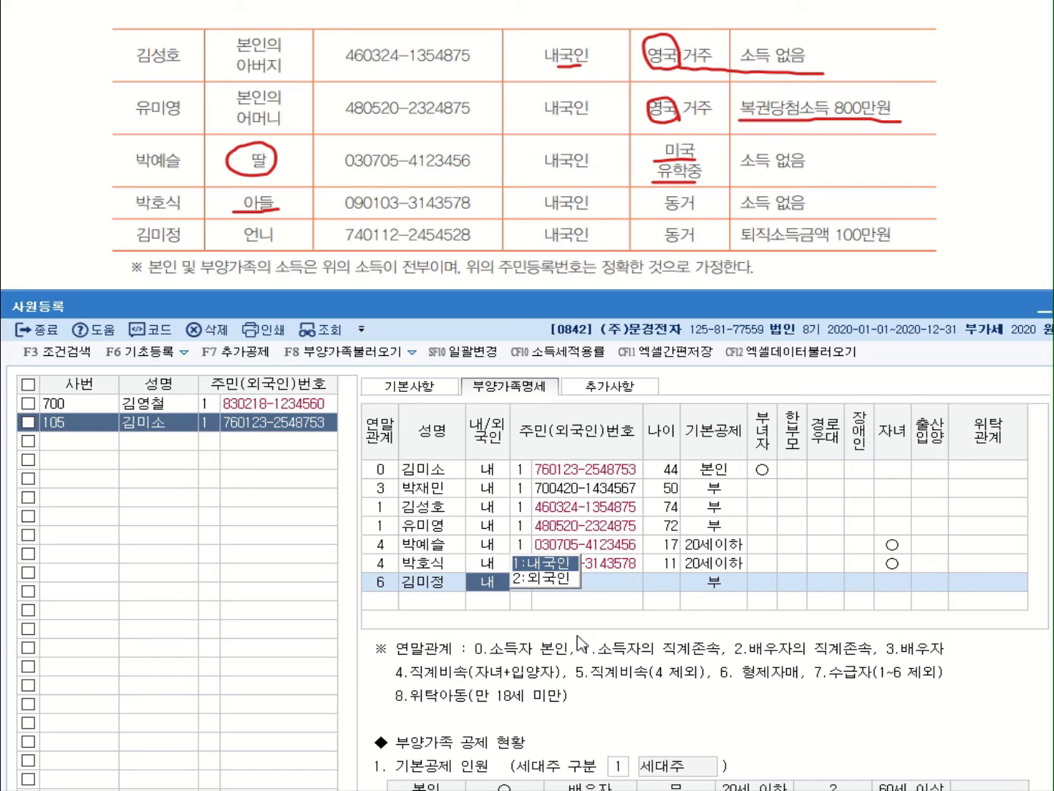
pyautogui.press('Return')
pyautogui.press('Return')
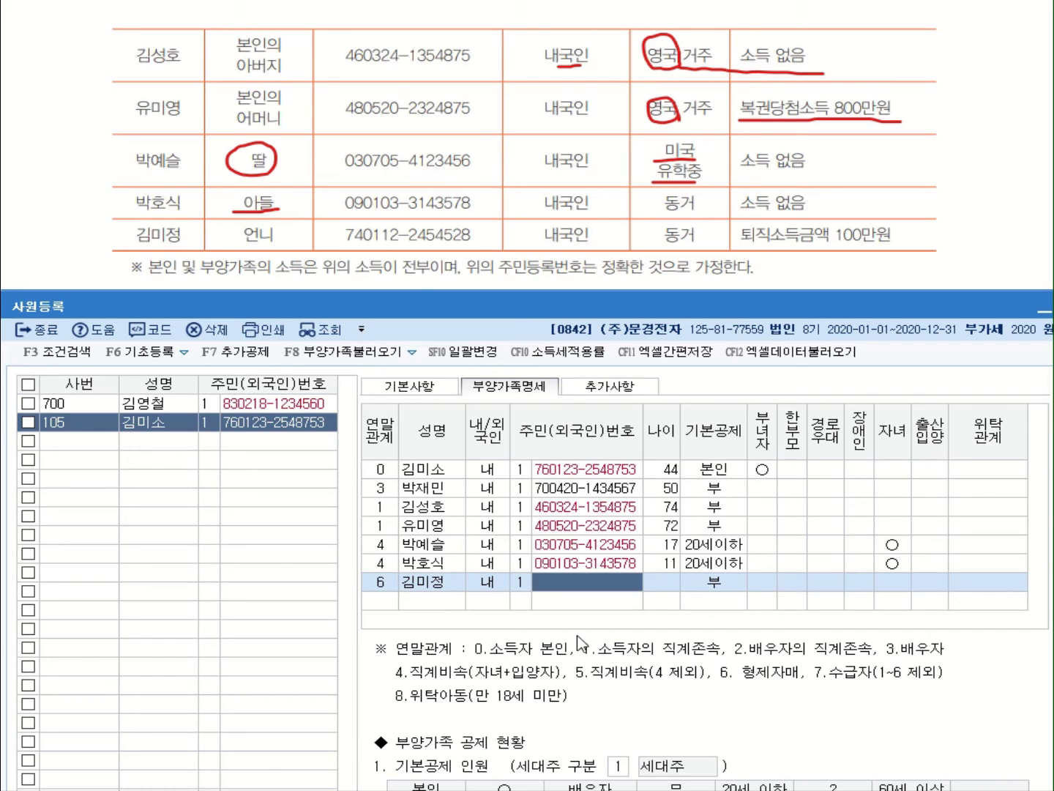
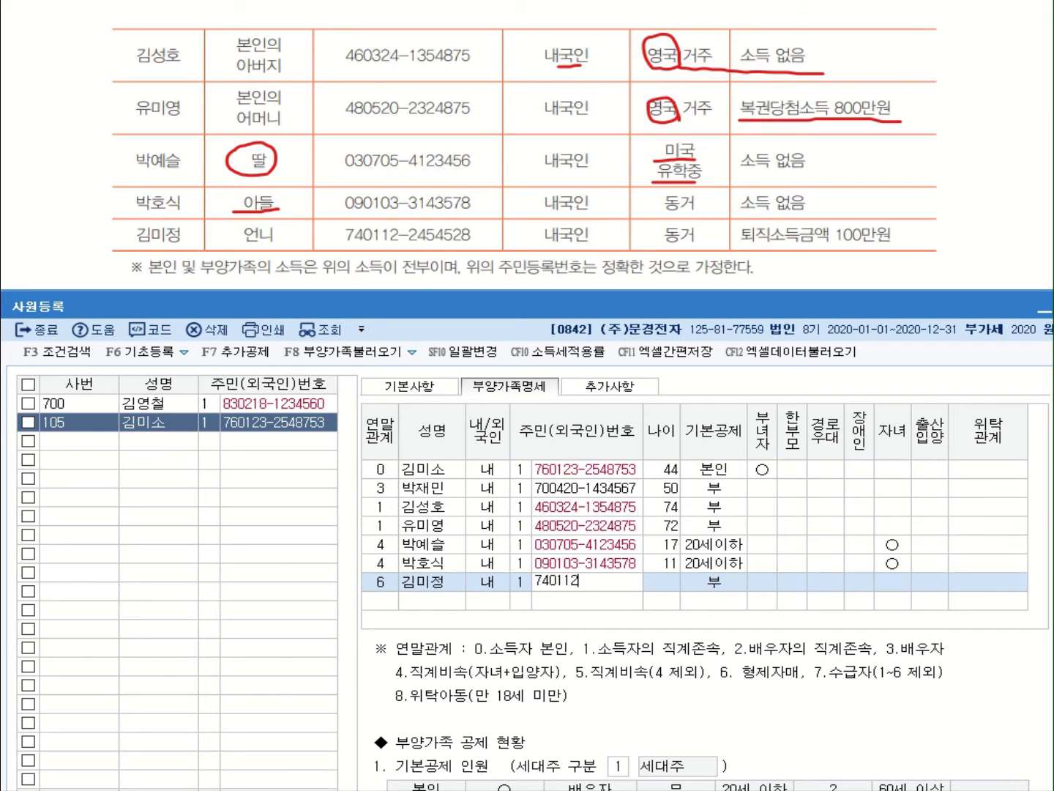
pyautogui.press('Return')
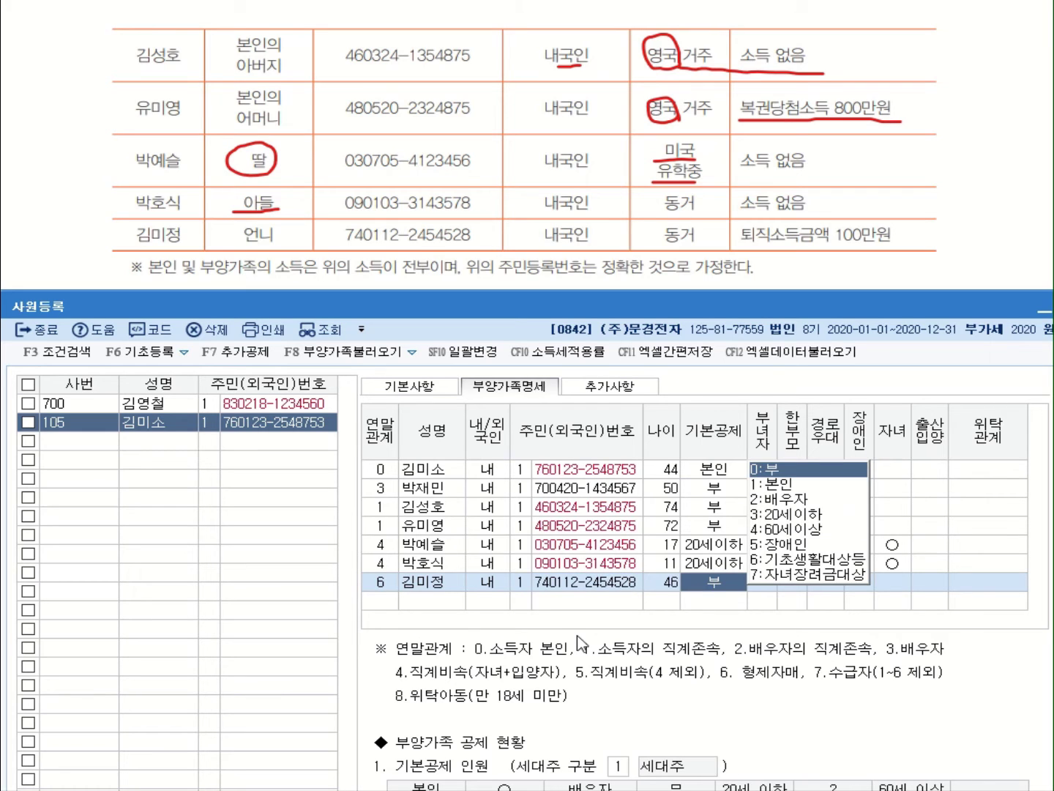
pyautogui.click(780, 471)
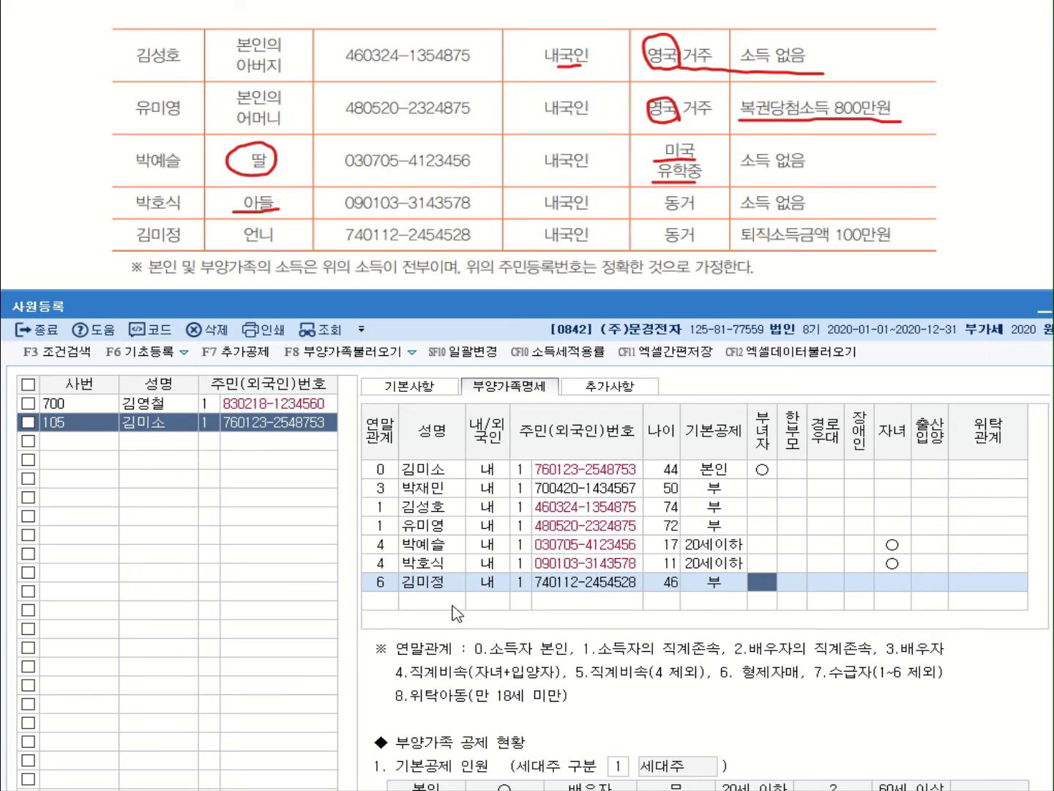
# Finish the sister's row and mark the 연말정산입력 and living-together conditions in the question
pyautogui.press('Return')
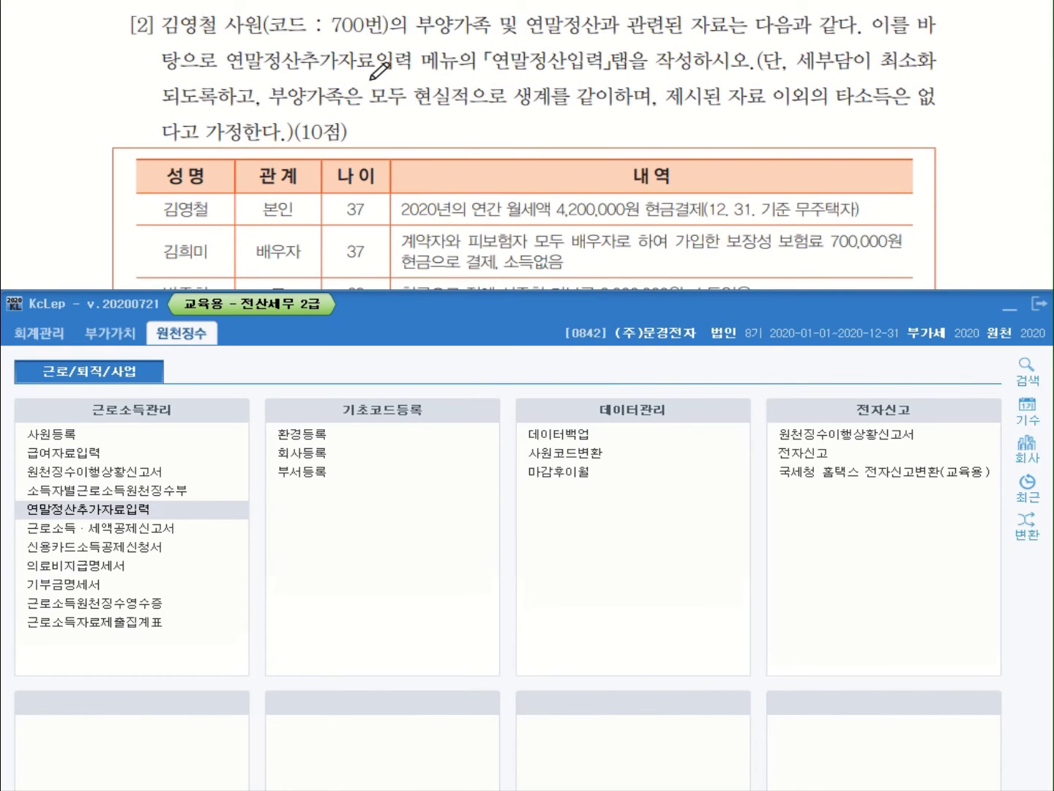
pyautogui.moveTo(494, 75)
pyautogui.mouseDown()
pyautogui.moveTo(629, 73)
pyautogui.moveTo(632, 44)
pyautogui.moveTo(636, 76)
pyautogui.mouseUp()
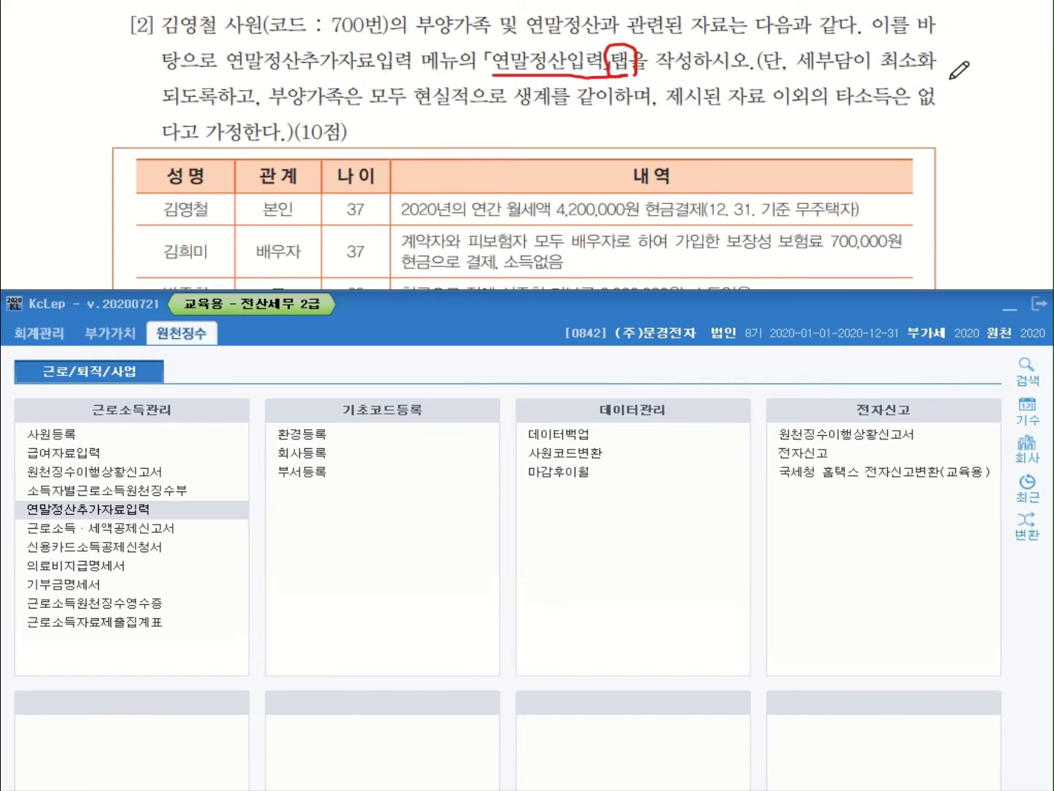
pyautogui.moveTo(415, 105); pyautogui.dragTo(656, 109)
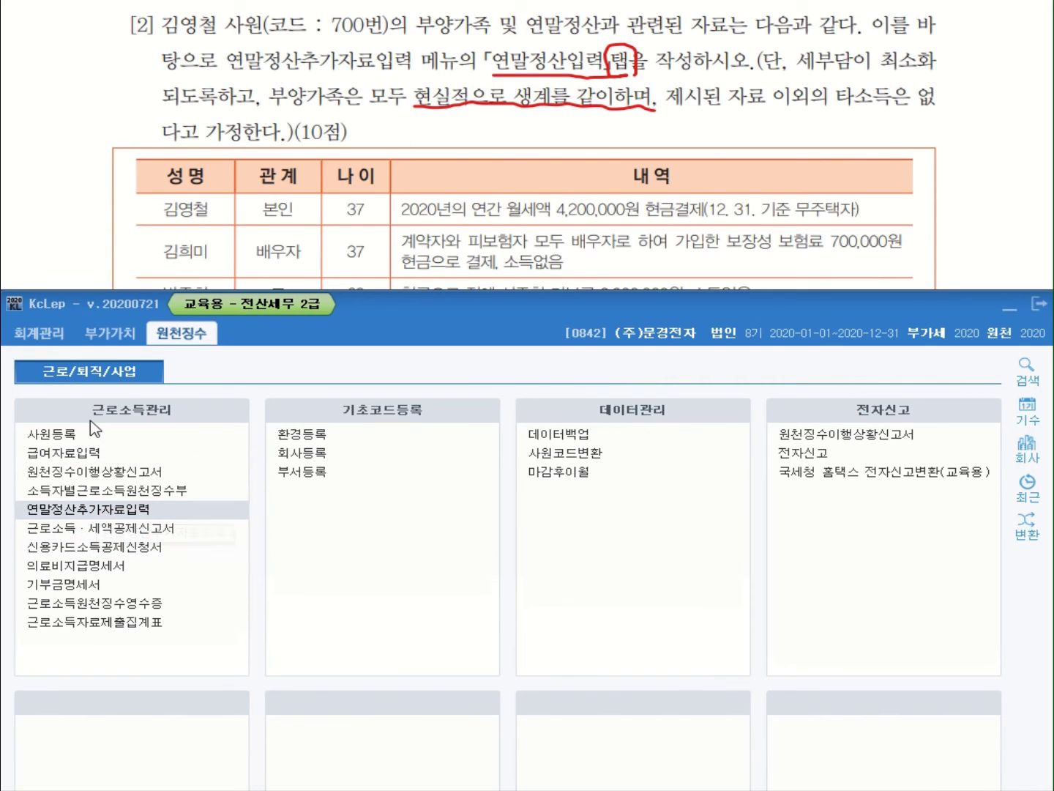
# Open 연말정산추가자료입력 and load employee 700 through the F2 employee code lookup
pyautogui.click(78, 512)
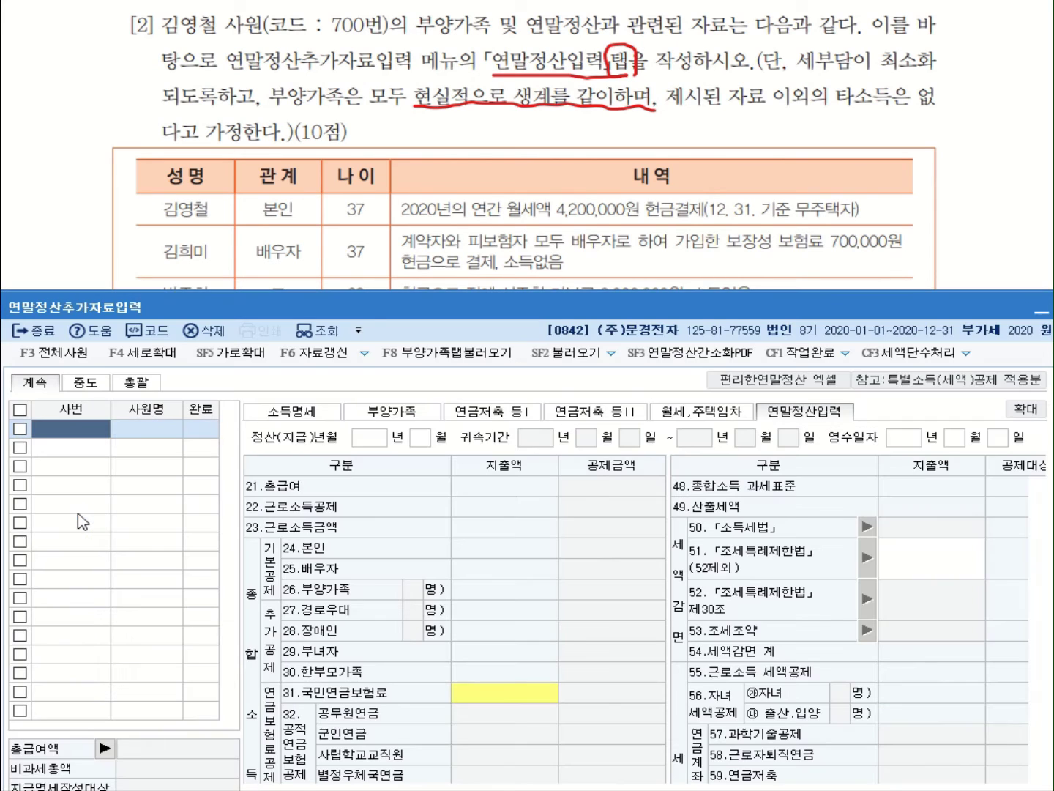
pyautogui.click(60, 429)
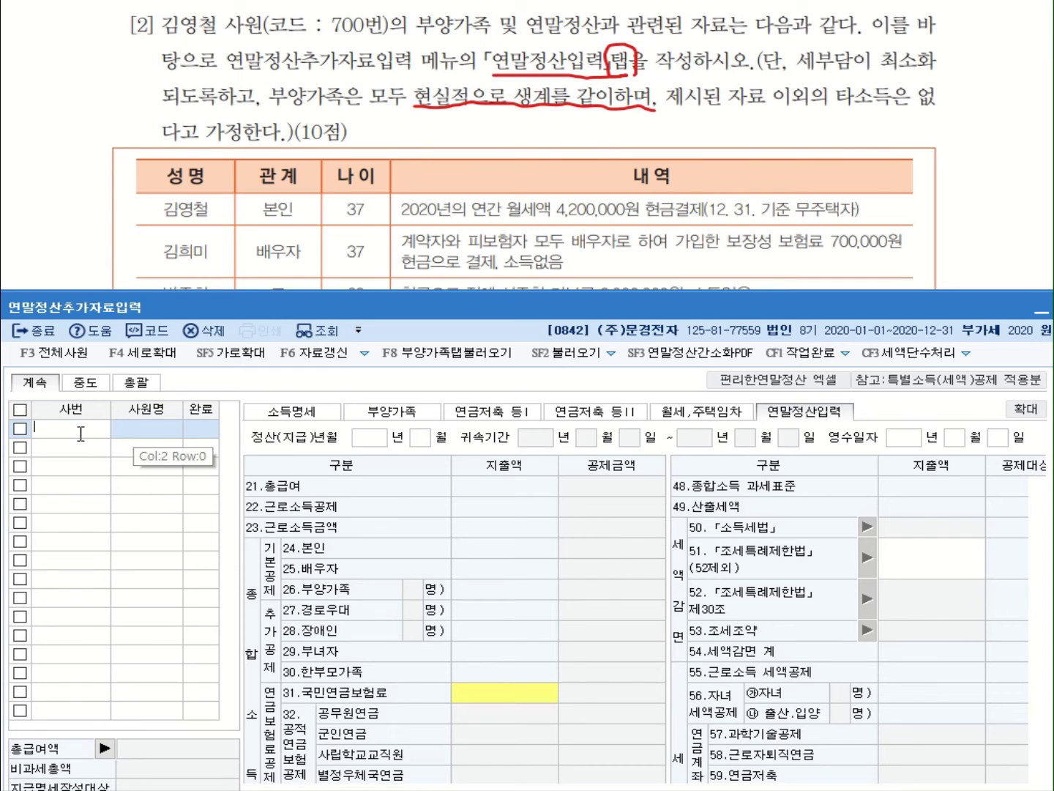
pyautogui.press('Escape')
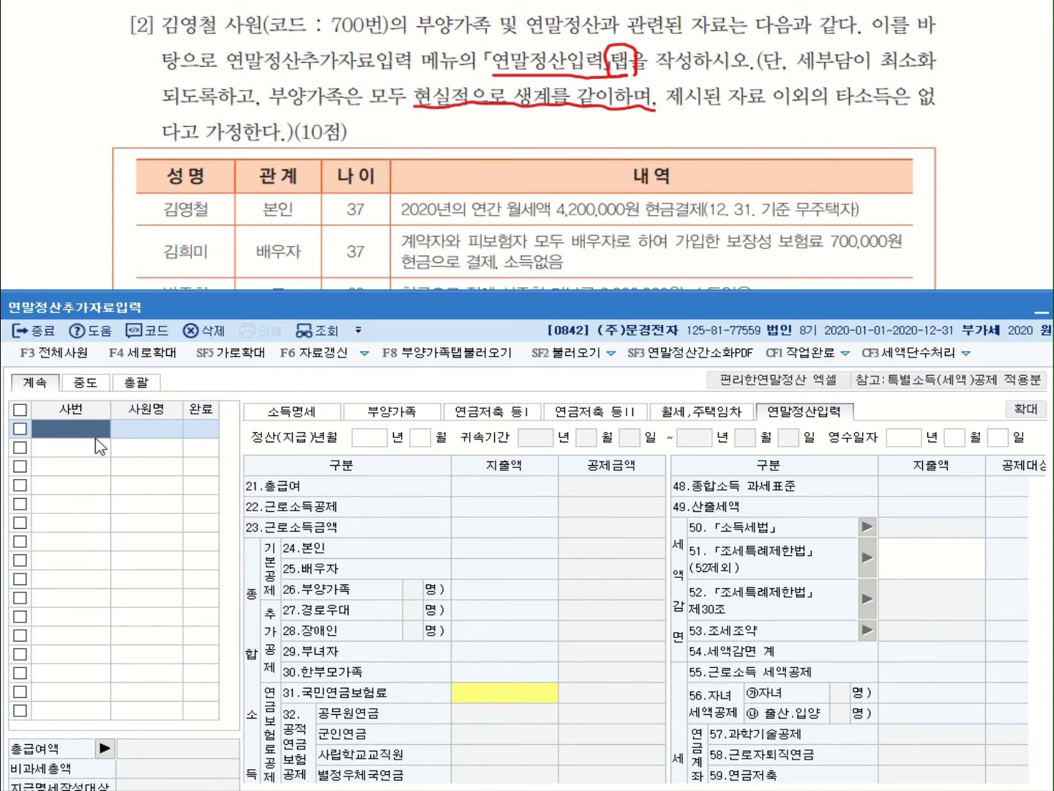
pyautogui.press('F2')
pyautogui.click(453, 555)
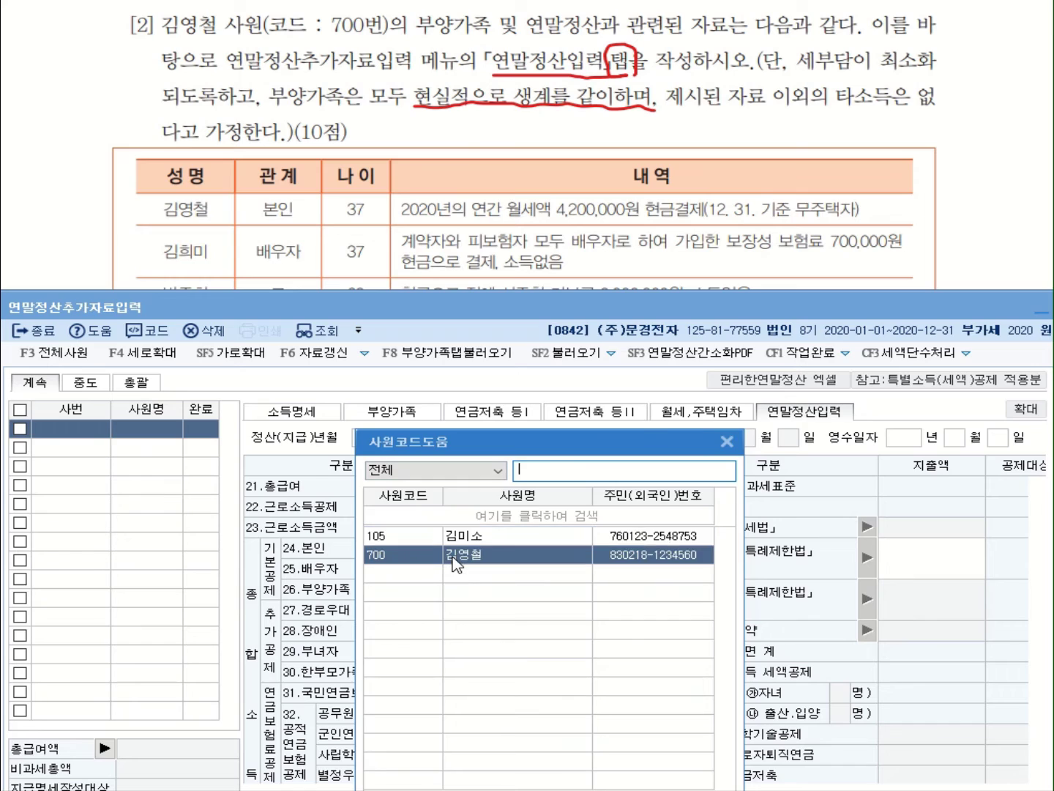
pyautogui.doubleClick(451, 557)
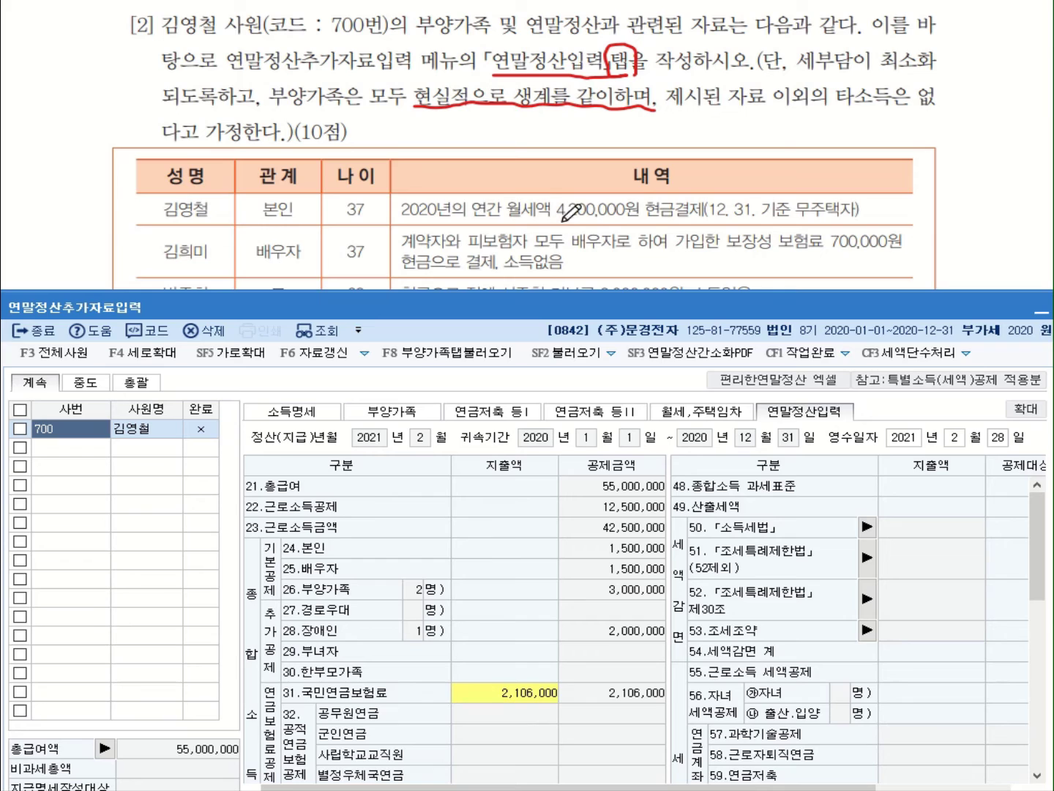
# Mark the annual rent amount and no-house condition in the question, then scroll the settlement panel
pyautogui.moveTo(550, 218)
pyautogui.mouseDown()
pyautogui.moveTo(657, 219)
pyautogui.moveTo(640, 207)
pyautogui.moveTo(717, 222)
pyautogui.moveTo(873, 222)
pyautogui.mouseUp()
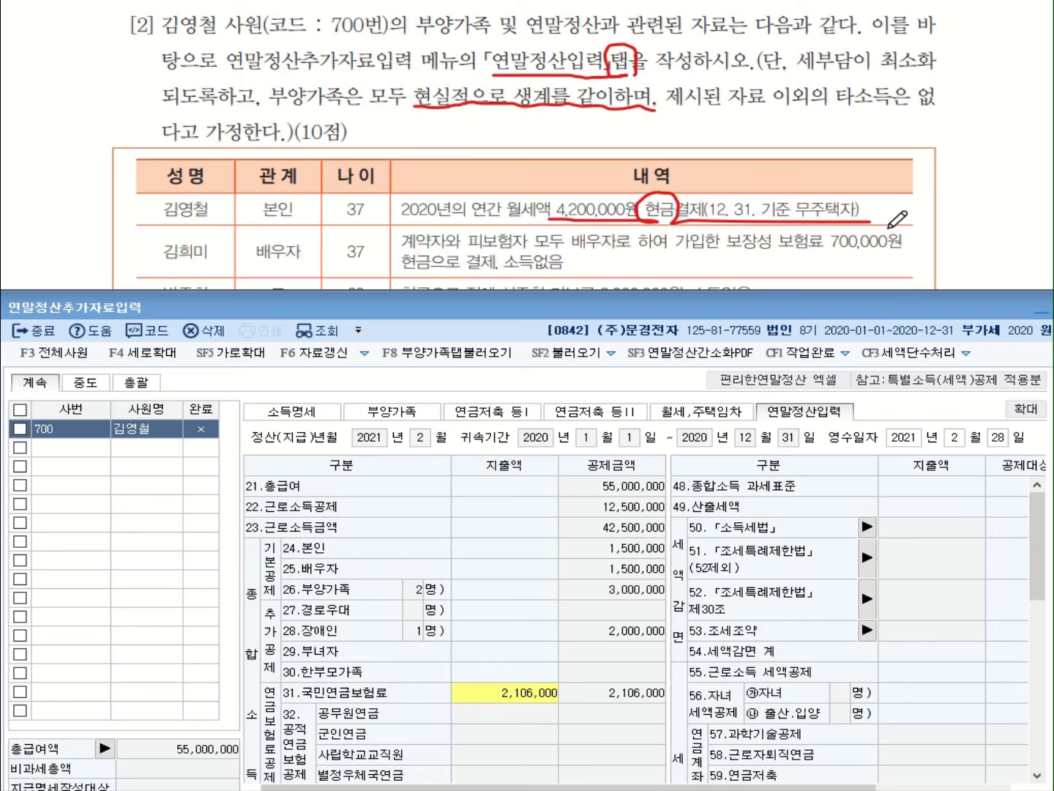
pyautogui.moveTo(792, 194)
pyautogui.mouseDown()
pyautogui.moveTo(794, 220)
pyautogui.moveTo(870, 221)
pyautogui.mouseUp()
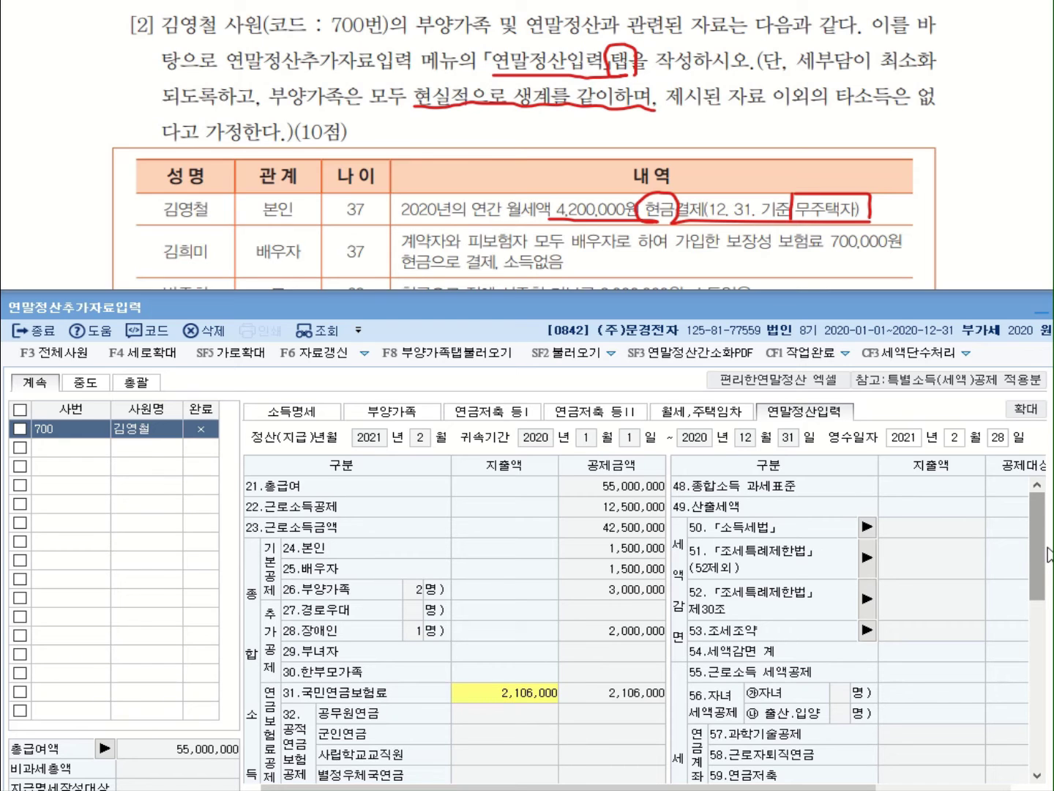
pyautogui.moveTo(1047, 550); pyautogui.dragTo(1005, 688)
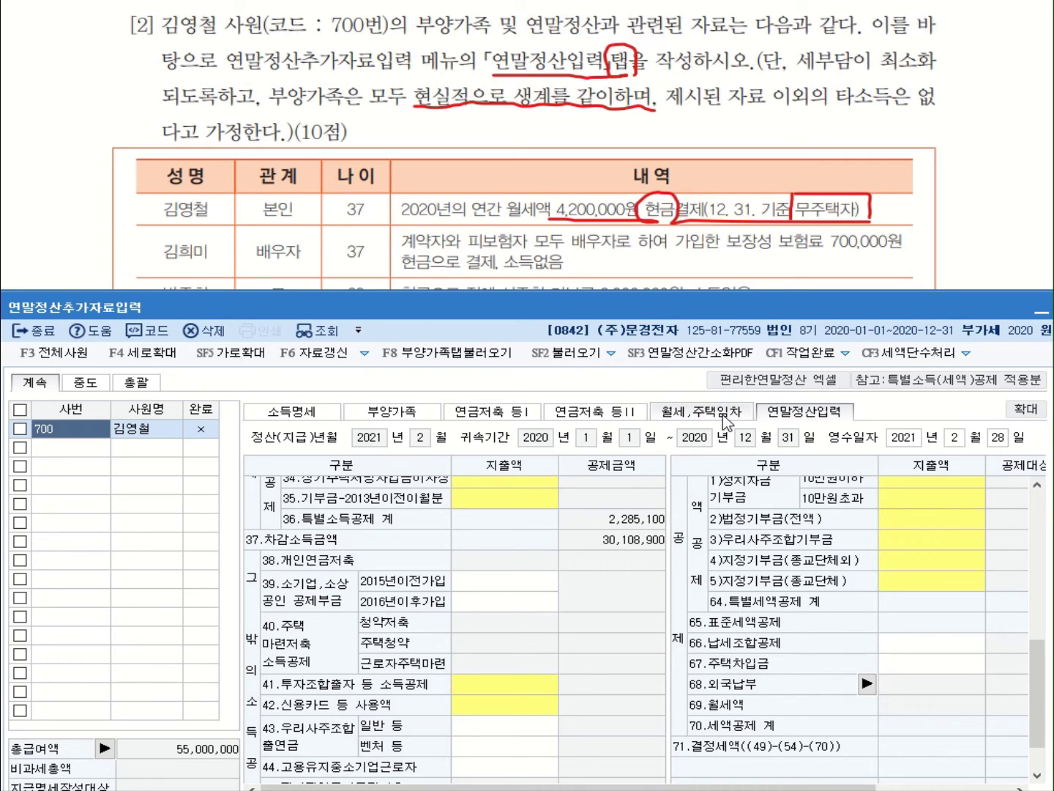
# Switch to the 월세,주택임차 section and review the 임차내역 details in the question
pyautogui.click(725, 423)
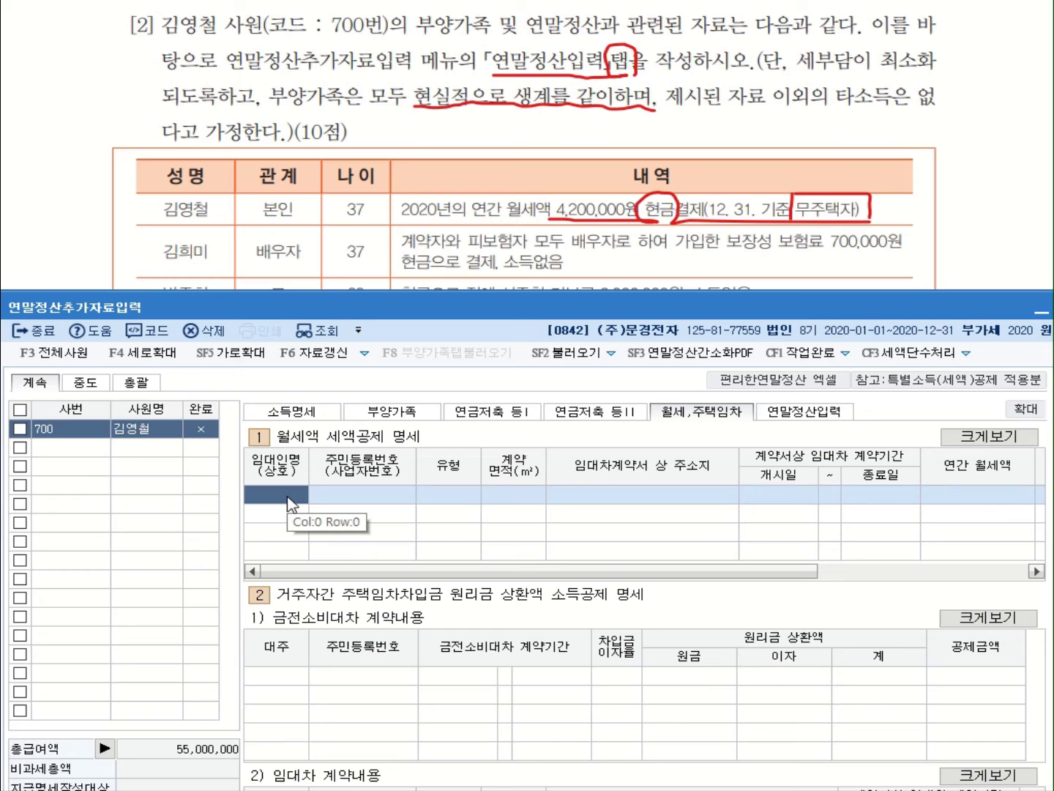
pyautogui.click(391, 9)
pyautogui.scroll(-5, 390, 9)
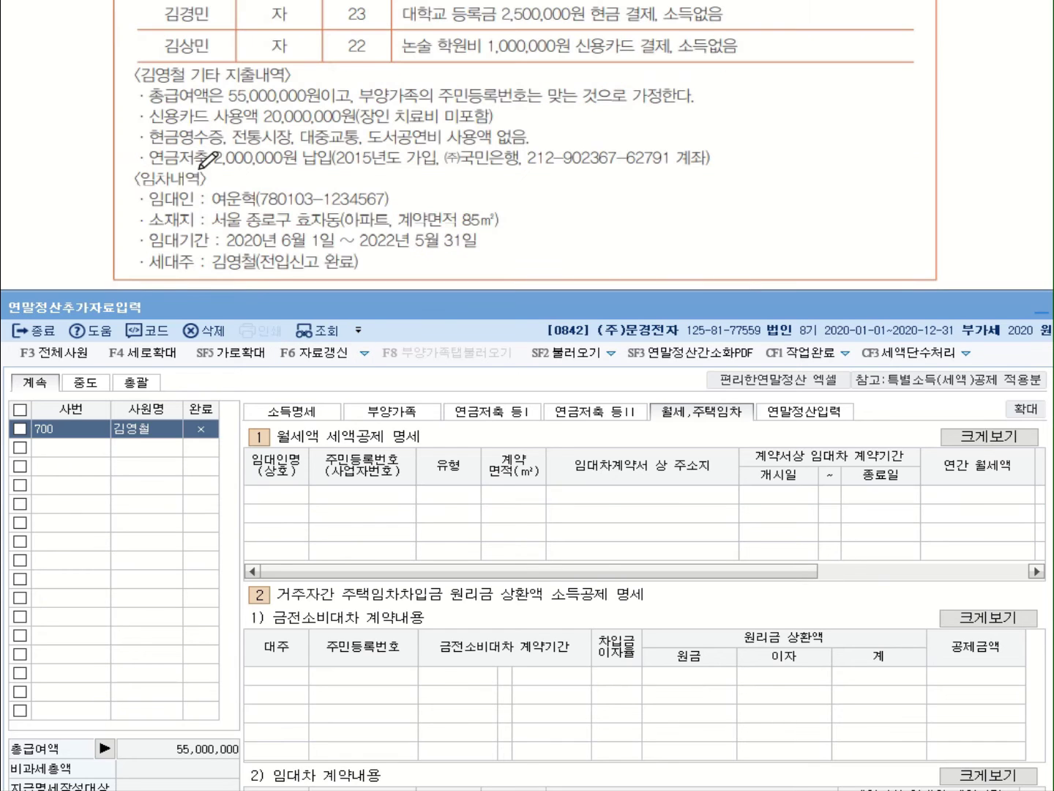
pyautogui.moveTo(126, 190); pyautogui.dragTo(206, 188)
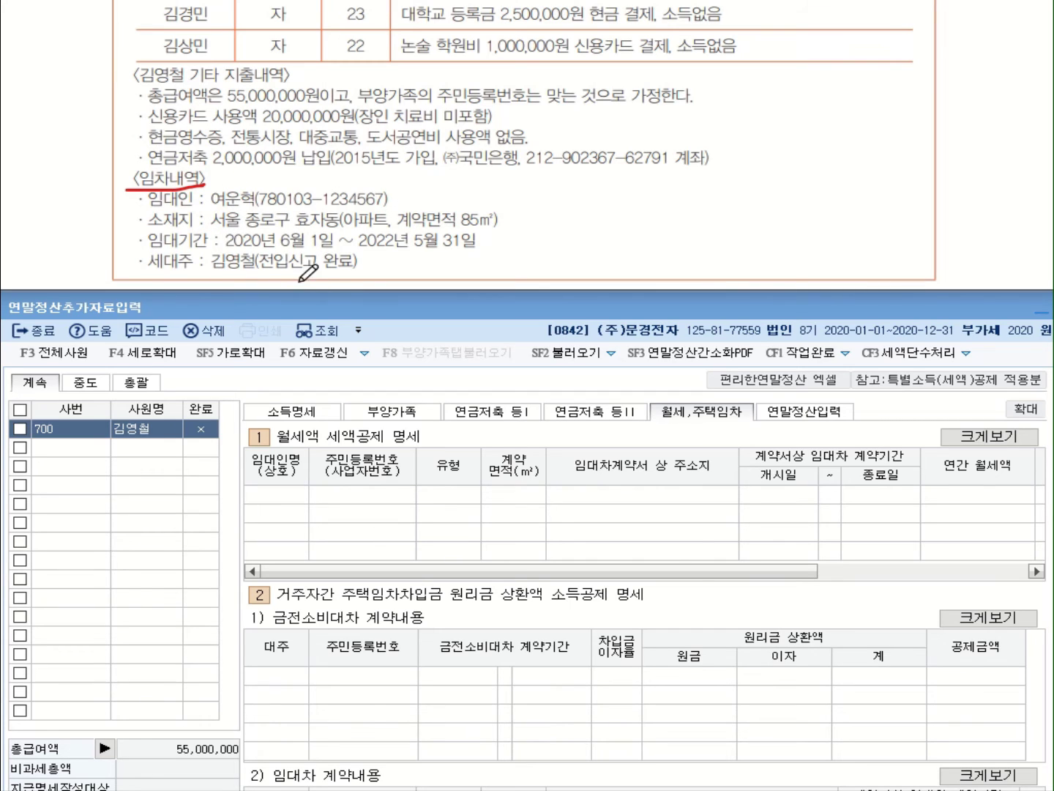
# Enter the landlord's name and resident registration number in the first rent row
pyautogui.click(297, 505)
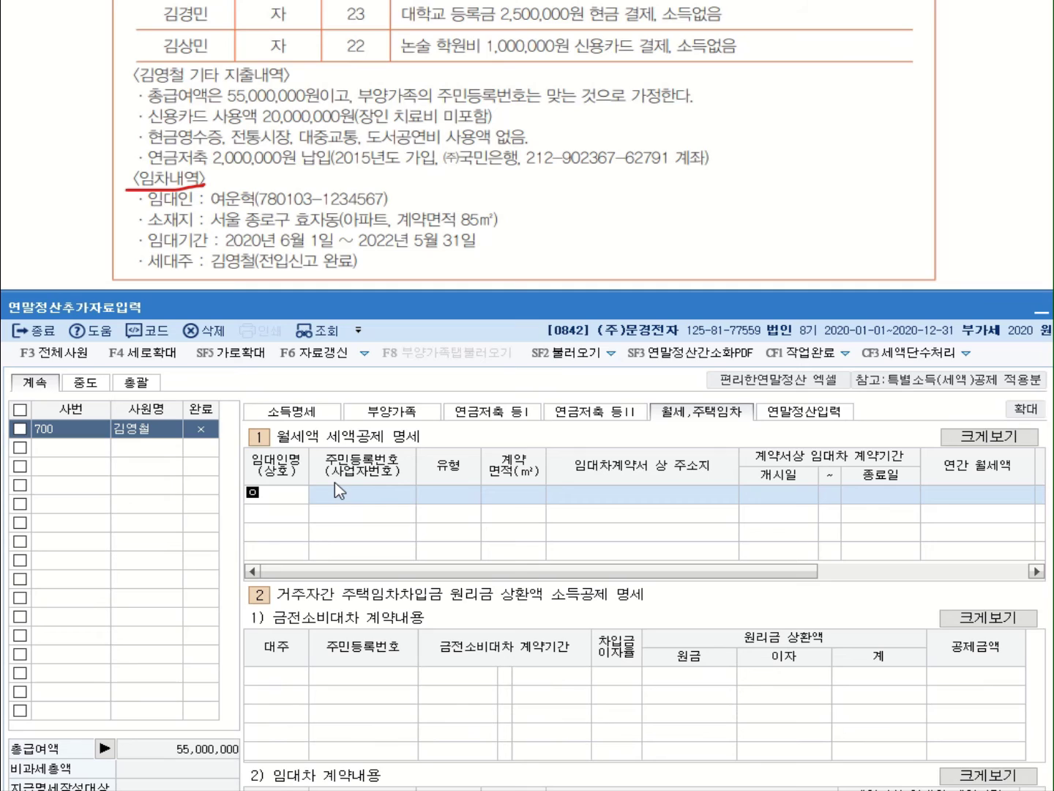
pyautogui.click(337, 492)
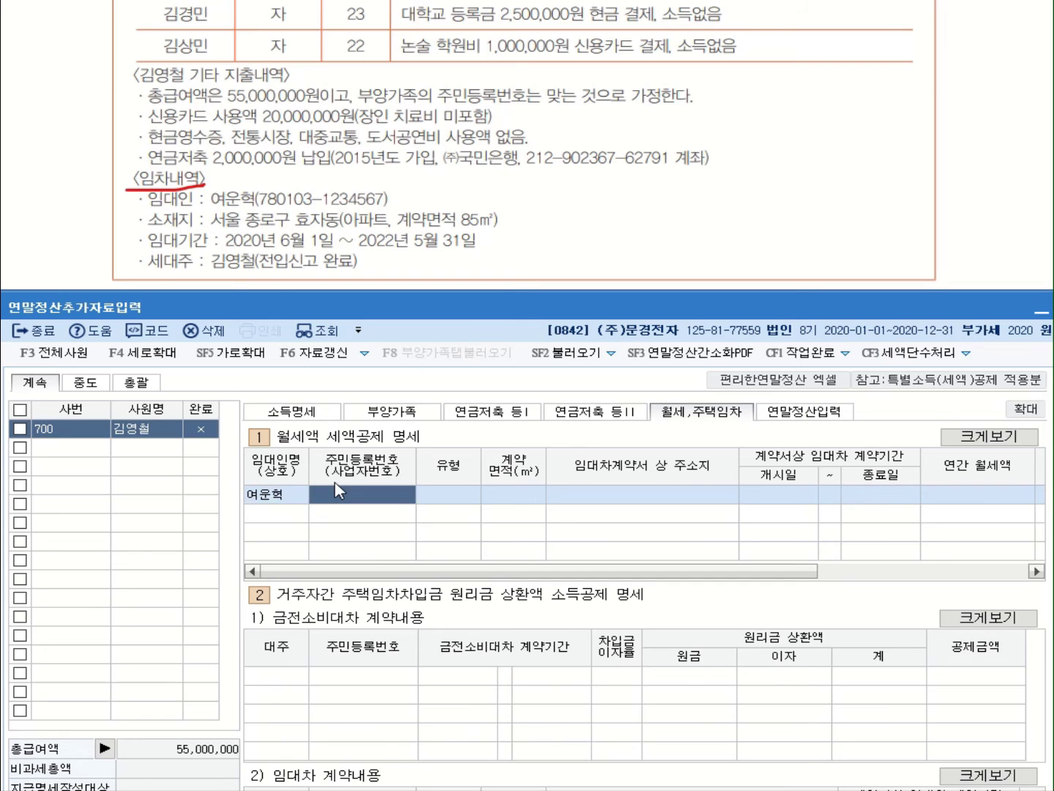
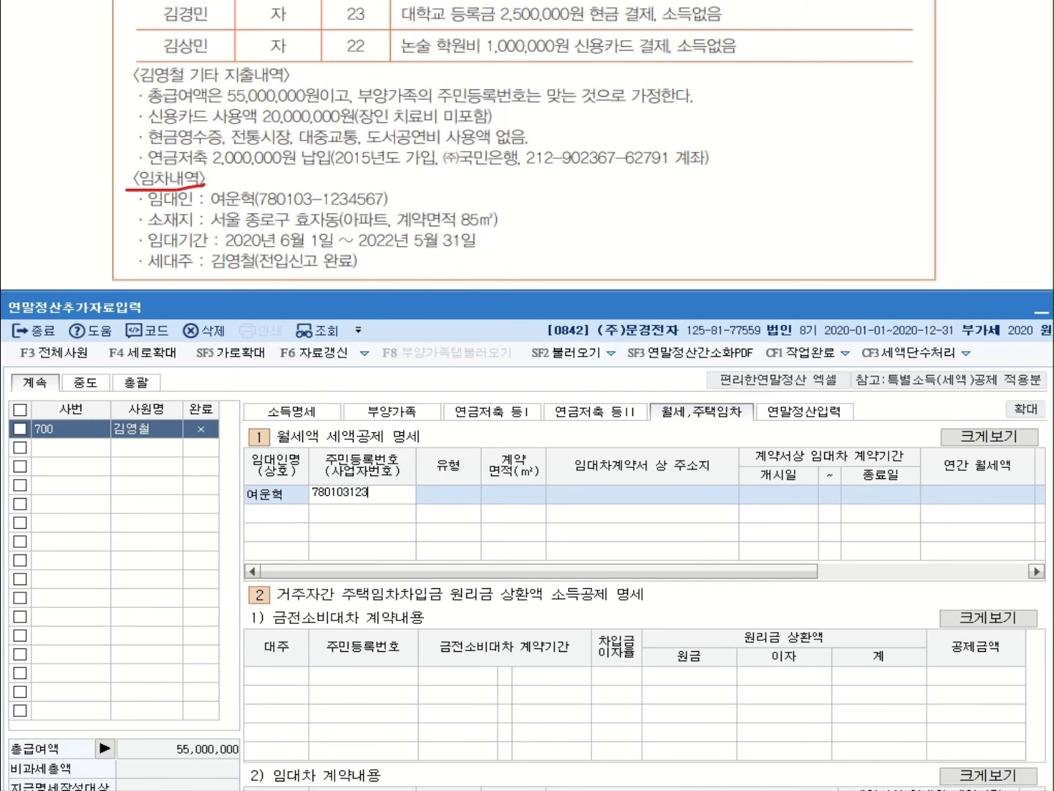
pyautogui.press('Return')
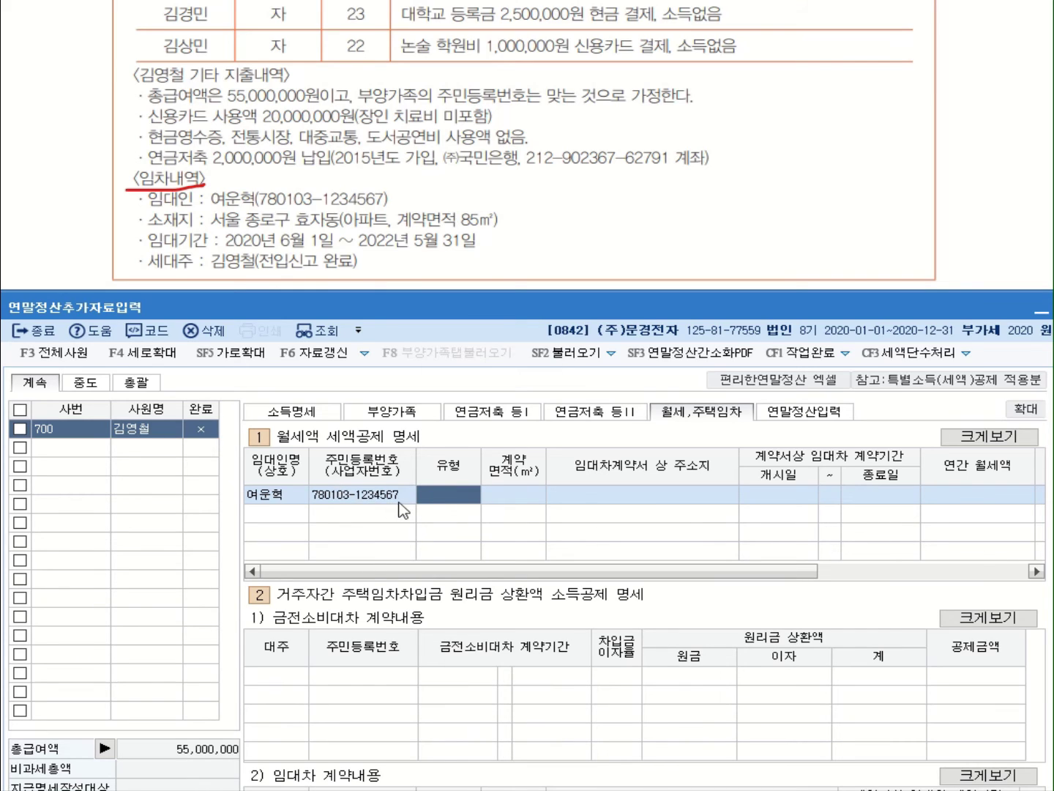
# Set the housing type to 아파트 and the contract area to 85㎡
pyautogui.doubleClick(468, 496)
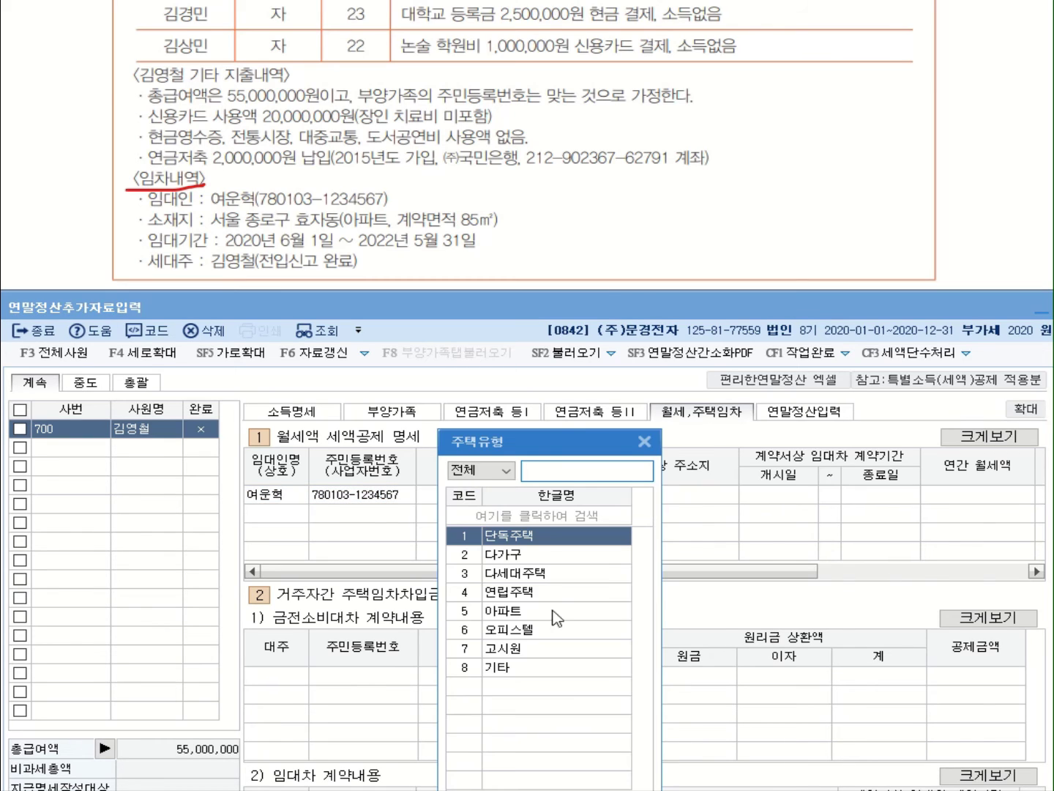
pyautogui.click(512, 612)
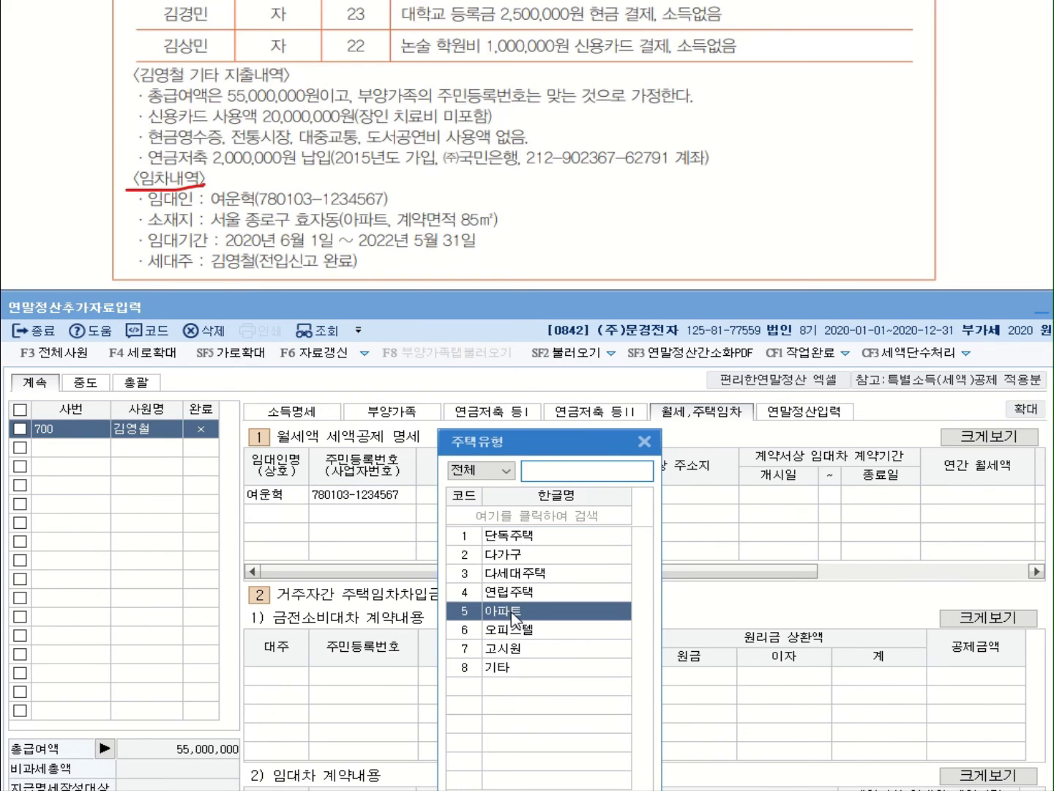
pyautogui.doubleClick(512, 611)
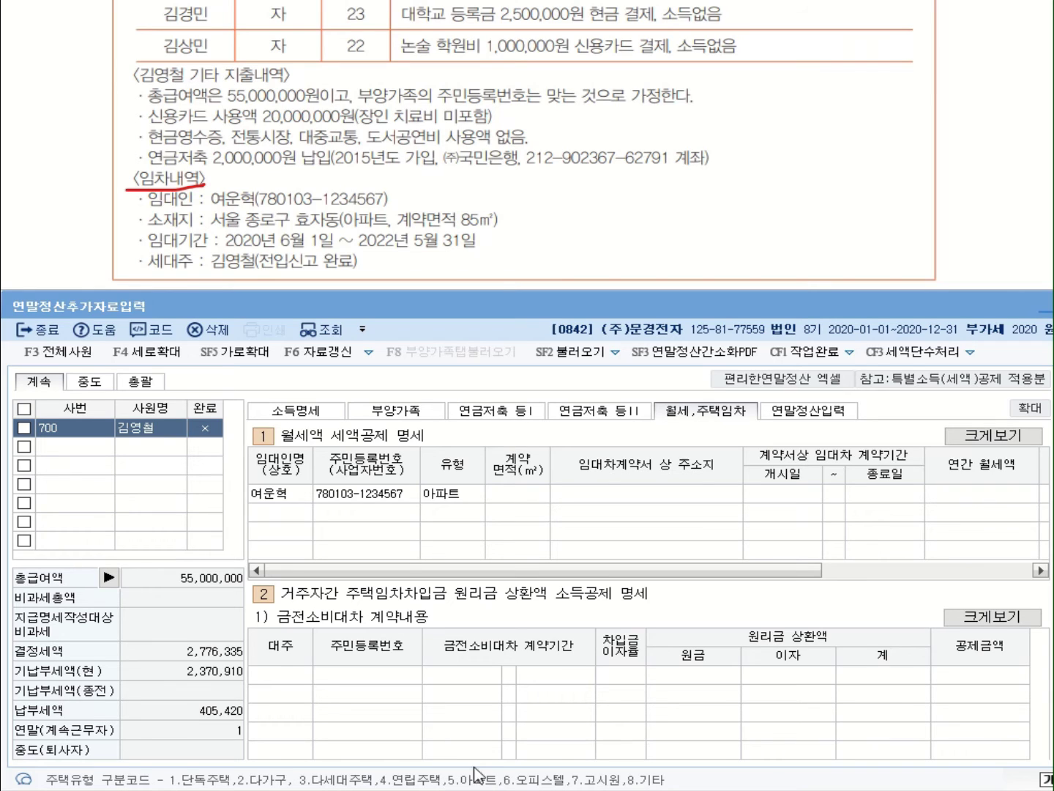
pyautogui.click(430, 498)
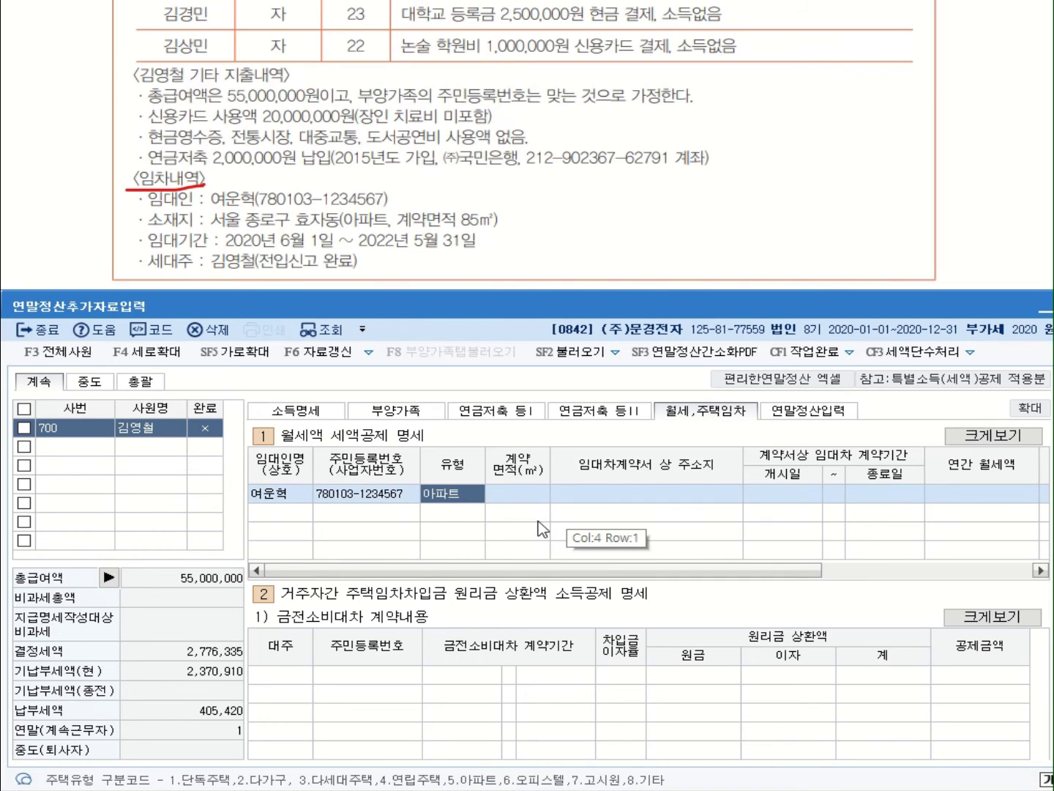
pyautogui.click(522, 497)
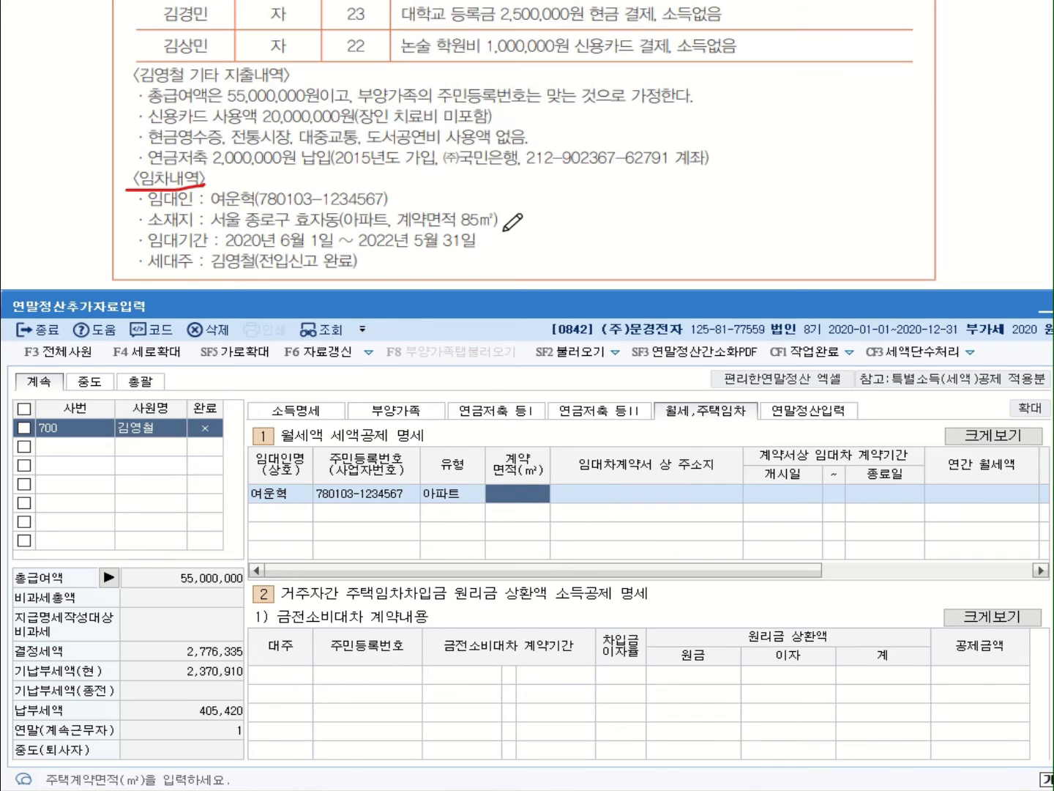
pyautogui.write('85.00')
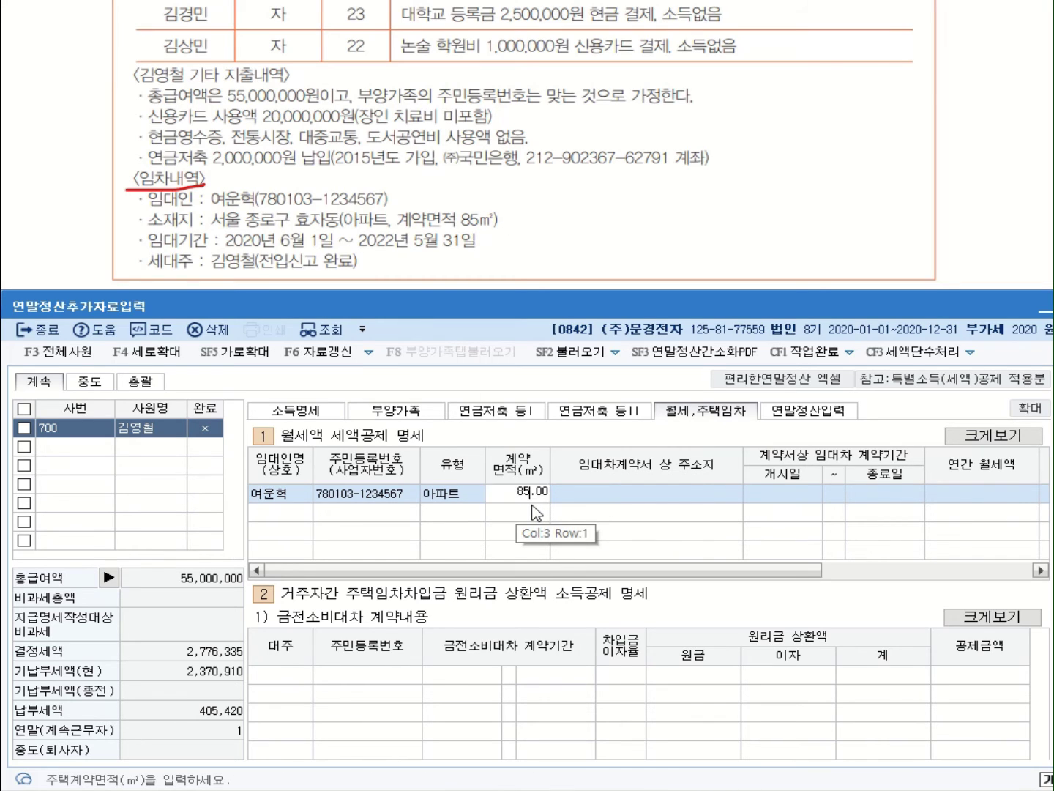
pyautogui.press('Return')
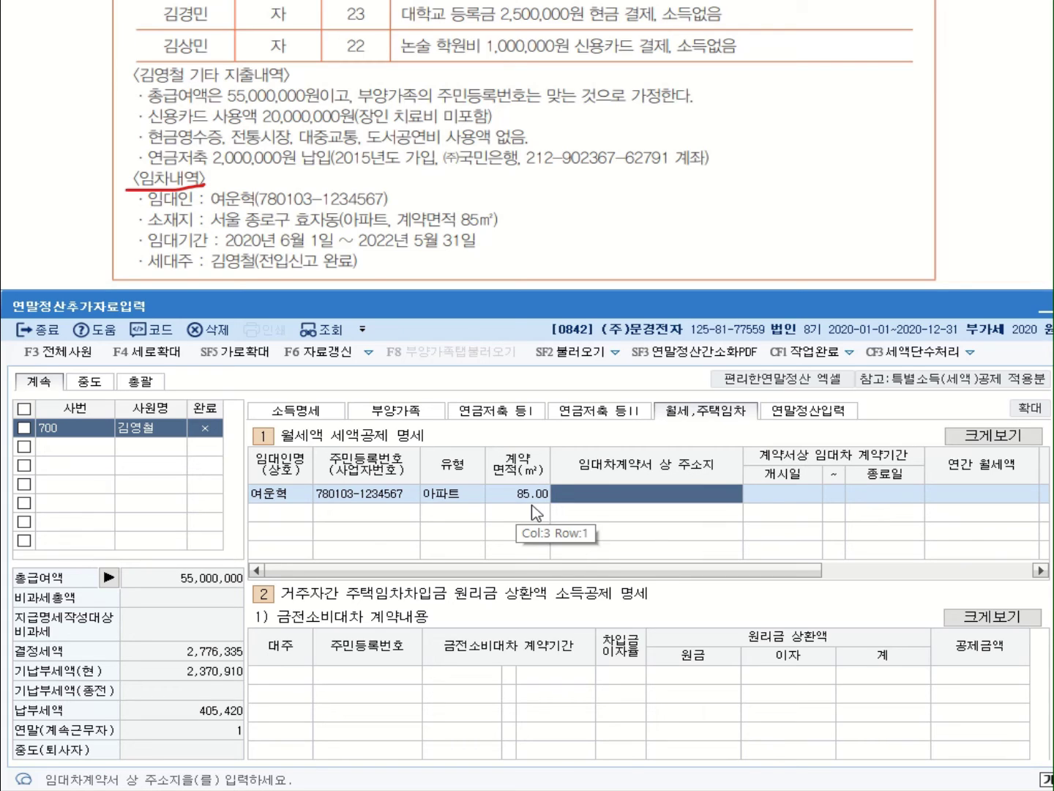
# Enter the address 서울 종로구 효자동 and lease period 2020-06-01 to 2022-05-31
pyautogui.write('ㅅㅓㅇㅜ')
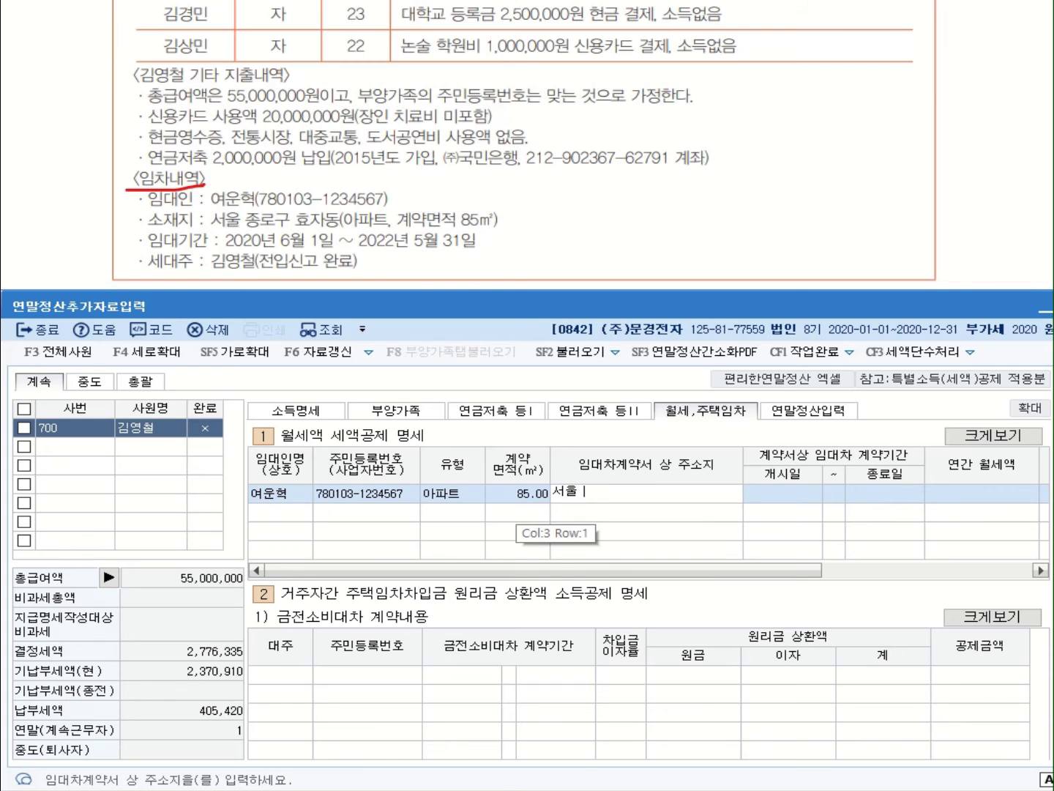
pyautogui.write('ㄹ ㅈㅗㅇㄹㅗㄱㅜ ㅎㅛㅈㅏㄷㅗㅇ')
pyautogui.press('Return')
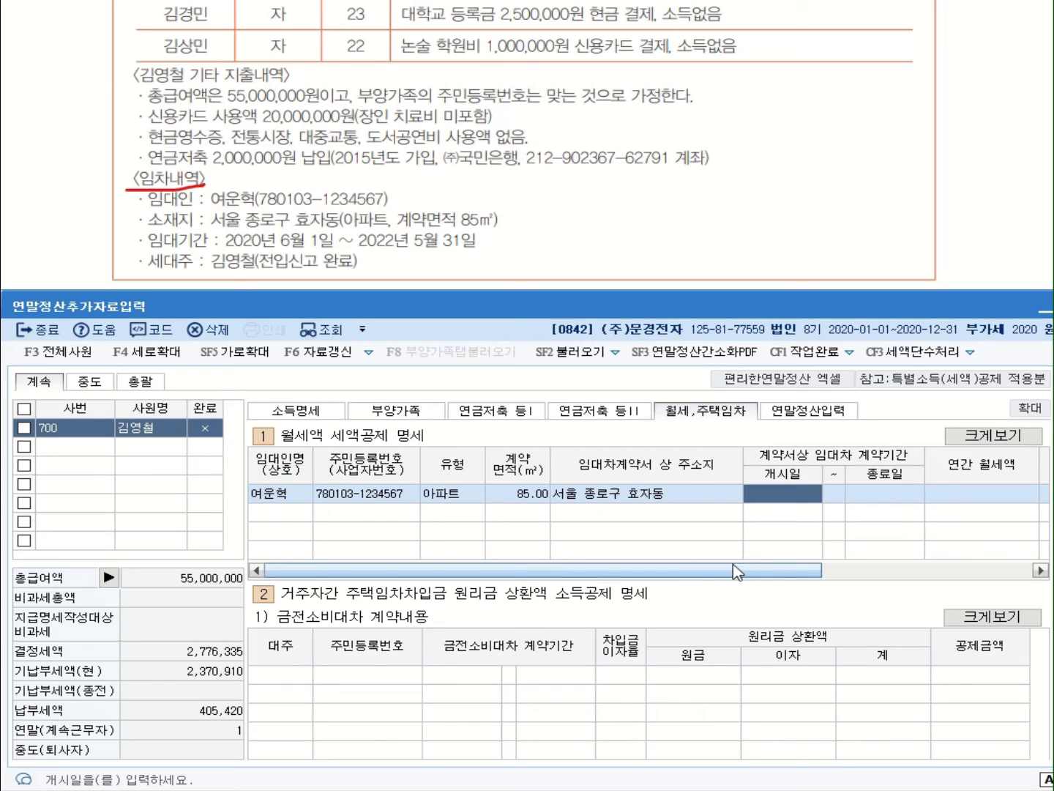
pyautogui.write('2020-06-0')
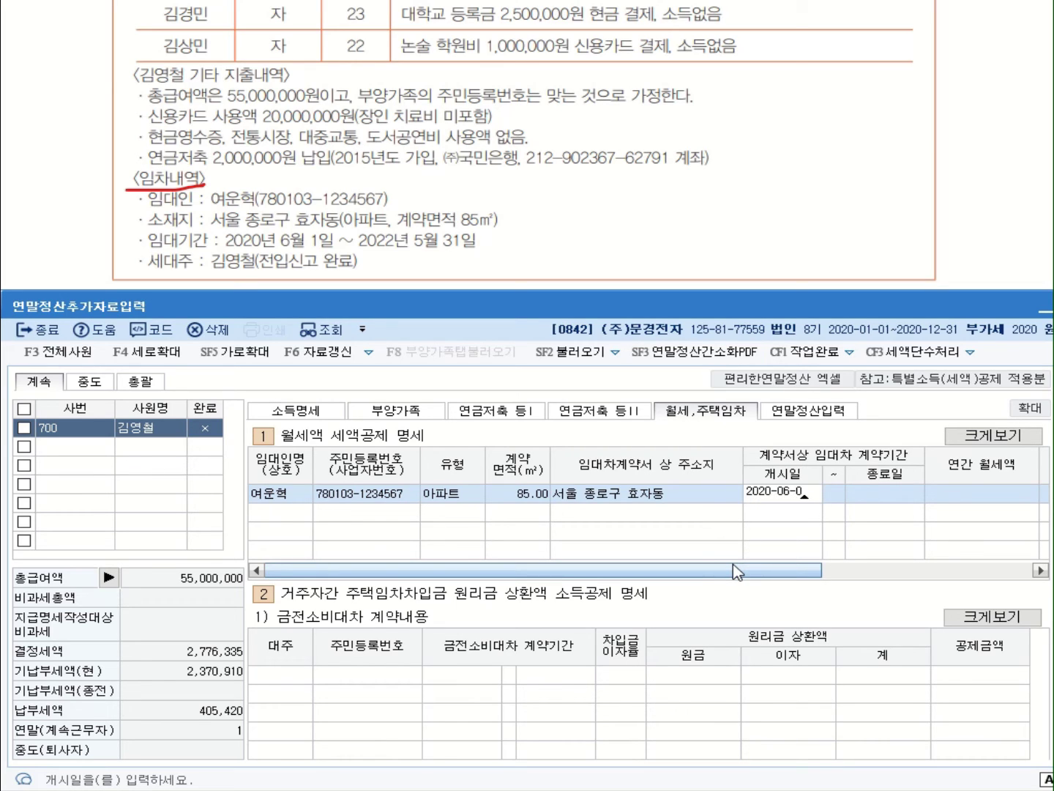
pyautogui.write('1')
pyautogui.press('Return')
pyautogui.write('20')
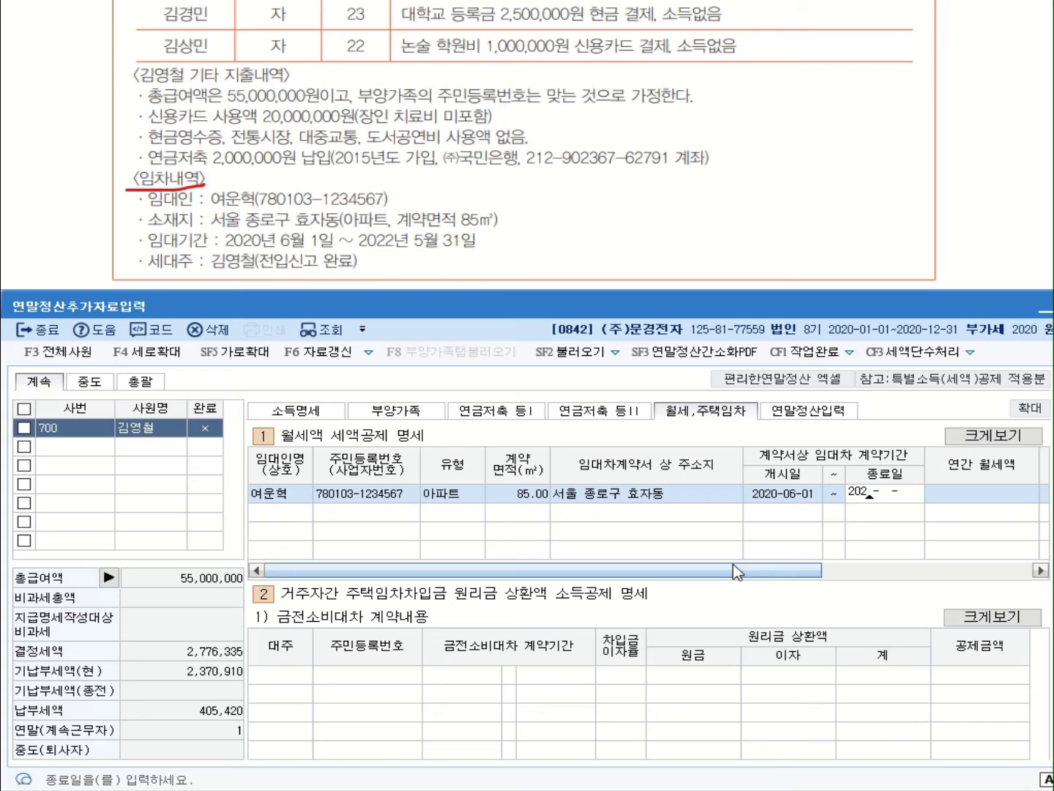
pyautogui.write('22-05-31')
pyautogui.press('Return')
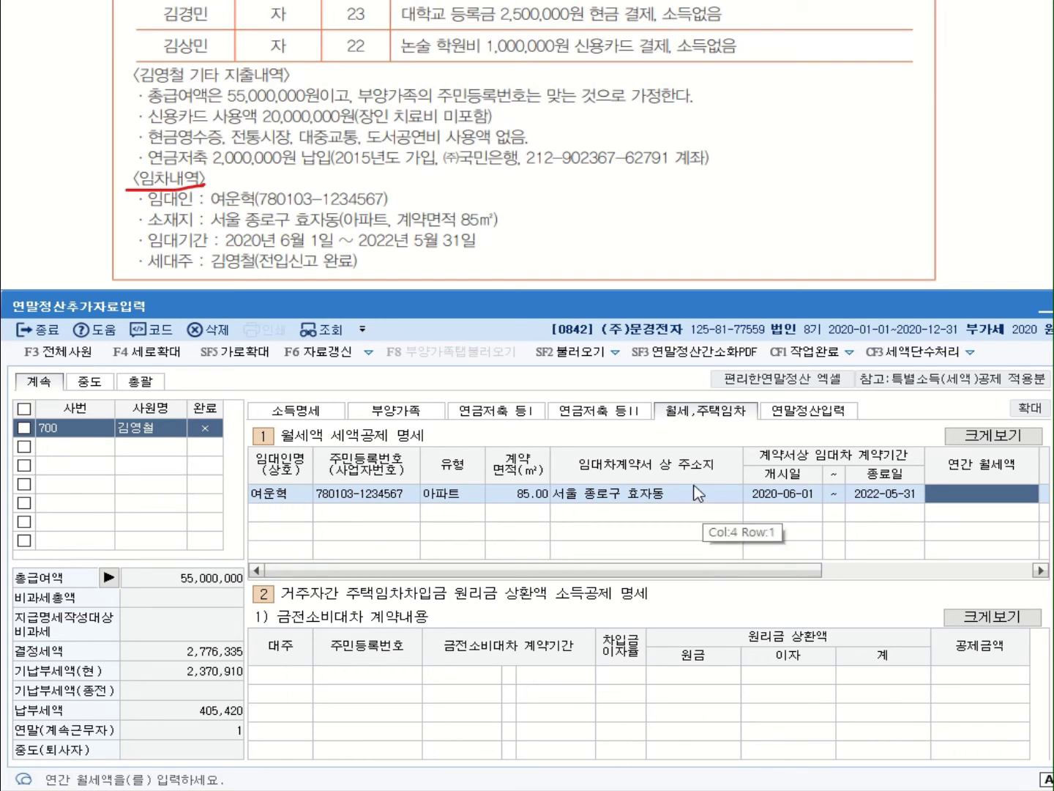
# Enter the annual rent of 4,200,000 in the rent row
pyautogui.moveTo(676, 578); pyautogui.dragTo(815, 578)
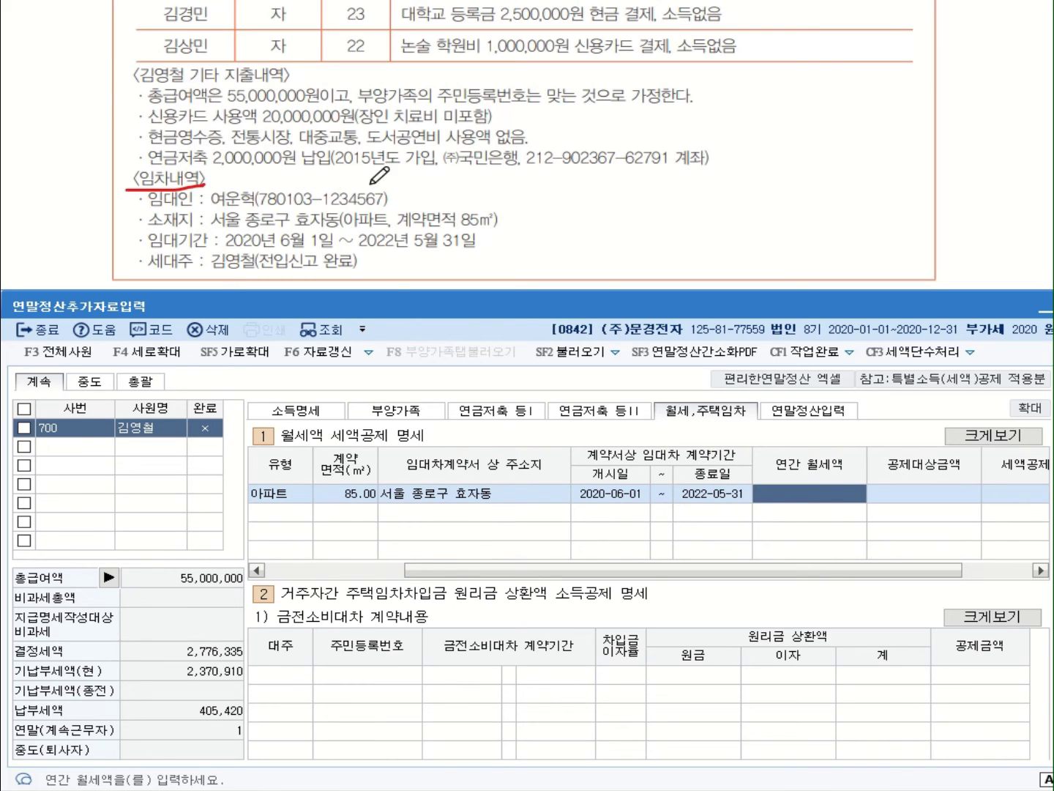
pyautogui.scroll(3, 619, 89)
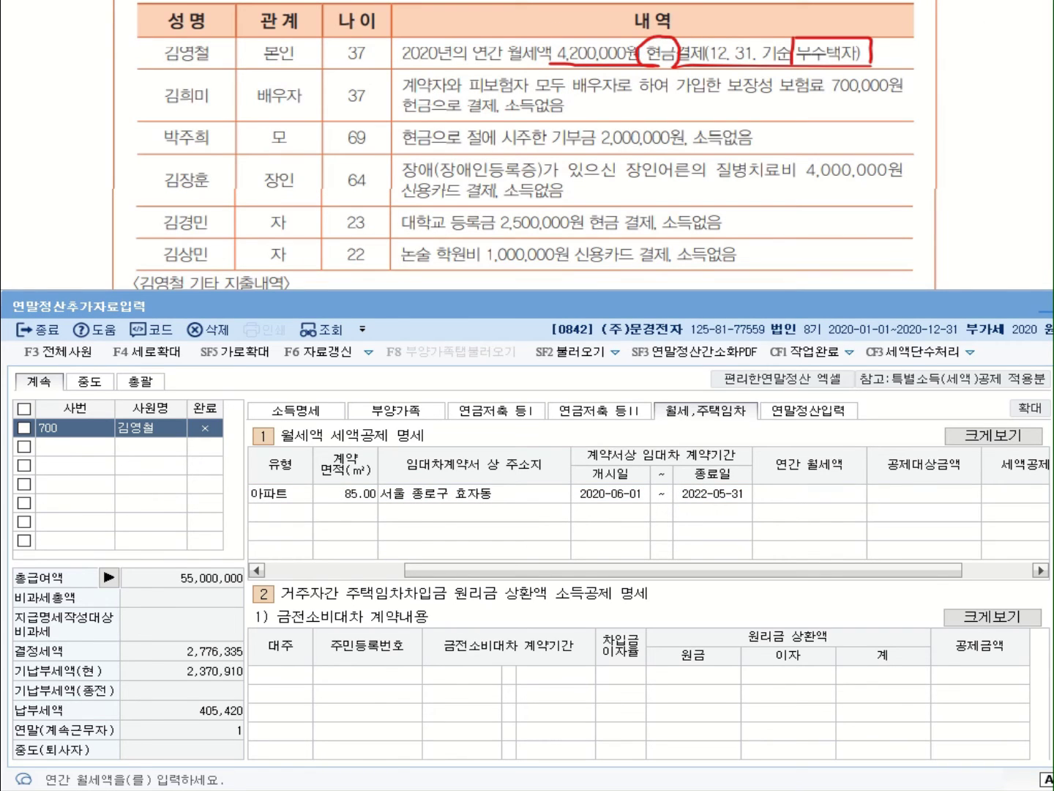
pyautogui.click(831, 501)
pyautogui.write('42')
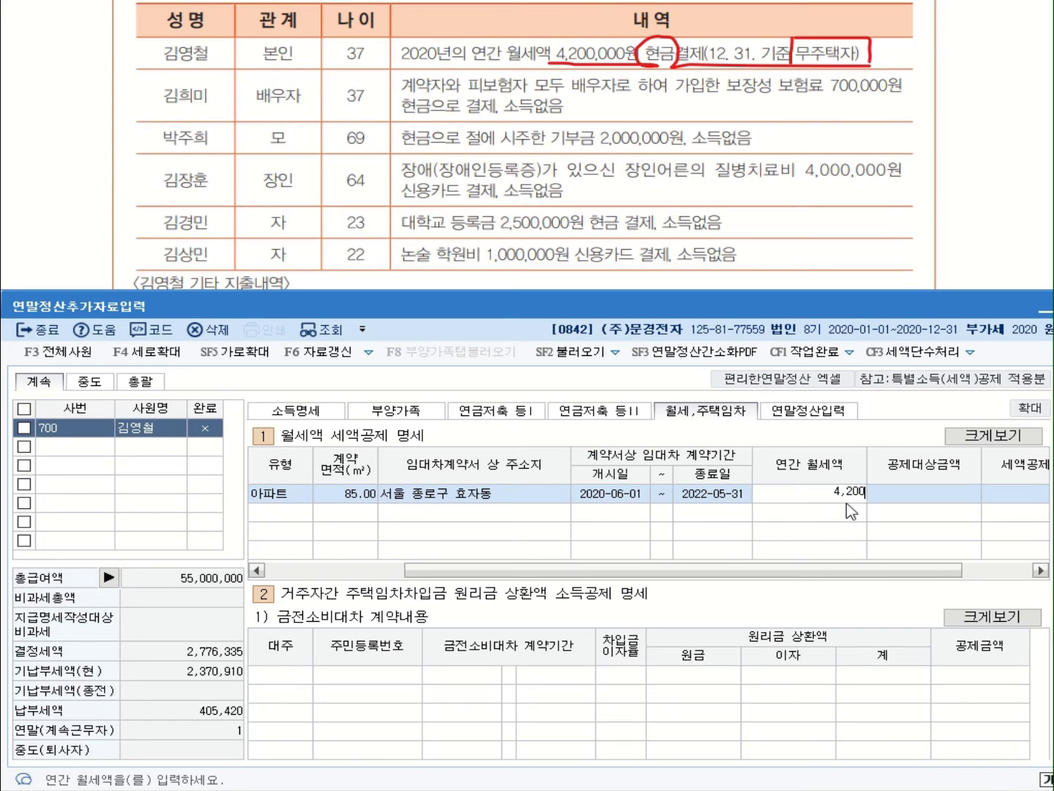
pyautogui.press('Return')
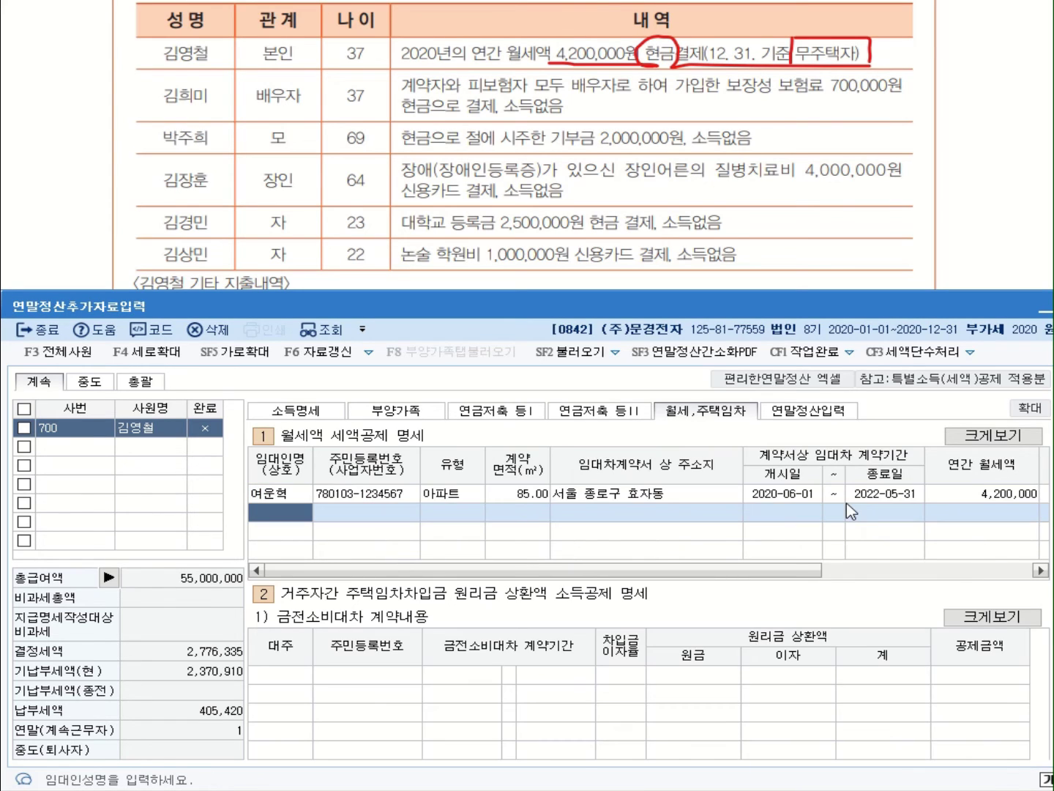
pyautogui.moveTo(831, 581); pyautogui.dragTo(979, 590)
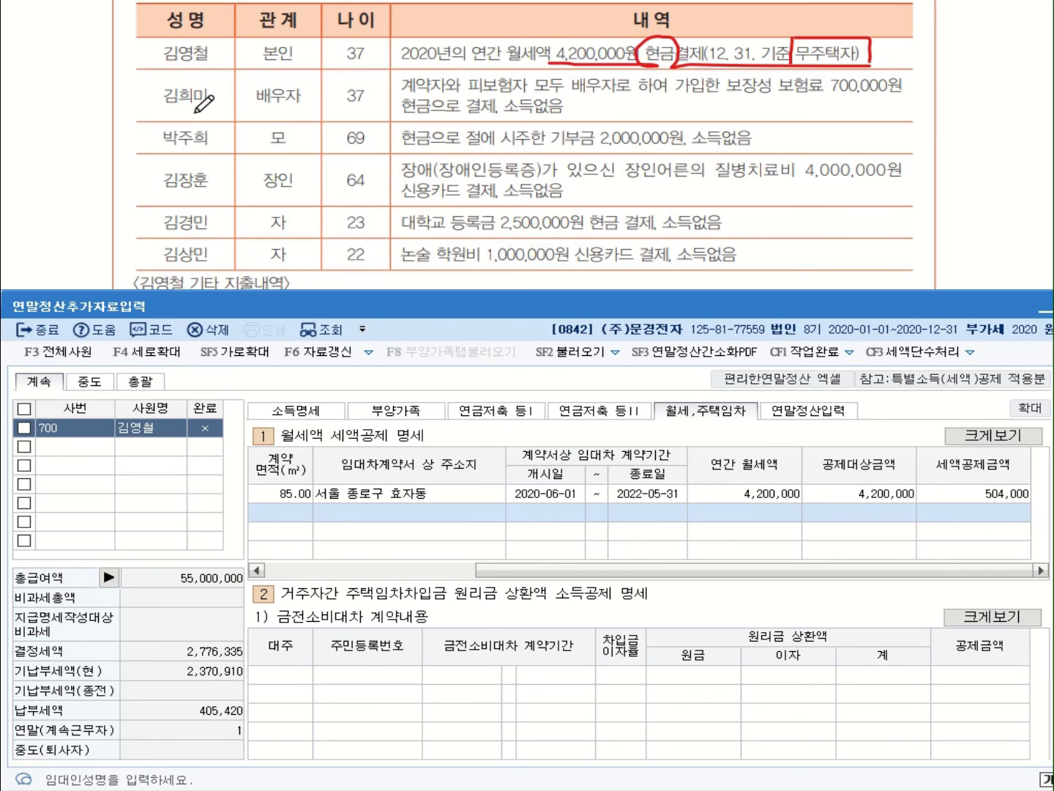
pyautogui.moveTo(359, 110)
pyautogui.mouseDown()
pyautogui.moveTo(339, 79)
pyautogui.moveTo(363, 112)
pyautogui.mouseUp()
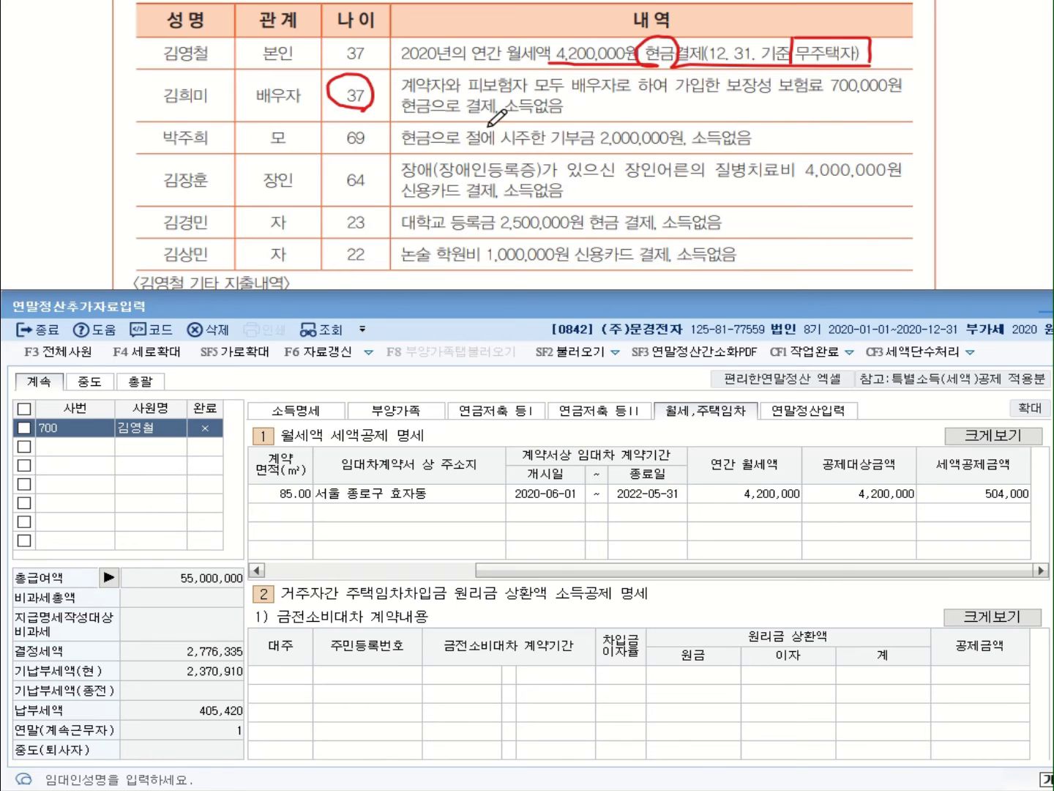
pyautogui.moveTo(505, 115); pyautogui.dragTo(579, 115)
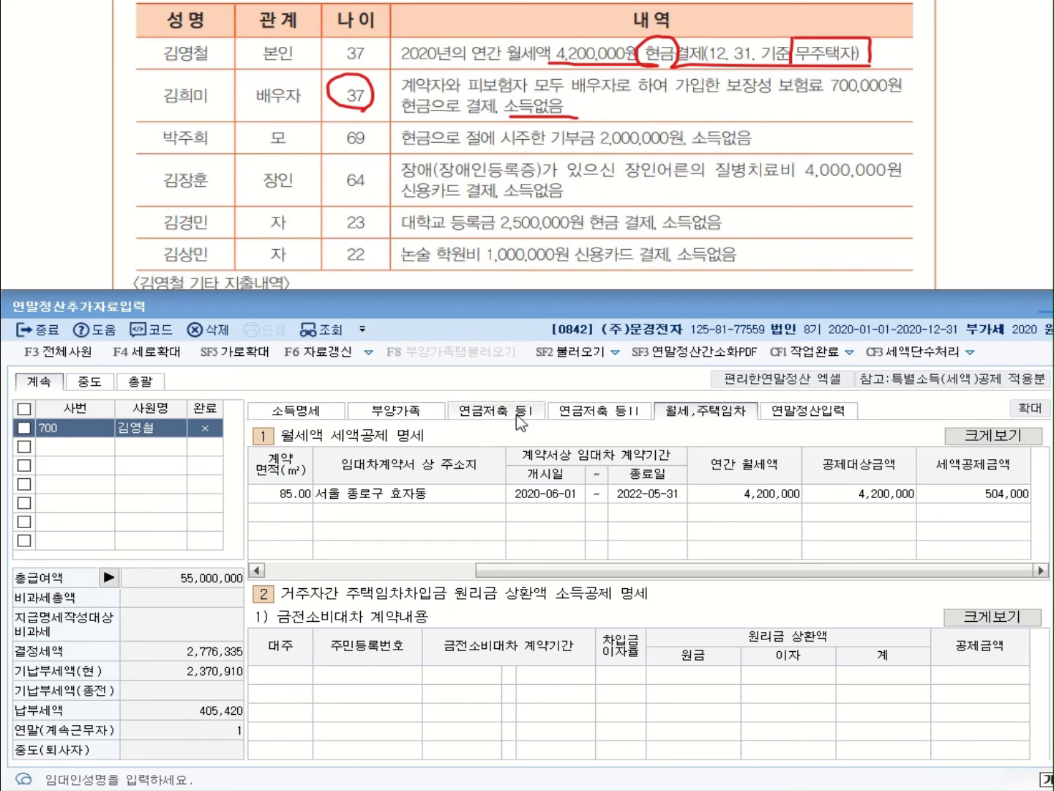
# On the 연말정산입력 tab, enter 700,000 as the 60.보장성보험 일반 expense amount
pyautogui.click(805, 413)
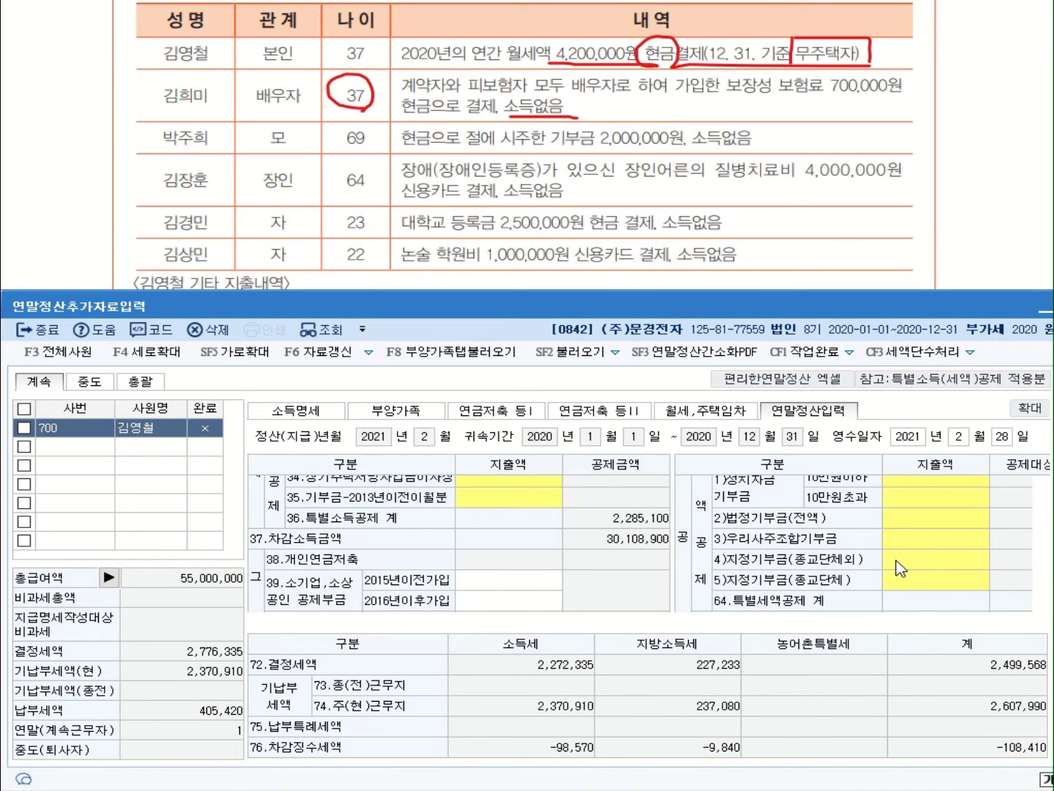
pyautogui.scroll(-3, 1039, 585)
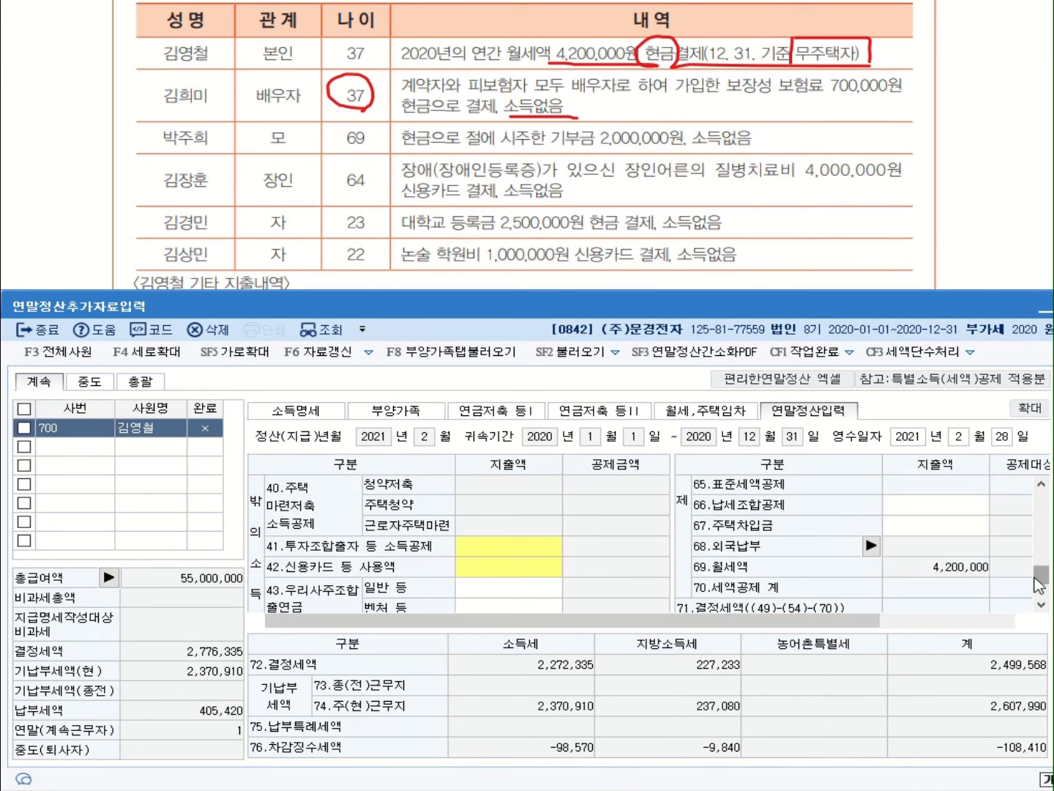
pyautogui.scroll(5, 905, 557)
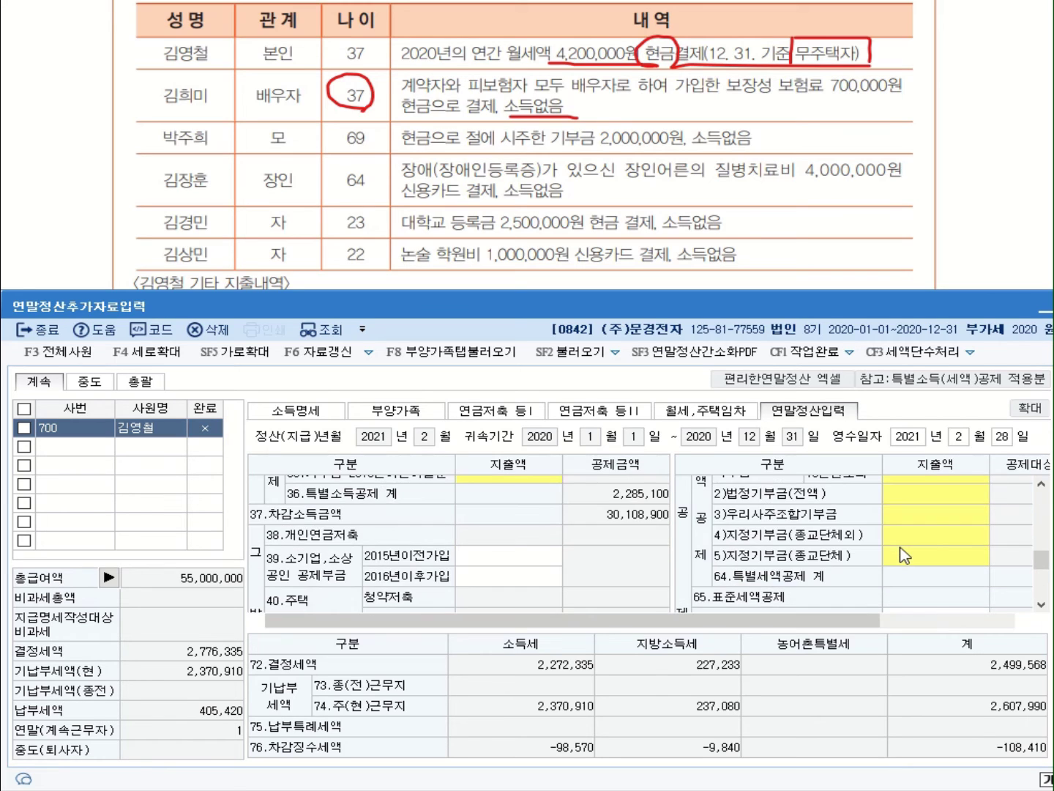
pyautogui.scroll(2, 901, 545)
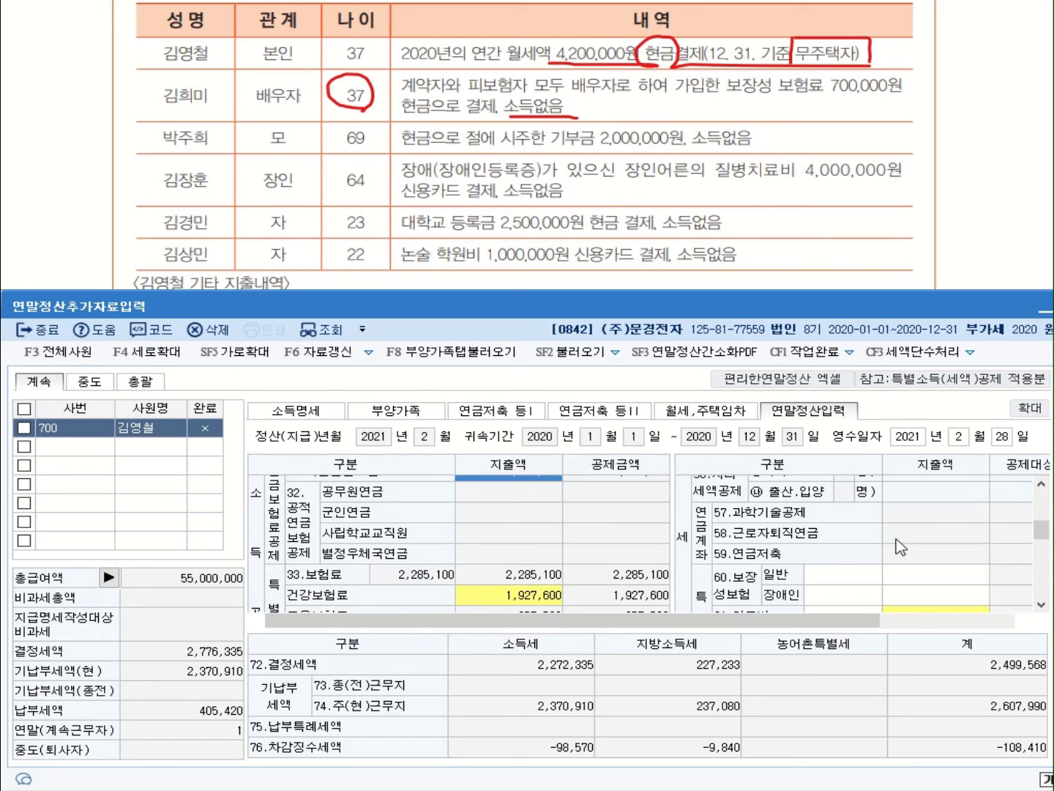
pyautogui.click(912, 583)
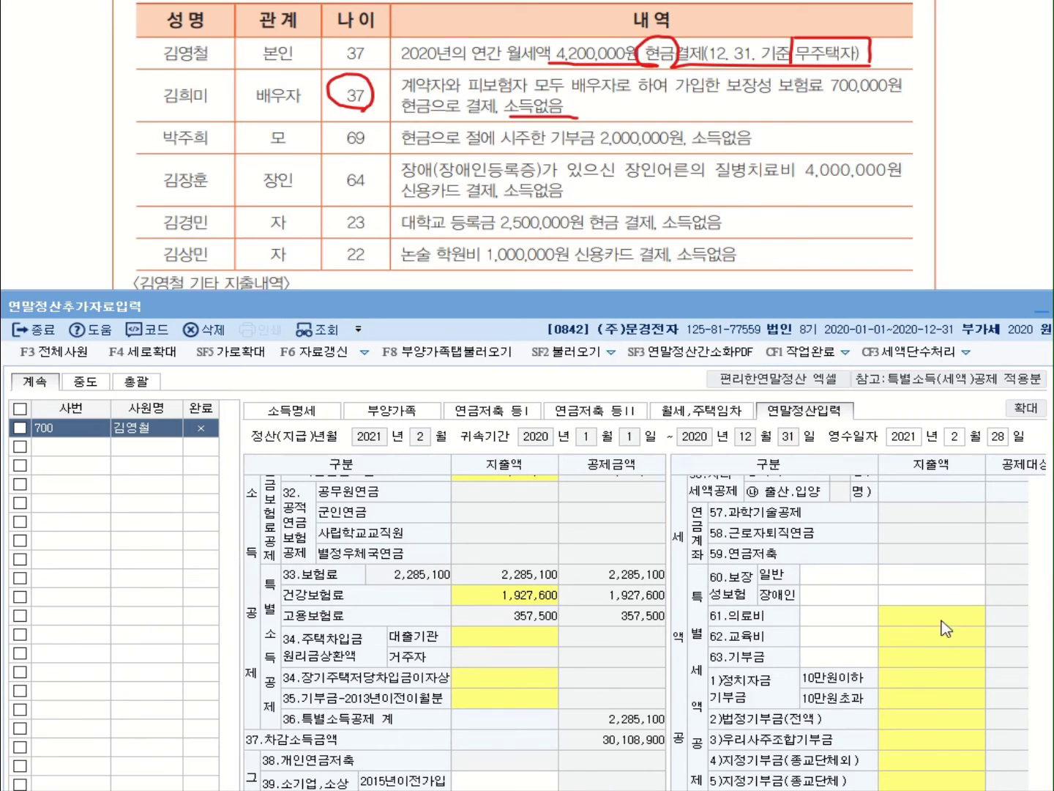
pyautogui.click(952, 579)
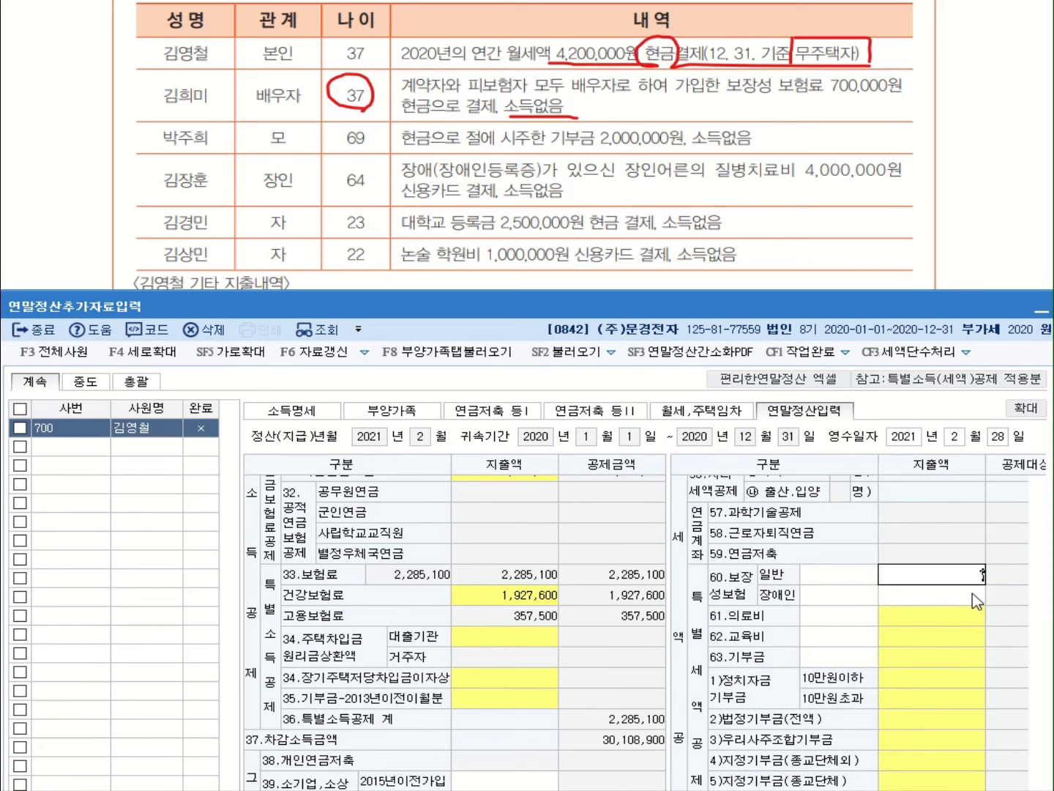
pyautogui.write('700,000')
pyautogui.press('Return')
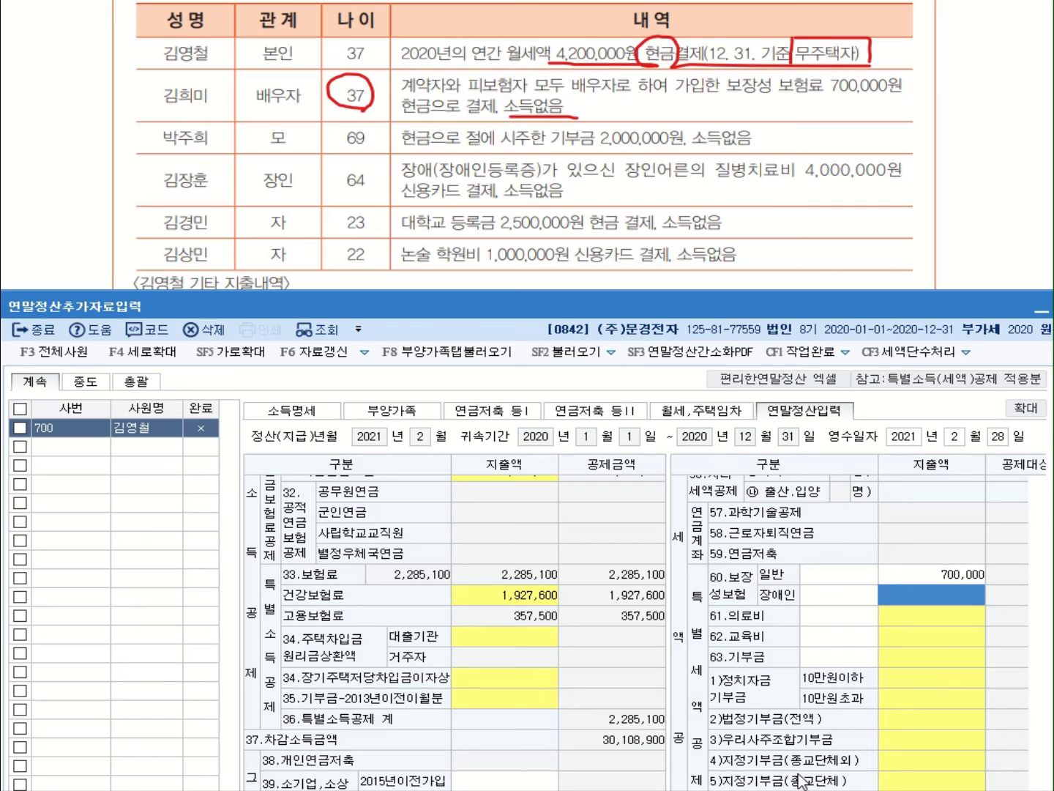
pyautogui.click(943, 583)
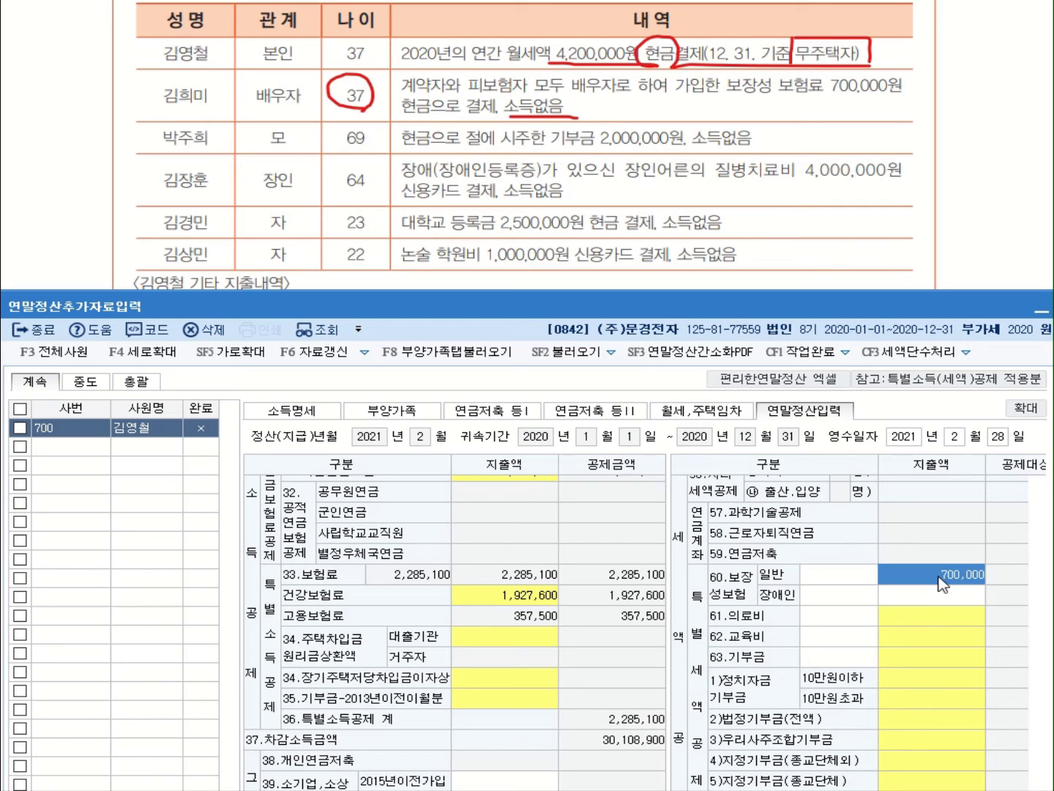
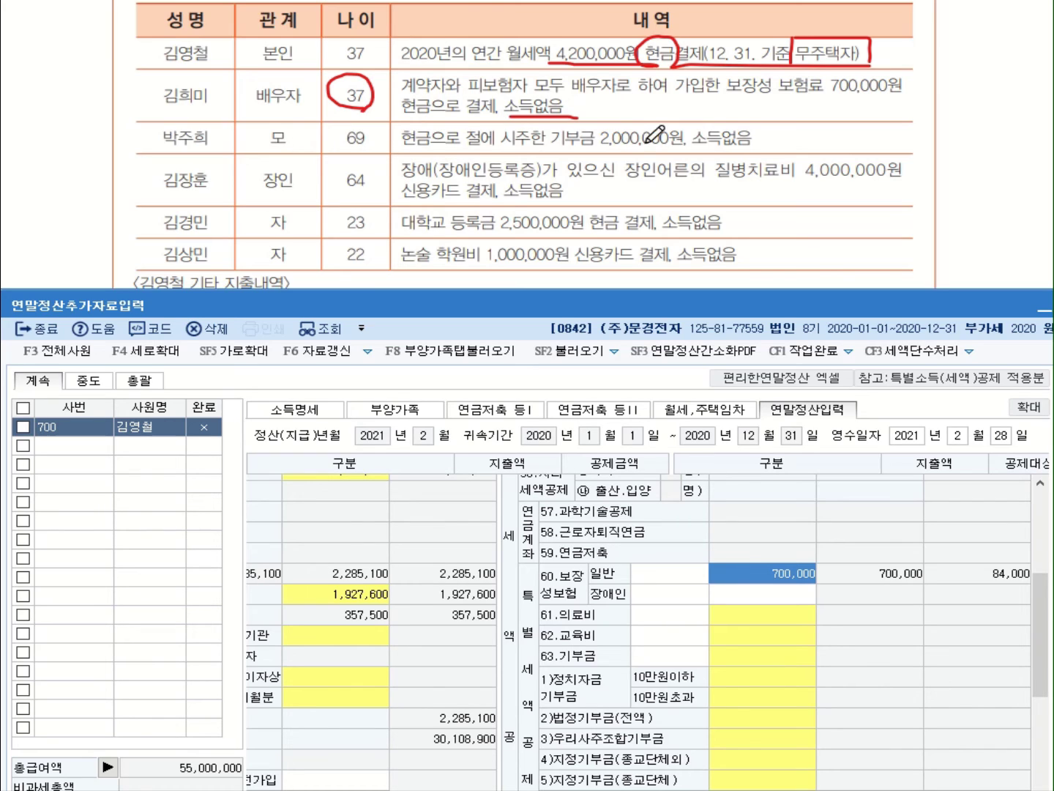
# Mark the mother's 2,000,000원 religious donation on the problem sheet
pyautogui.moveTo(551, 152); pyautogui.dragTo(685, 152)
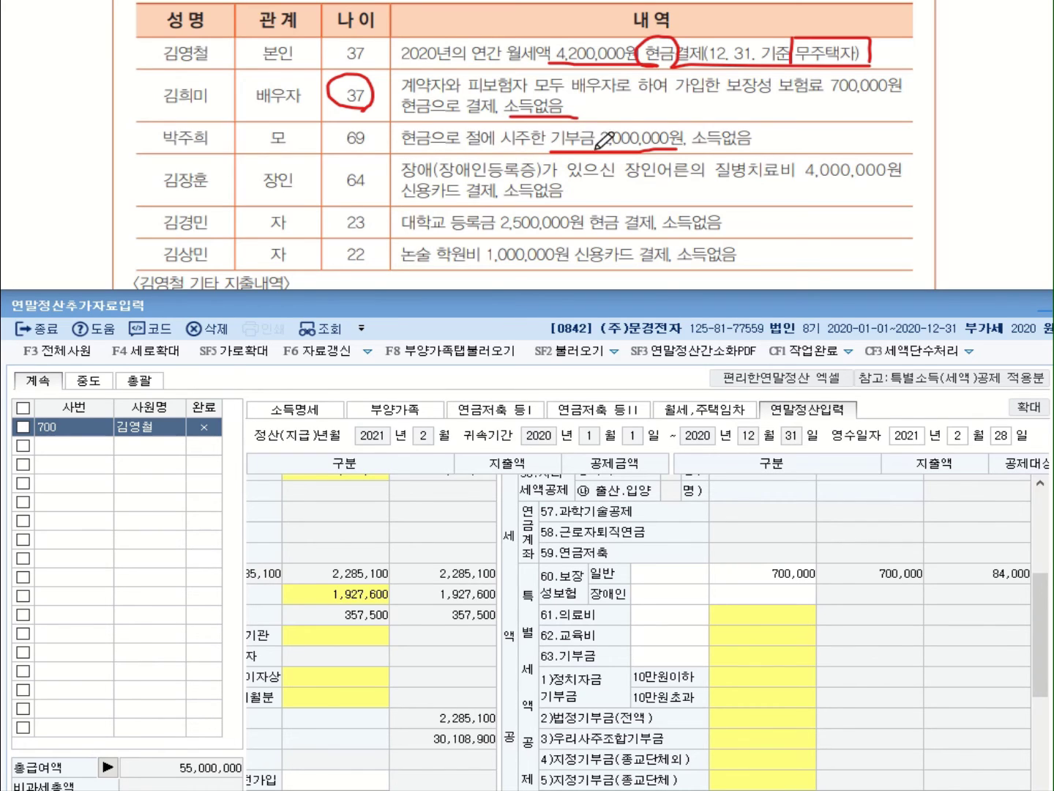
pyautogui.moveTo(587, 133)
pyautogui.mouseDown()
pyautogui.moveTo(681, 117)
pyautogui.moveTo(696, 135)
pyautogui.moveTo(681, 150)
pyautogui.moveTo(755, 149)
pyautogui.mouseUp()
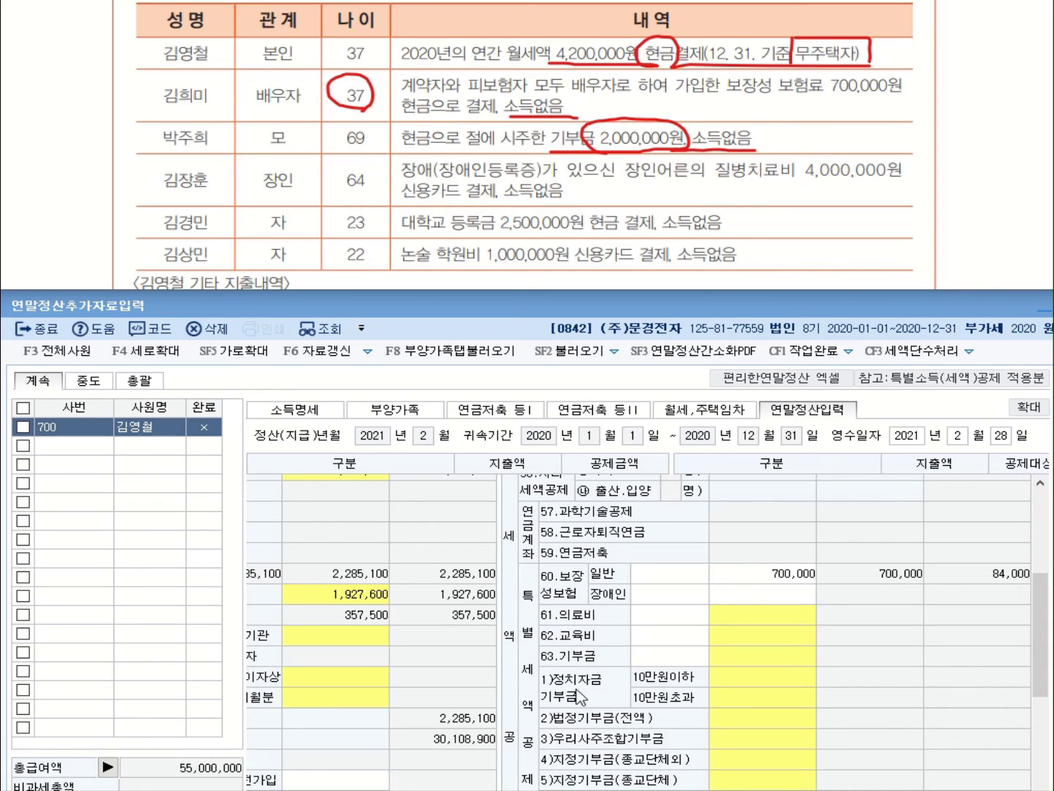
pyautogui.click(763, 781)
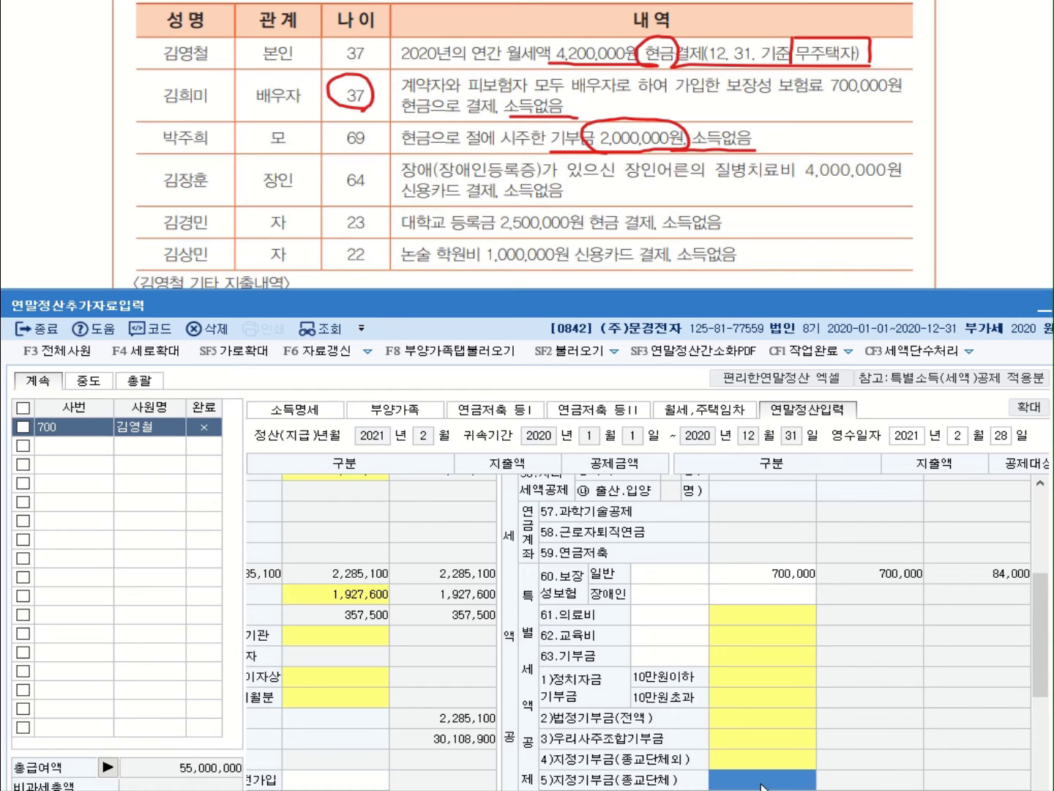
pyautogui.click(439, 2)
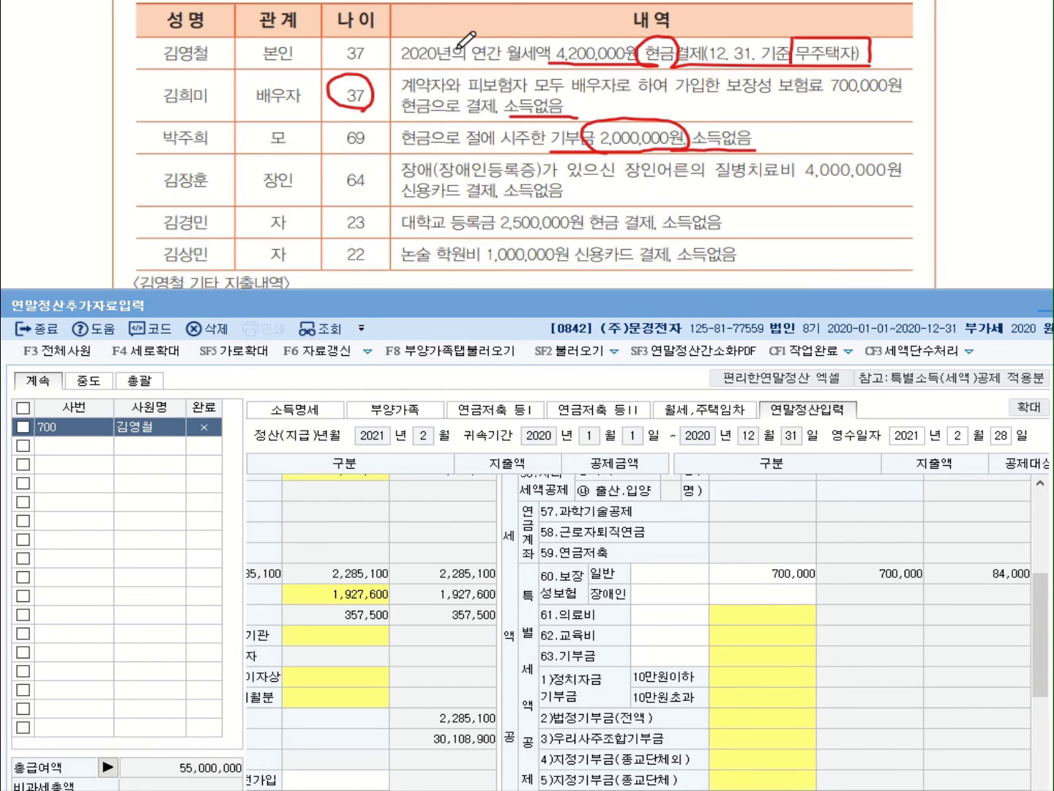
# Record 2,000,000 as the 종교단체 current-year donation under 5)지정기부금
pyautogui.doubleClick(773, 781)
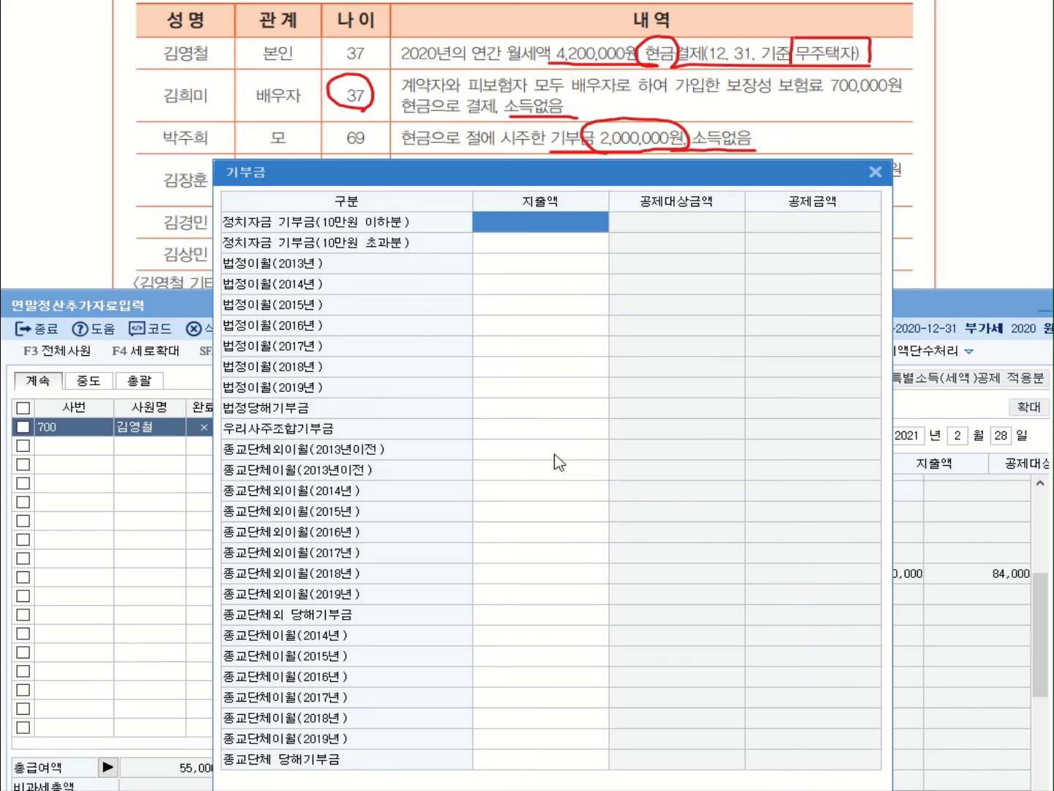
pyautogui.click(495, 765)
pyautogui.write('2000000')
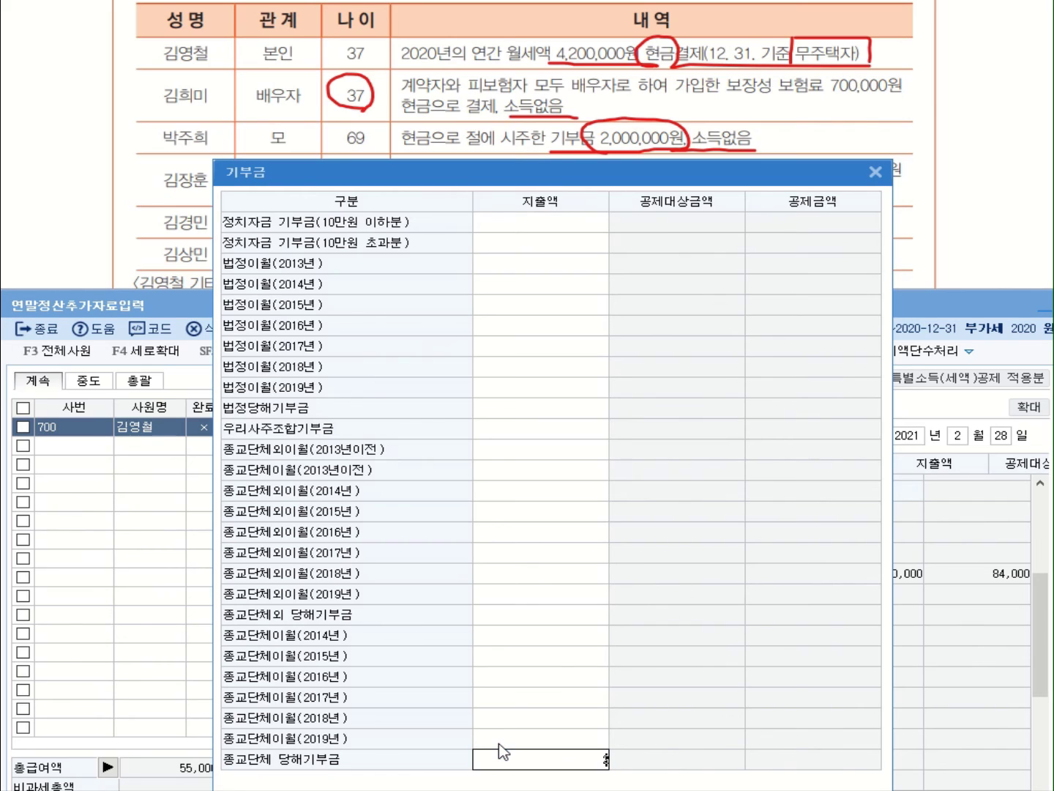
pyautogui.press('Return')
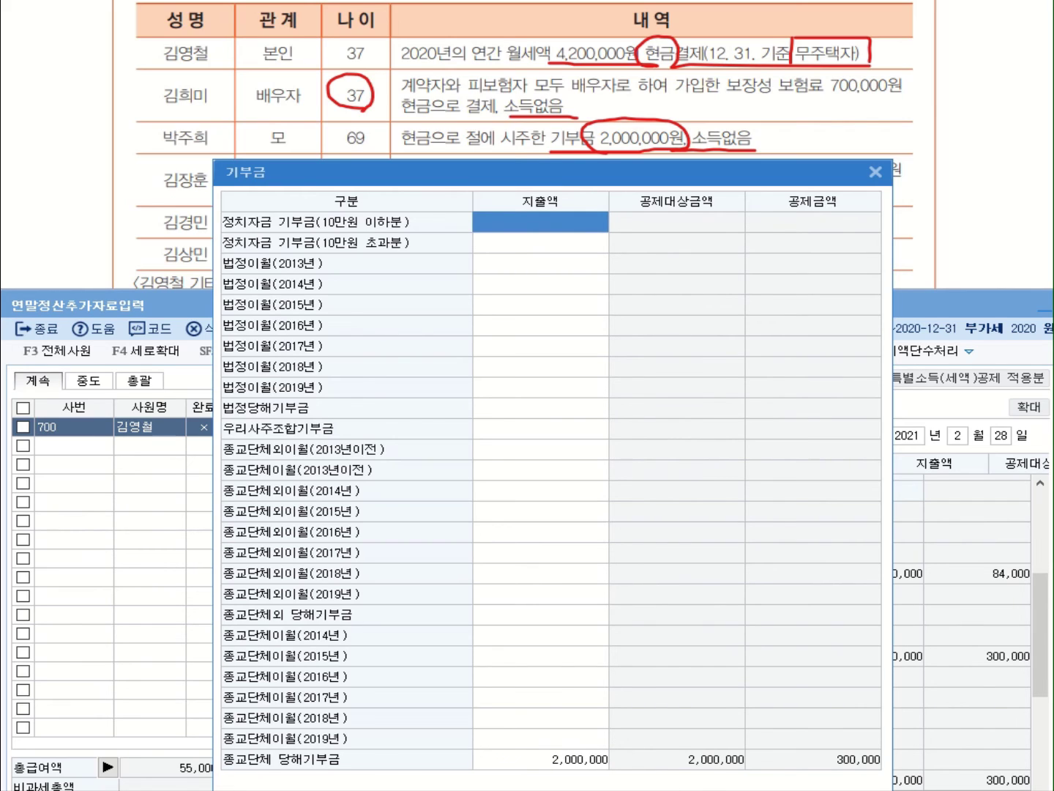
pyautogui.press('Escape')
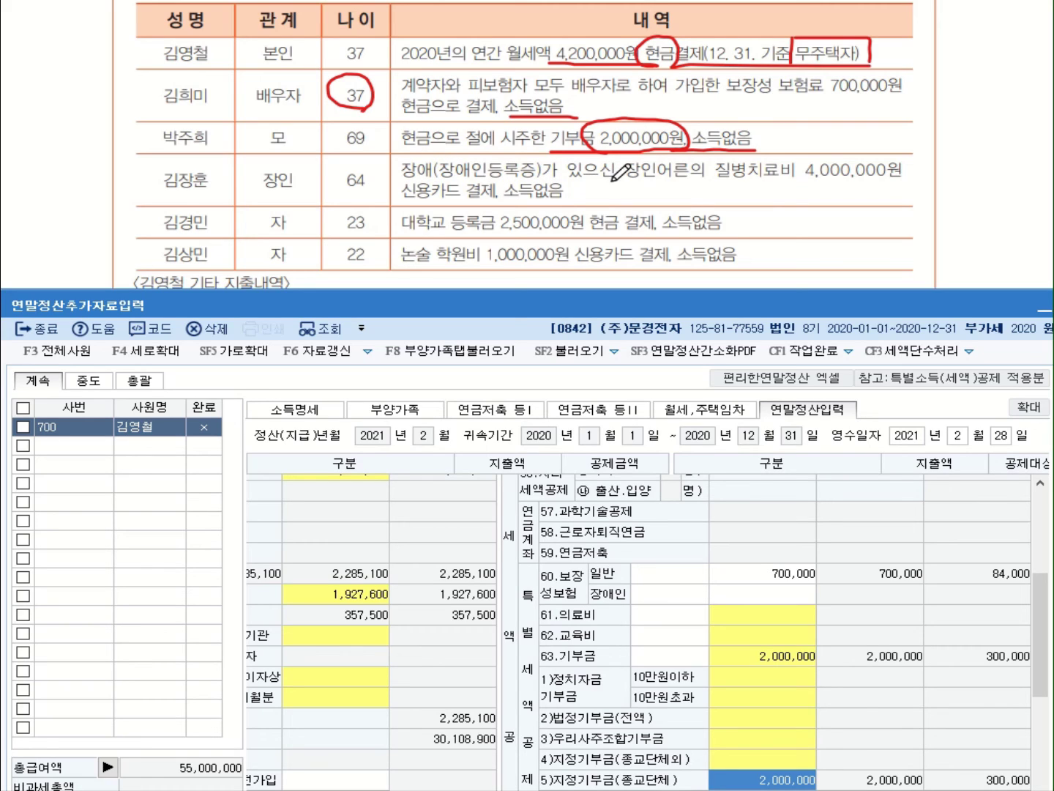
pyautogui.moveTo(718, 184); pyautogui.dragTo(899, 184)
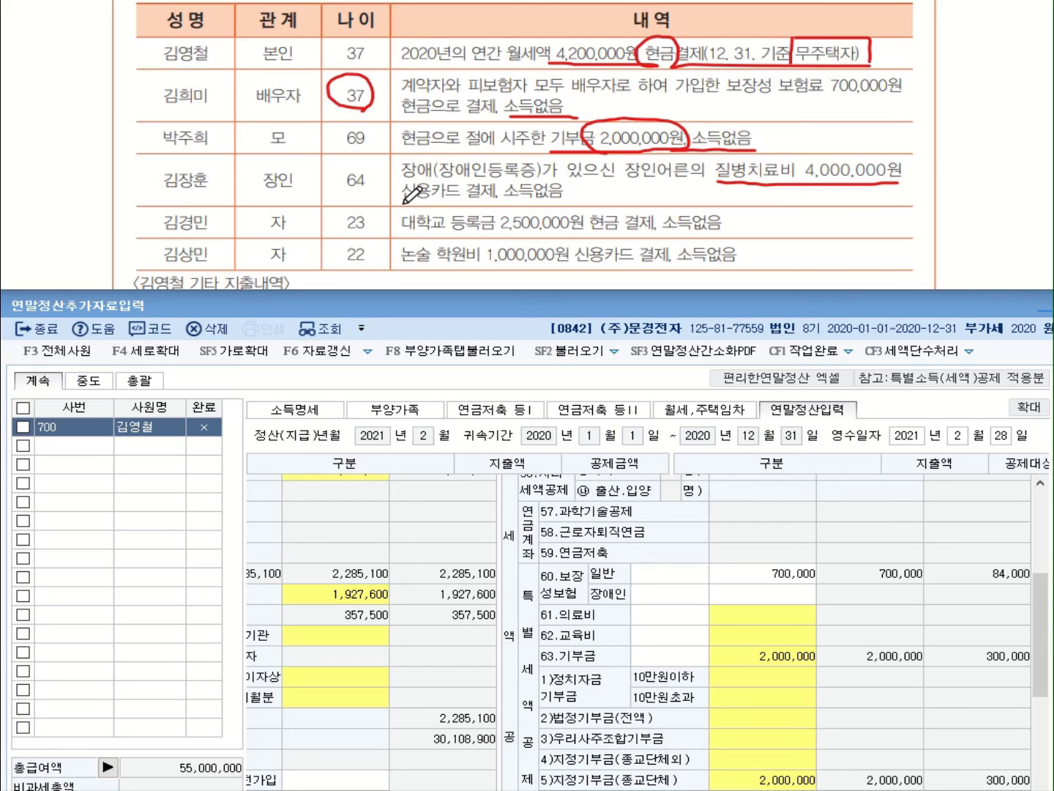
pyautogui.moveTo(402, 197); pyautogui.dragTo(497, 196)
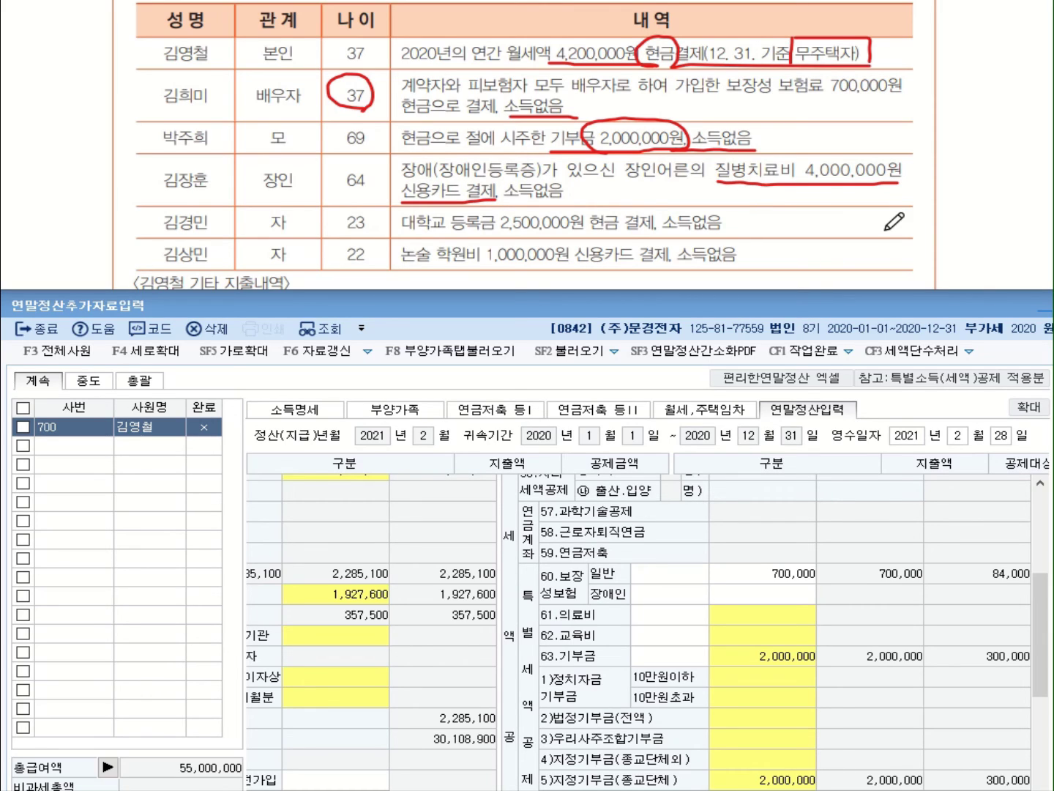
pyautogui.click(784, 619)
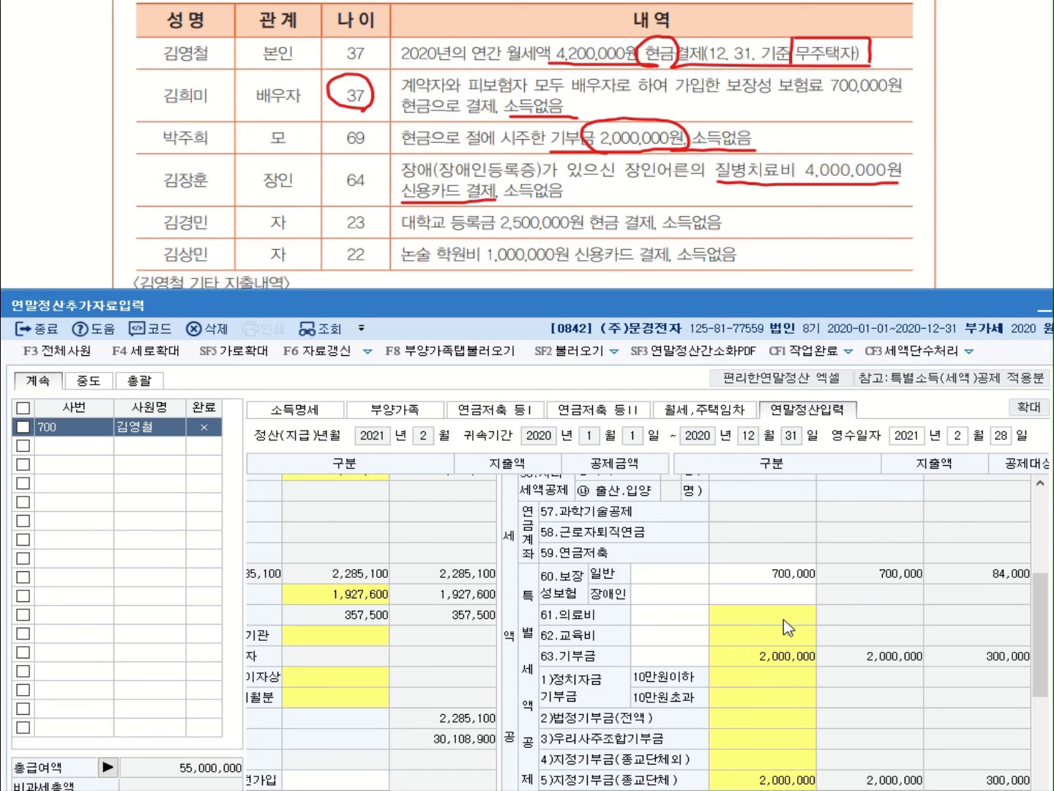
# Enter 4,000,000 as the 장애인.건강보험산정특례자 medical expense in the 61.의료비 details
pyautogui.doubleClick(784, 620)
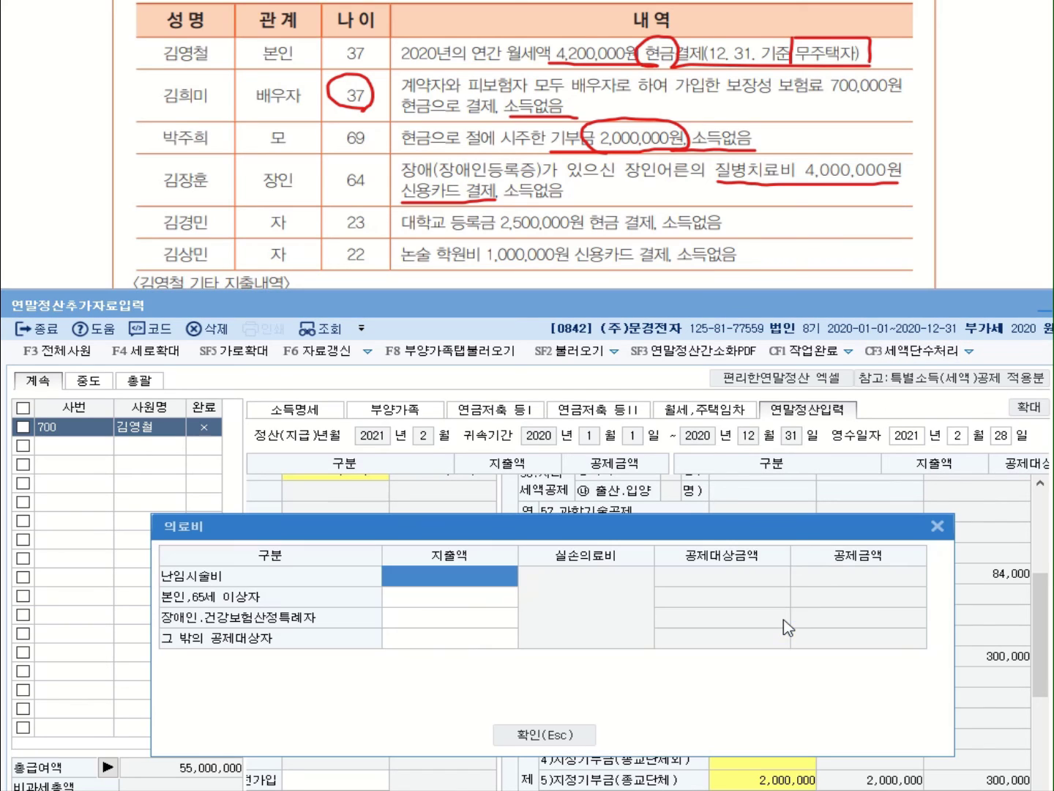
pyautogui.click(397, 620)
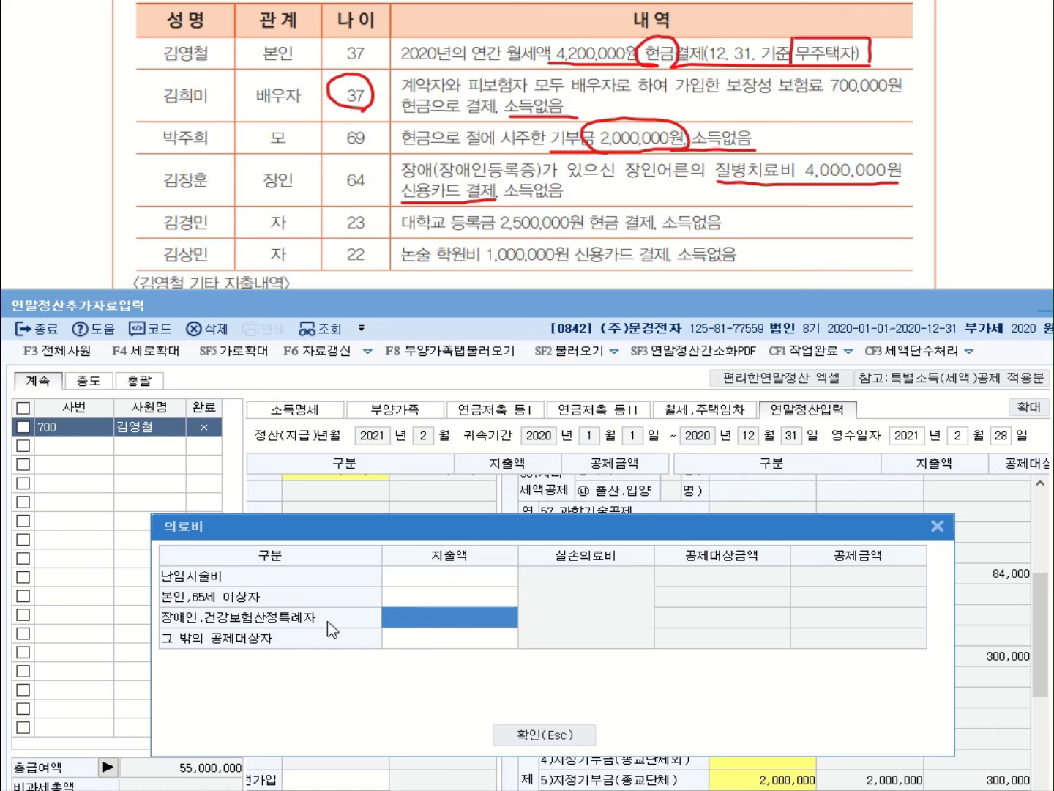
pyautogui.write('4000000')
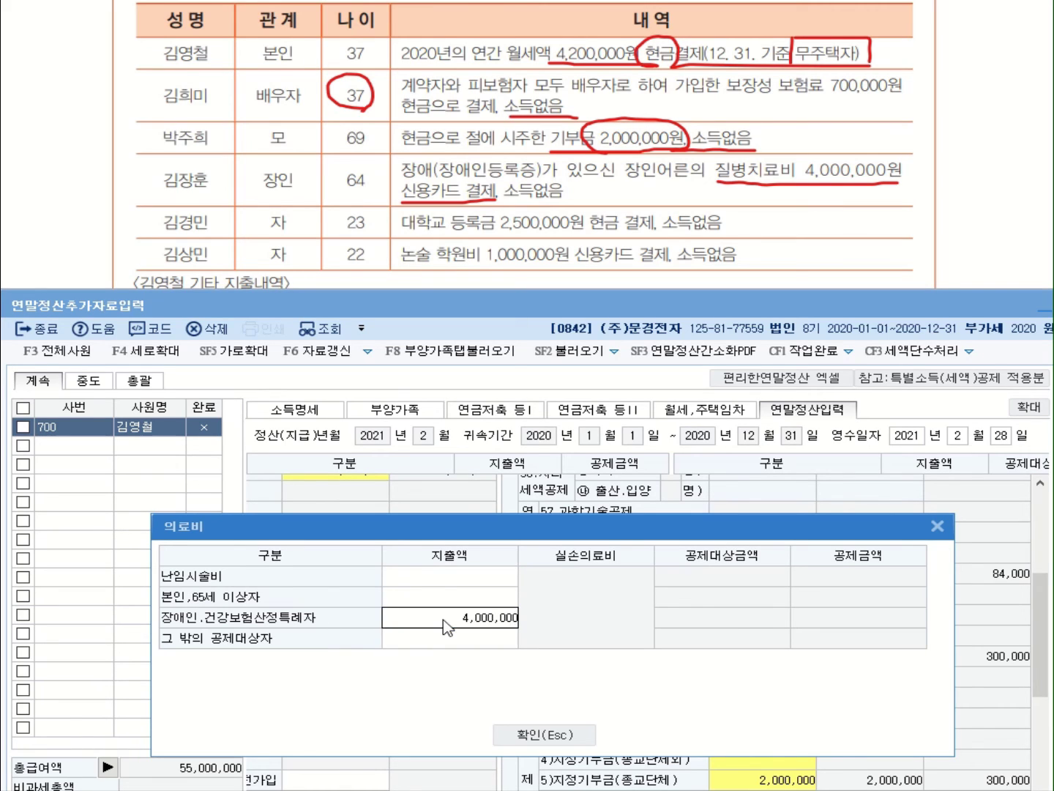
pyautogui.press('Return')
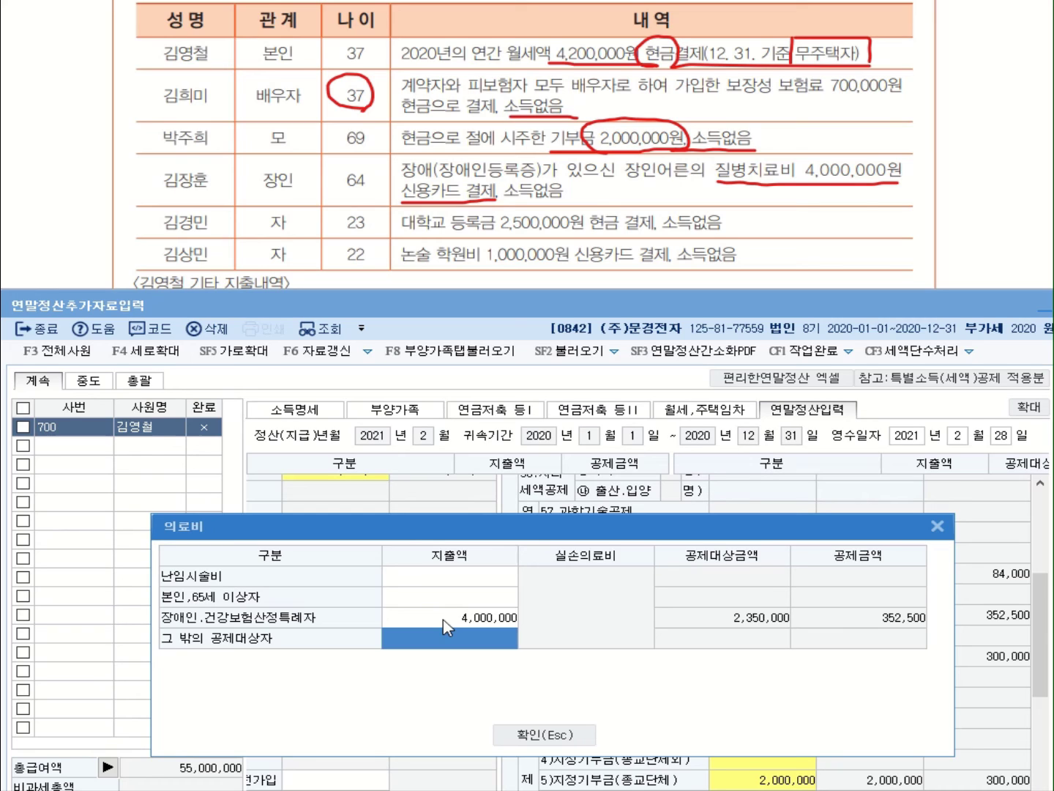
pyautogui.click(544, 734)
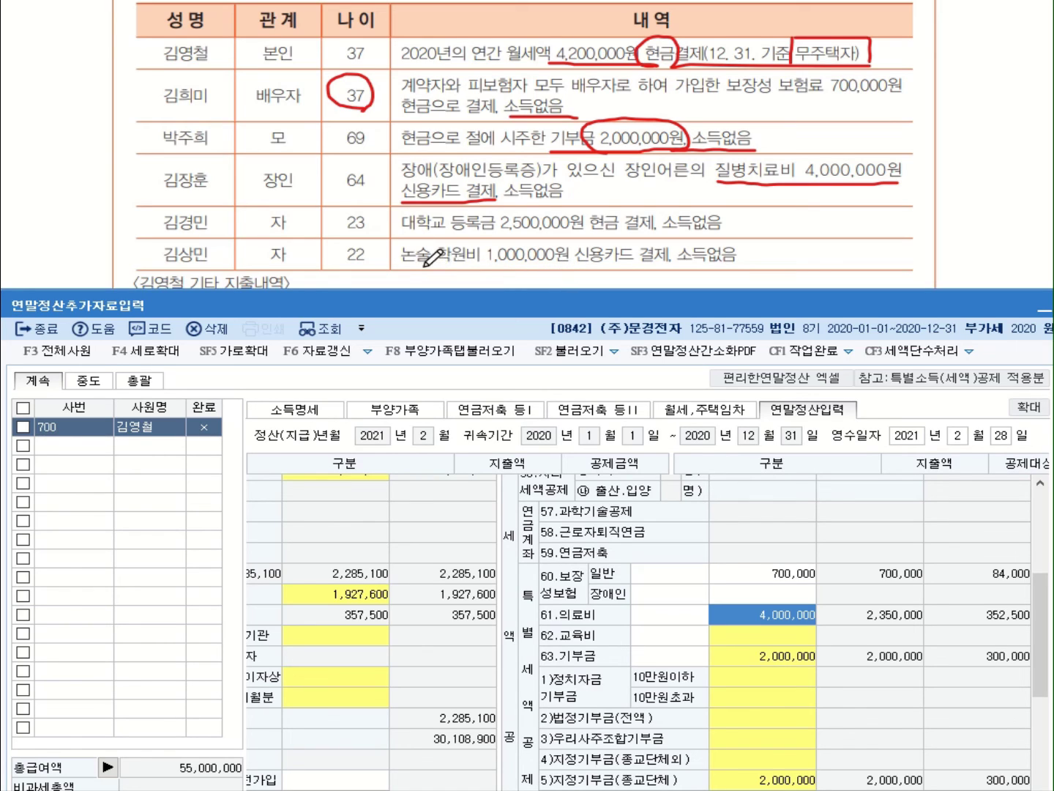
# On the problem sheet, cross out the academy fee and box the credit card payment note
pyautogui.moveTo(418, 266); pyautogui.dragTo(453, 254)
pyautogui.moveTo(427, 249); pyautogui.dragTo(456, 268)
pyautogui.moveTo(577, 268); pyautogui.dragTo(671, 267)
pyautogui.moveTo(576, 240)
pyautogui.mouseDown()
pyautogui.moveTo(575, 265)
pyautogui.moveTo(576, 241)
pyautogui.moveTo(668, 241)
pyautogui.moveTo(666, 271)
pyautogui.mouseUp()
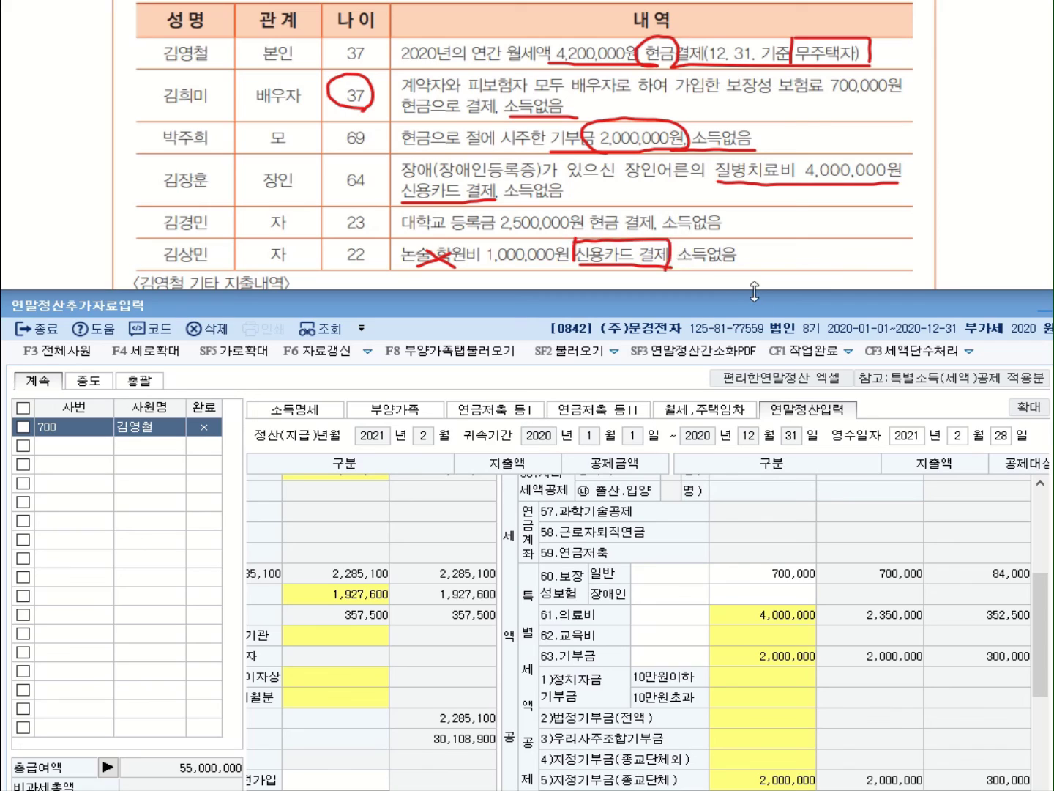
# Enter 2,500,000 of 대학교 tuition under 62.교육비 for a university student
pyautogui.click(785, 637)
pyautogui.click(785, 642)
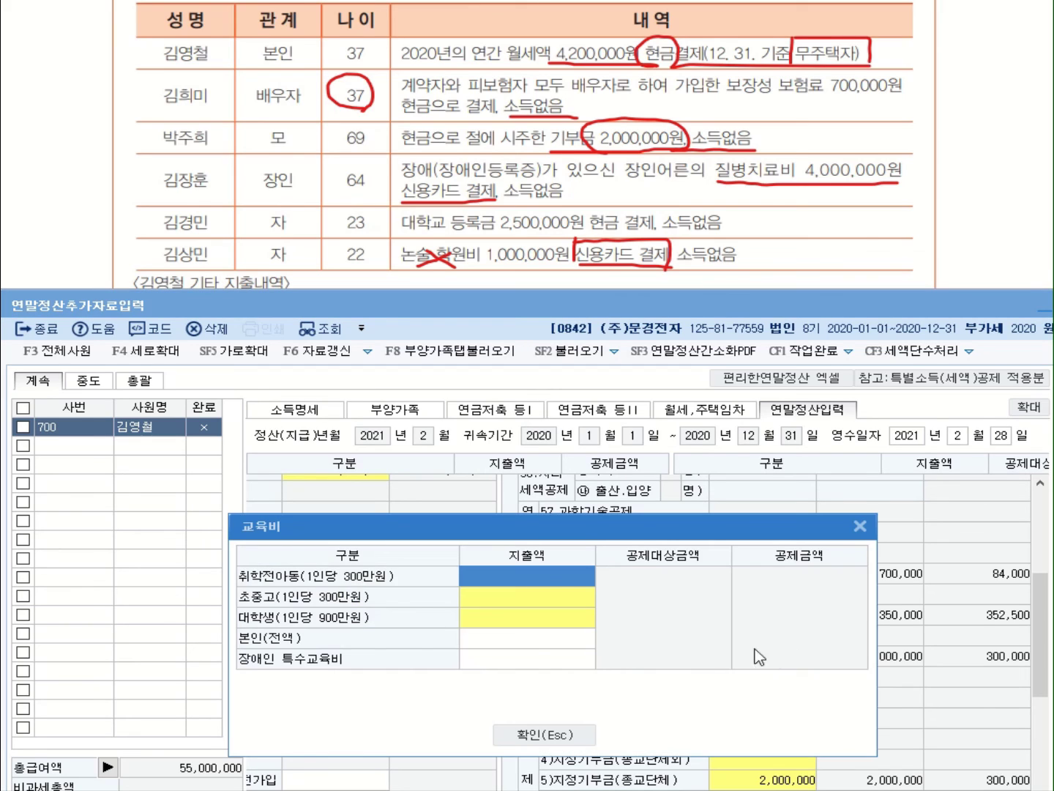
pyautogui.click(488, 623)
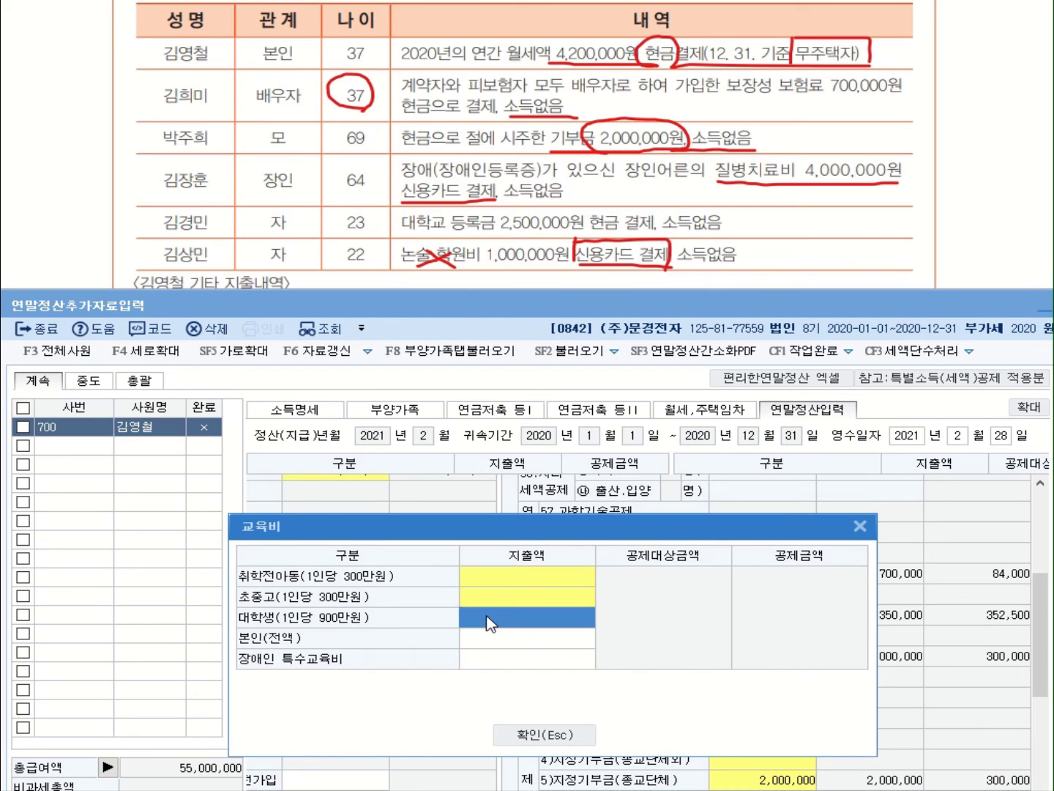
pyautogui.click(489, 623)
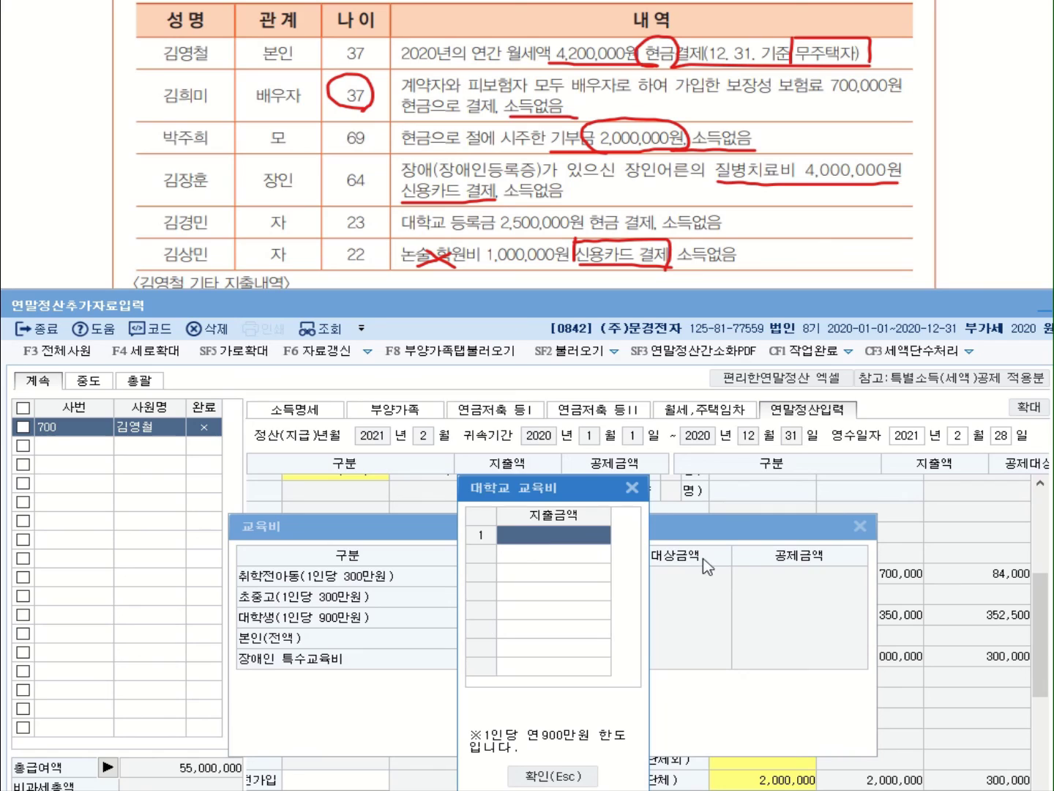
pyautogui.write('2,500,000')
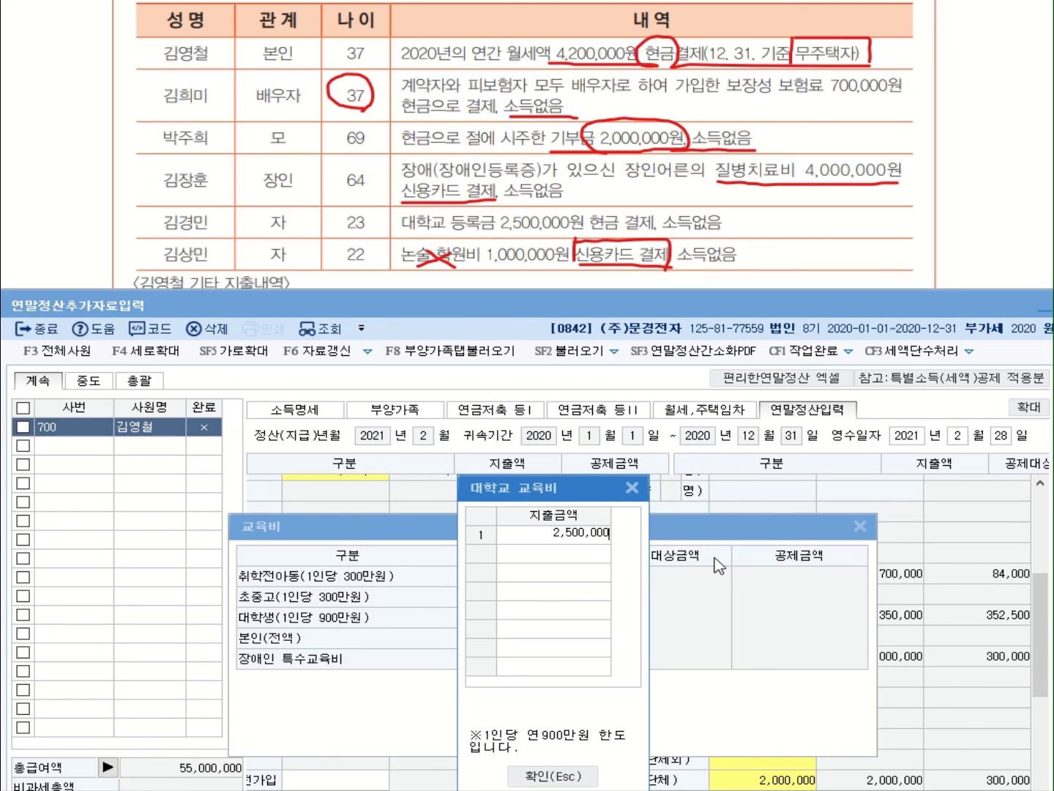
pyautogui.press('Return')
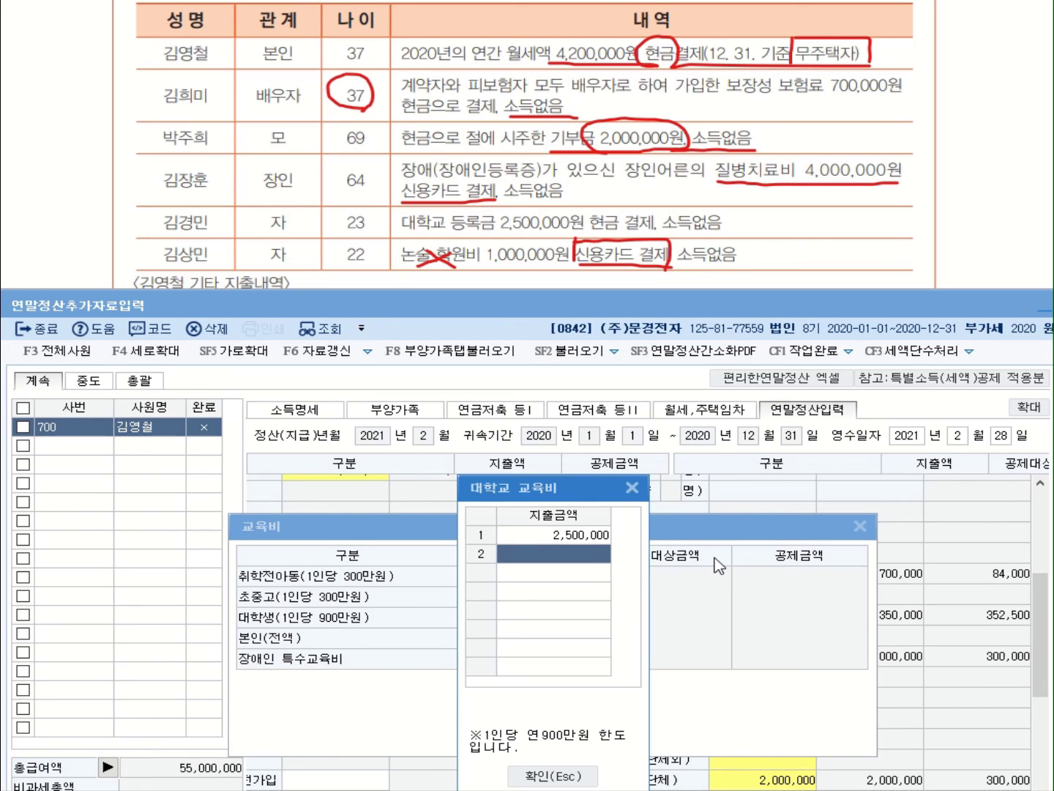
pyautogui.click(567, 774)
pyautogui.click(560, 736)
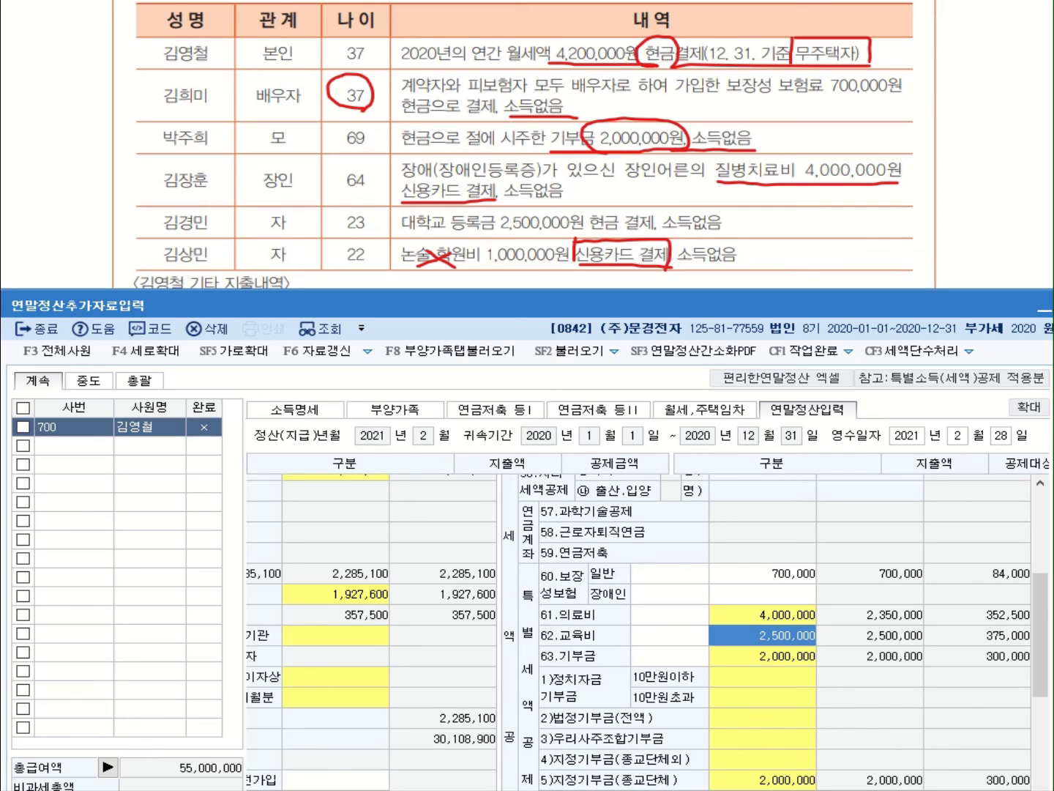
pyautogui.scroll(-3, 523, 136)
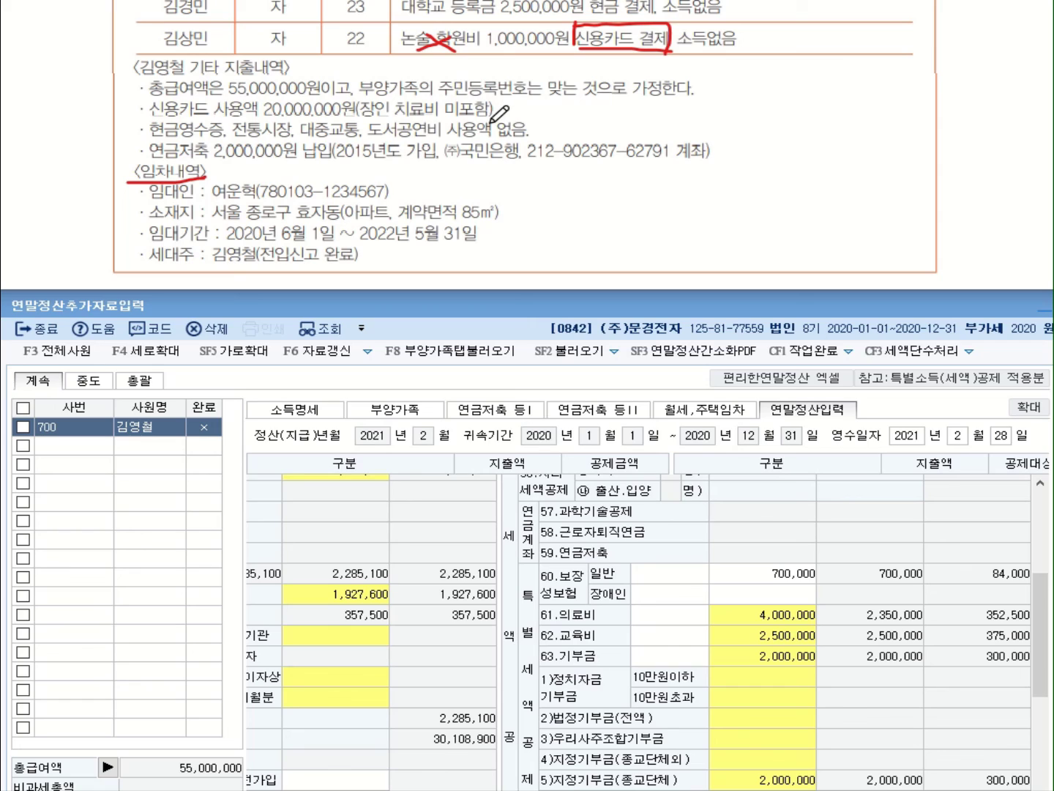
pyautogui.moveTo(493, 117); pyautogui.dragTo(150, 115)
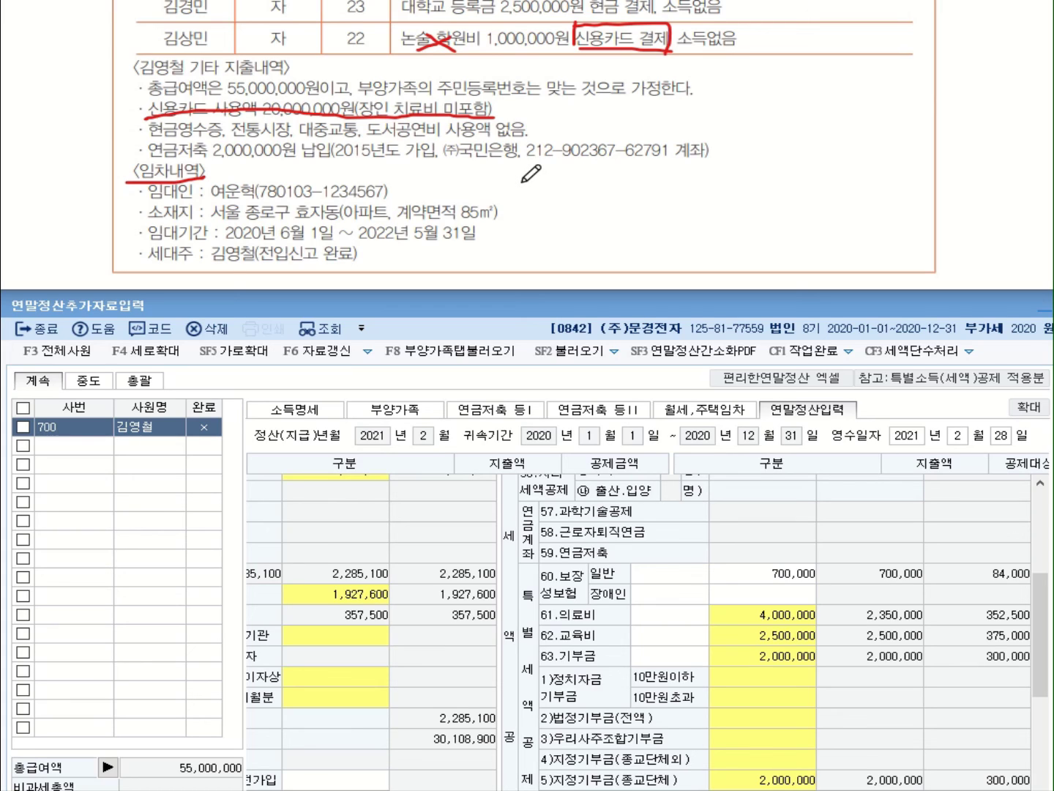
pyautogui.moveTo(536, 100)
pyautogui.mouseDown()
pyautogui.moveTo(528, 110)
pyautogui.moveTo(641, 104)
pyautogui.mouseUp()
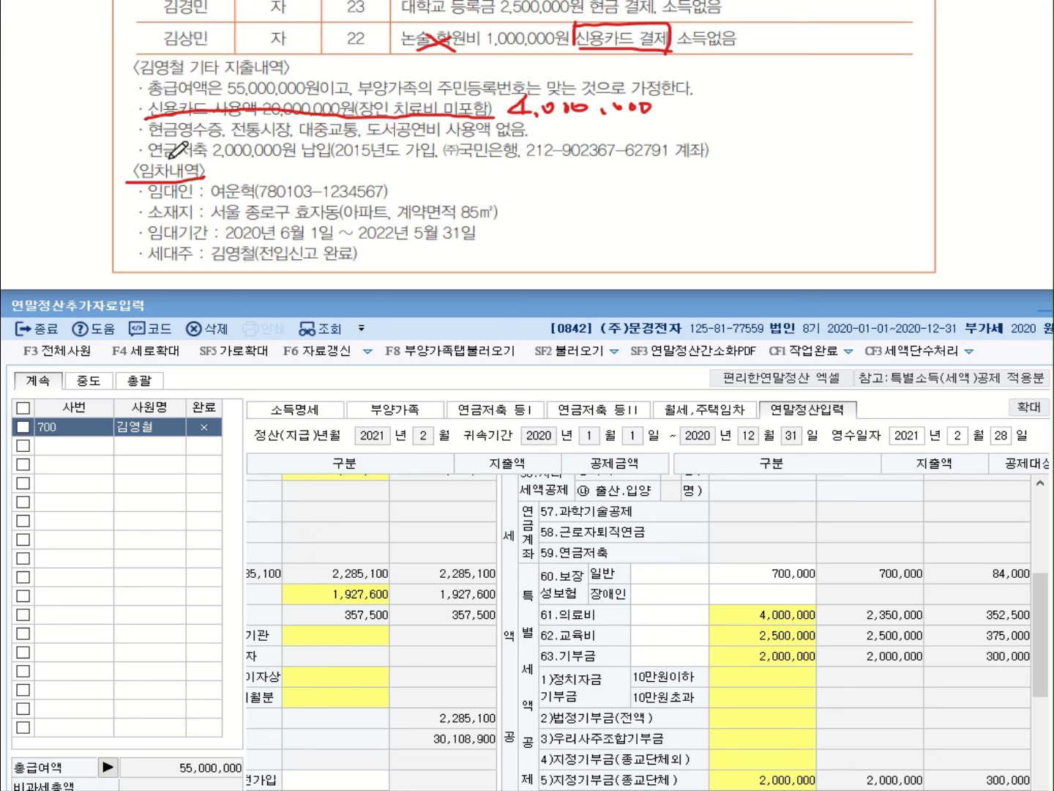
pyautogui.moveTo(115, 151); pyautogui.dragTo(123, 146)
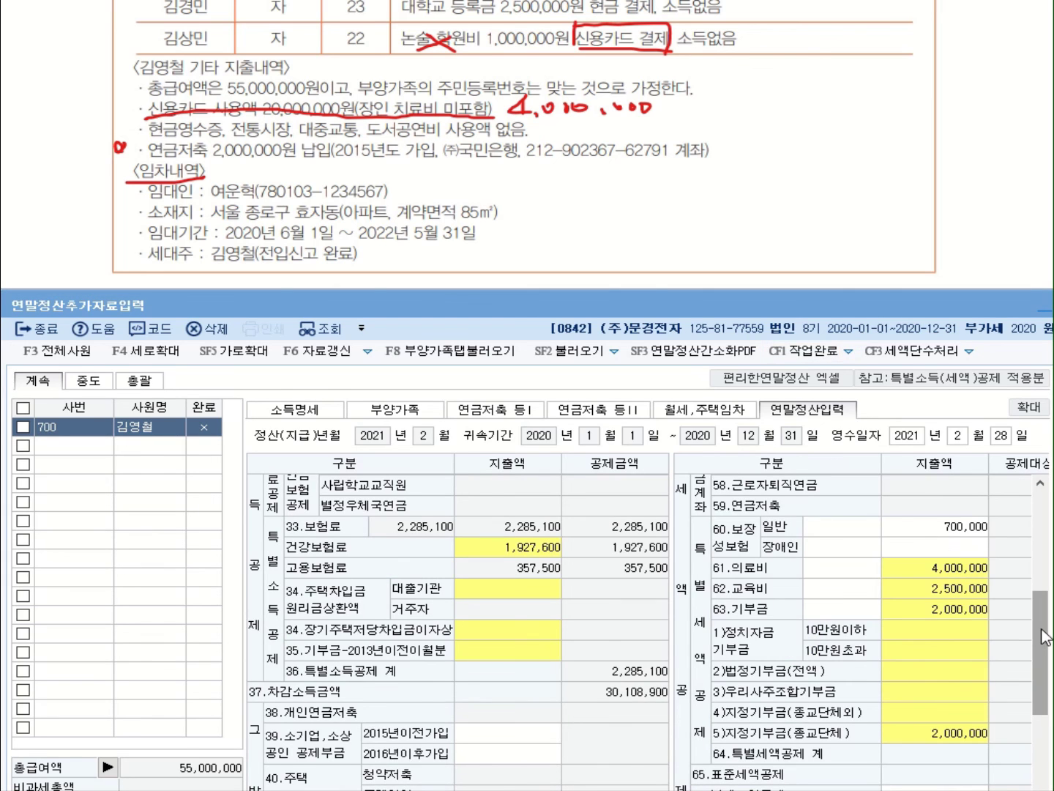
pyautogui.moveTo(1041, 629); pyautogui.dragTo(1044, 682)
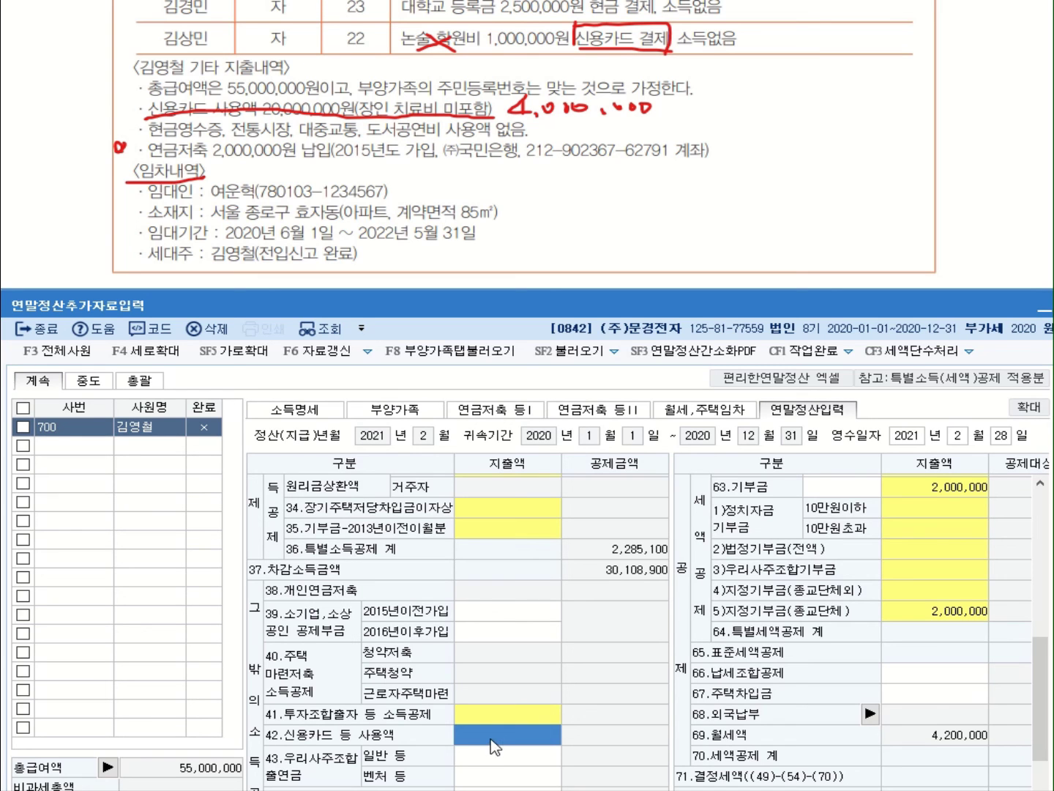
# Enter 24,000,000 as ⑨신용카드 usage in the 42.신용카드 등 사용액 breakdown
pyautogui.click(496, 746)
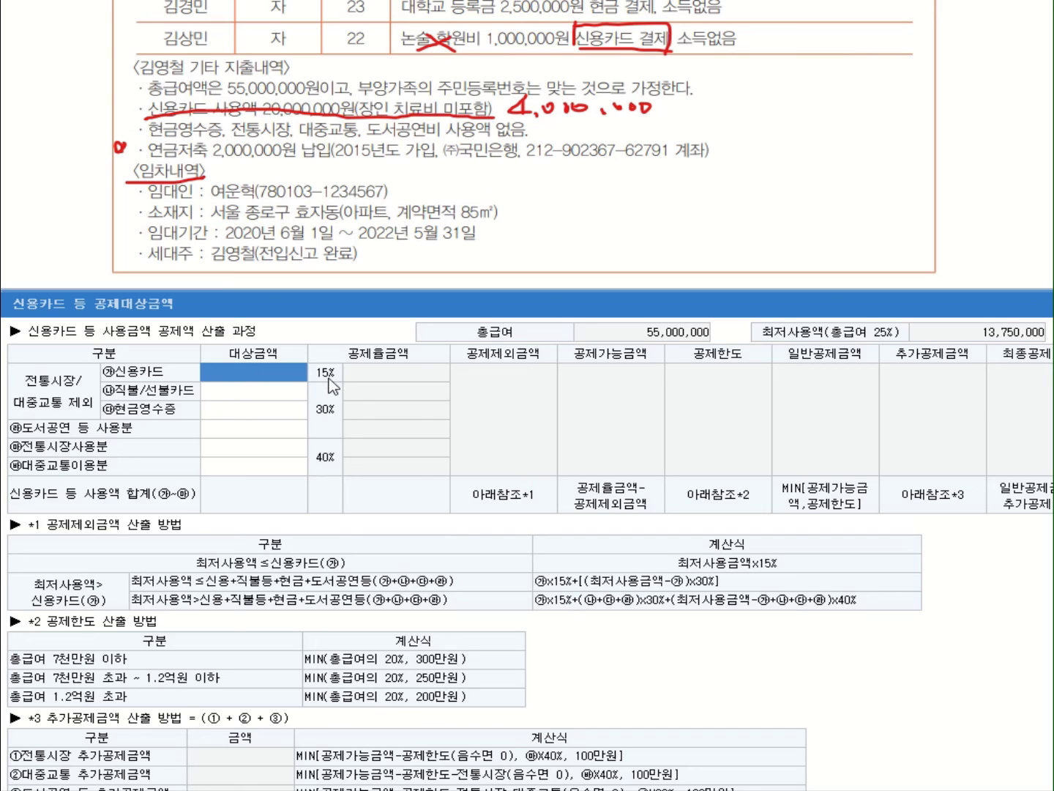
pyautogui.write('24,000,000')
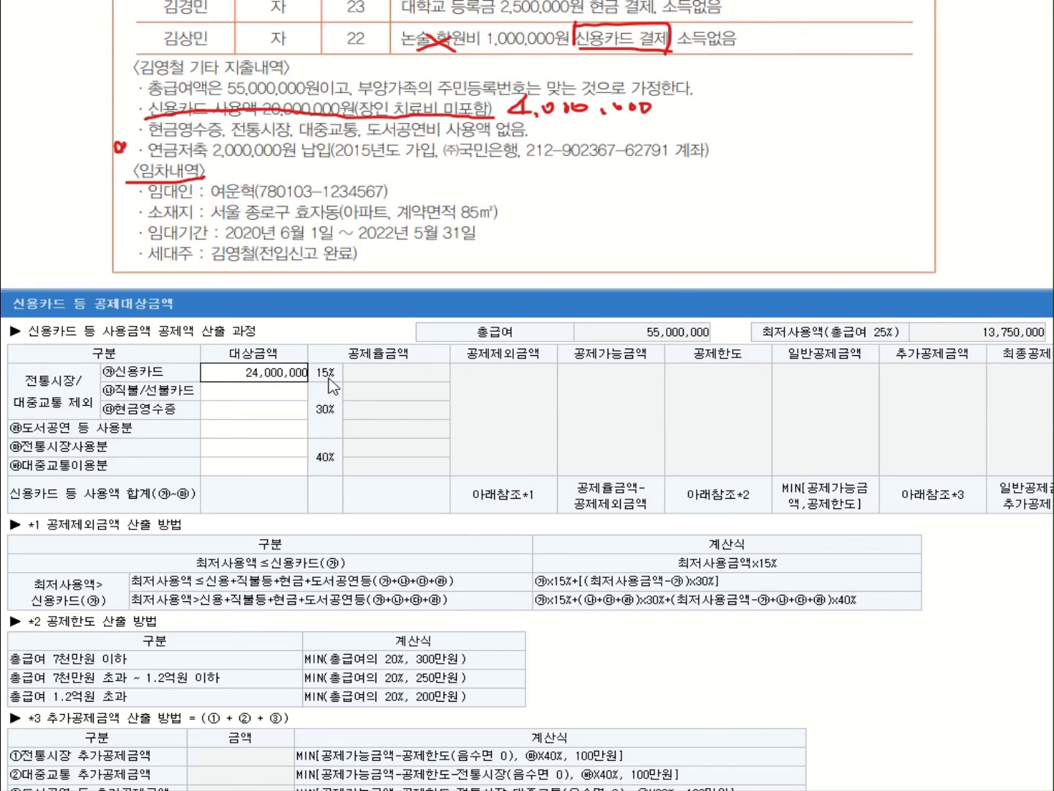
pyautogui.press('Return')
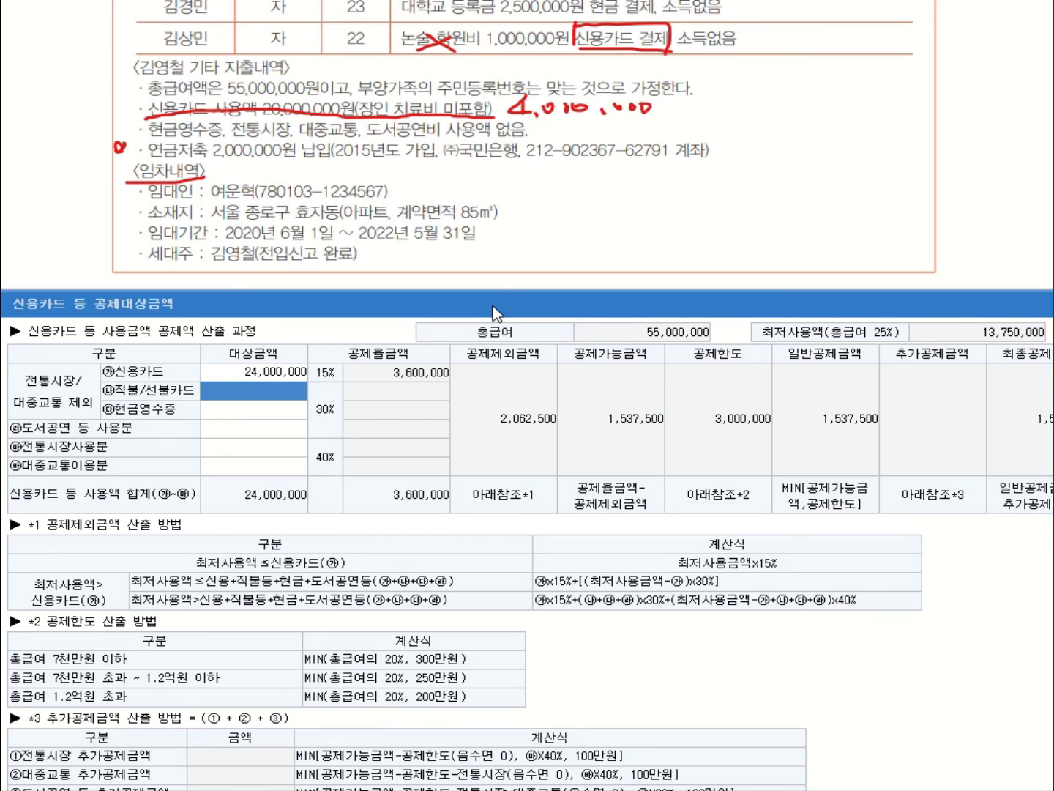
pyautogui.moveTo(494, 313); pyautogui.dragTo(505, 129)
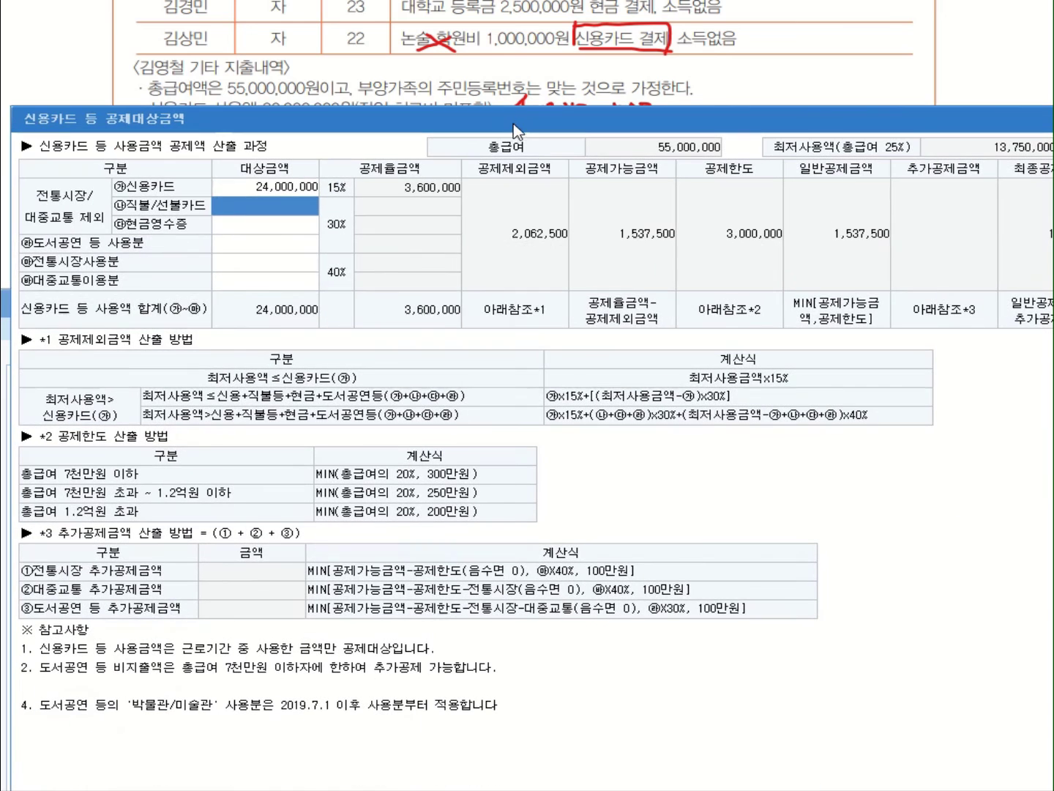
pyautogui.press('Escape')
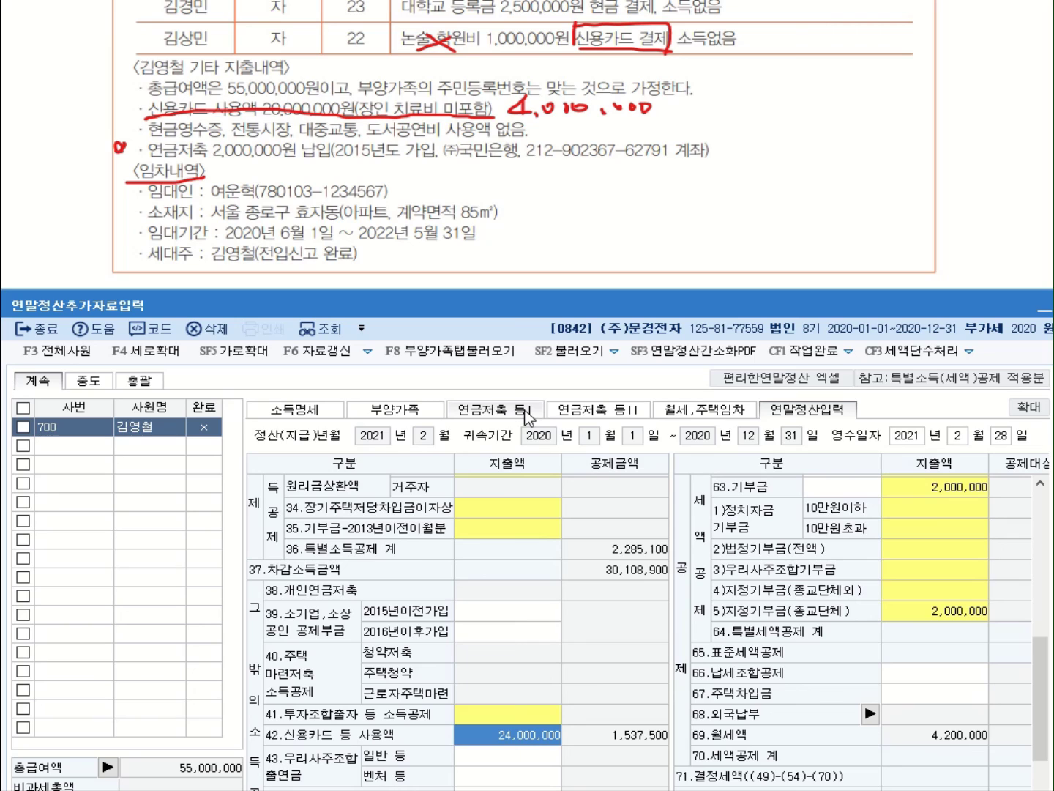
# On the 연금저축 등I tab, add a 2.연금저축 row with institution 306 (주) 국민은행
pyautogui.click(525, 414)
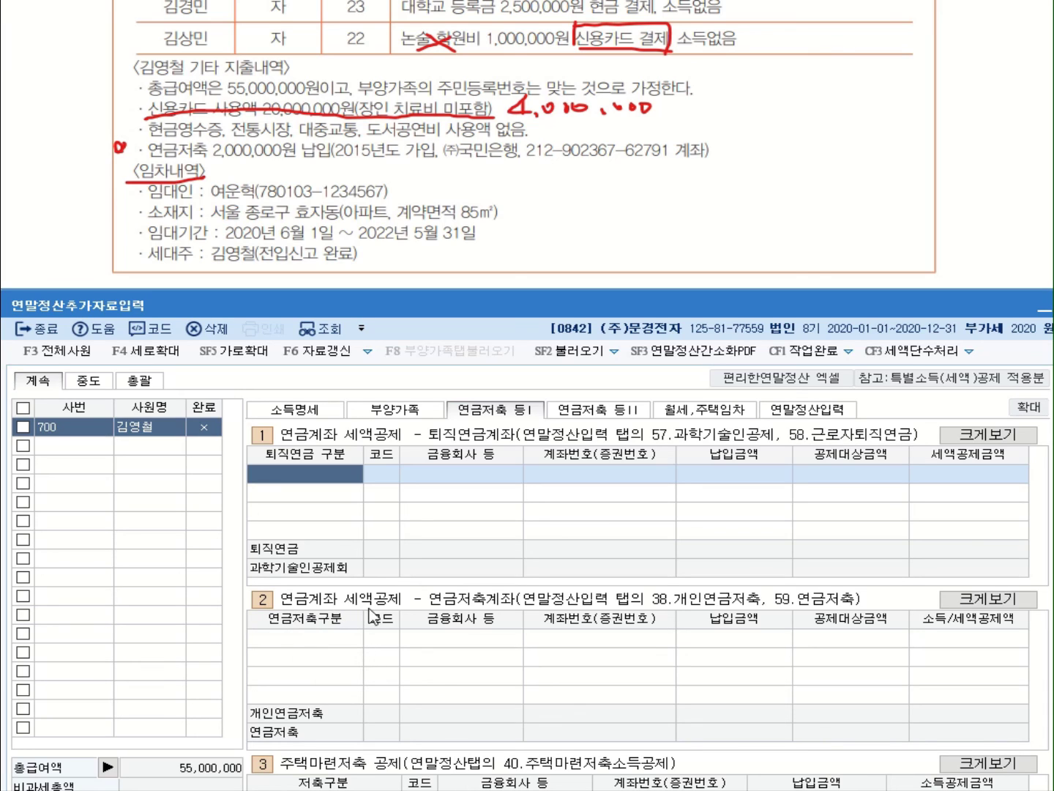
pyautogui.click(322, 646)
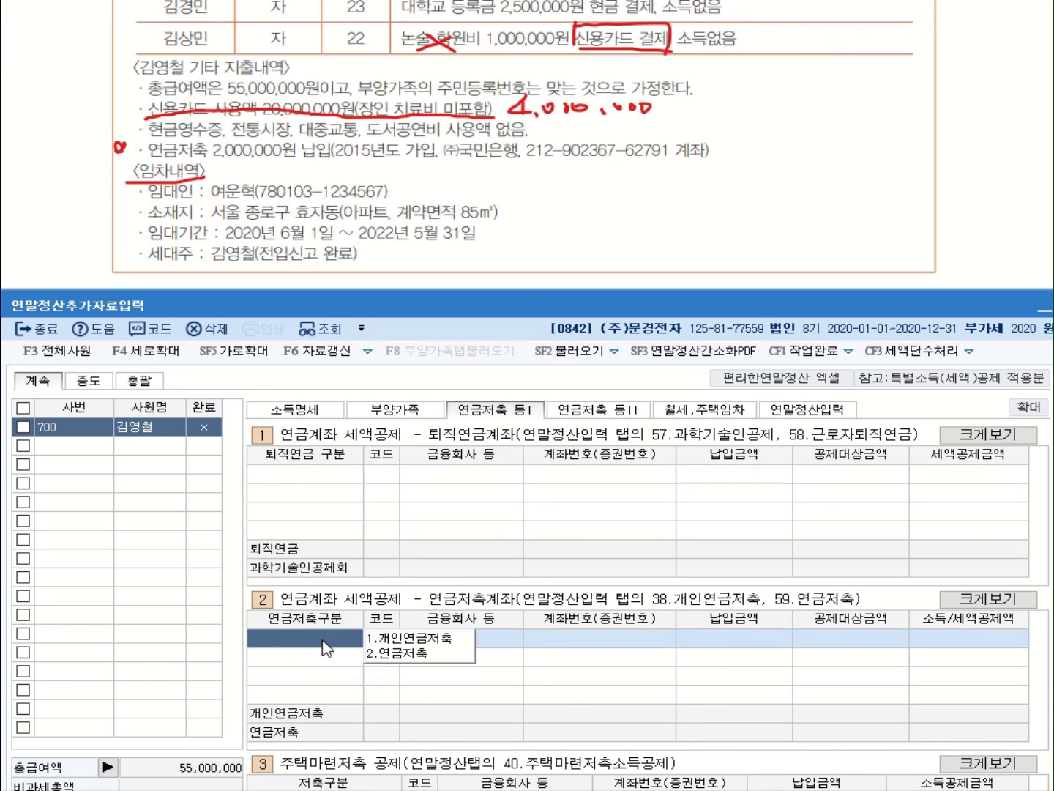
pyautogui.click(414, 659)
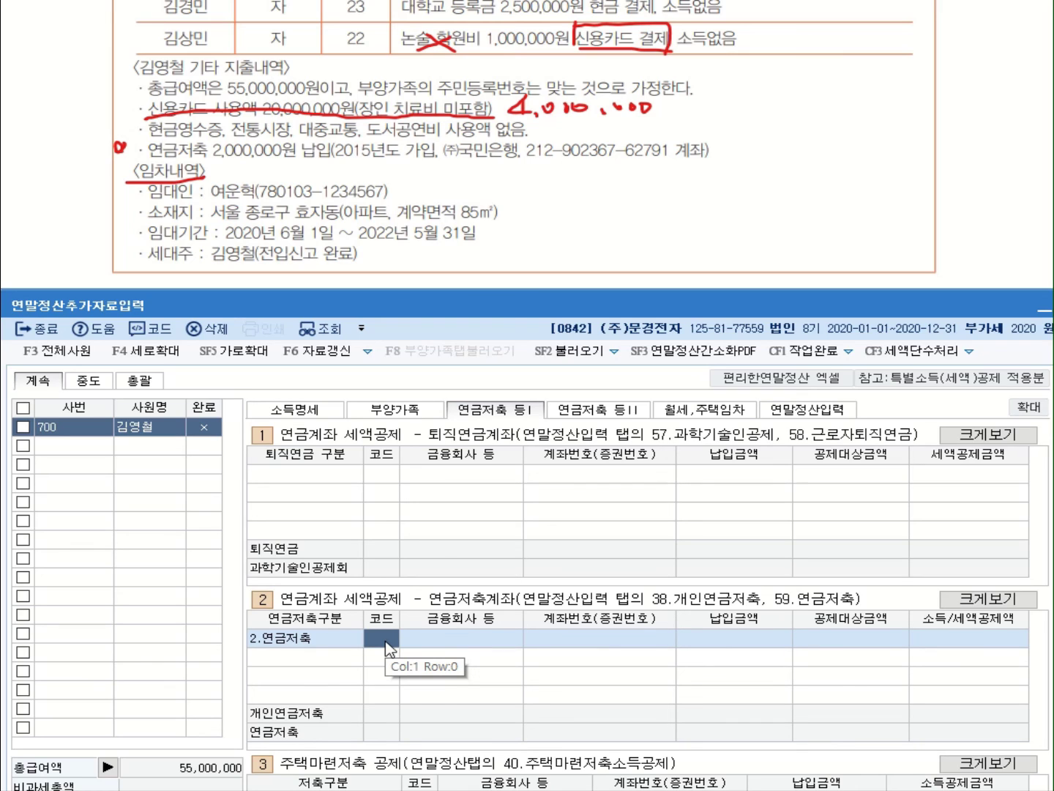
pyautogui.click(396, 2)
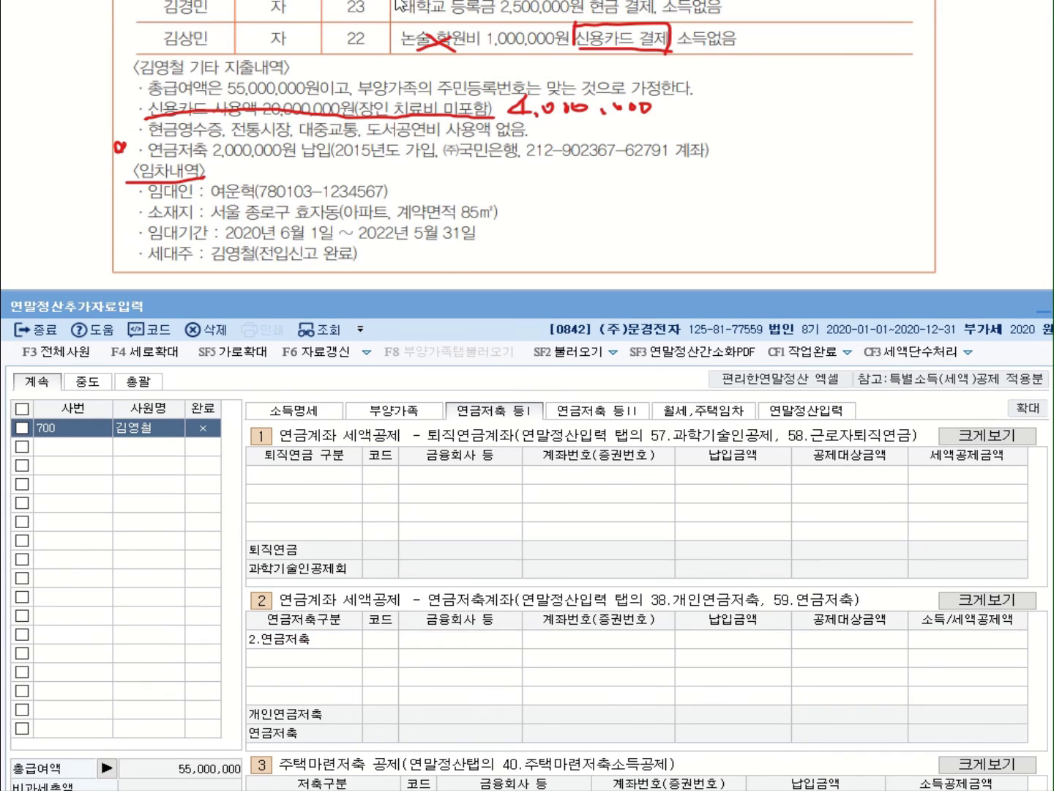
pyautogui.click(384, 637)
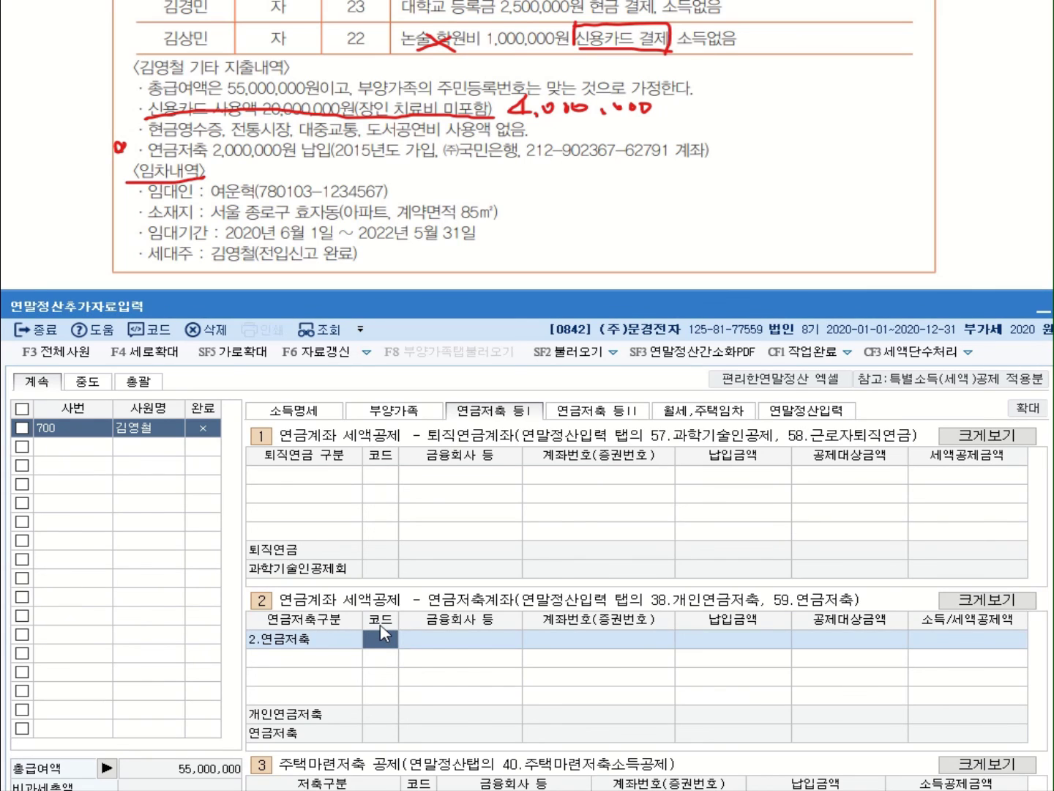
pyautogui.press('F2')
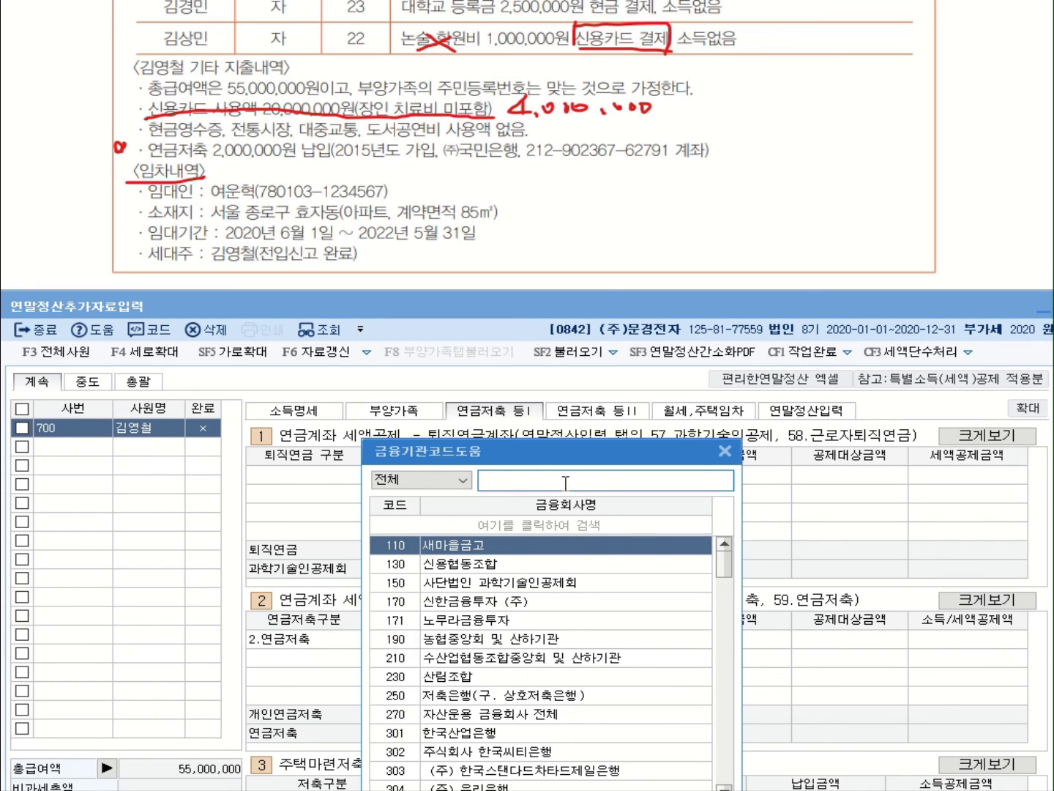
pyautogui.write('국')
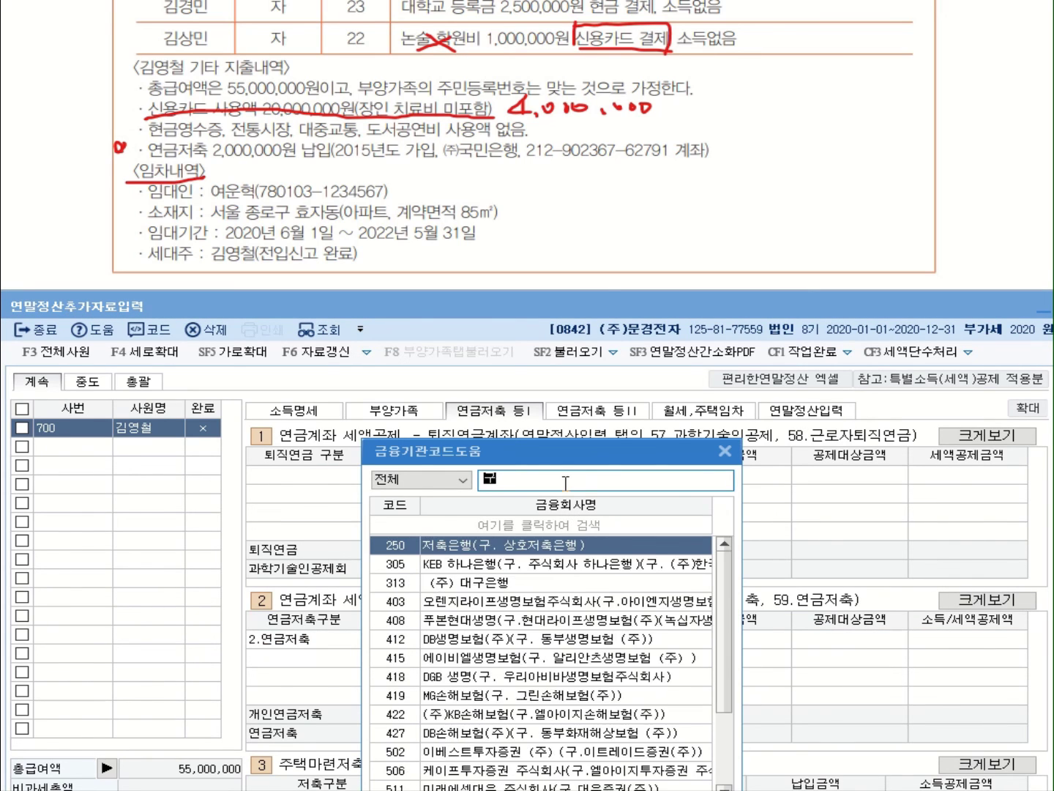
pyautogui.write('민')
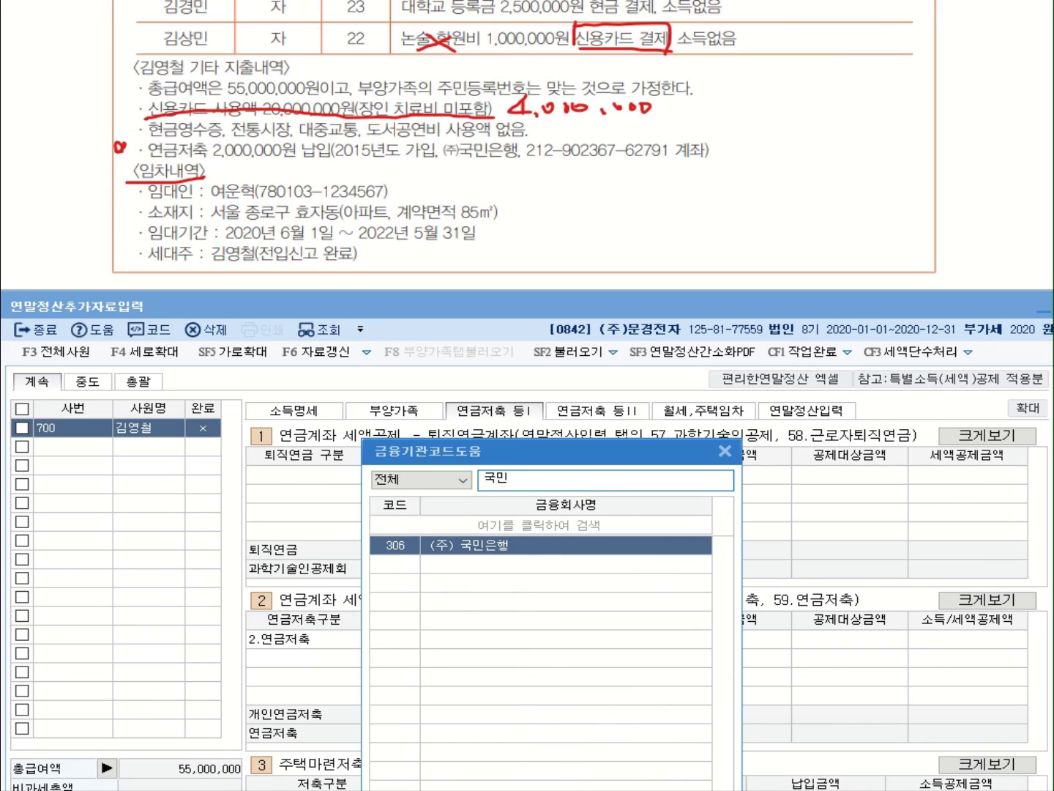
pyautogui.doubleClick(518, 555)
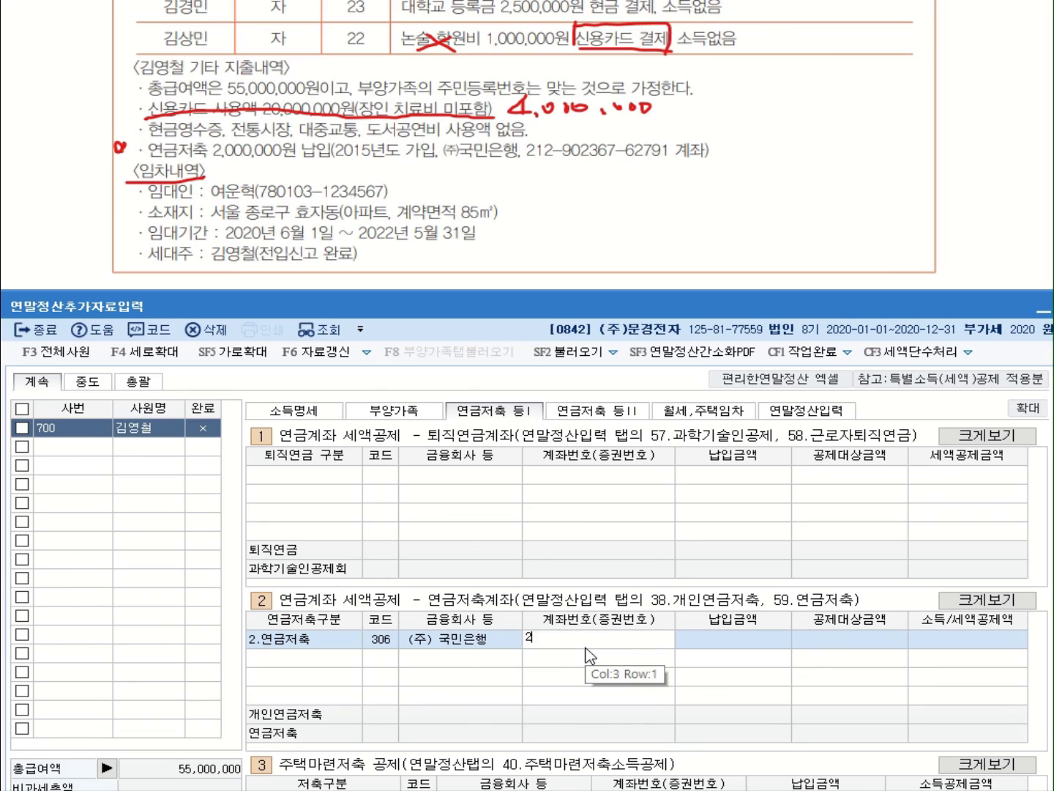
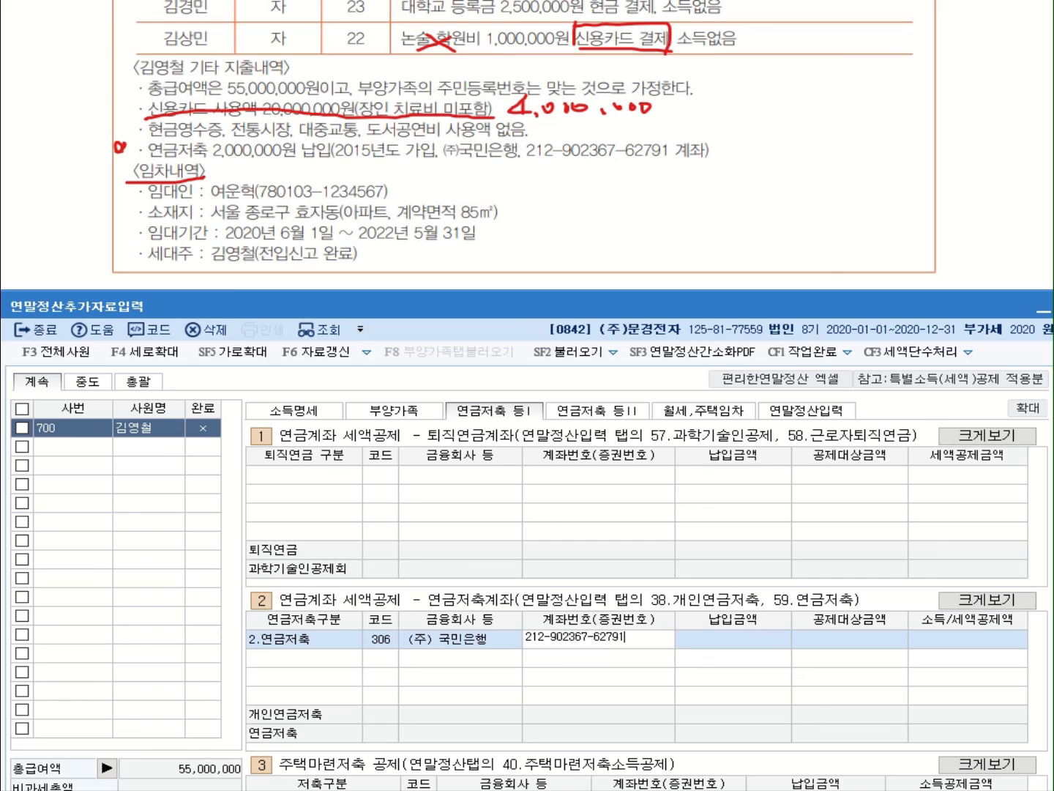
# Enter the pension account number and a 2,000,000 납입금액
pyautogui.press('Return')
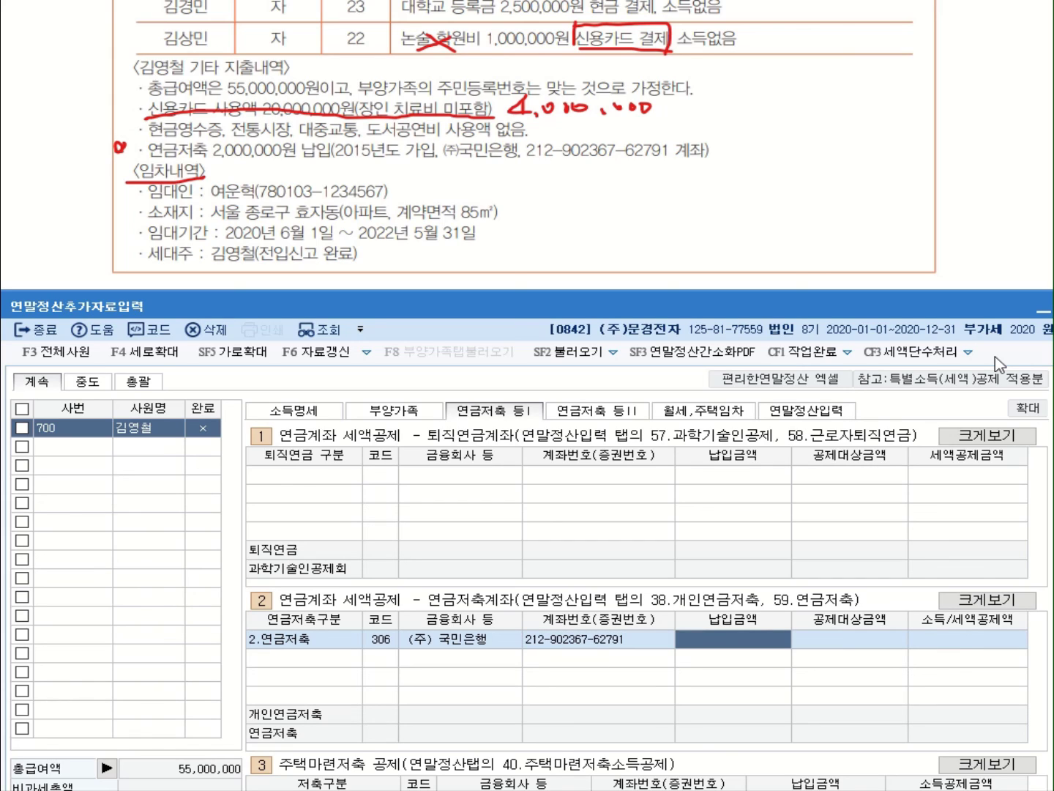
pyautogui.write('2000')
pyautogui.press('Return')
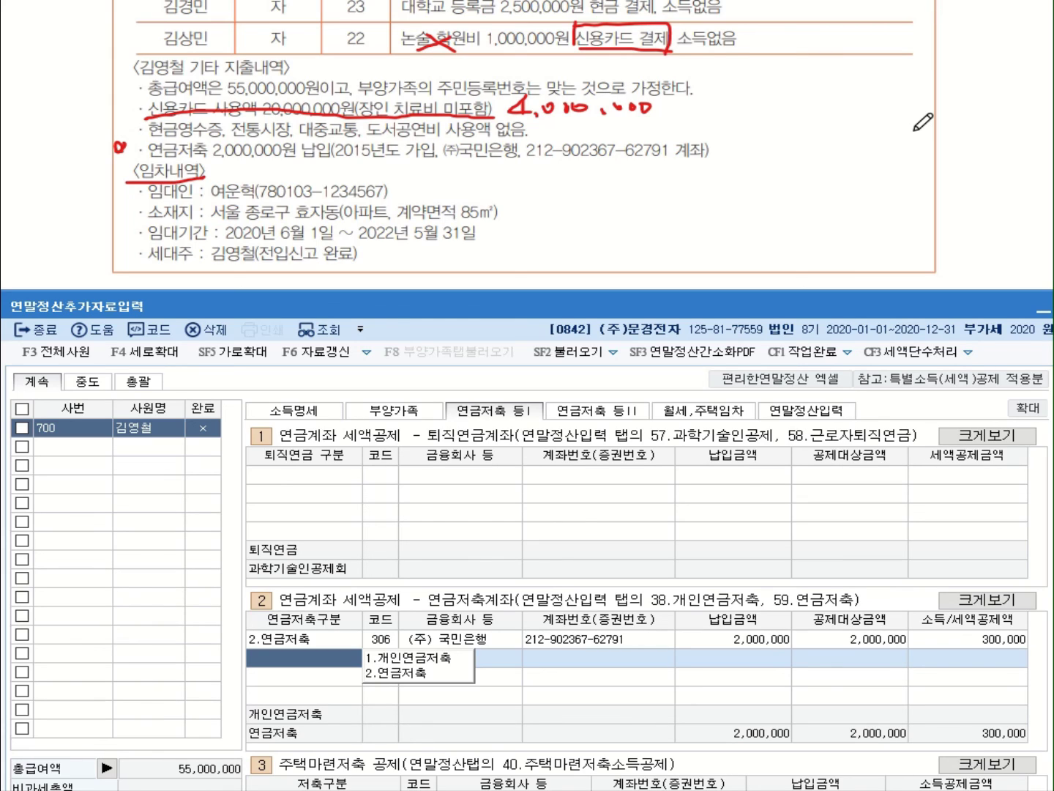
# Tick employee 700 on the 연말정산입력 tab and confirm CF1 작업완료 with 예(Y)
pyautogui.click(820, 415)
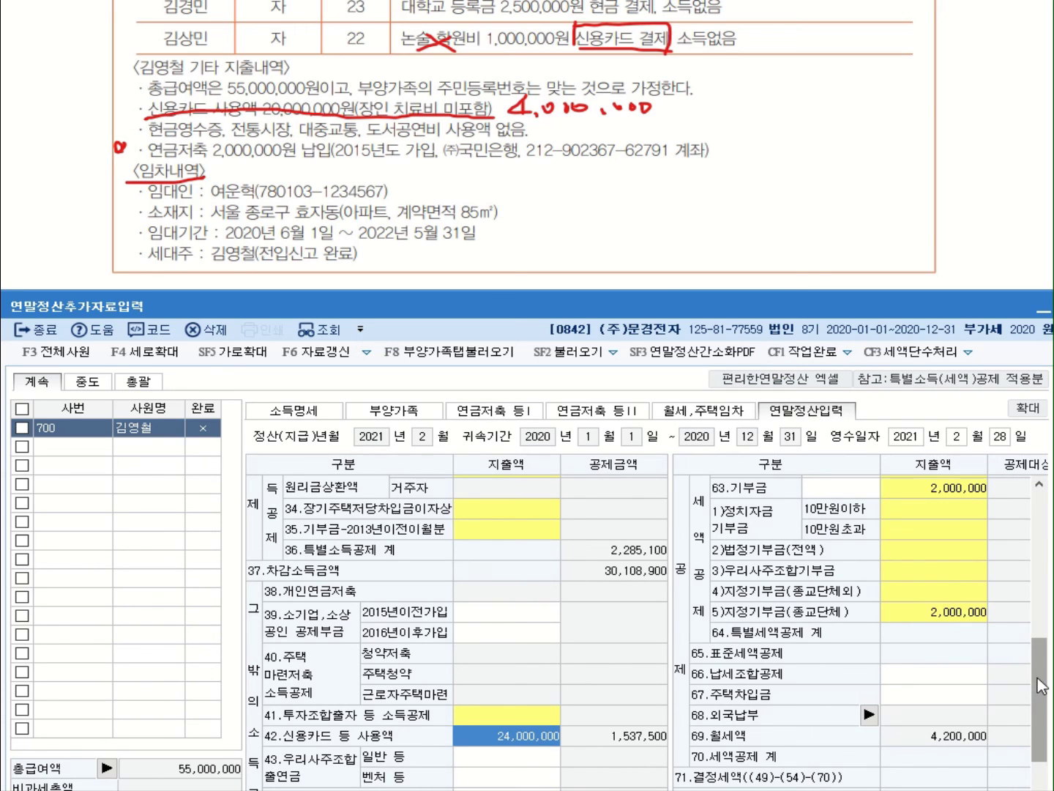
pyautogui.scroll(3, 1042, 685)
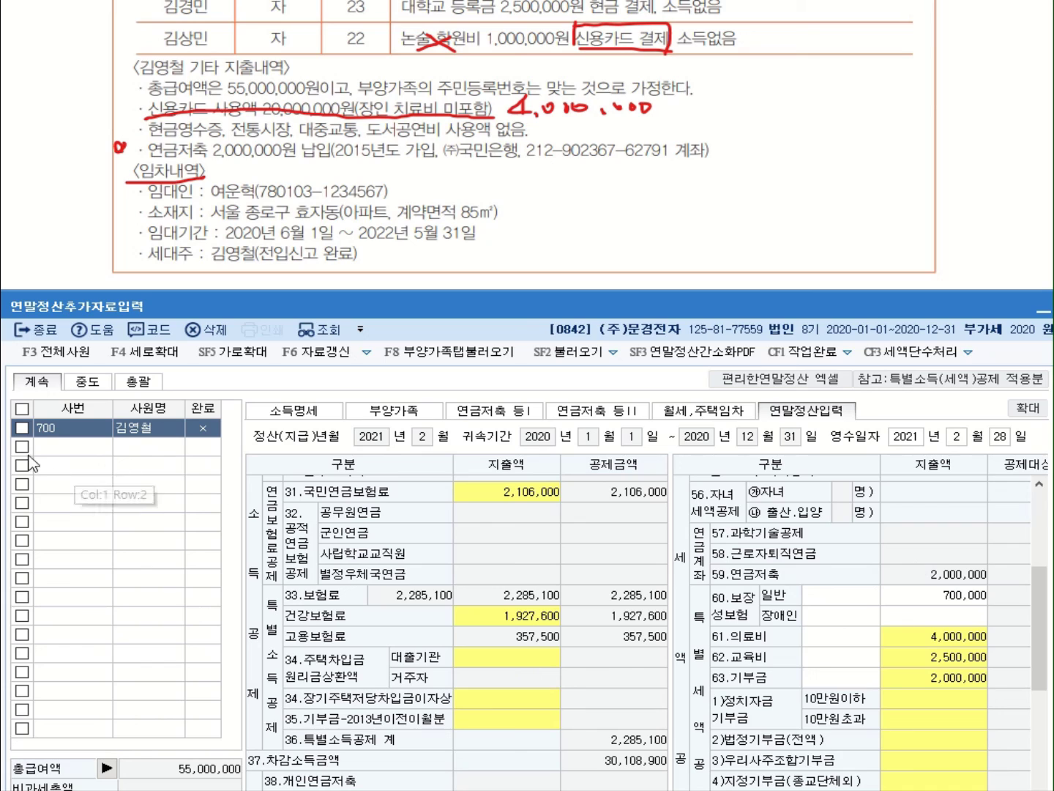
pyautogui.click(22, 428)
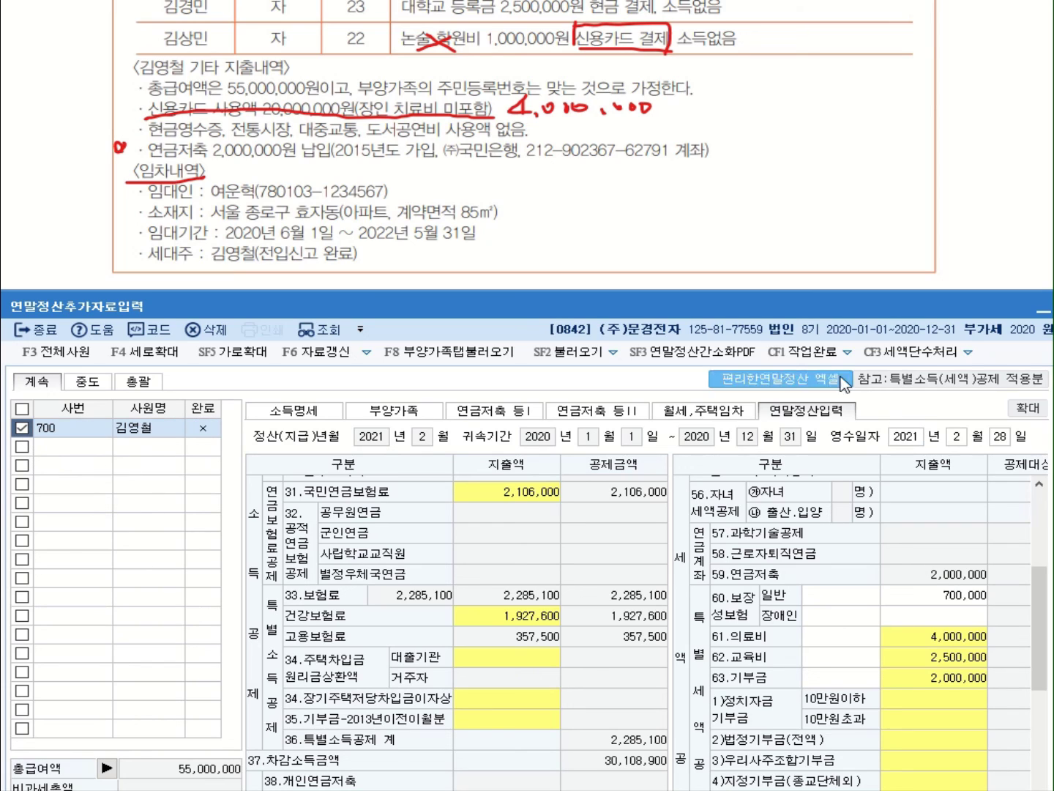
pyautogui.click(802, 351)
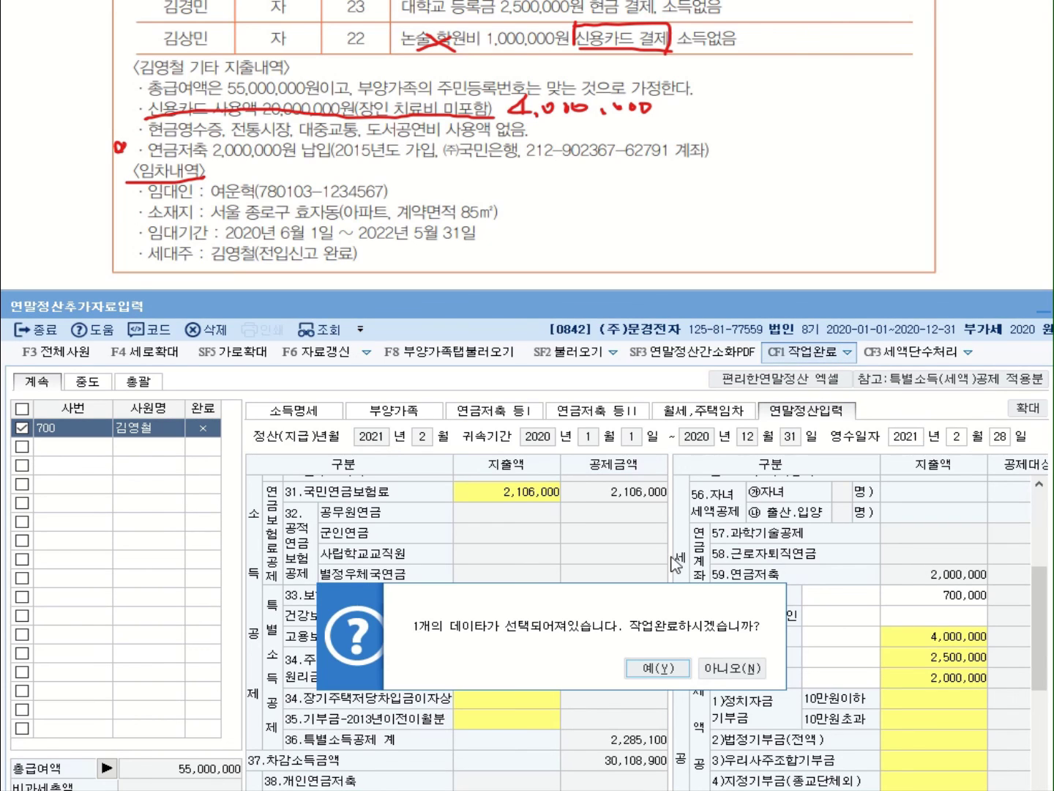
pyautogui.click(660, 669)
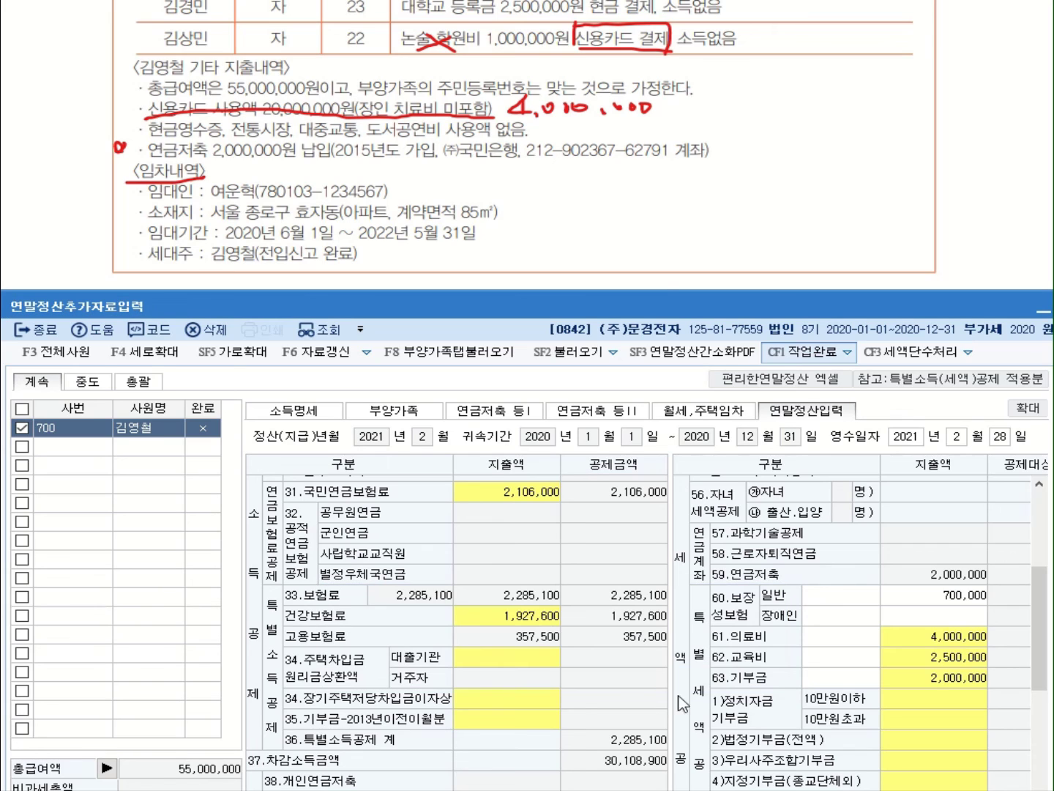